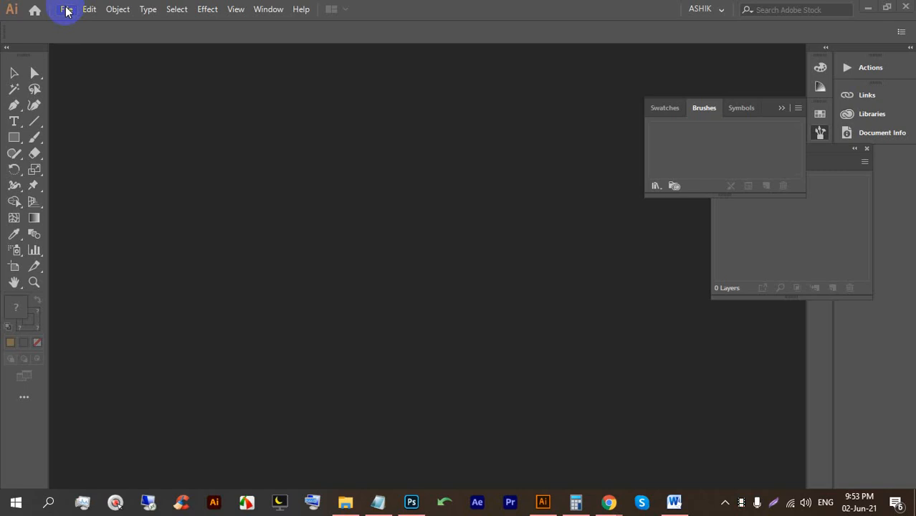
- Create a portrait Letter document of 8.5 x 11 in and collapse the Brushes panel
click(68, 10)
click(67, 9)
click(81, 25)
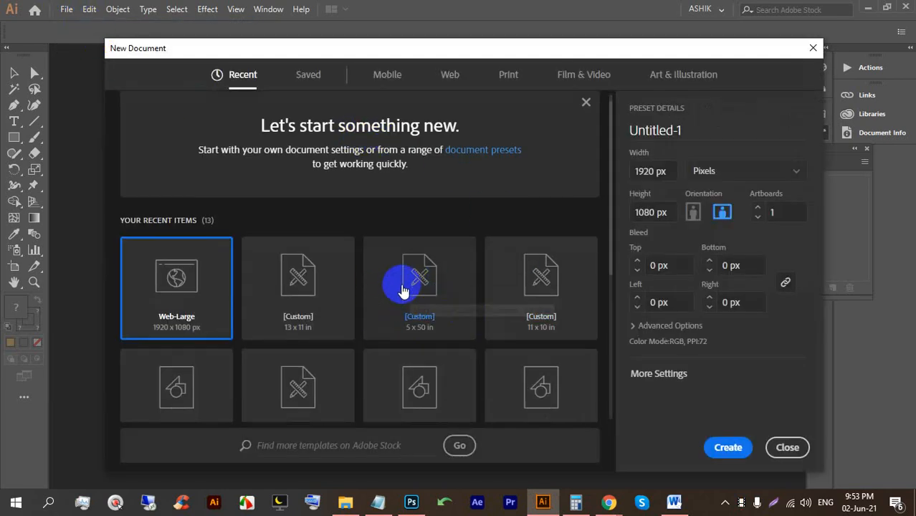
scroll(403, 291, down, 3)
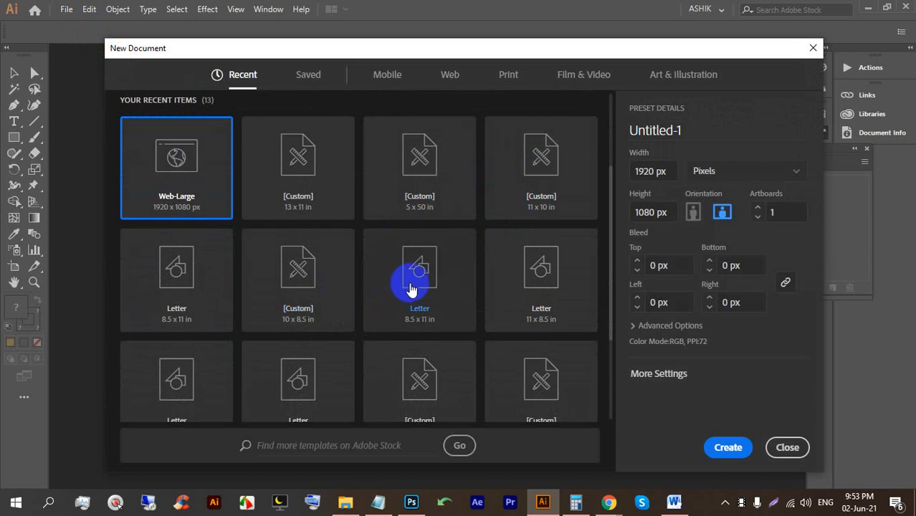
click(412, 289)
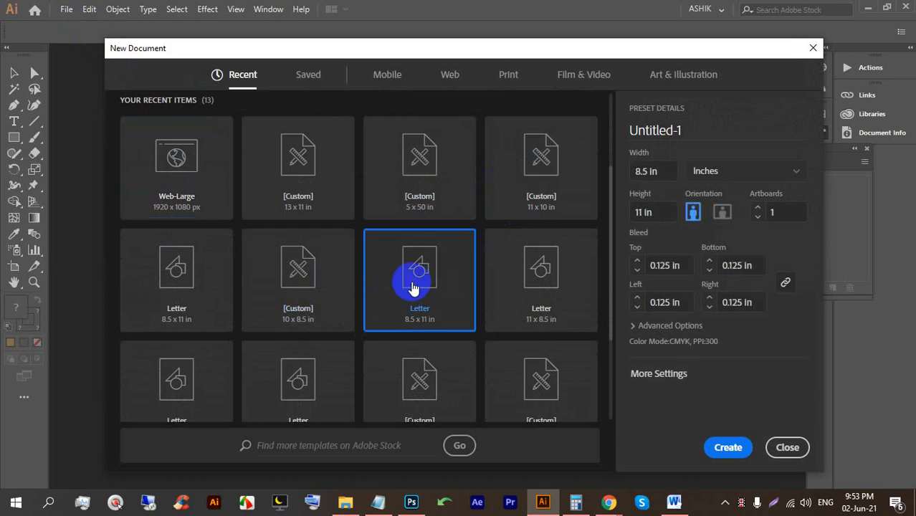
click(658, 328)
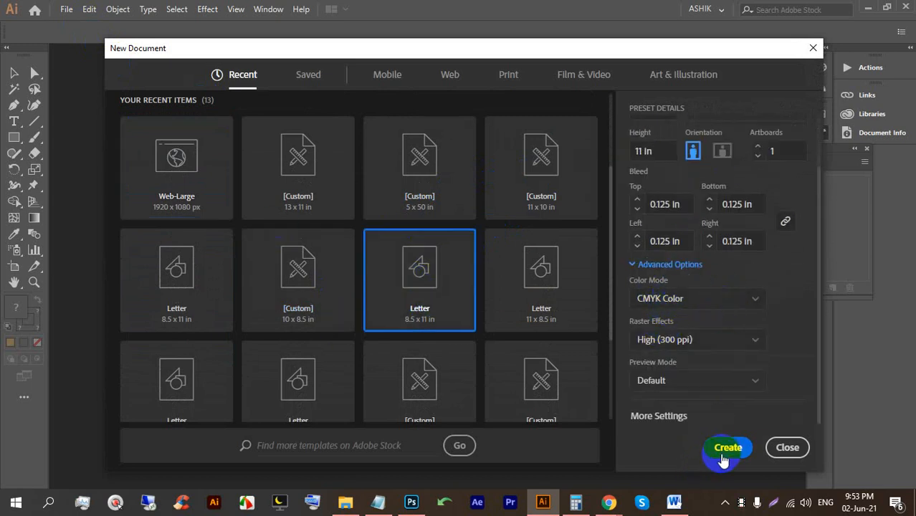
click(727, 447)
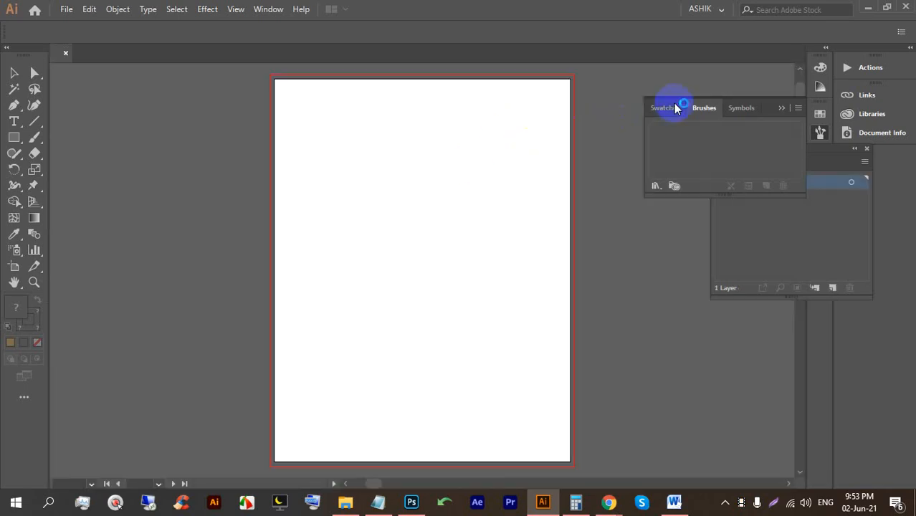
click(782, 108)
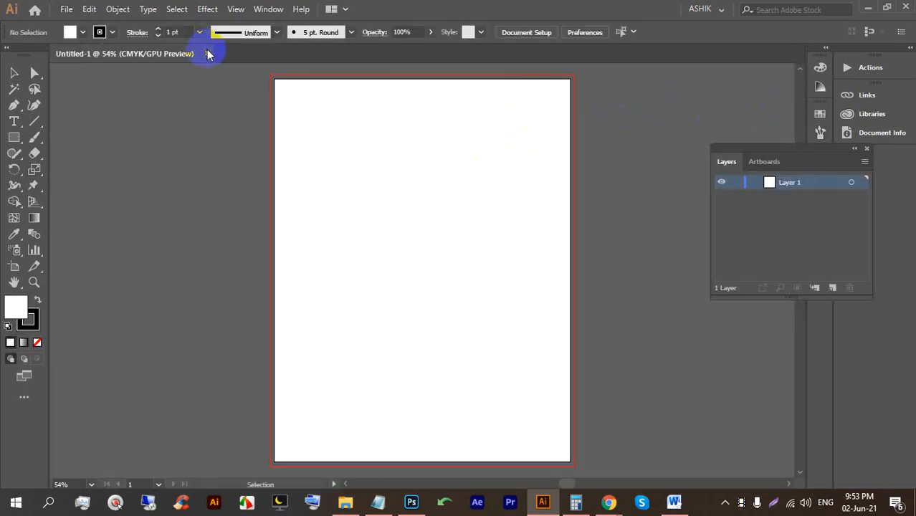
- Replace the portrait document with a new landscape Letter document and close the floating Layers panel
click(208, 53)
click(67, 10)
click(93, 27)
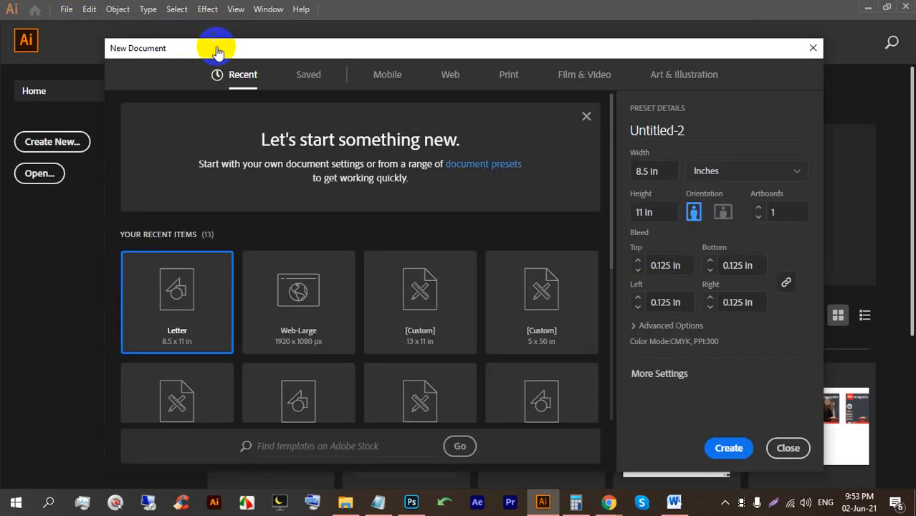
click(729, 446)
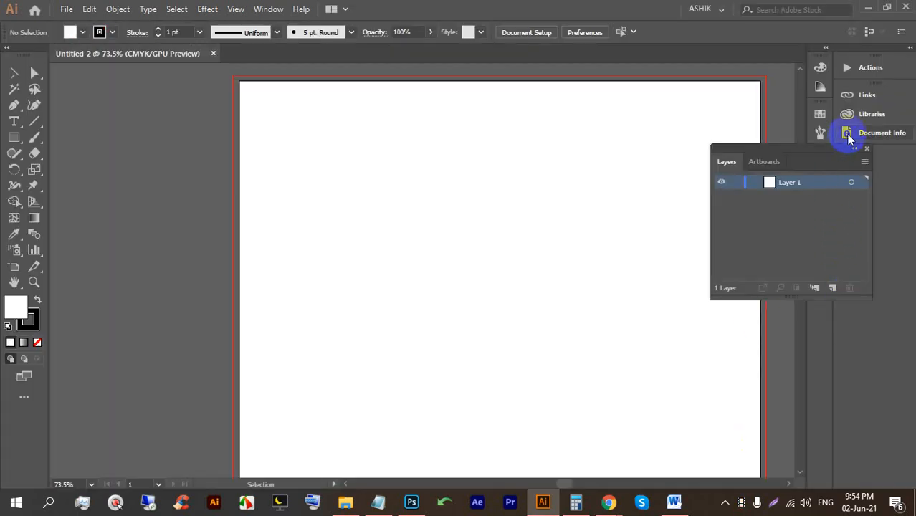
click(867, 149)
scroll(487, 207, down, 2)
scroll(487, 207, up, 3)
scroll(421, 240, down, 1)
scroll(565, 438, up, 1)
- Switch to Google Chrome, close the TL-WR845N and Internet Speed Test pages, and open a blank tab
mouse_move(609, 502)
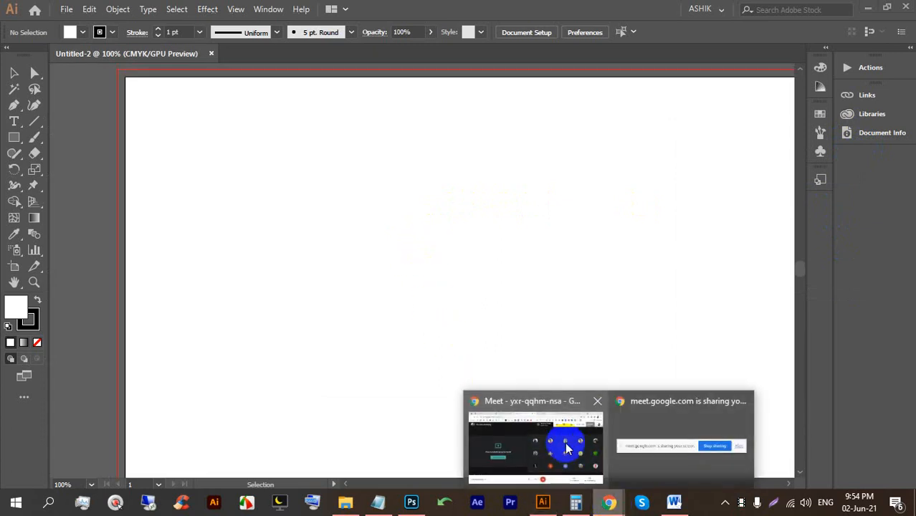
click(527, 416)
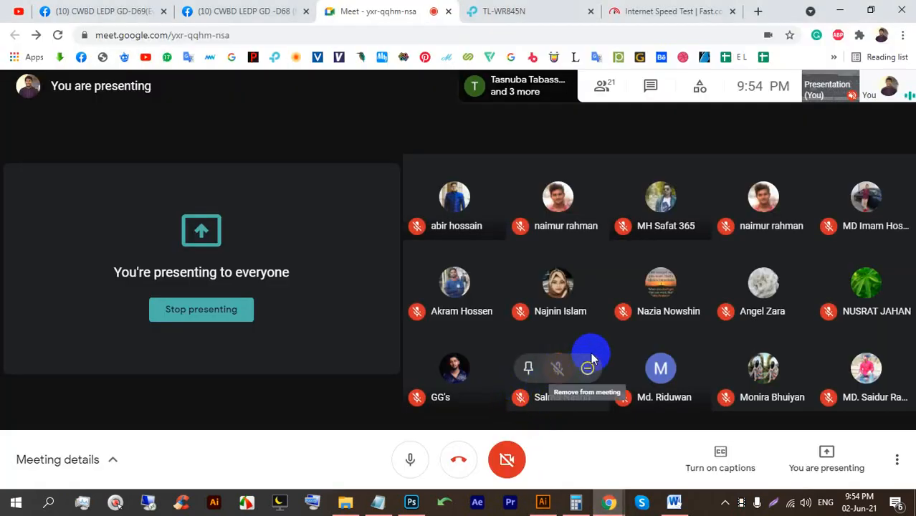
click(591, 11)
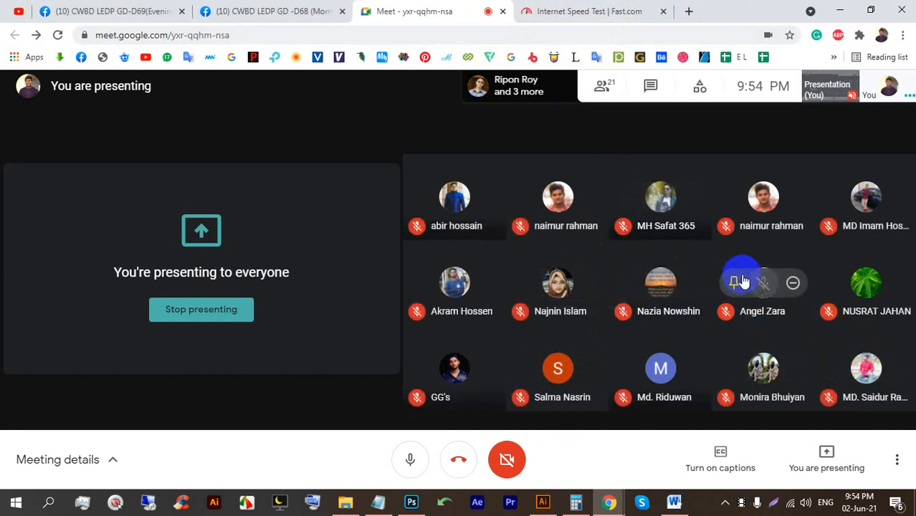
click(631, 9)
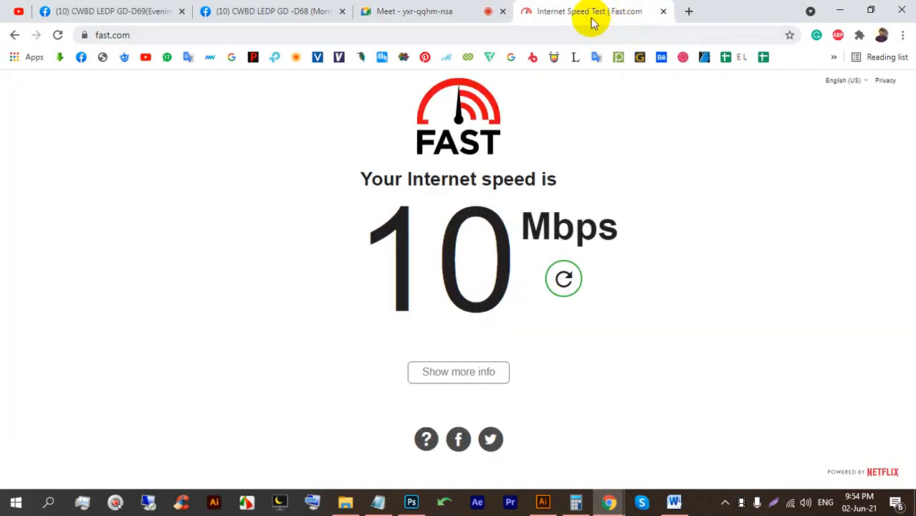
click(686, 10)
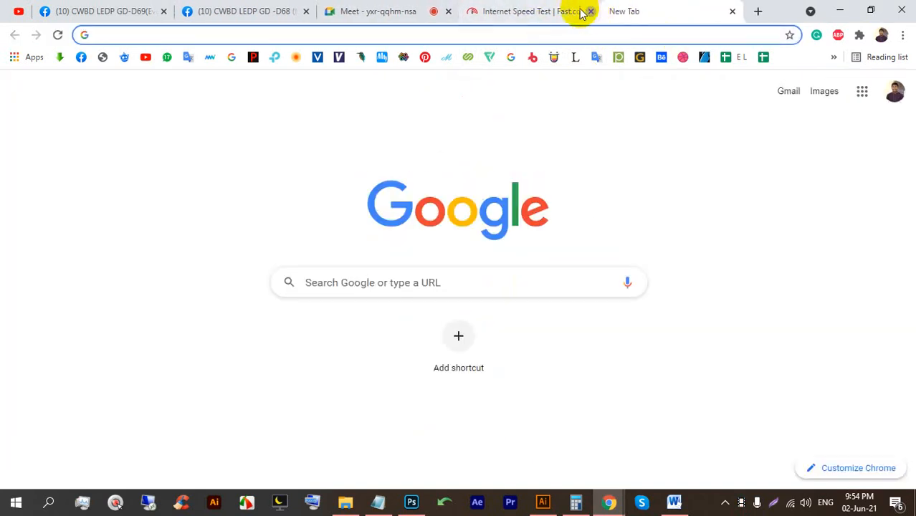
click(577, 10)
click(395, 11)
click(599, 152)
click(574, 11)
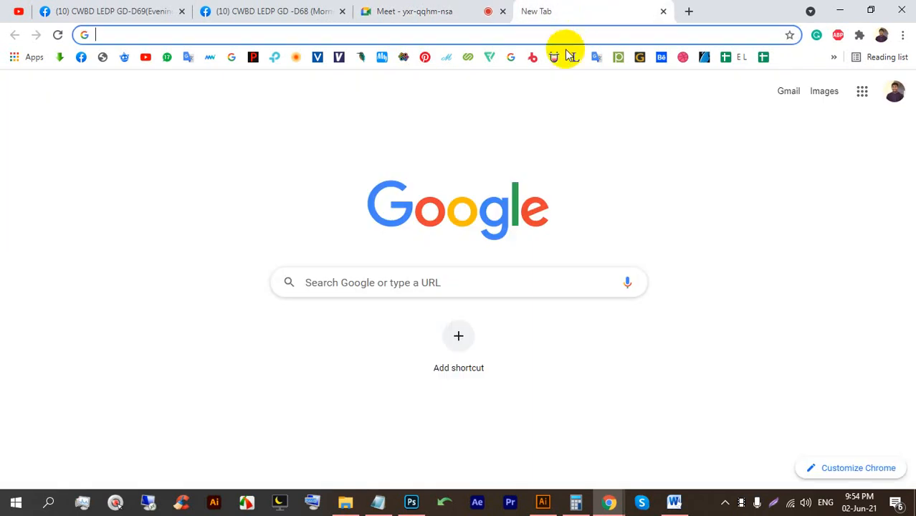
- Search Google for "wings"
click(566, 36)
text(w)
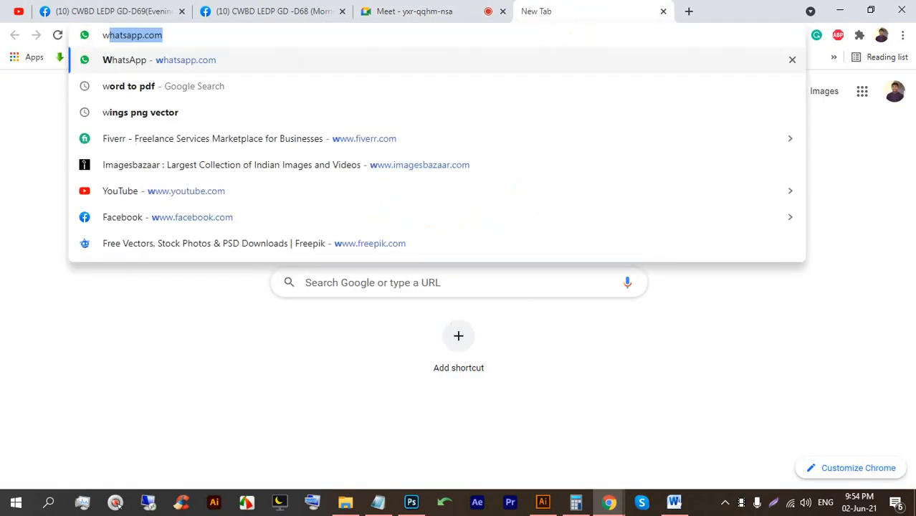
text(i)
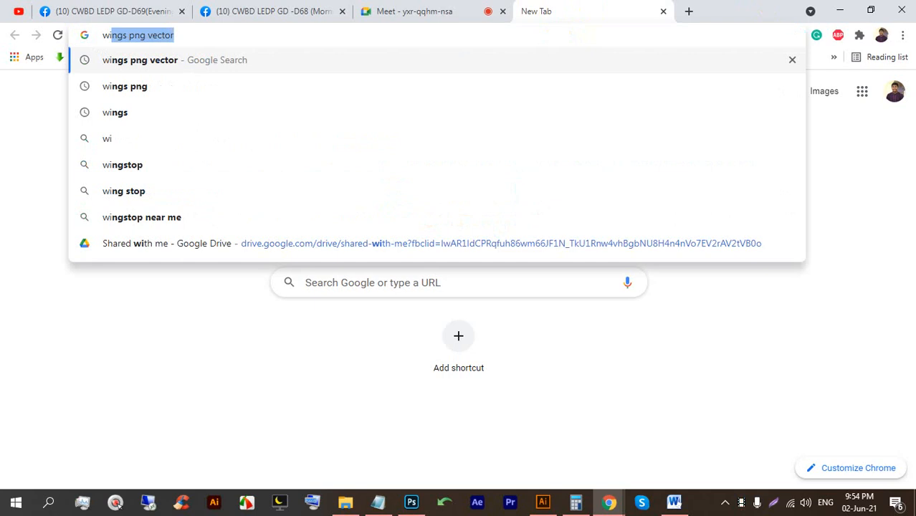
key(BackSpace)
key(BackSpace)
key(BackSpace)
key(BackSpace)
key(BackSpace)
key(BackSpace)
key(BackSpace)
key(BackSpace)
key(BackSpace)
key(BackSpace)
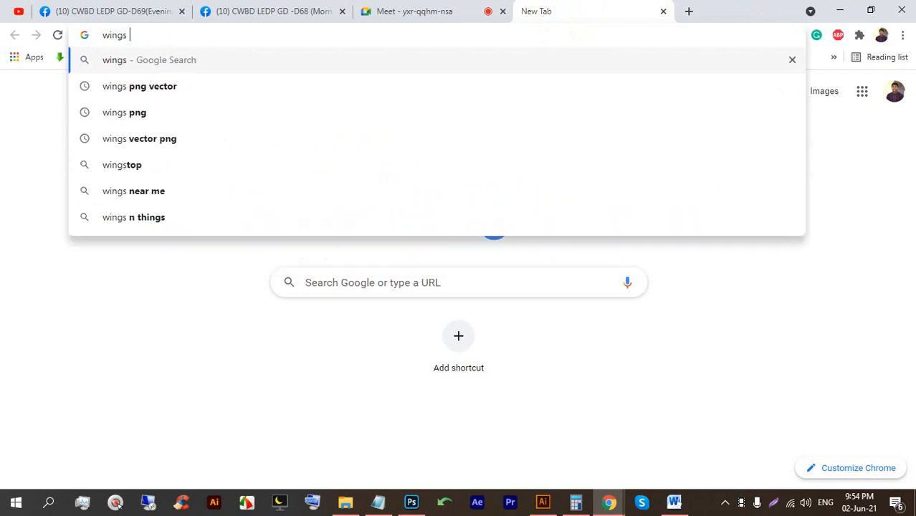
key(Return)
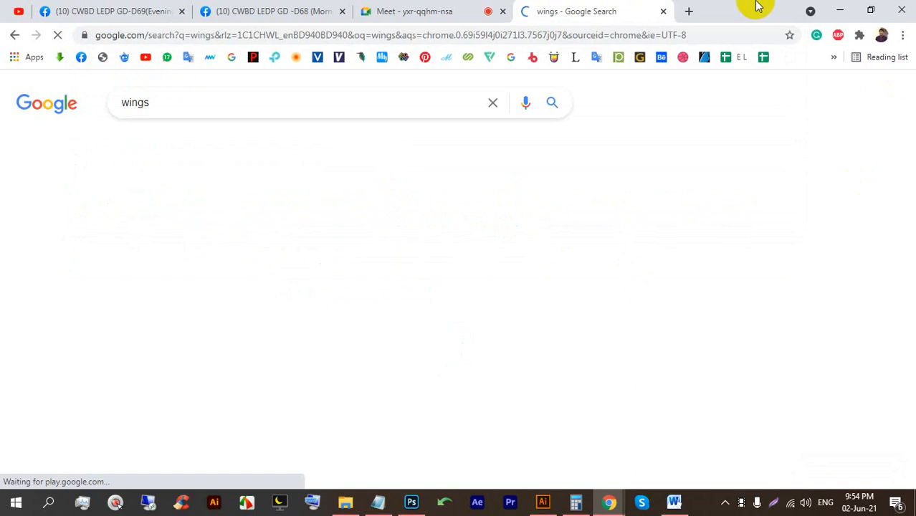
- Show the image results for "wings" and browse the wing pictures for suitable reference artwork
click(439, 7)
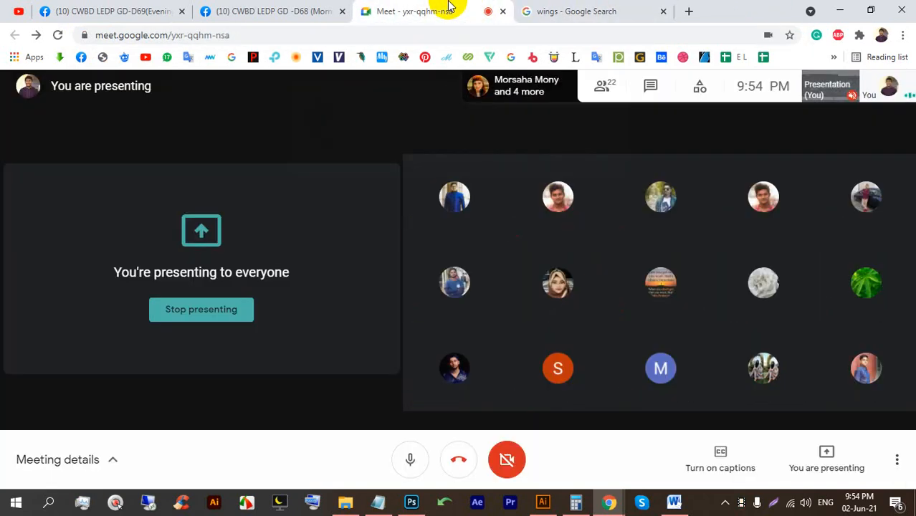
click(584, 7)
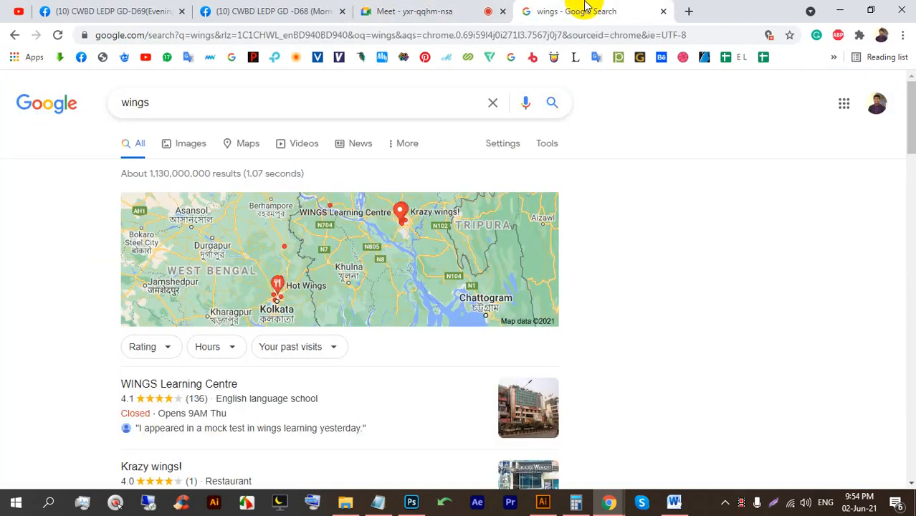
click(205, 138)
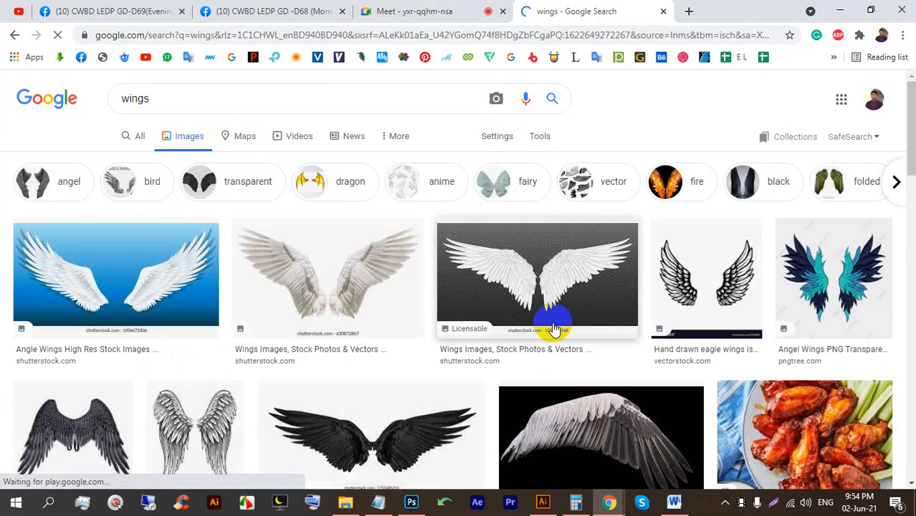
scroll(789, 272, down, 2)
scroll(276, 261, down, 4)
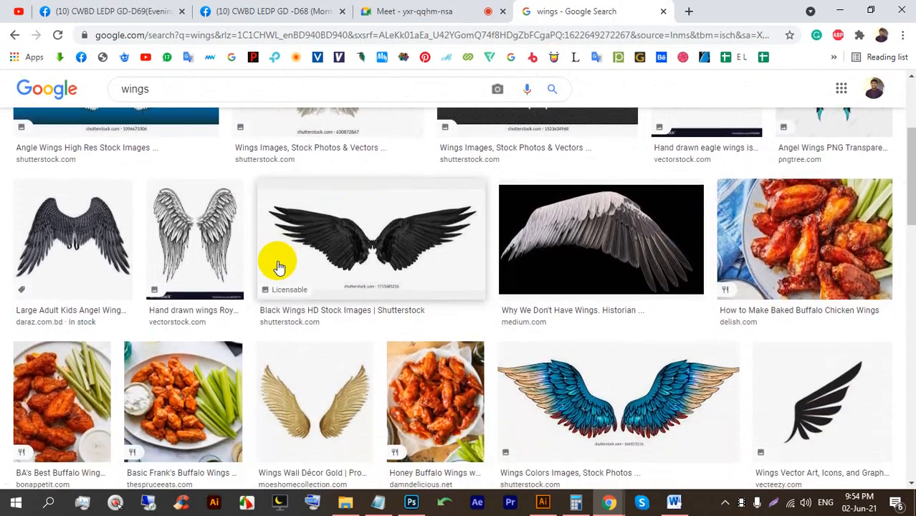
scroll(326, 255, up, 5)
scroll(184, 204, up, 1)
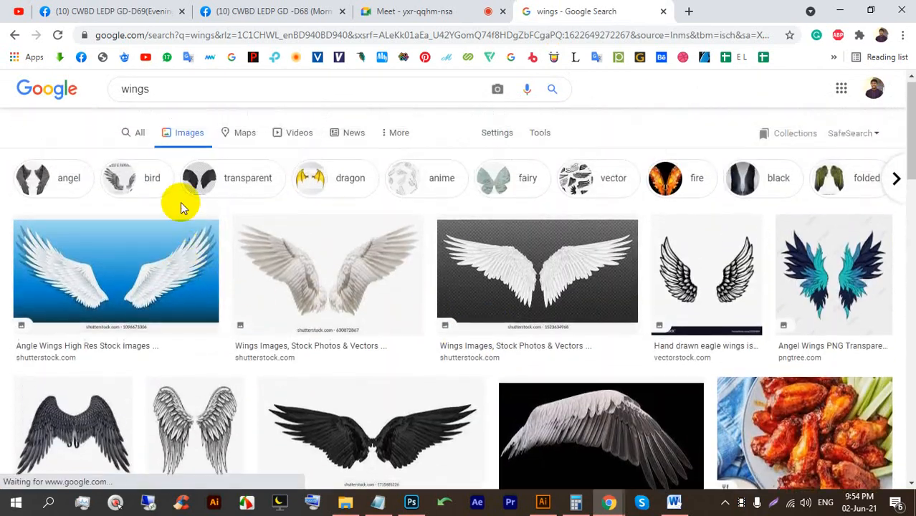
scroll(513, 276, down, 5)
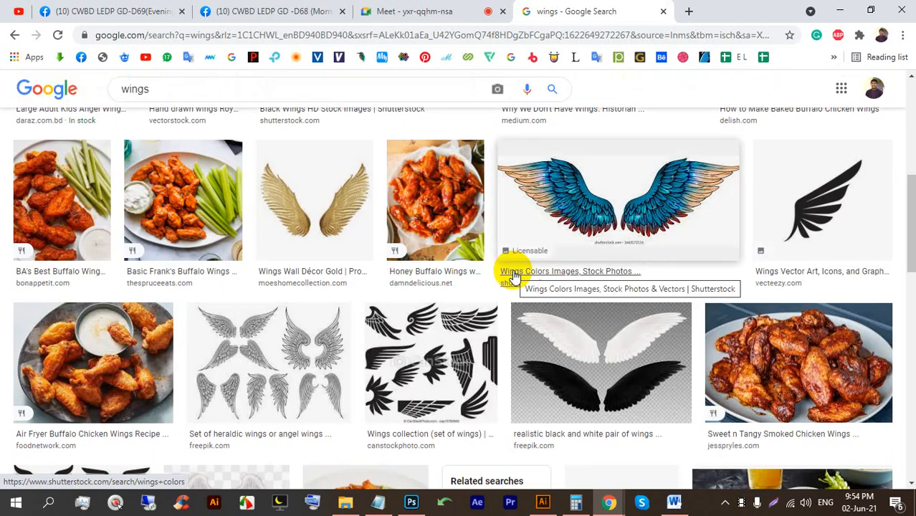
scroll(505, 279, up, 6)
- Refine the image search to "wings vector png"
click(190, 98)
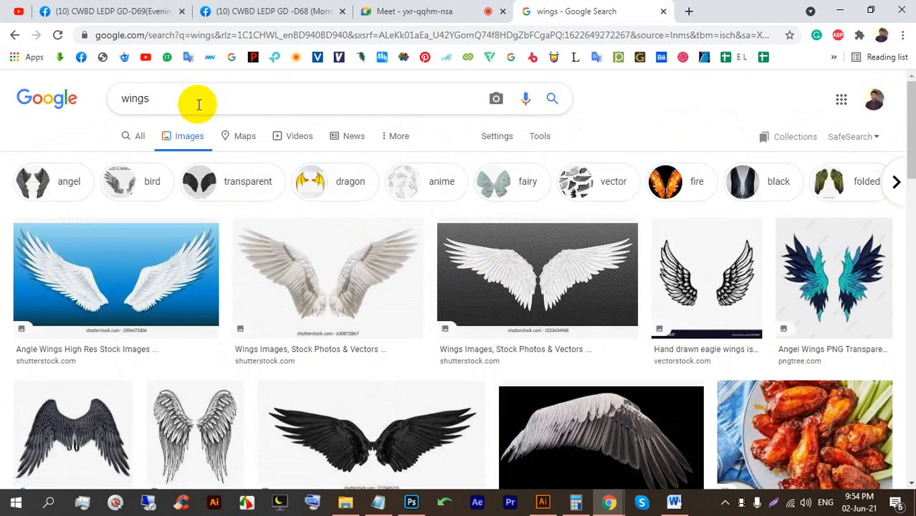
click(324, 119)
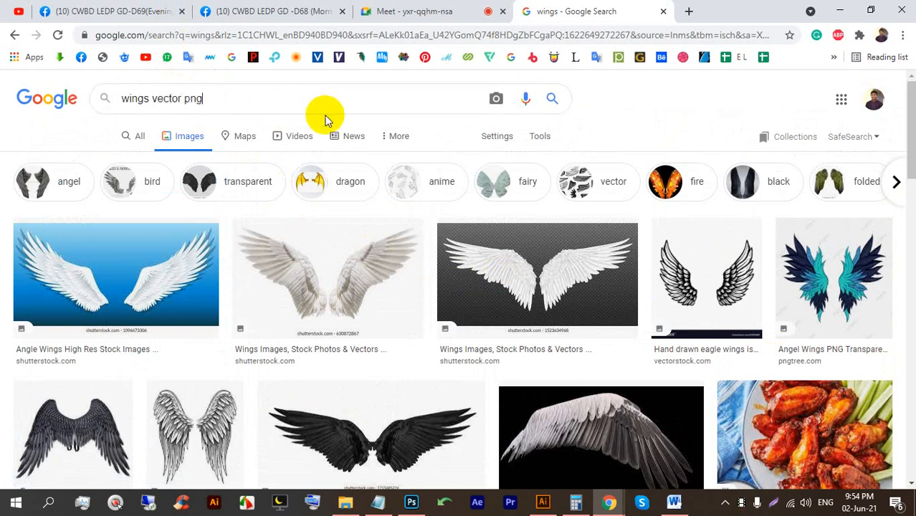
key(Return)
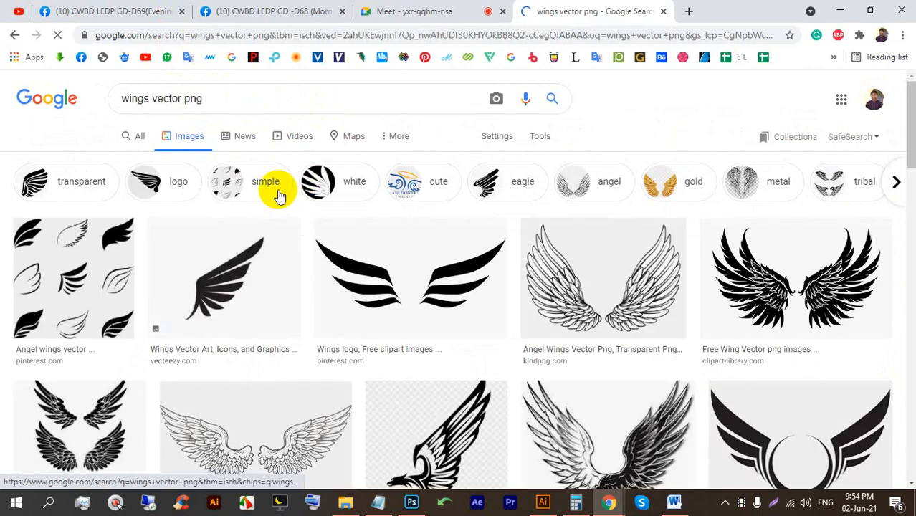
- Browse the vector wing images and compare their shapes and styles for reference artwork
scroll(459, 255, down, 3)
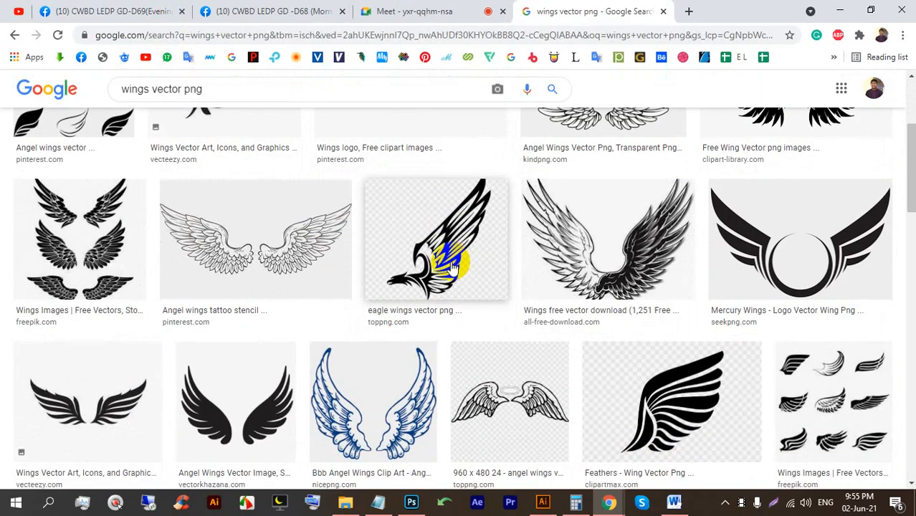
scroll(453, 266, down, 7)
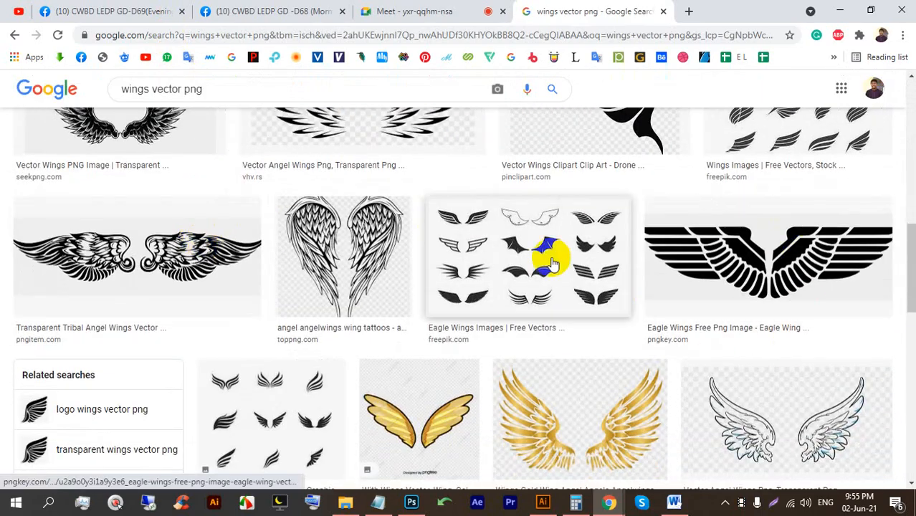
scroll(552, 264, down, 8)
scroll(273, 245, up, 5)
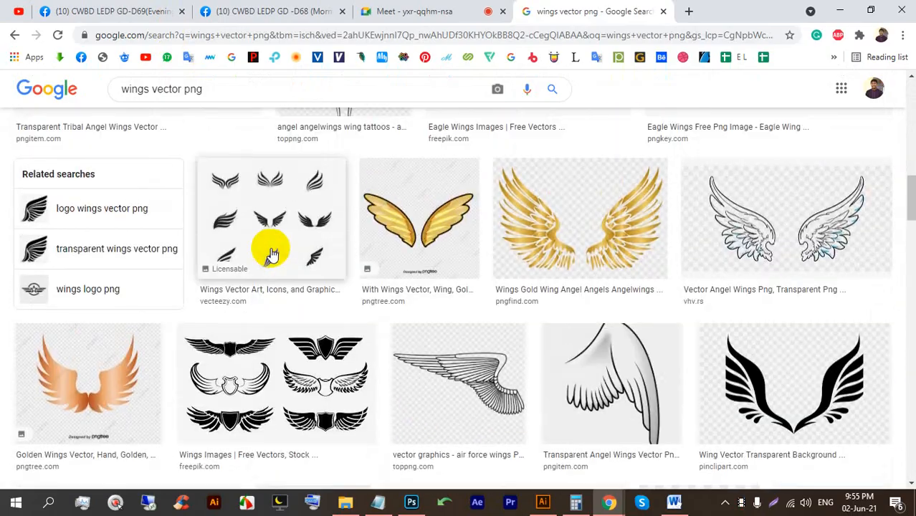
scroll(272, 254, up, 10)
scroll(444, 236, down, 4)
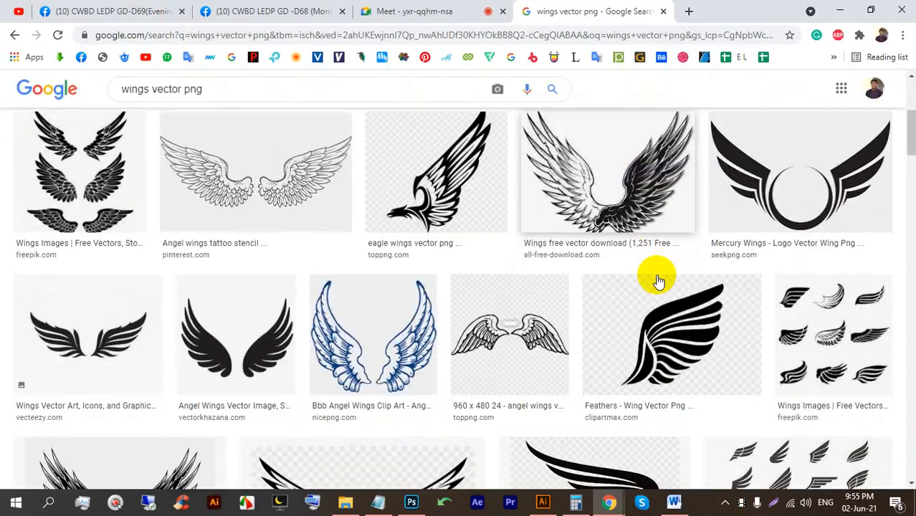
scroll(658, 281, down, 5)
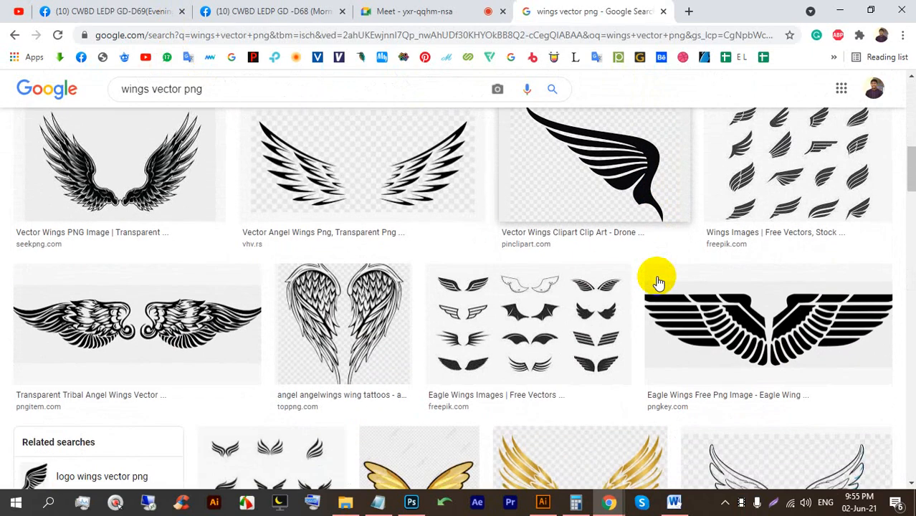
scroll(657, 300, down, 4)
scroll(740, 296, up, 2)
scroll(749, 306, down, 6)
scroll(751, 307, down, 4)
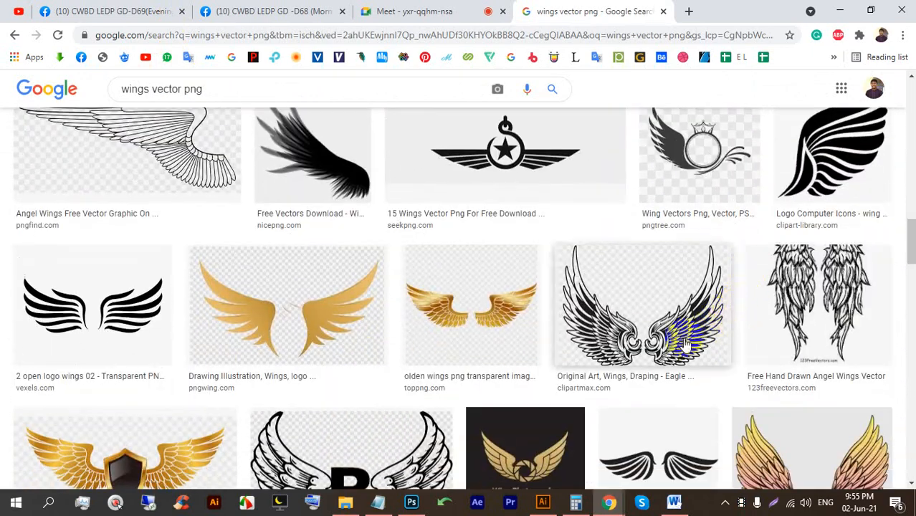
- Preview the gold PNGWing wings and the black ClipartMax eagle wings among the image results
click(646, 295)
click(342, 237)
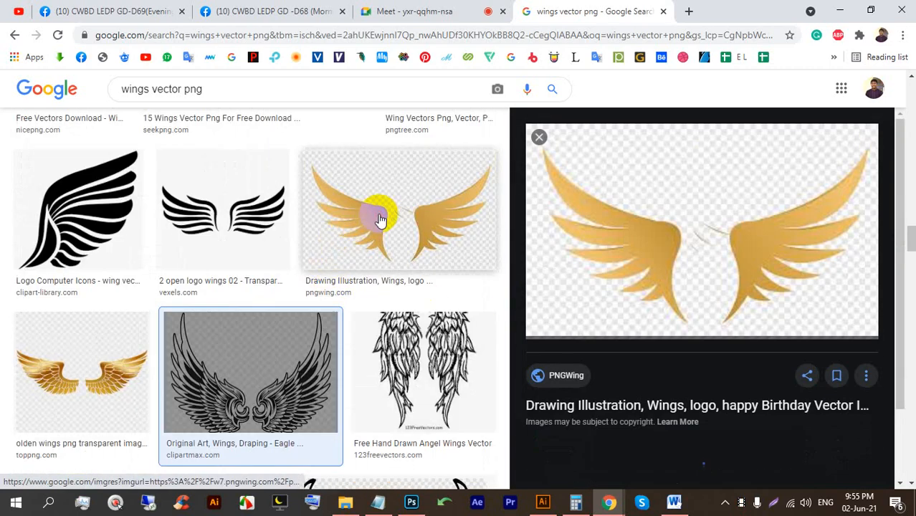
scroll(271, 198, down, 4)
scroll(283, 228, up, 3)
click(283, 228)
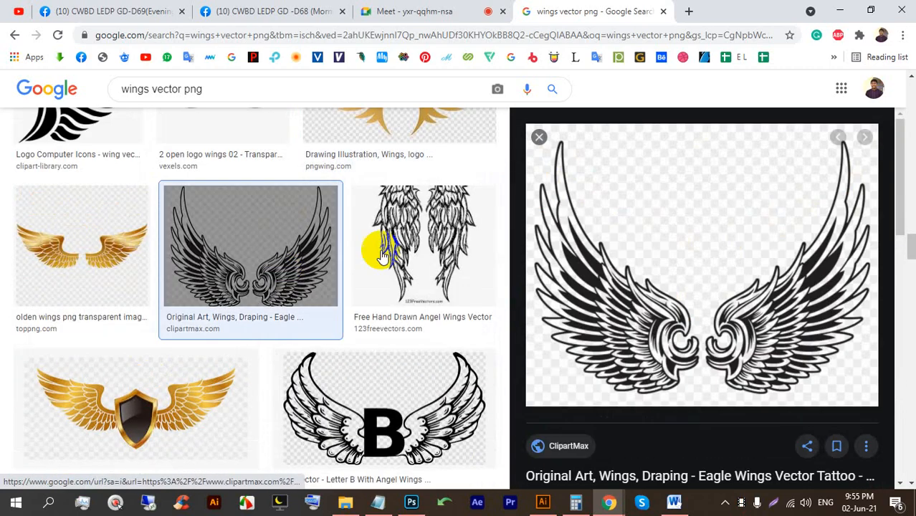
- Close the eagle wings preview, browse further vector results, and preview the outlined Angel Wings image from kindpng
click(537, 137)
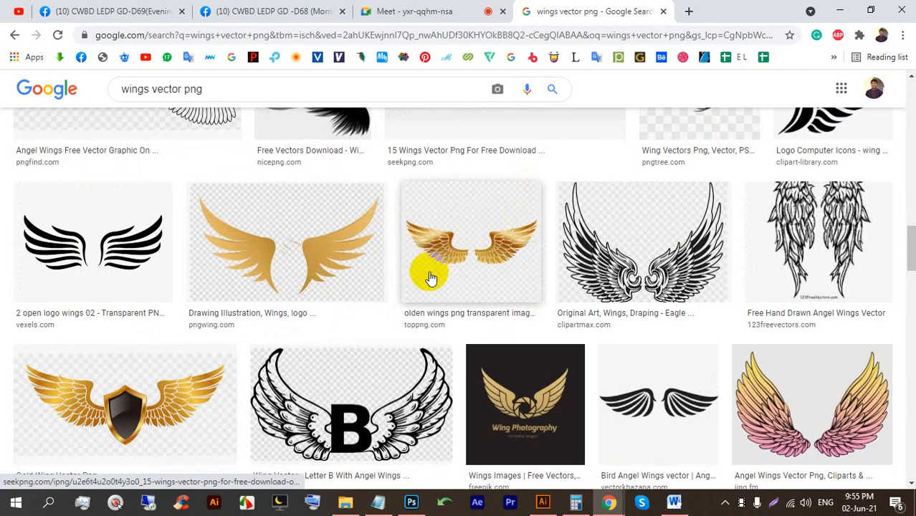
scroll(430, 287, down, 5)
scroll(910, 285, down, 6)
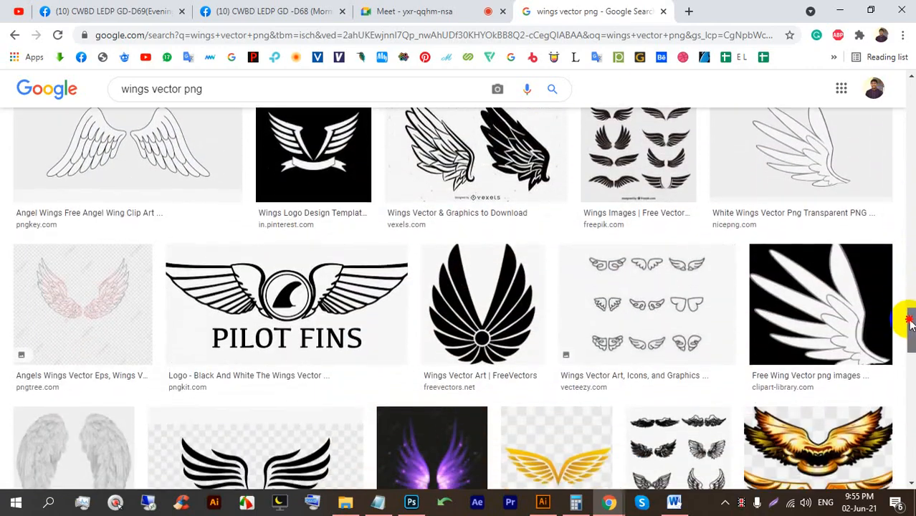
scroll(910, 285, up, 5)
drag(910, 286, 905, 99)
click(565, 263)
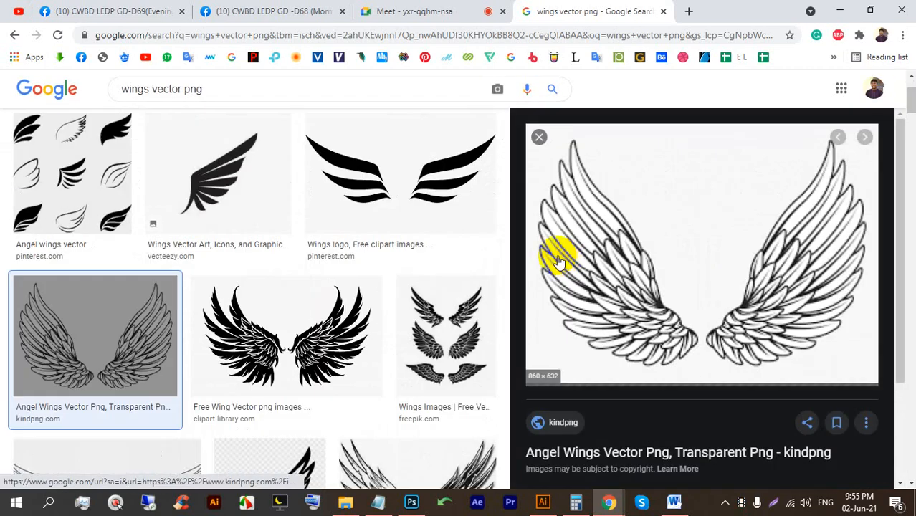
- Save the previewed kindpng Angel Wings image to the computer
click(422, 11)
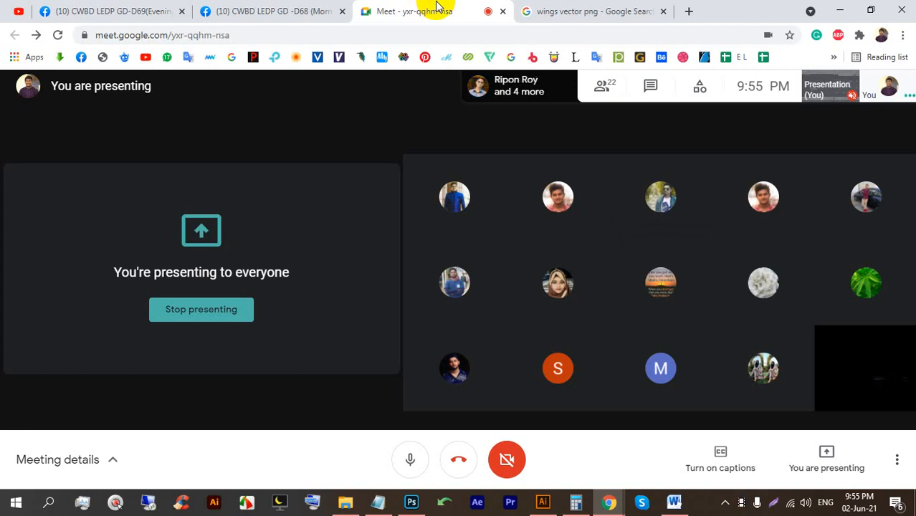
click(534, 11)
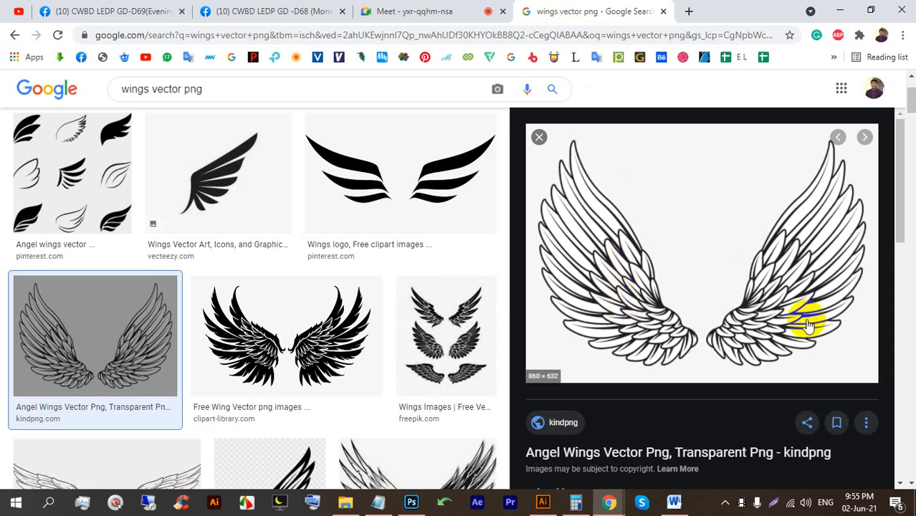
right_click(706, 218)
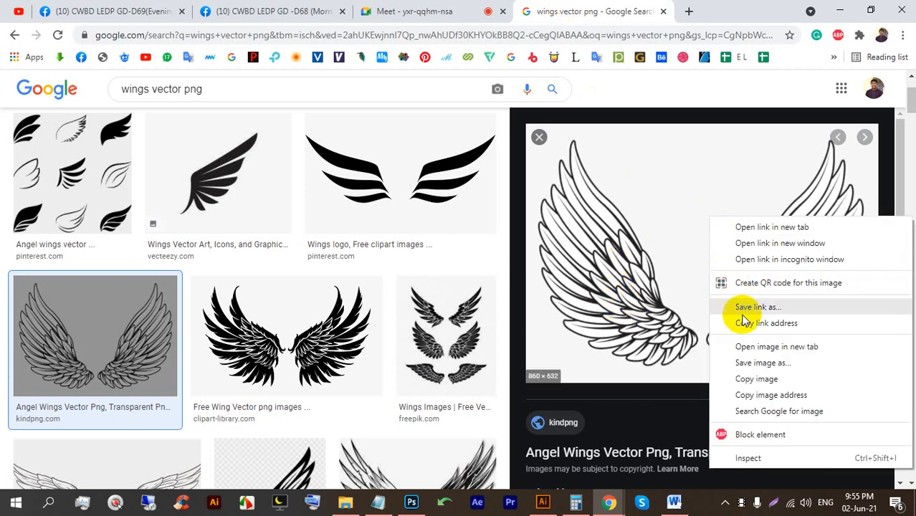
click(751, 362)
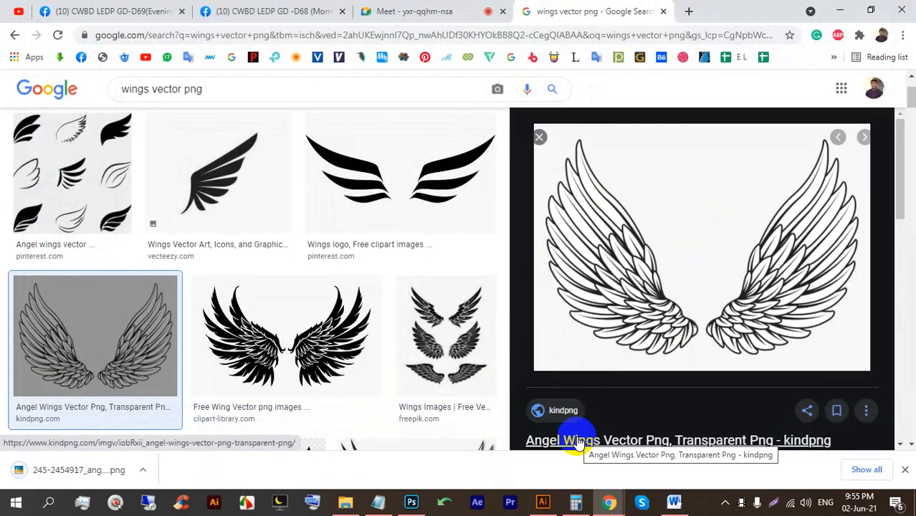
- Inspect the downloaded angel wings PNG up close in the photo viewer, and close it
click(79, 473)
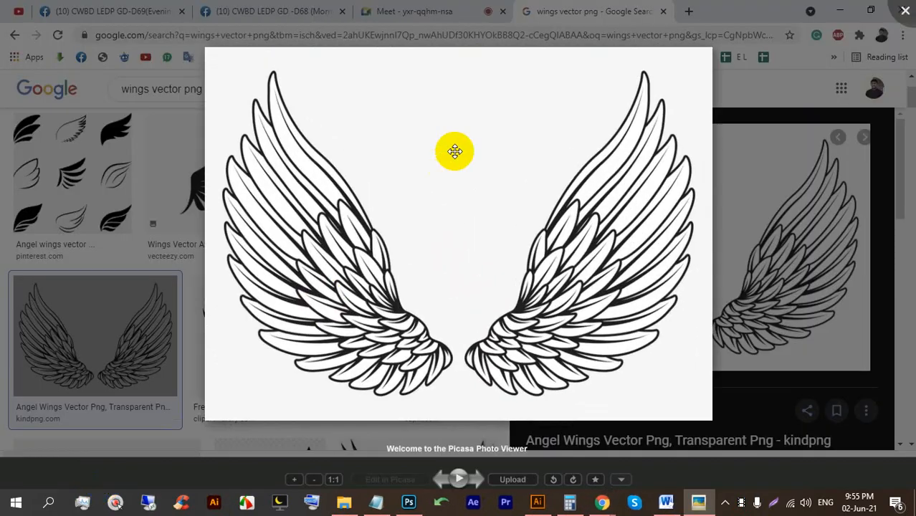
scroll(454, 213, up, 4)
scroll(462, 208, down, 1)
scroll(461, 209, down, 5)
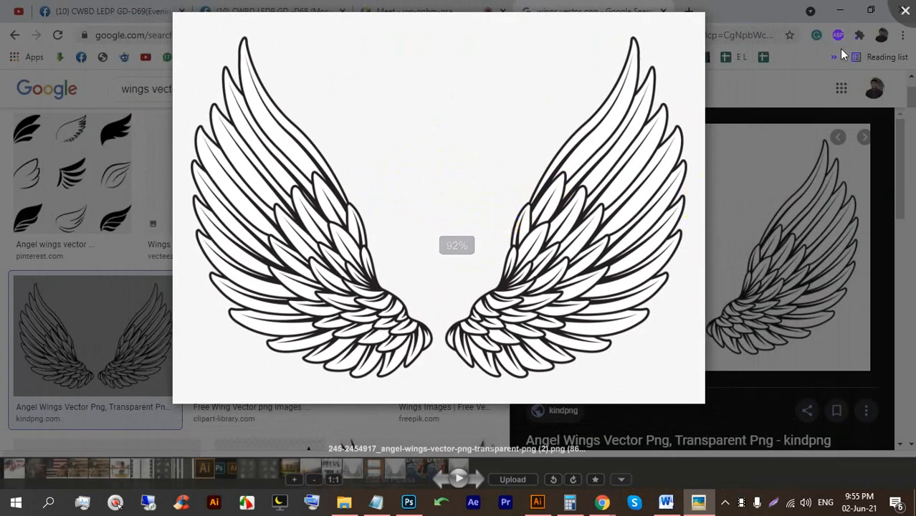
click(907, 9)
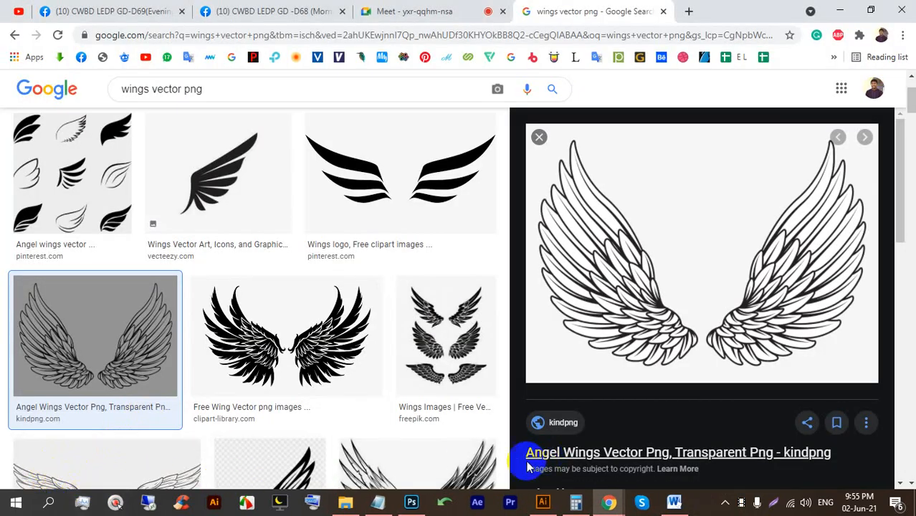
- Place today's downloaded angel wings PNG from the Downloads folder into the Illustrator document
click(345, 503)
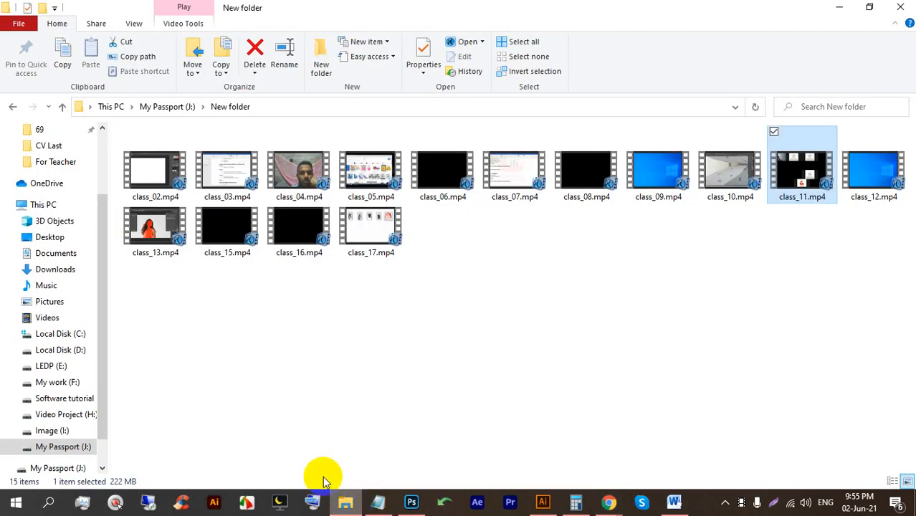
click(63, 255)
click(65, 269)
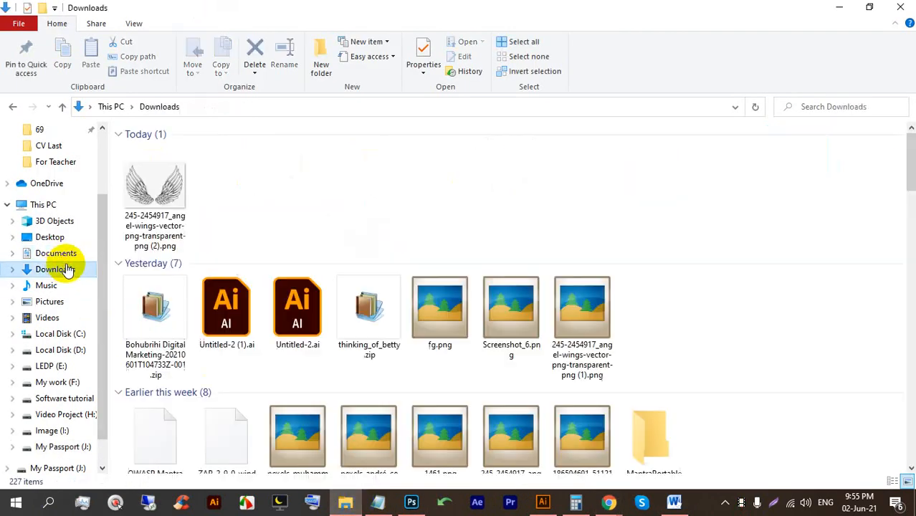
drag(154, 188, 437, 272)
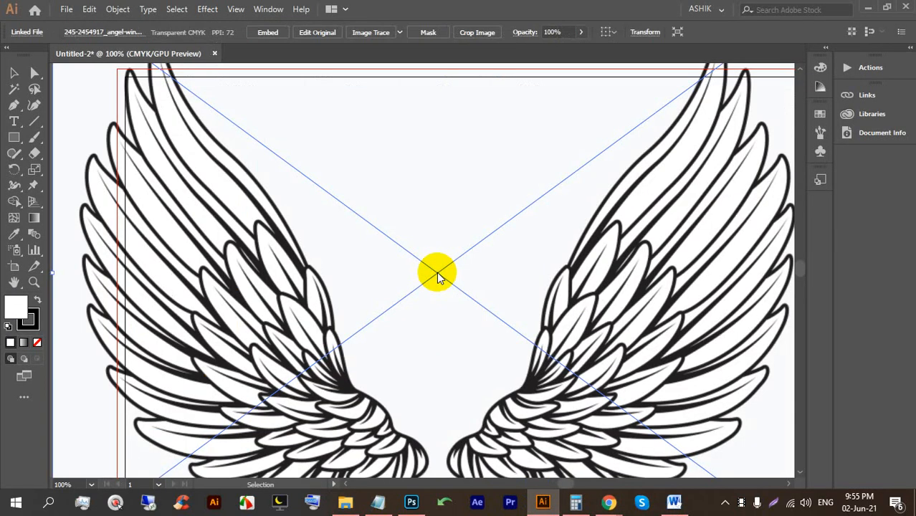
- Duplicate the placed wings image beside the original and embed both images
scroll(379, 208, down, 4)
drag(378, 207, 514, 215)
scroll(176, 211, up, 2)
scroll(197, 210, down, 1)
drag(441, 358, 290, 190)
click(161, 34)
click(503, 353)
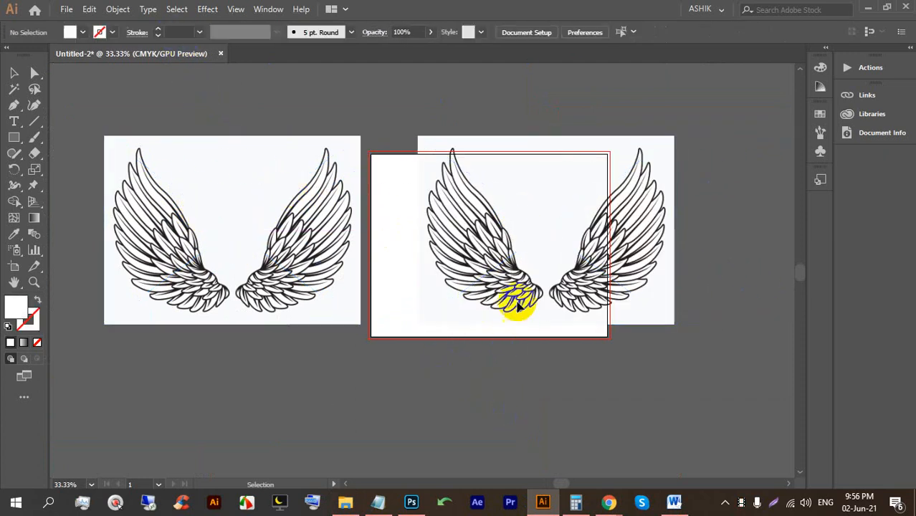
- Move the wings image that overlaps the artboard into the empty space to the artboard's right
drag(724, 290, 546, 299)
drag(344, 251, 552, 240)
scroll(664, 194, up, 1)
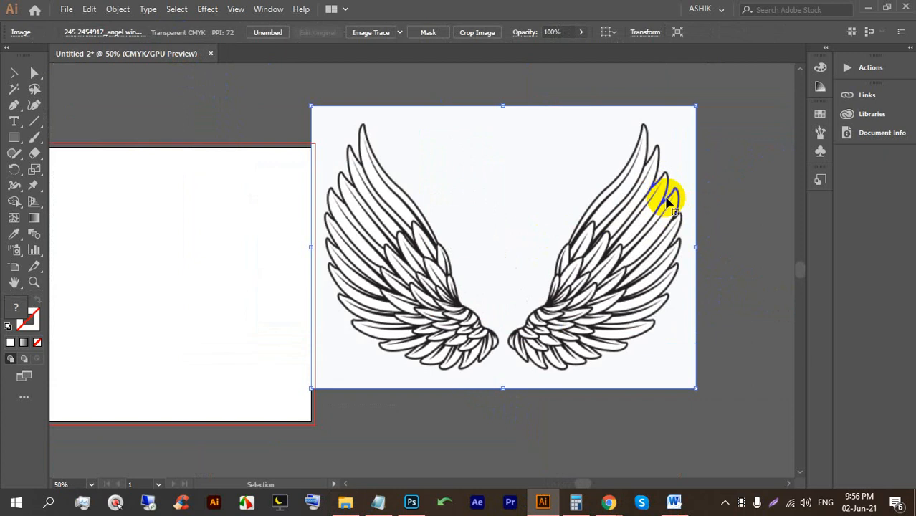
drag(665, 194, 582, 215)
key(ctrl+shift+a)
drag(488, 234, 539, 234)
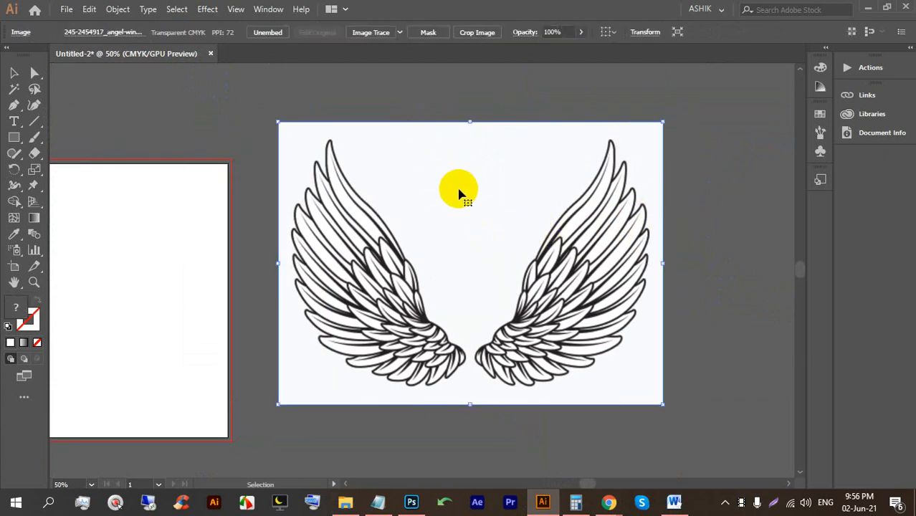
- Apply Image Trace to the wings image right of the artboard and expand it into ungrouped vector paths
click(371, 33)
click(482, 126)
click(480, 204)
click(320, 32)
right_click(430, 131)
click(476, 242)
- Delete the white background shape surrounding the traced wings
click(419, 71)
click(460, 137)
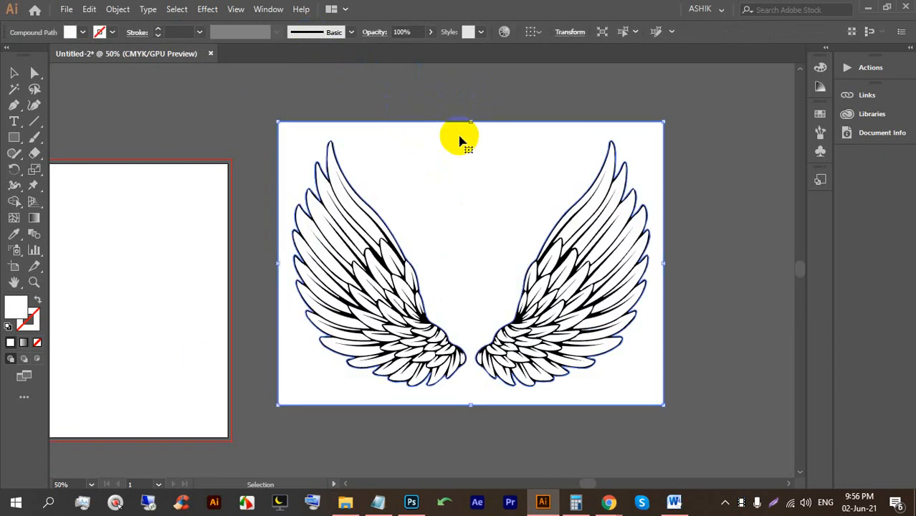
key(Delete)
scroll(653, 178, down, 2)
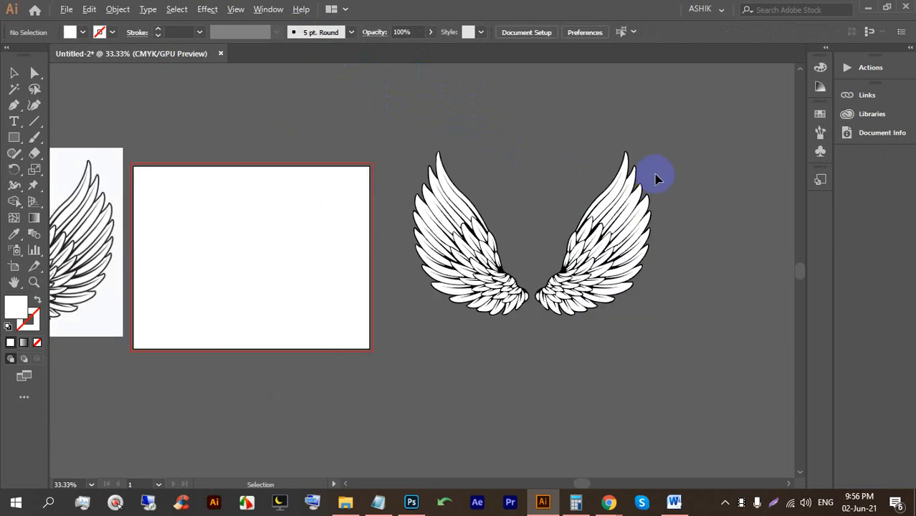
- Scale down the complete traced wings artwork and move it onto the artboard
drag(682, 304, 456, 129)
drag(566, 158, 354, 224)
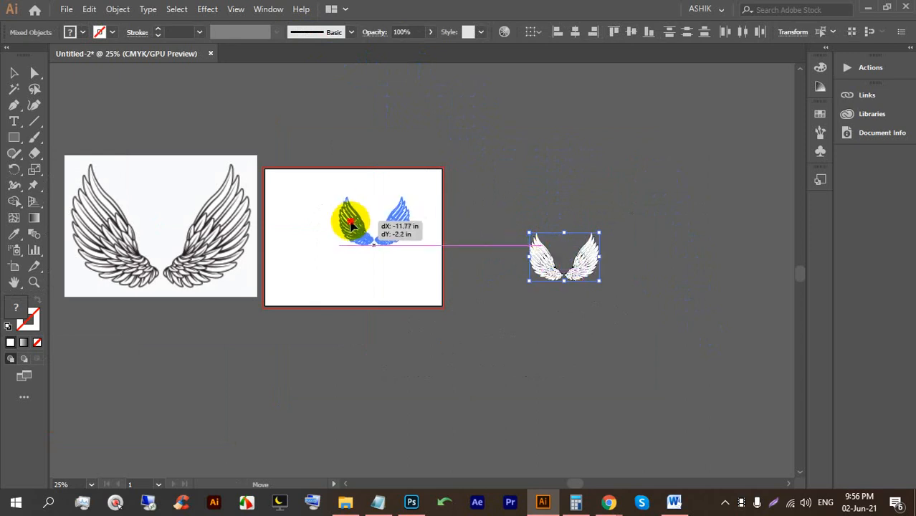
scroll(348, 219, up, 2)
click(633, 198)
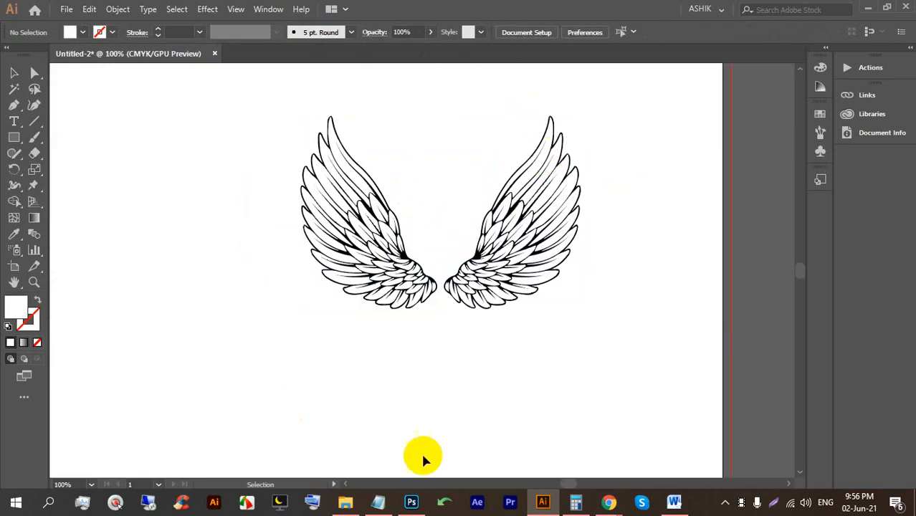
- Check the Google Meet call in Chrome, and return to the traced wings in Illustrator
mouse_move(605, 500)
click(549, 456)
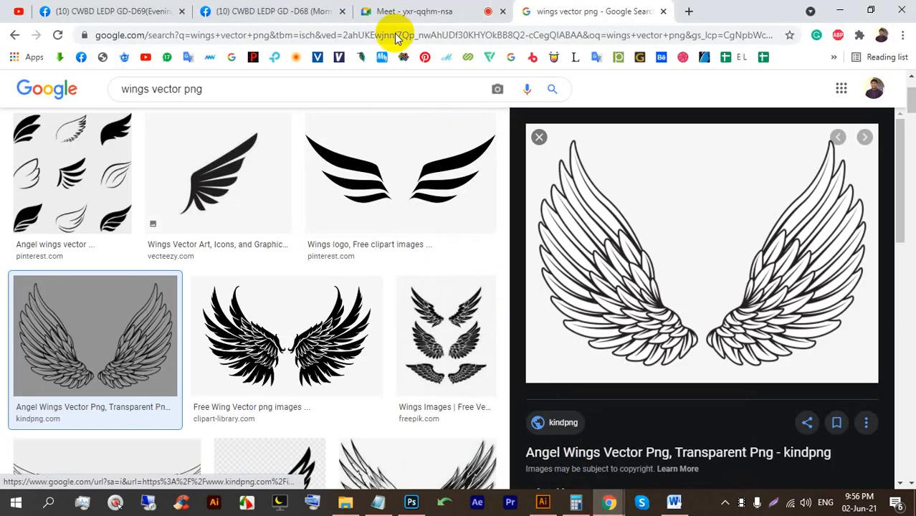
click(375, 8)
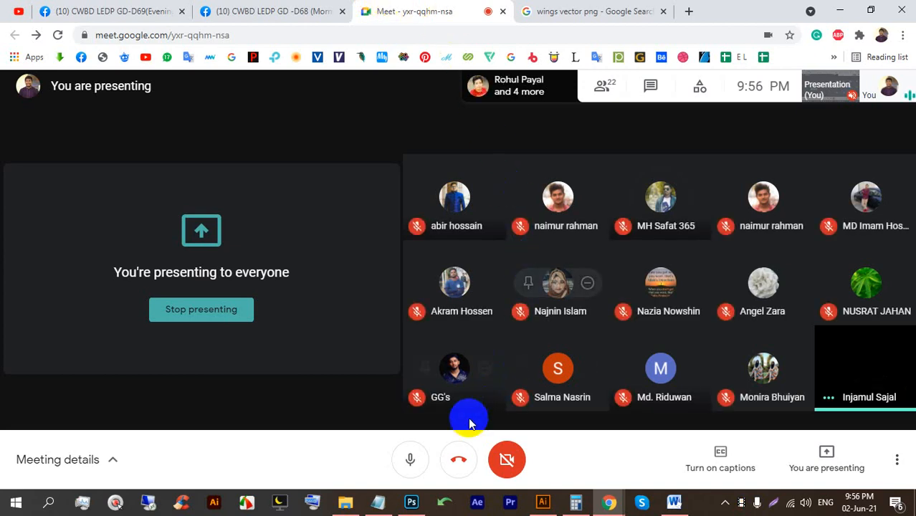
click(542, 503)
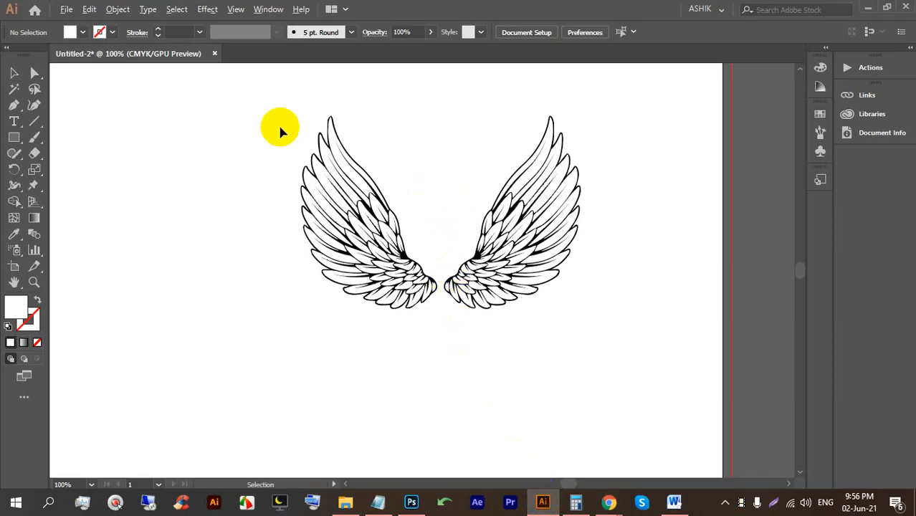
scroll(328, 118, up, 2)
- Switch to the Google Meet call, stop presenting, and view the other participant's shared screen in full-screen mode
mouse_move(609, 499)
click(586, 458)
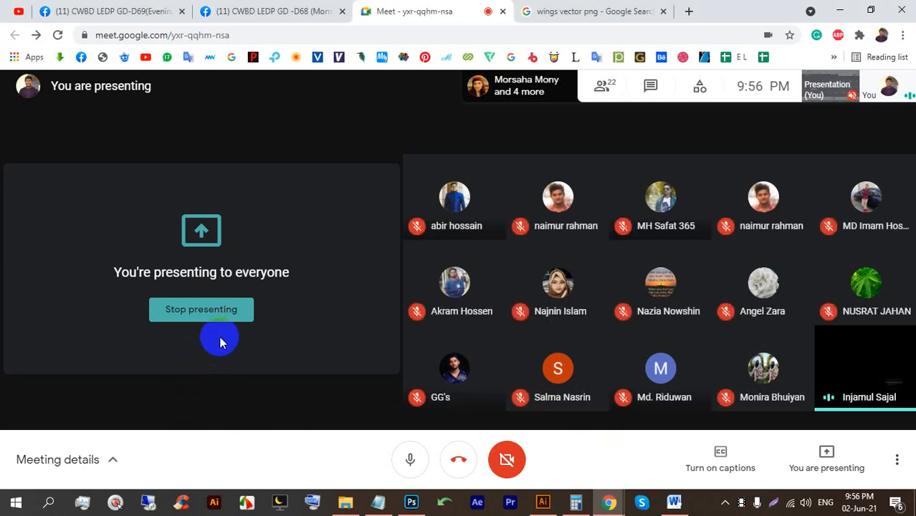
click(215, 311)
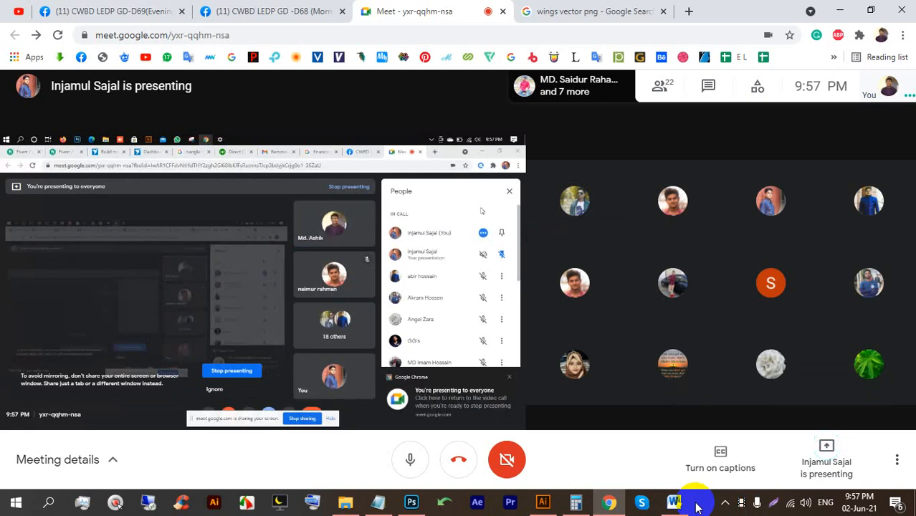
double_click(406, 314)
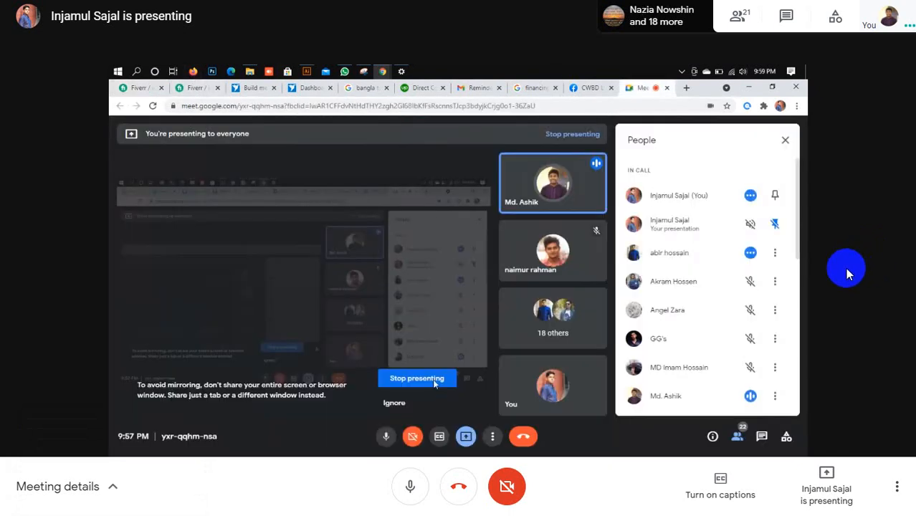
click(461, 45)
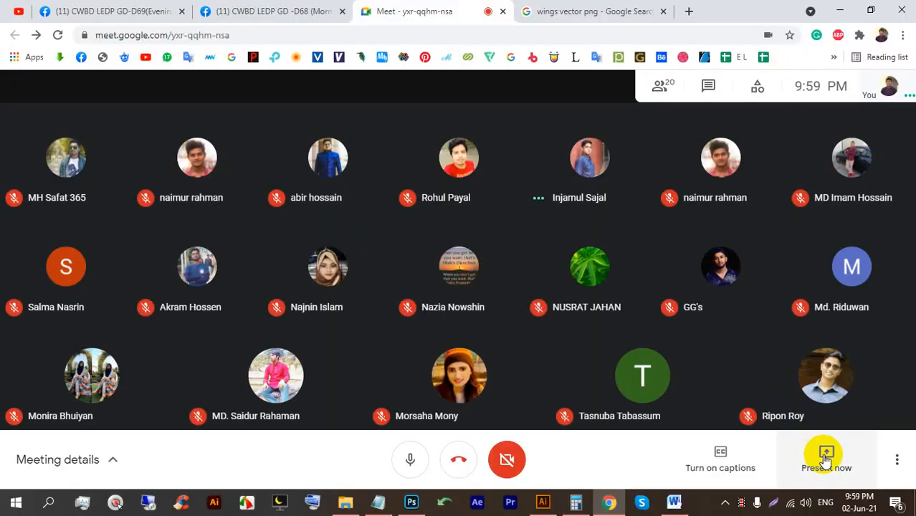
- Present the entire screen to the Google Meet call and hide the sharing notice
click(826, 458)
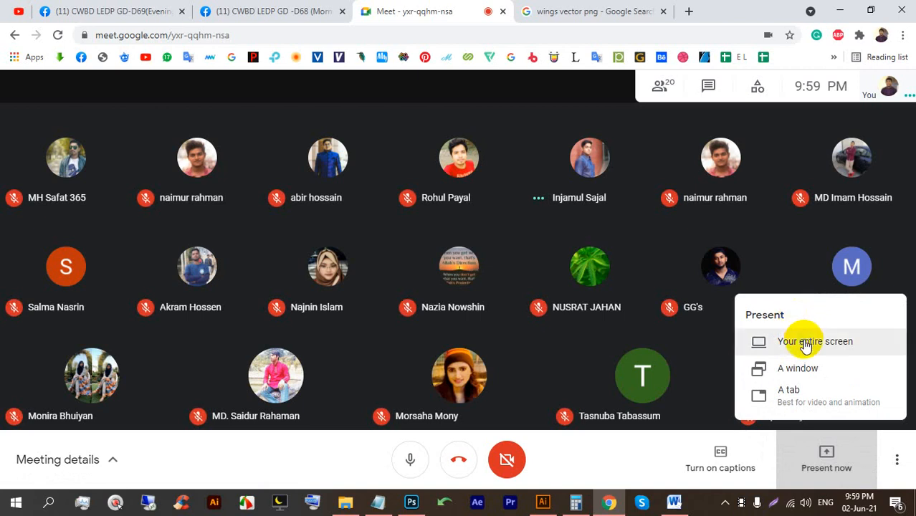
click(797, 344)
click(573, 312)
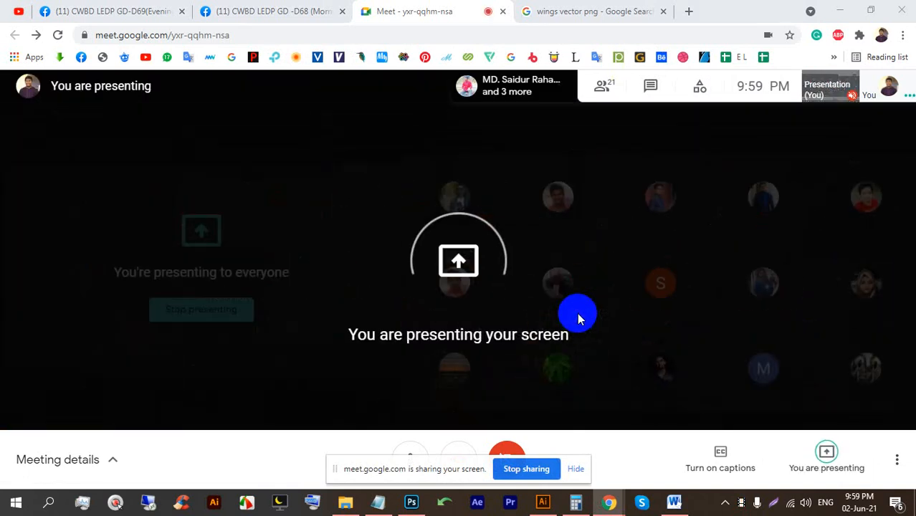
click(577, 469)
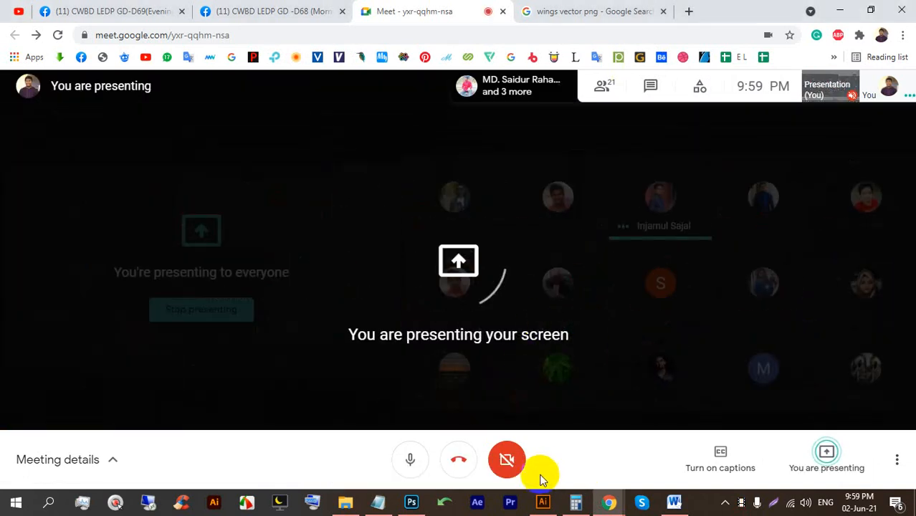
- Switch to Illustrator and fill the tallest feather at the top of the left wing with red
click(542, 502)
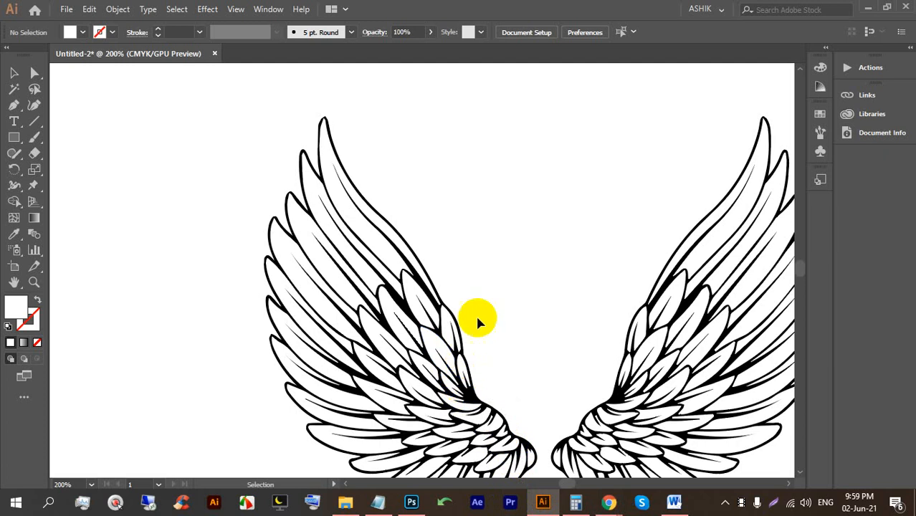
scroll(502, 248, down, 2)
drag(583, 359, 399, 174)
click(595, 222)
scroll(584, 247, up, 3)
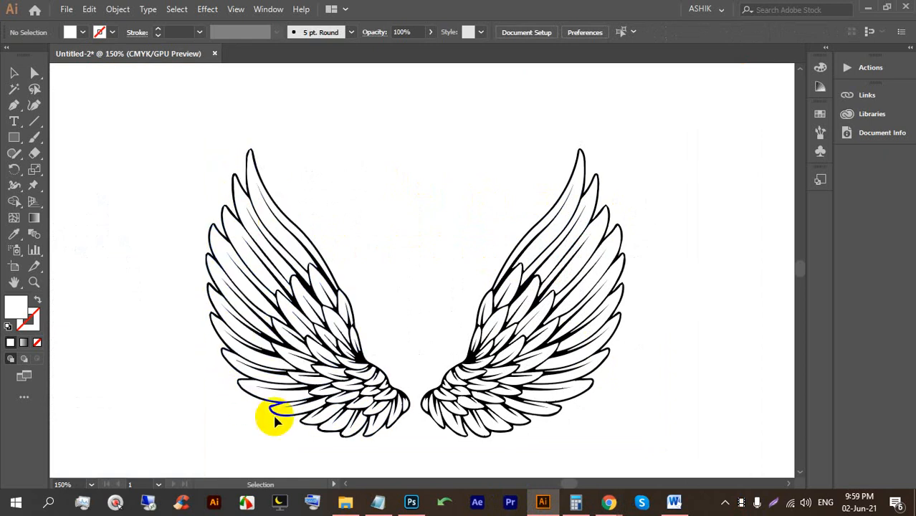
click(259, 202)
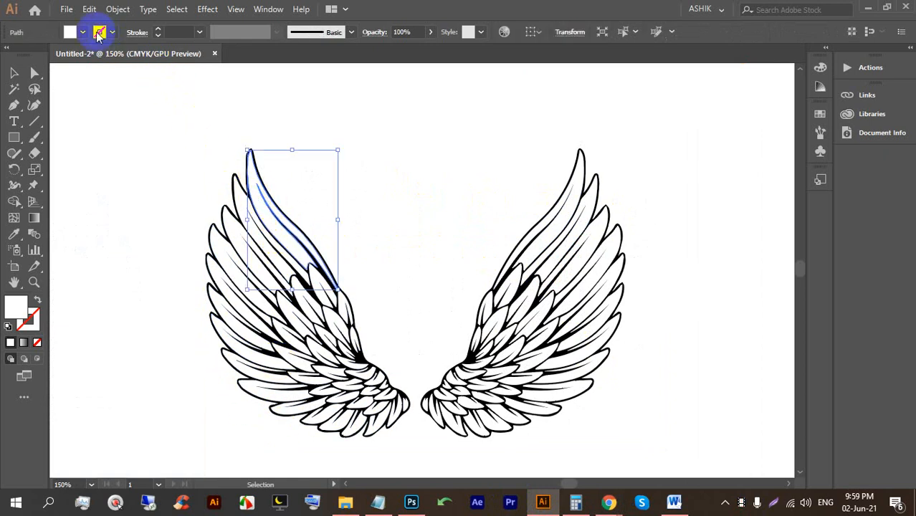
click(82, 32)
click(49, 58)
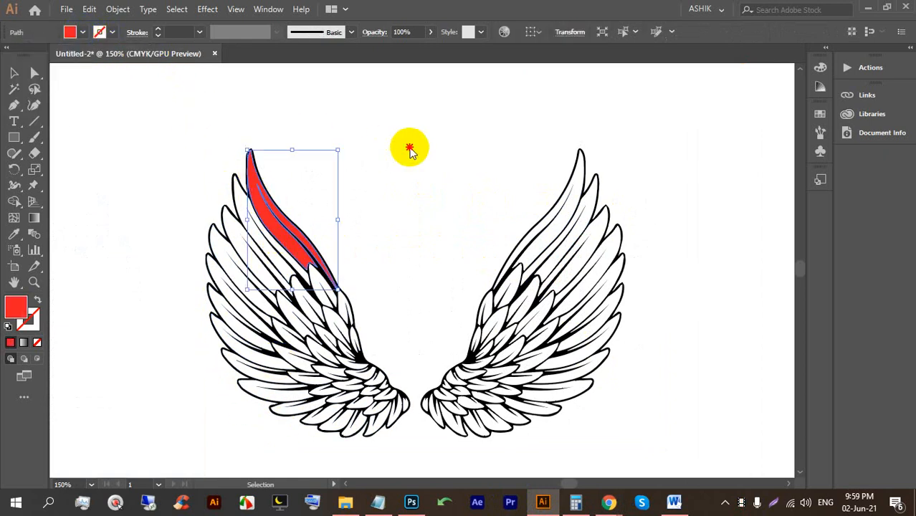
click(392, 153)
click(244, 185)
click(215, 190)
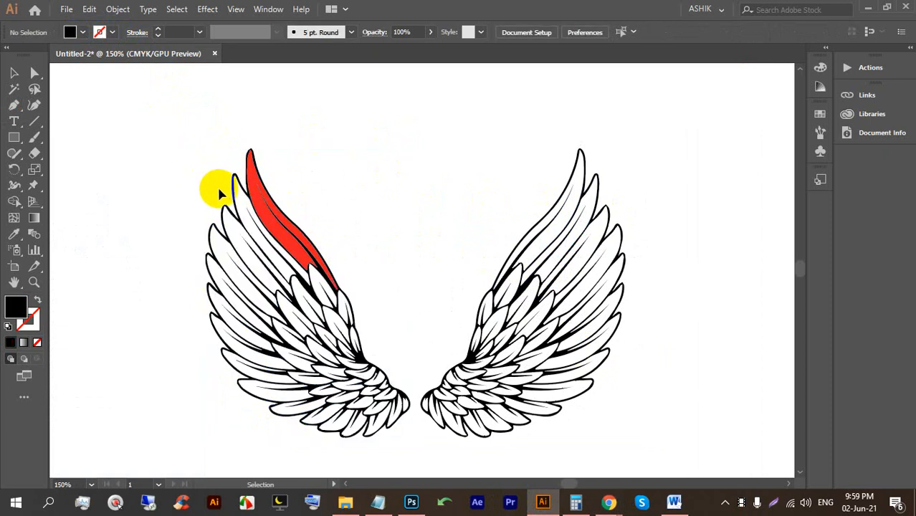
- Fill three more long upper feathers of the left wing with the red swatch
click(235, 199)
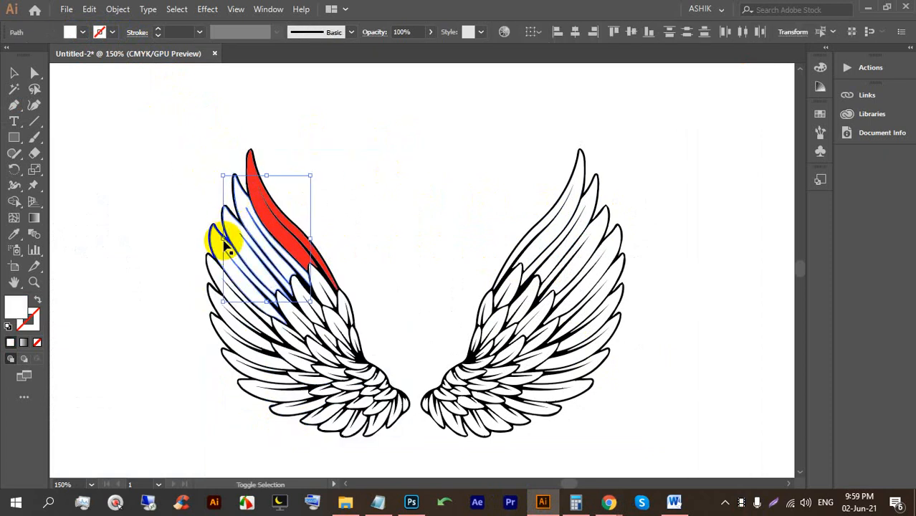
shift+click(215, 283)
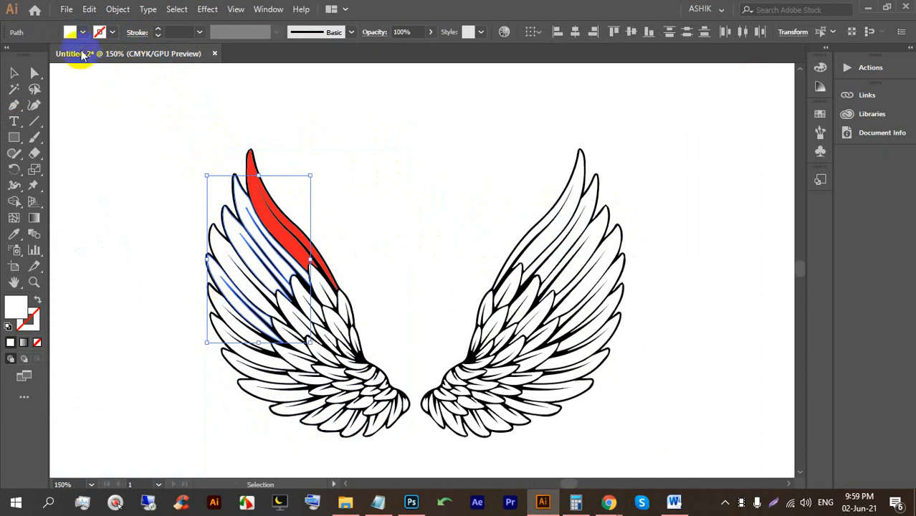
click(70, 31)
click(46, 55)
click(368, 199)
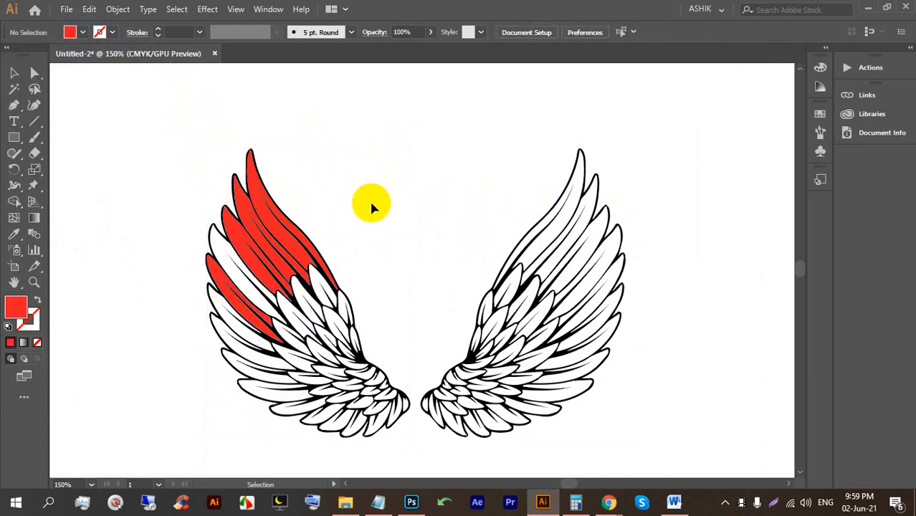
scroll(207, 193, down, 1)
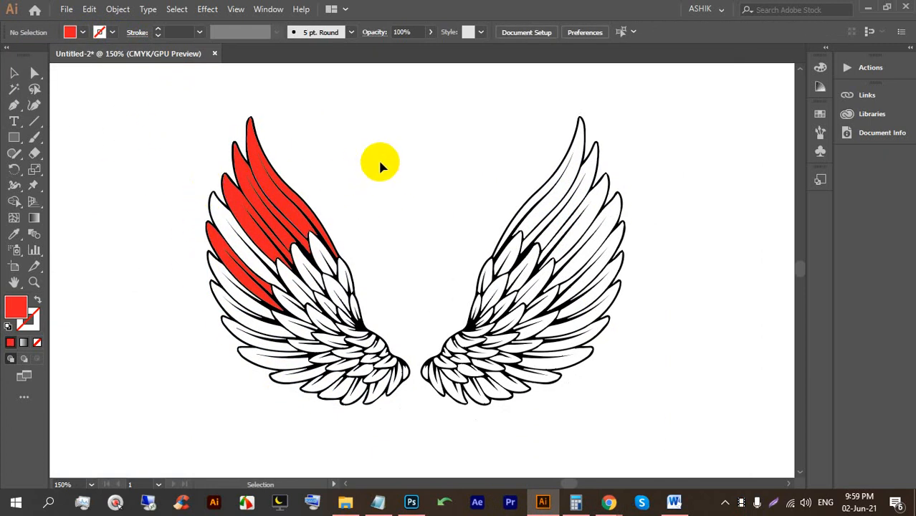
- Switch to the Google Meet call, admit the waiting participant, and return to Illustrator
mouse_move(609, 502)
click(574, 466)
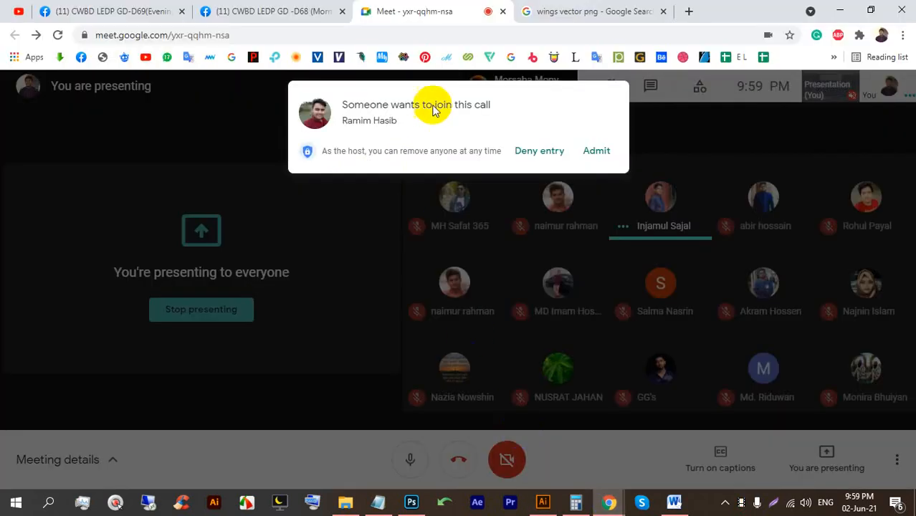
click(597, 150)
click(543, 501)
- Undo the red fills on the left wing's feathers and deselect the artwork
scroll(427, 218, down, 2)
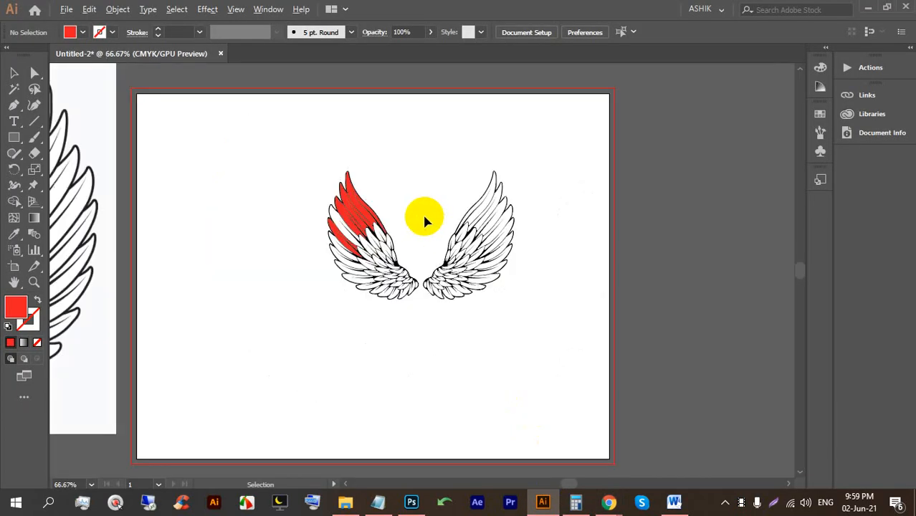
scroll(336, 225, up, 3)
key(ctrl+z)
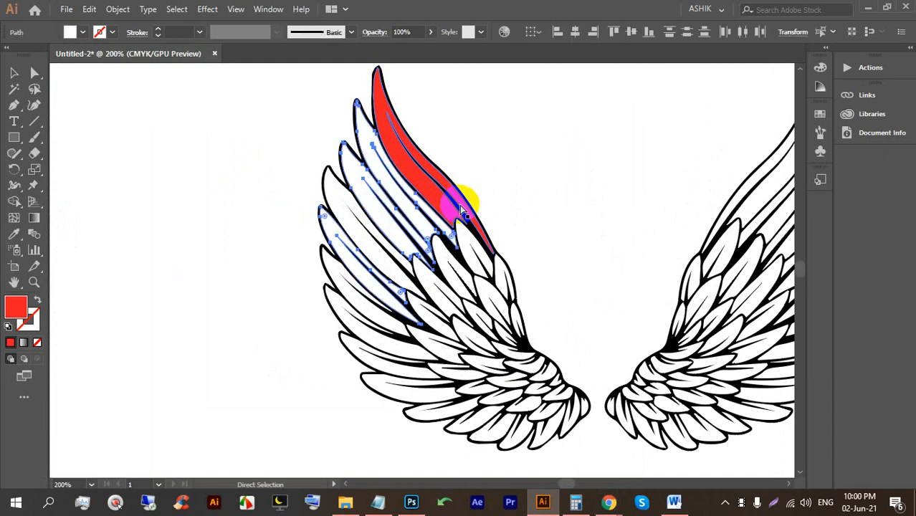
key(ctrl+z)
scroll(501, 259, down, 2)
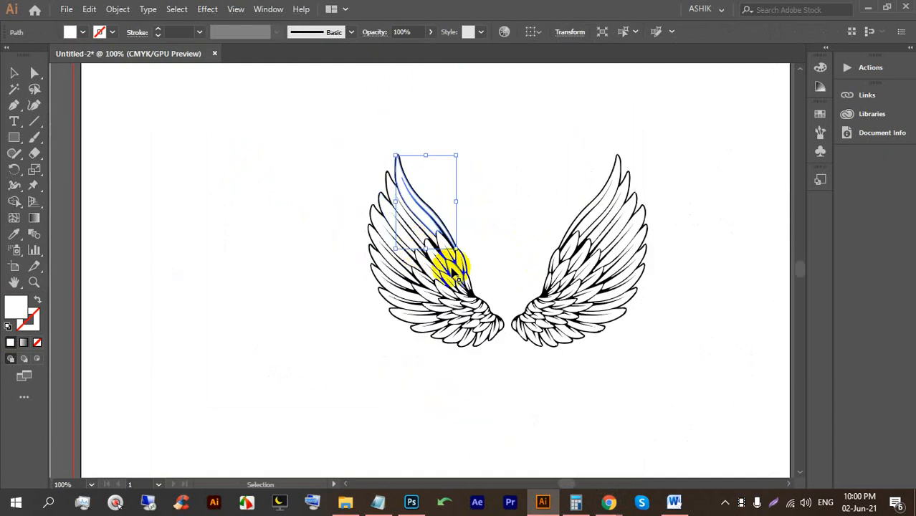
click(593, 360)
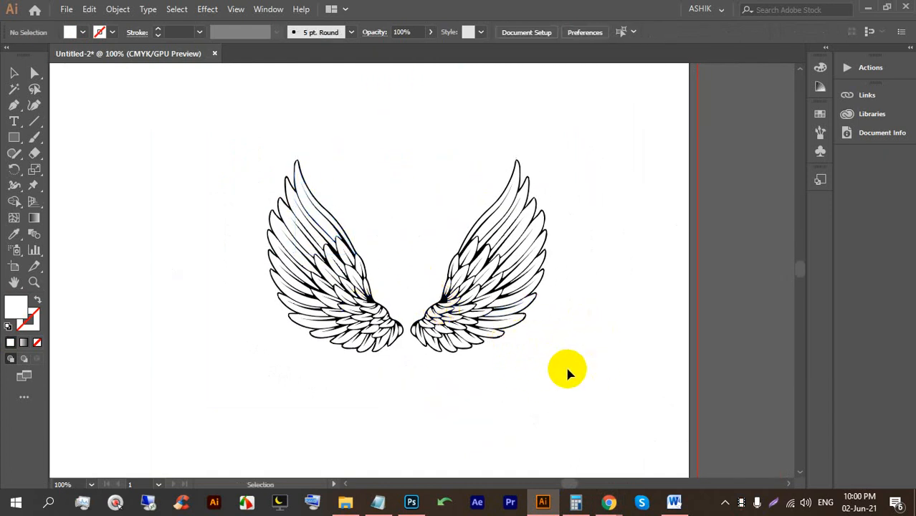
- Draw a large rectangle covering both wings and fill it with red
drag(18, 149, 58, 137)
drag(177, 119, 660, 409)
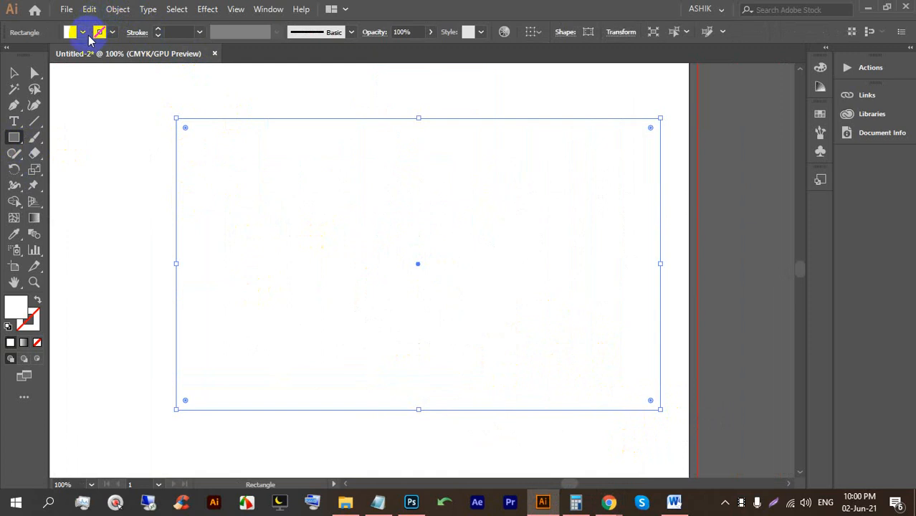
click(82, 32)
click(45, 62)
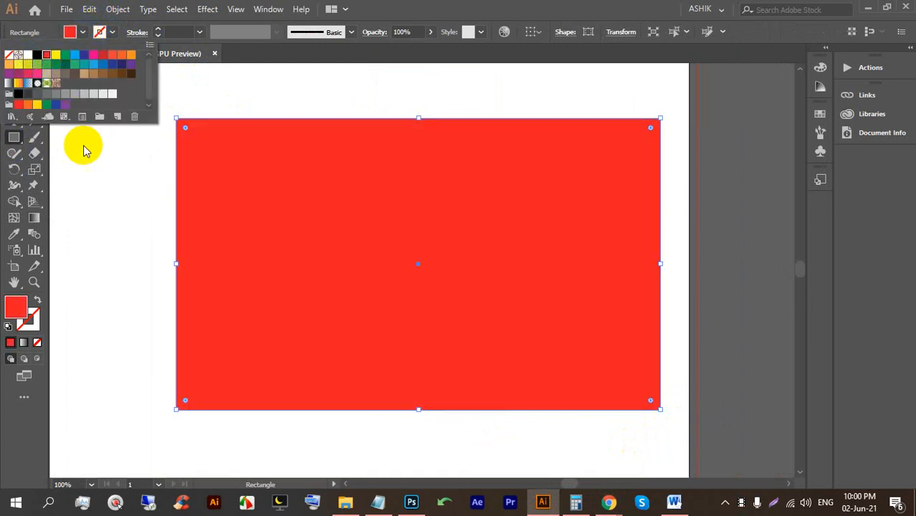
click(77, 190)
- Try to lower the opacity of the red rectangle covering the wings
click(488, 276)
click(15, 72)
click(108, 118)
click(430, 32)
drag(429, 49, 463, 53)
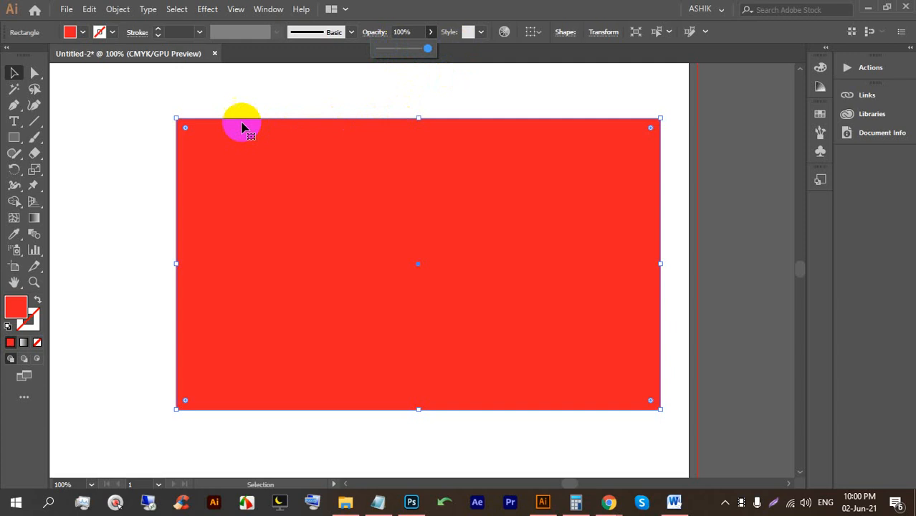
click(165, 154)
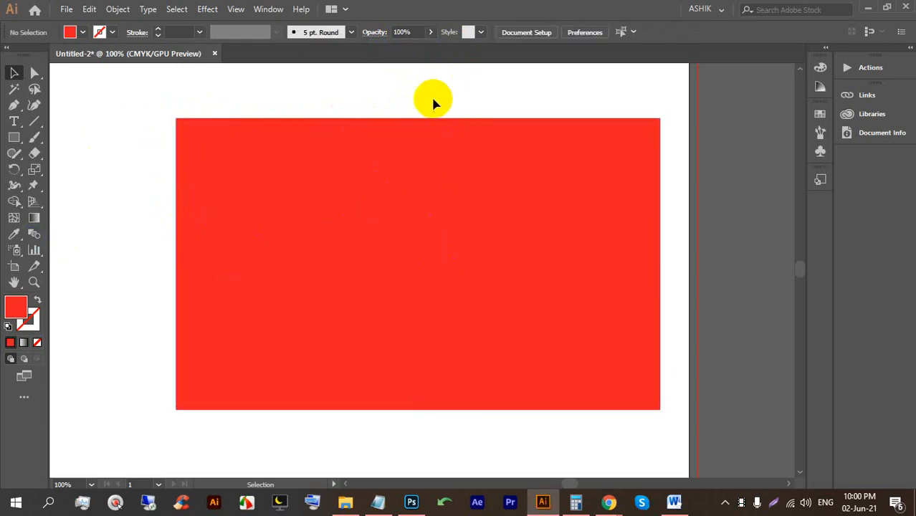
drag(422, 89, 415, 143)
click(430, 31)
mouse_move(430, 49)
mouse_down()
mouse_move(401, 55)
mouse_move(419, 50)
mouse_move(434, 60)
mouse_up()
click(432, 73)
drag(608, 141, 608, 157)
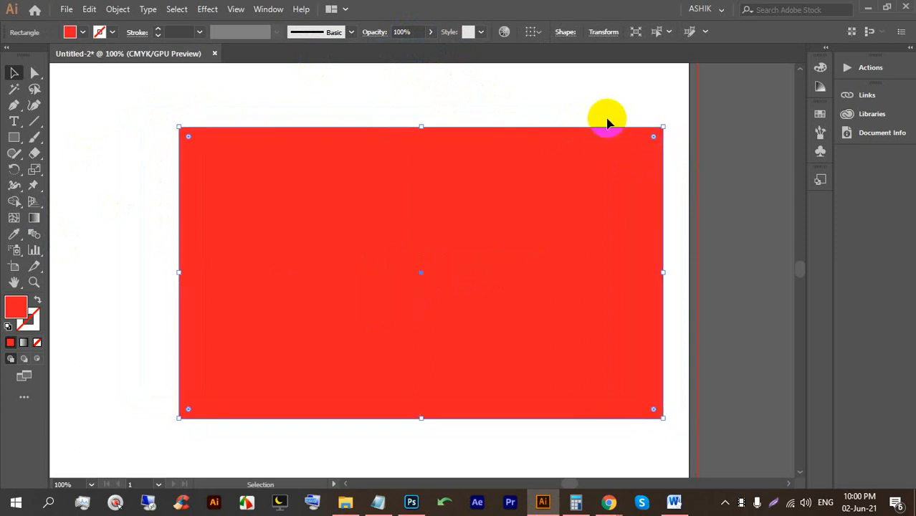
- Select the rectangle and wings together to check the wings hidden beneath, and clear the selection
click(607, 119)
drag(583, 453, 244, 133)
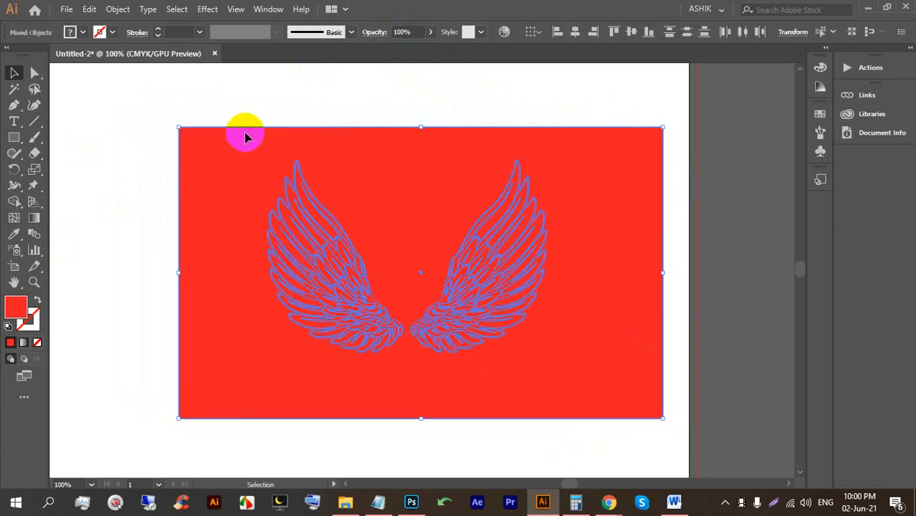
click(494, 126)
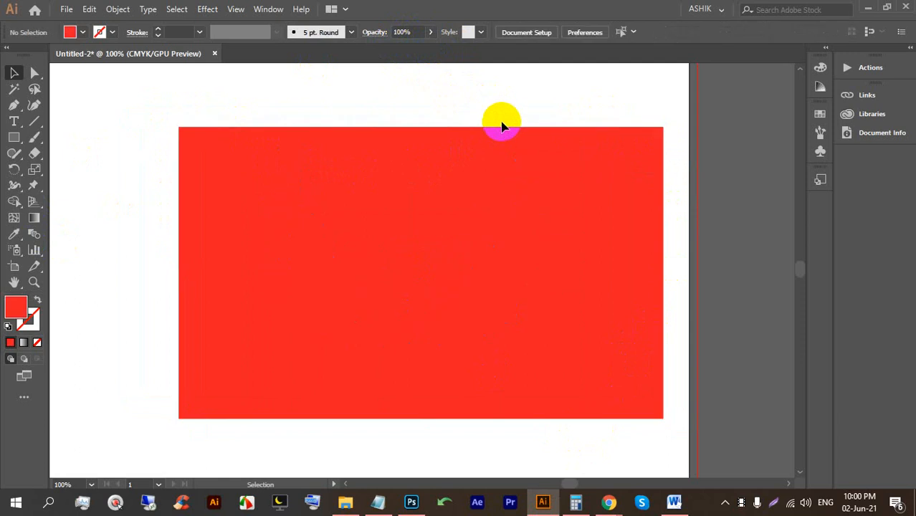
click(546, 158)
click(388, 89)
- Set the red rectangle's blending mode to Multiply and shift the rectangle slightly over the wings
click(282, 158)
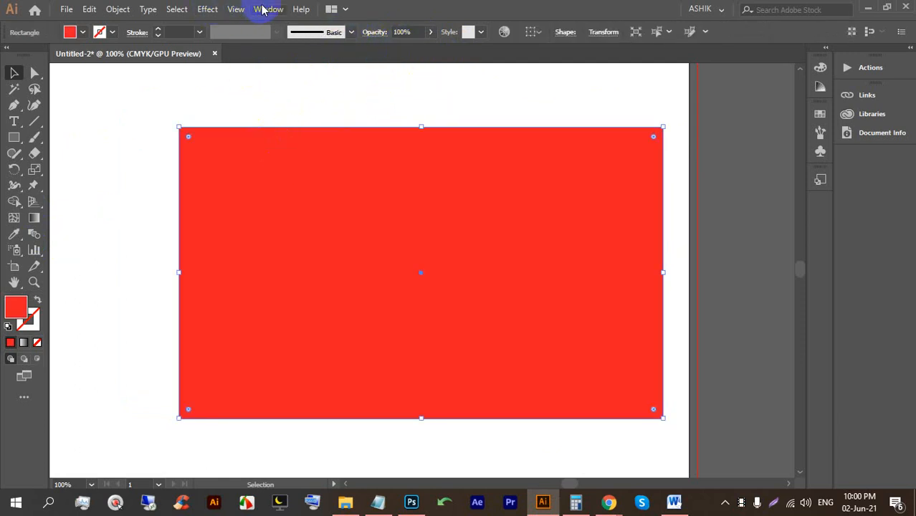
click(262, 9)
mouse_move(301, 488)
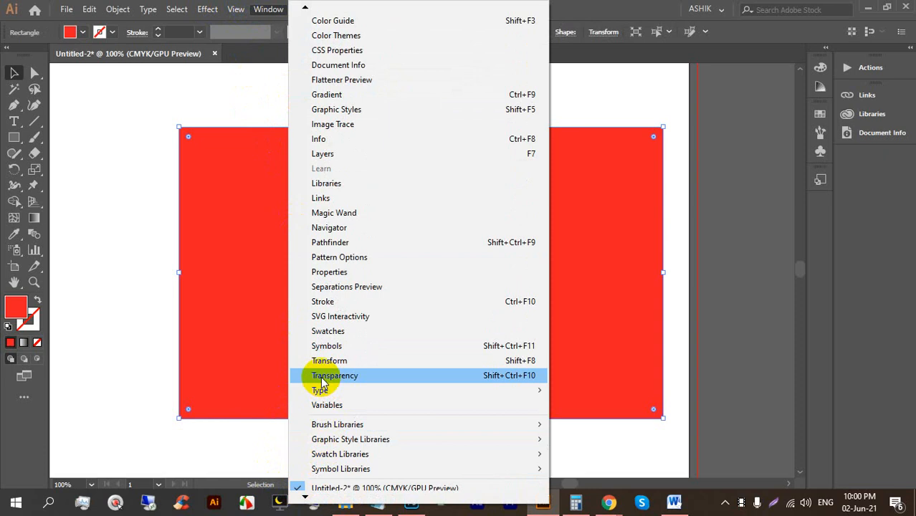
click(527, 378)
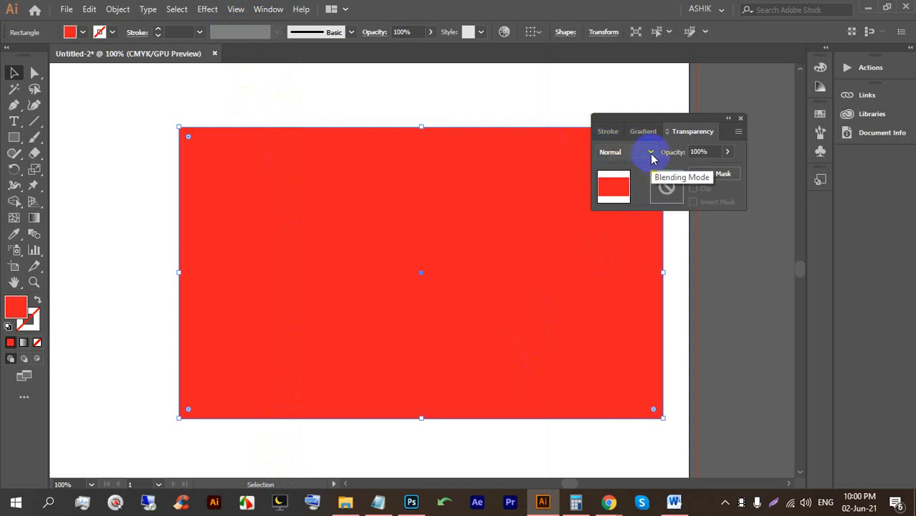
click(651, 154)
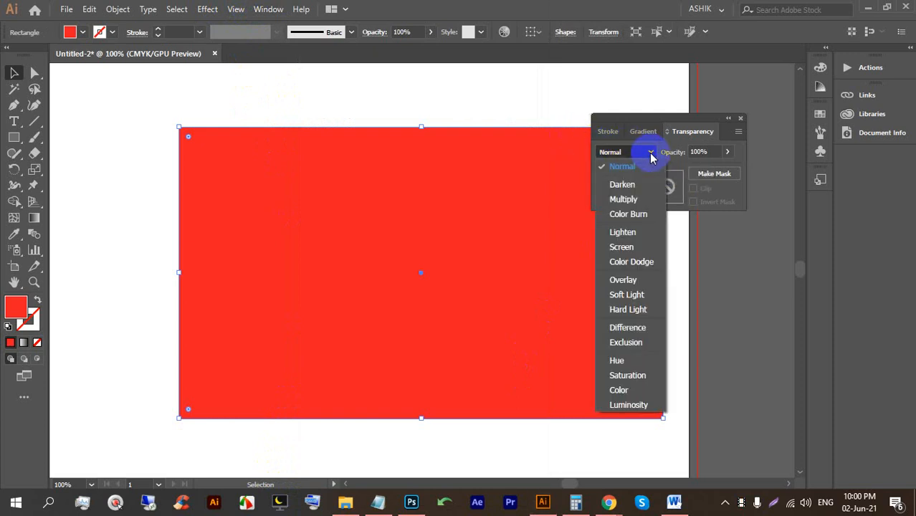
click(631, 201)
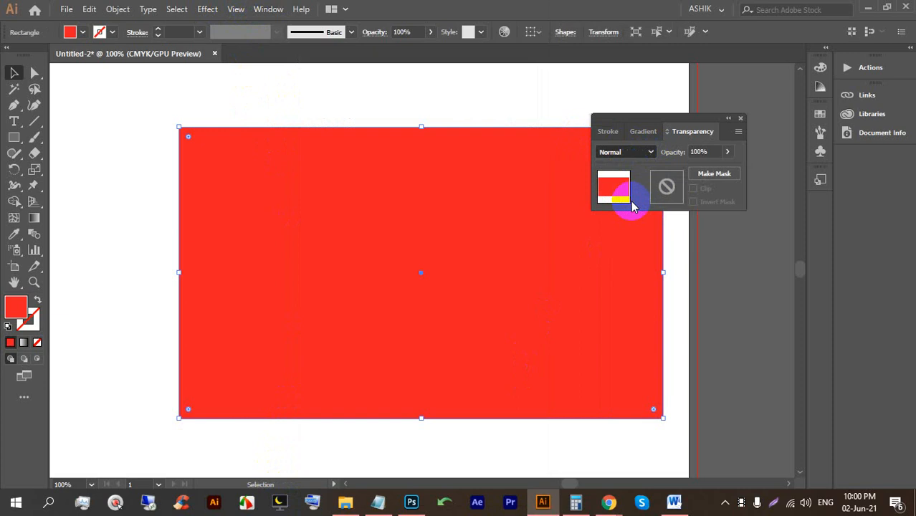
click(741, 119)
drag(436, 159, 416, 157)
click(655, 313)
- Try several fill swatches on the rectangle over the wings, ending with dark orange
click(560, 331)
click(83, 32)
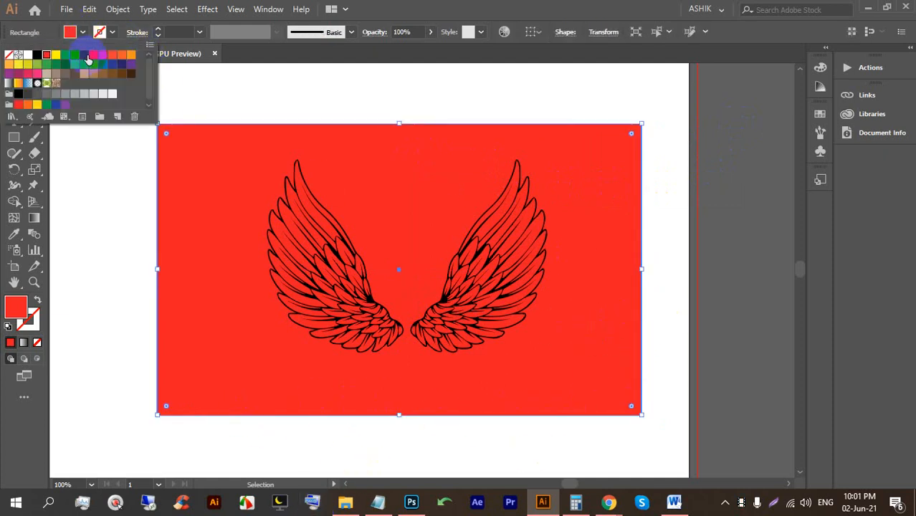
click(86, 61)
click(111, 59)
click(121, 63)
- Check the participants in the Google Meet call and return to the wings in Illustrator
click(608, 502)
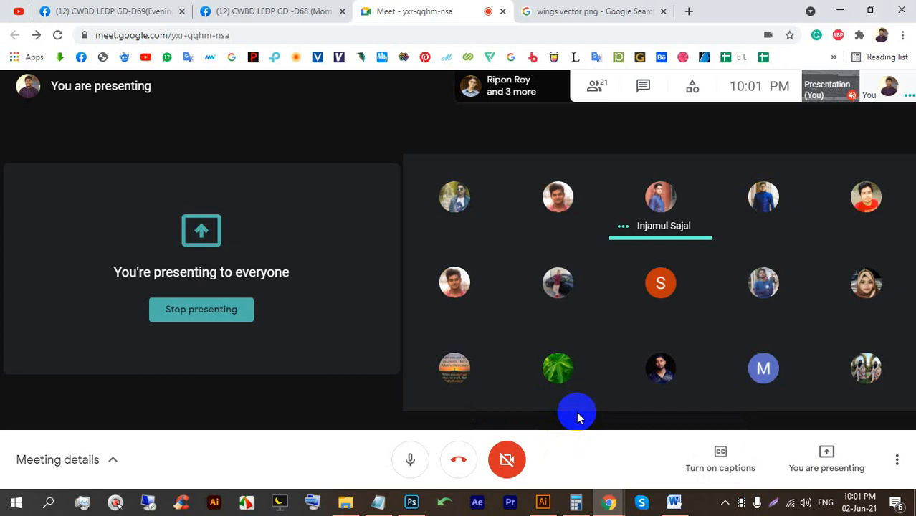
click(659, 206)
click(537, 304)
click(543, 502)
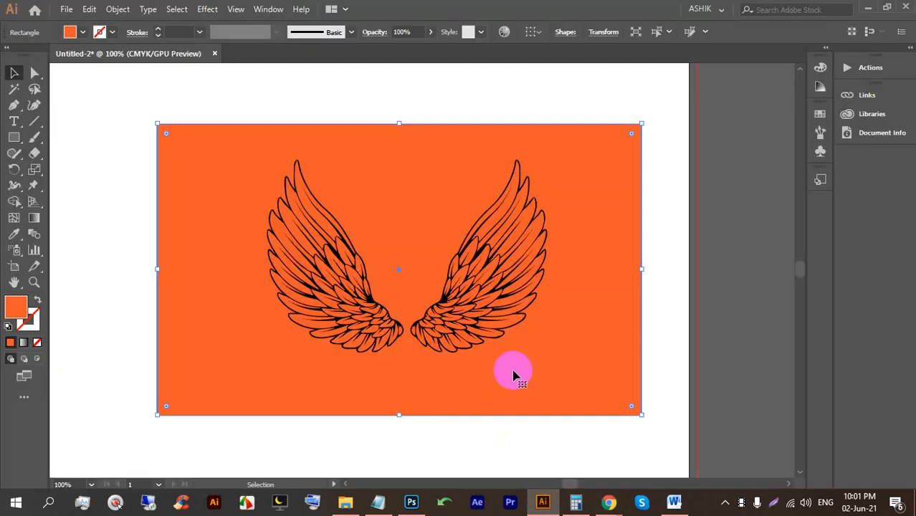
- Try orange, light blue and red-orange fill swatches on the rectangle over the wings
click(678, 269)
click(562, 334)
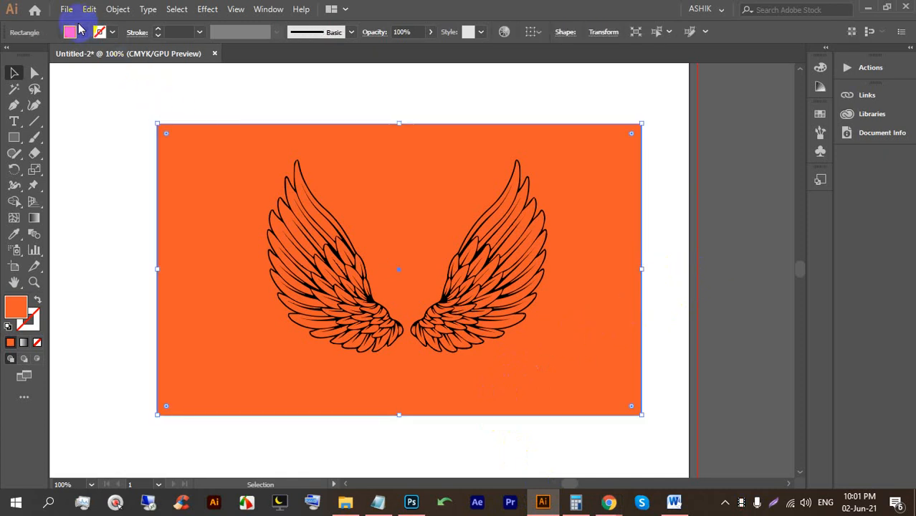
click(80, 30)
click(112, 56)
click(130, 55)
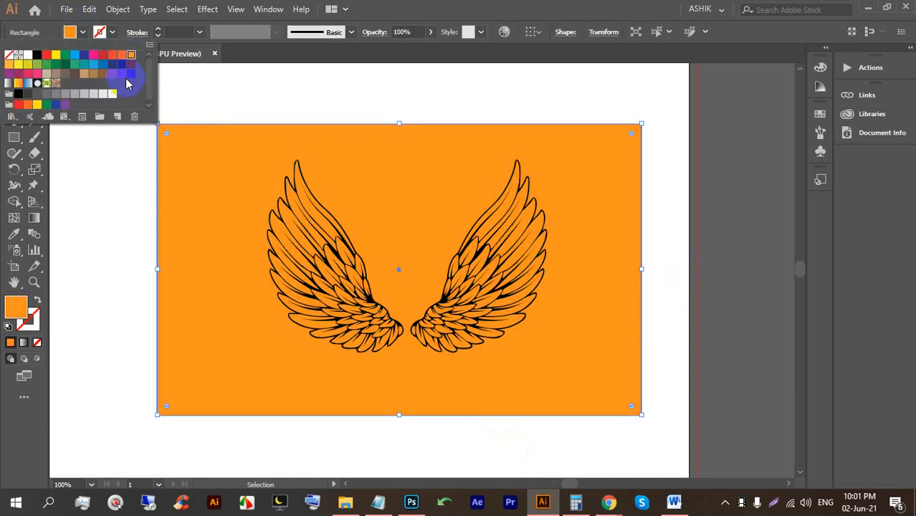
click(101, 65)
click(93, 65)
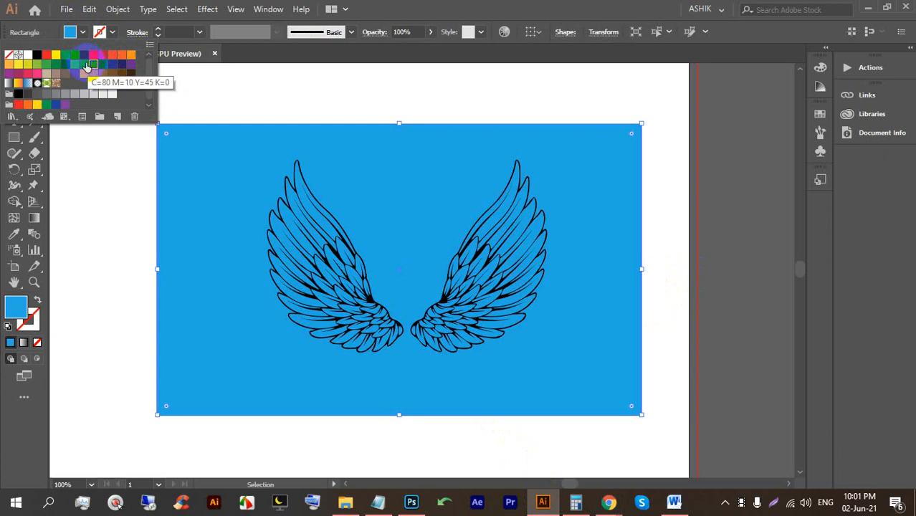
click(85, 65)
click(74, 66)
click(111, 56)
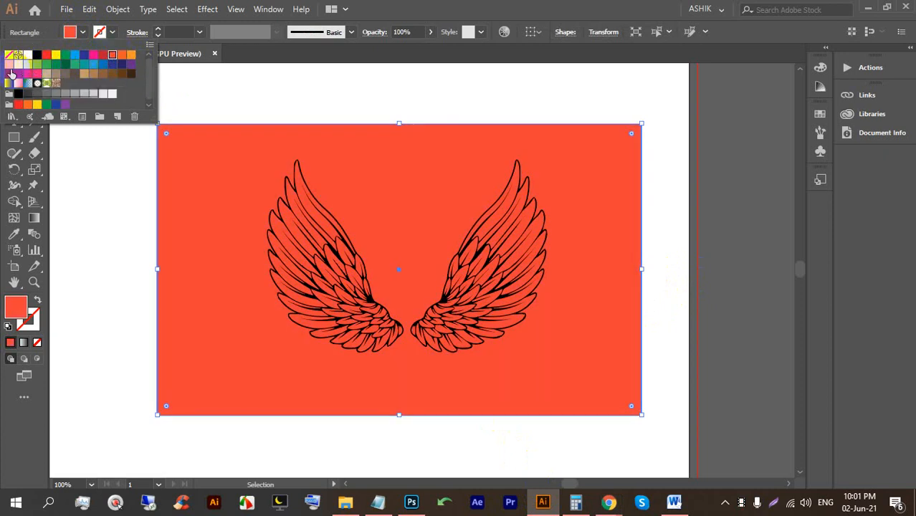
- Fill the rectangle with the light orange swatch and deselect it
click(121, 56)
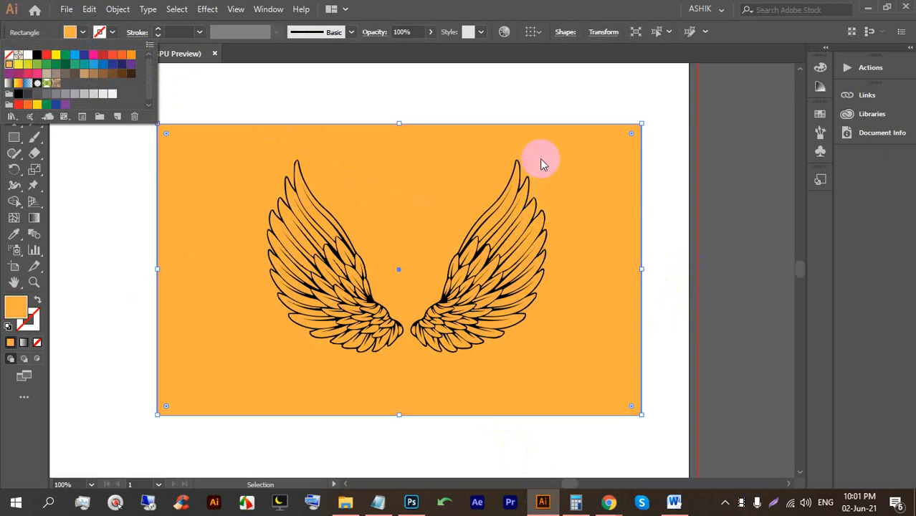
click(460, 91)
click(460, 91)
scroll(430, 237, down, 1)
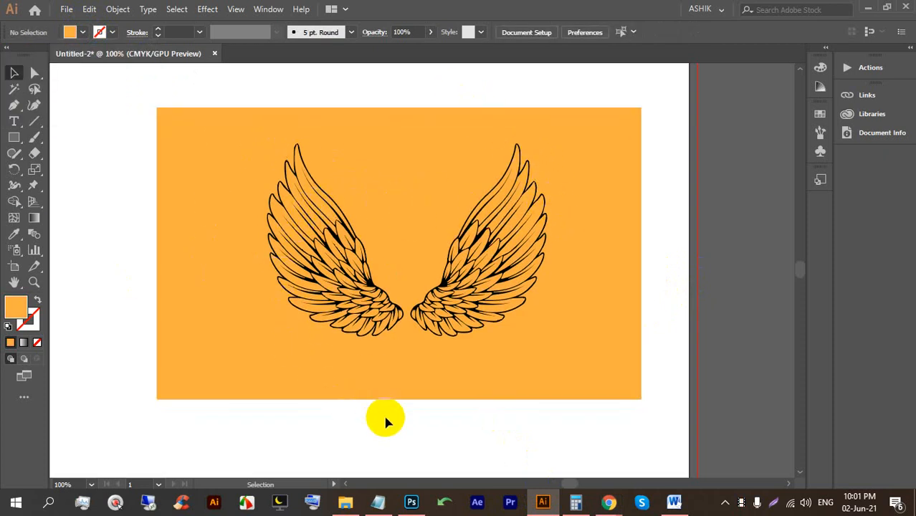
scroll(272, 380, down, 2)
drag(395, 383, 650, 362)
drag(602, 334, 326, 337)
drag(360, 334, 385, 342)
scroll(370, 327, up, 2)
click(336, 133)
scroll(415, 208, left, 1)
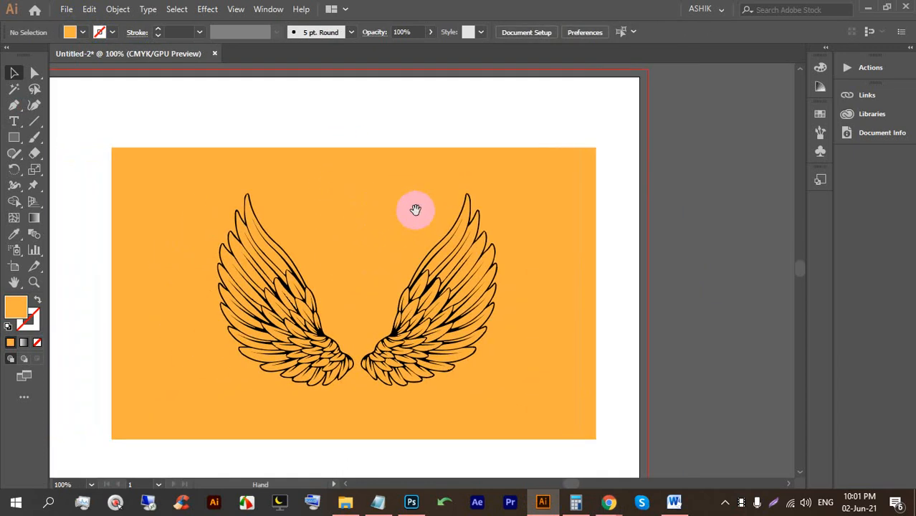
- Select the rectangle and wings, remove the orange area outside the wings with the Shape Builder tool, and deselect the artwork
scroll(429, 282, down, 1)
drag(489, 407, 271, 162)
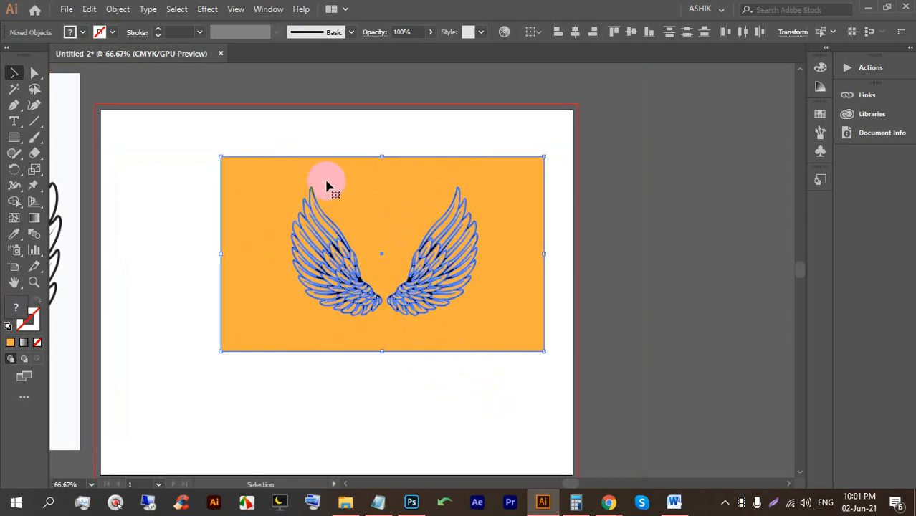
scroll(399, 202, up, 1)
click(15, 184)
drag(15, 200, 70, 206)
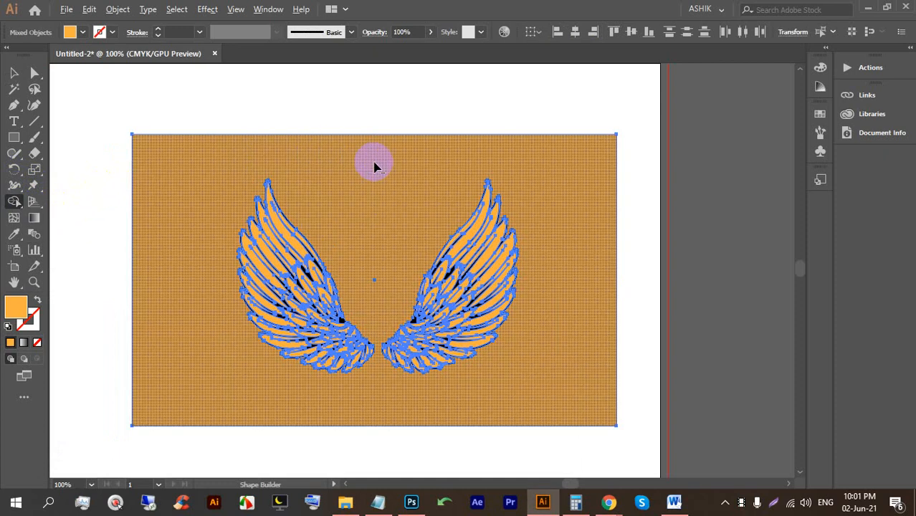
alt+click(526, 185)
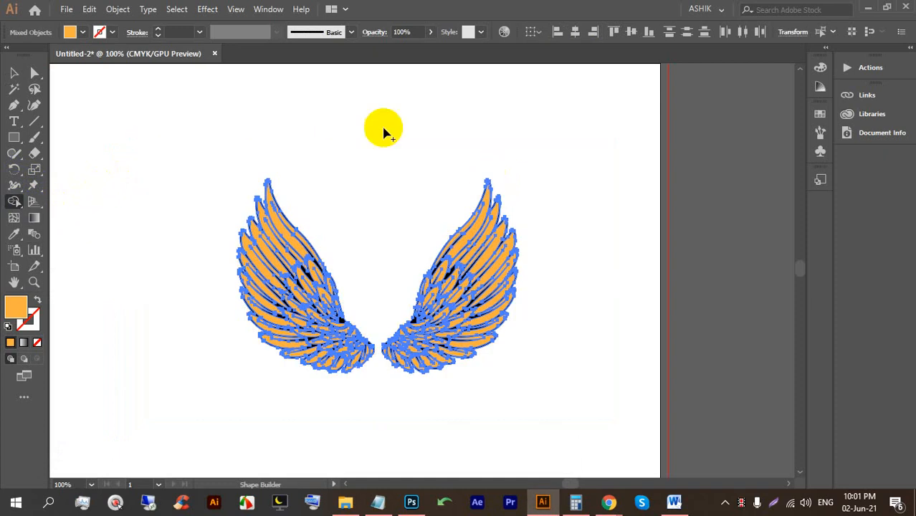
click(15, 71)
click(143, 170)
click(481, 223)
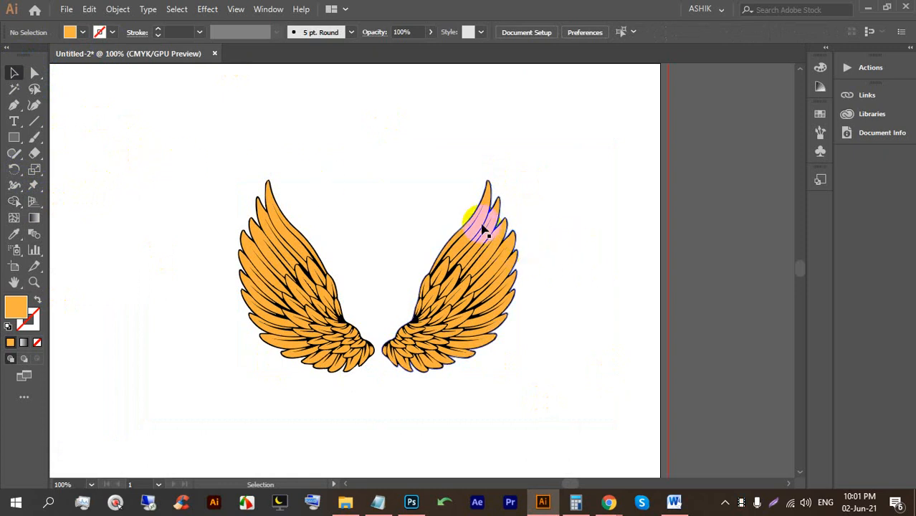
- Try several fill swatches, including blue, on the right wing's colour shape, fill it with yellow and deselect it
click(83, 32)
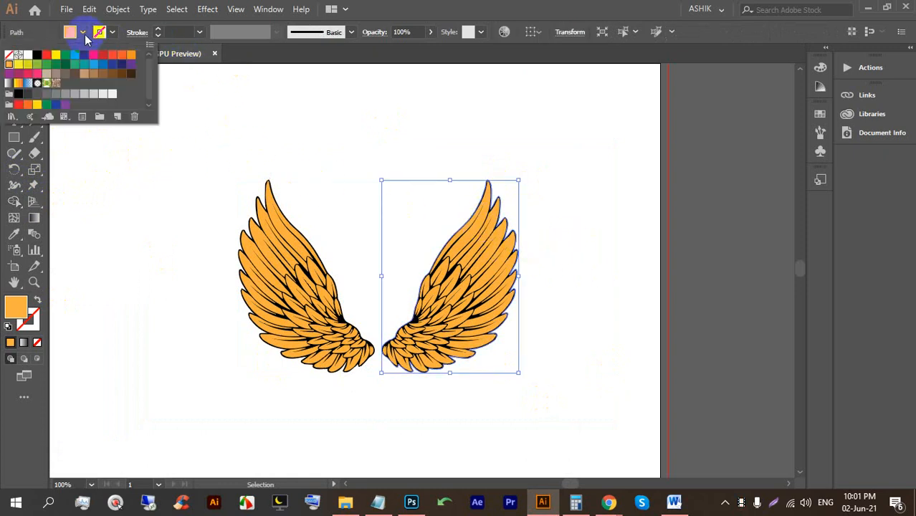
click(86, 54)
click(104, 55)
click(114, 56)
click(132, 56)
click(85, 62)
click(59, 58)
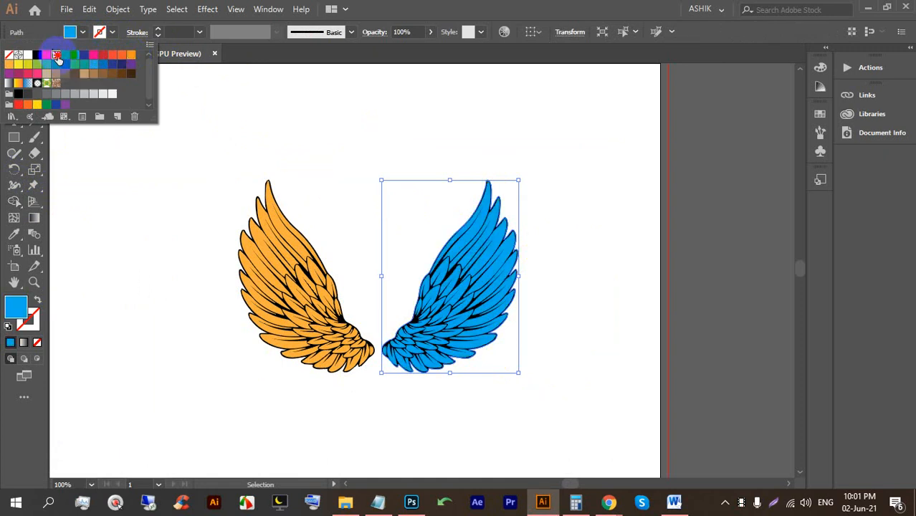
click(28, 64)
click(237, 119)
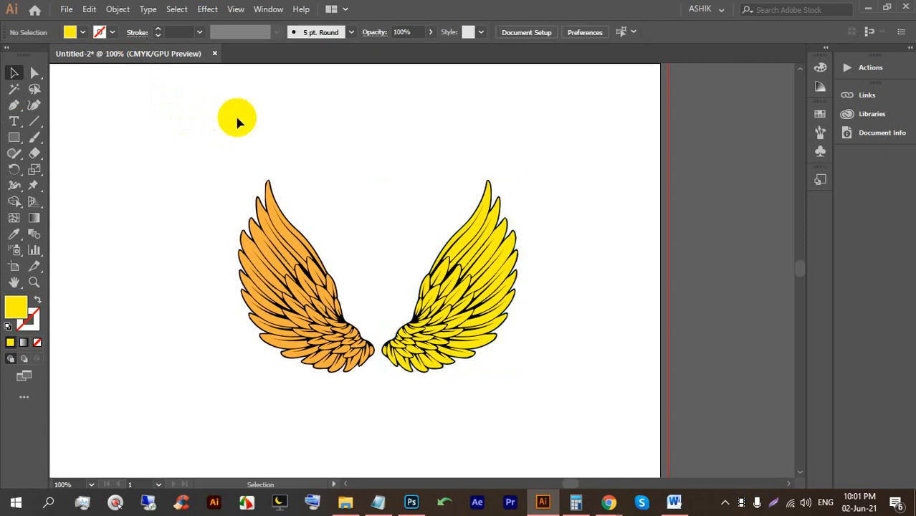
- Fill the left wing's colour shape with the yellow-green swatch and deselect it
click(267, 199)
click(84, 31)
click(29, 65)
click(180, 178)
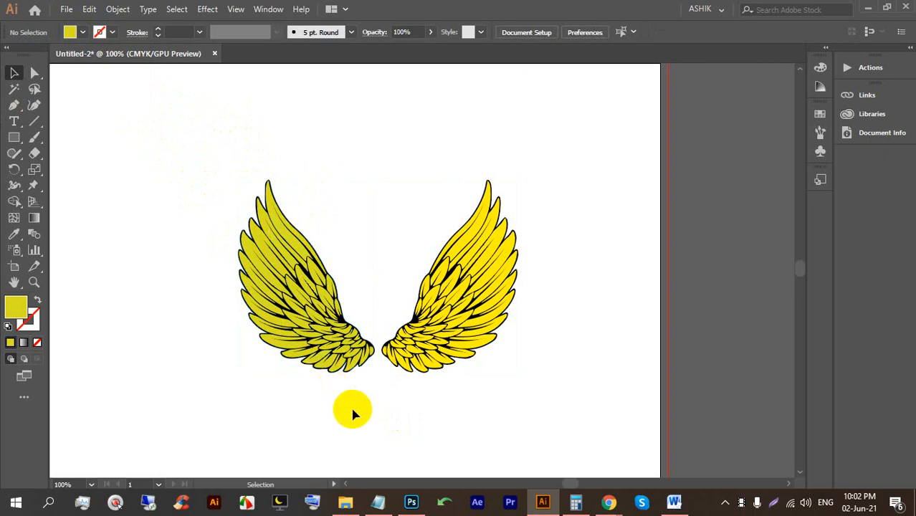
click(297, 238)
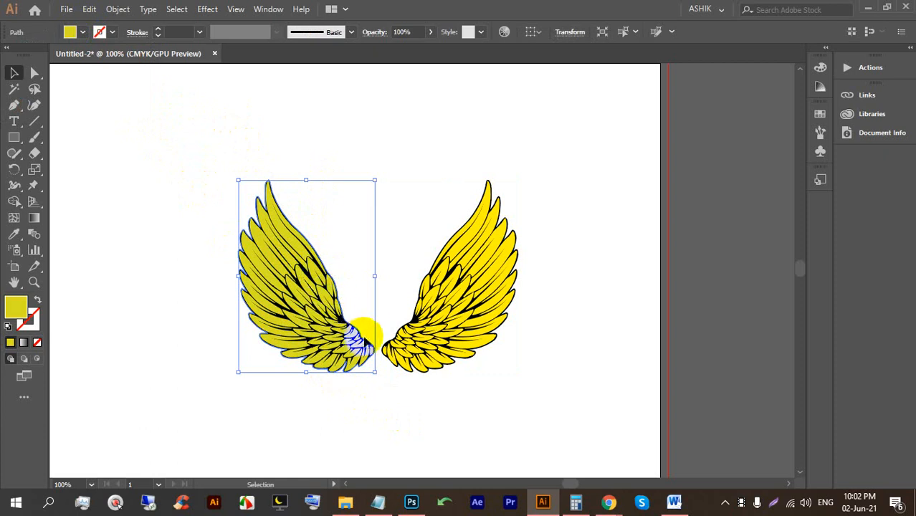
click(402, 396)
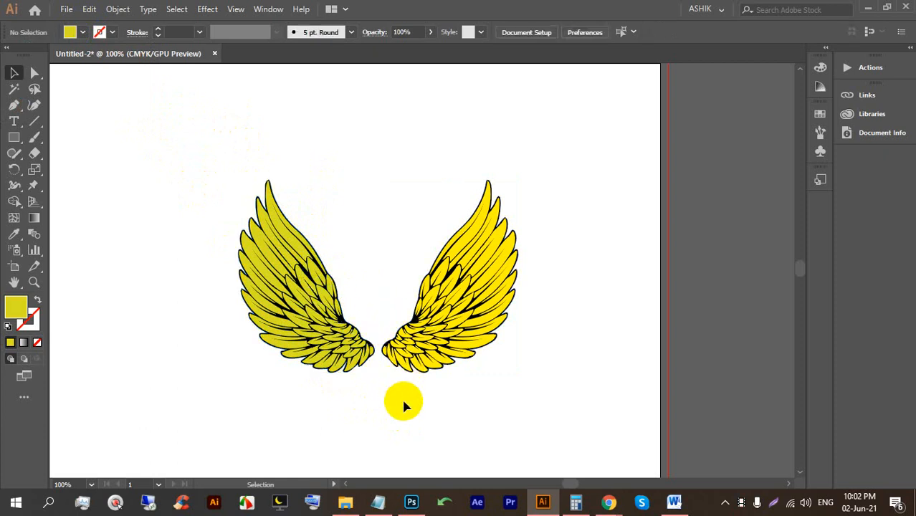
- Duplicate the left wing into the empty area beside it and delete the copy's yellow-green colour shape
scroll(475, 317, down, 1)
drag(397, 369, 316, 236)
drag(349, 289, 213, 287)
click(153, 318)
scroll(153, 318, up, 2)
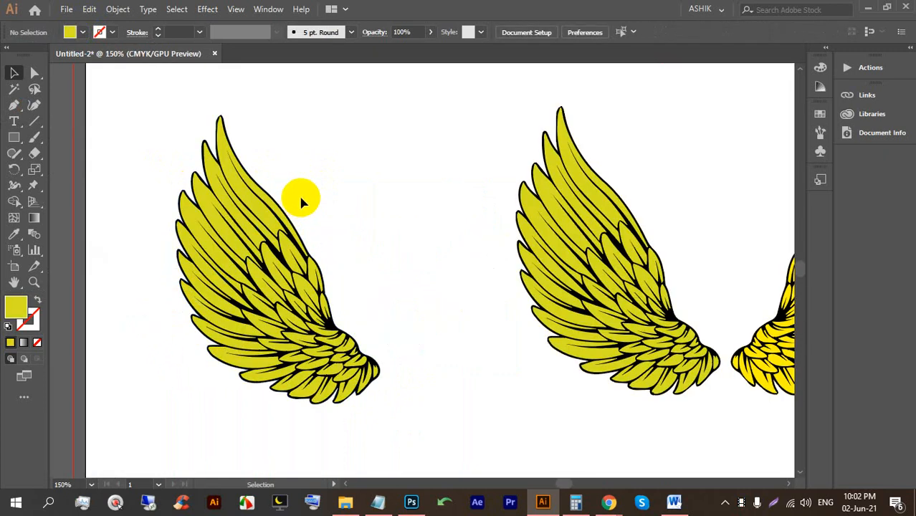
click(262, 209)
key(Delete)
- Fill the wing copy's uppermost feather with green and the second feather with yellow
click(228, 141)
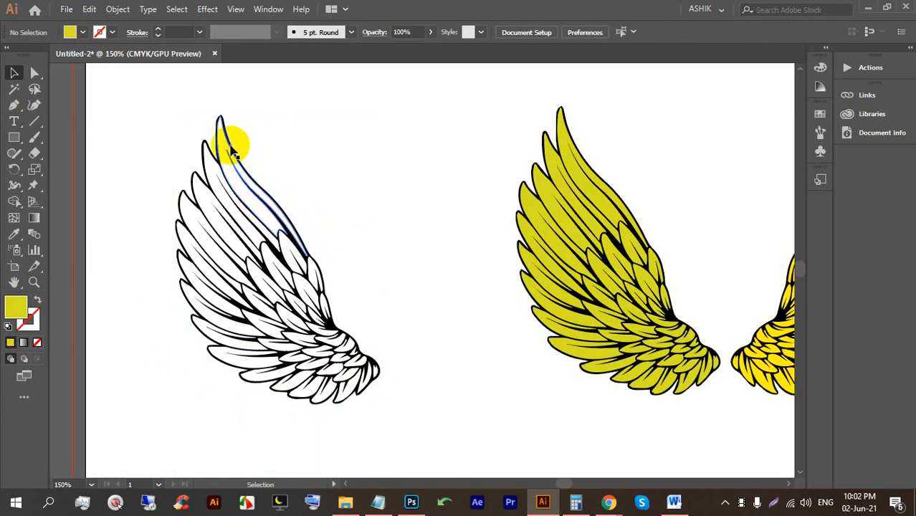
click(81, 32)
click(74, 54)
click(204, 180)
click(205, 159)
click(82, 32)
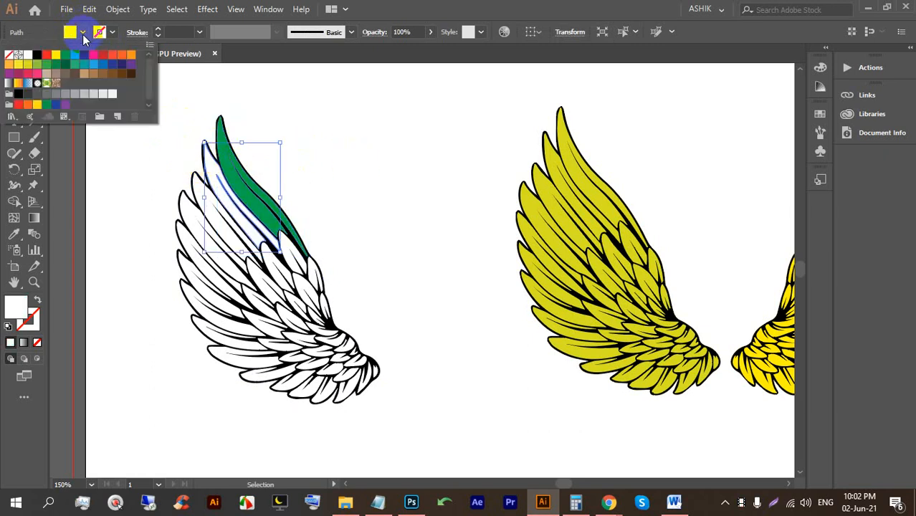
click(57, 57)
click(132, 198)
- Fill the wing copy's third feather with red-orange and the fourth feather with light blue
click(201, 185)
click(81, 34)
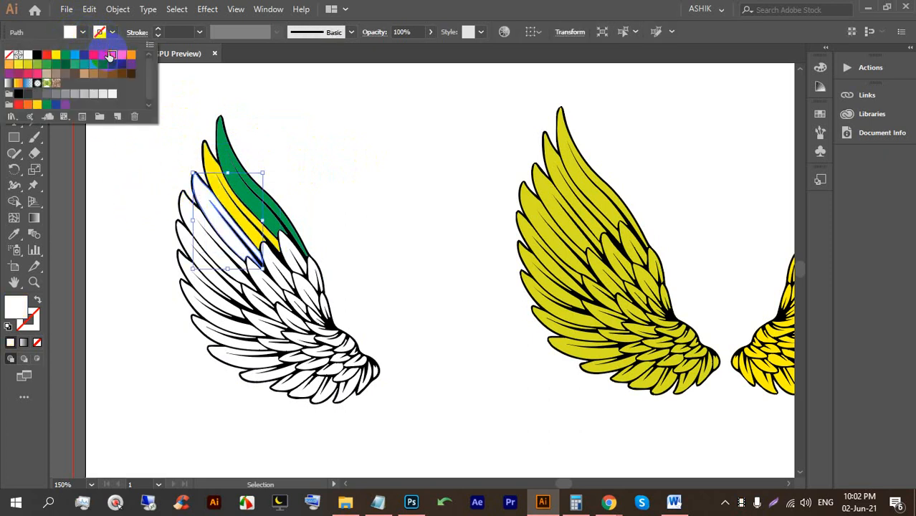
click(108, 56)
click(140, 242)
click(188, 208)
click(82, 32)
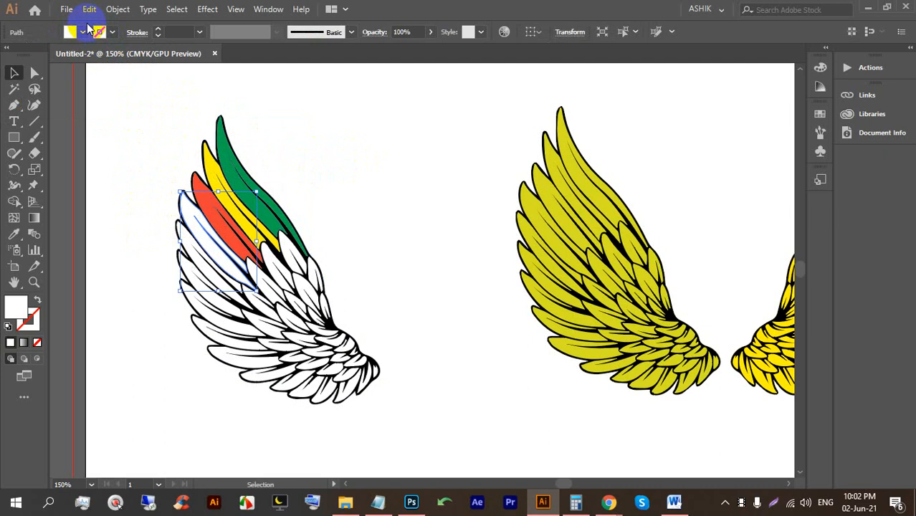
click(92, 72)
click(327, 153)
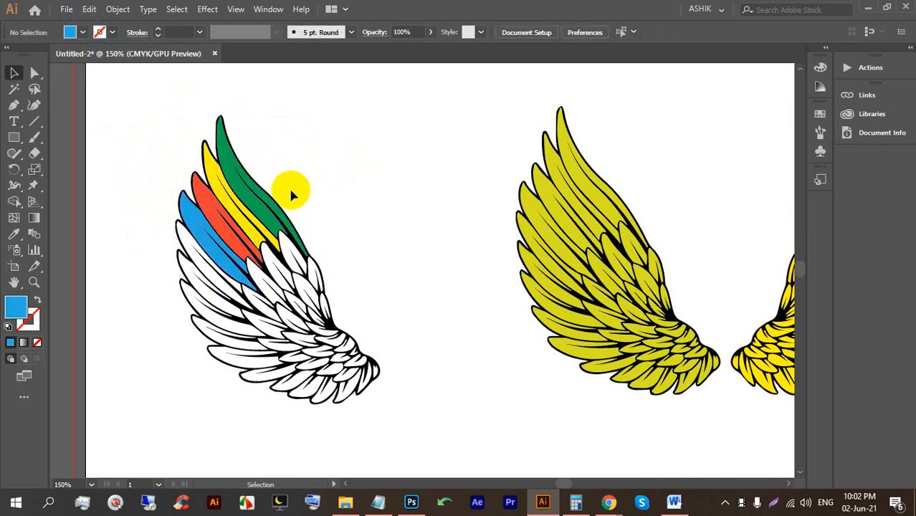
- Select all white-filled feather shapes with the Magic Wand tool, then clear the selection with the Selection tool
key(ctrl+minus)
scroll(186, 291, up, 1)
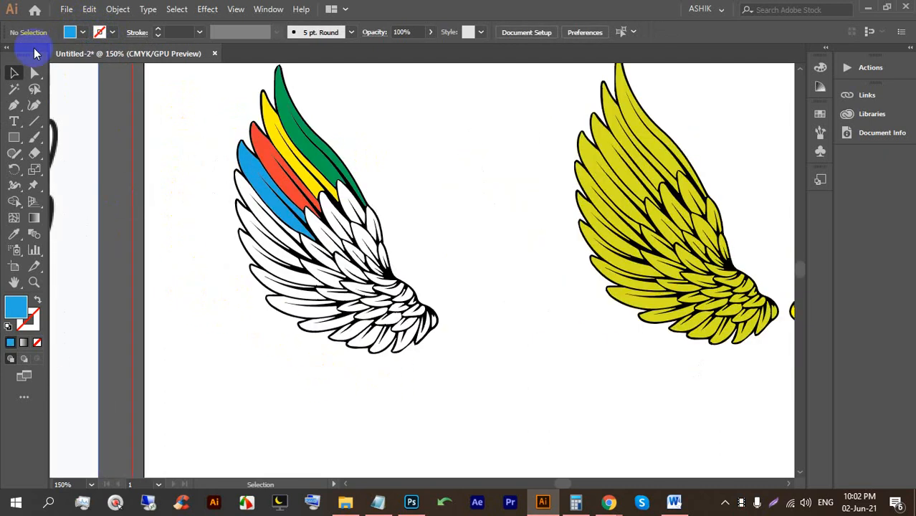
click(14, 88)
click(321, 310)
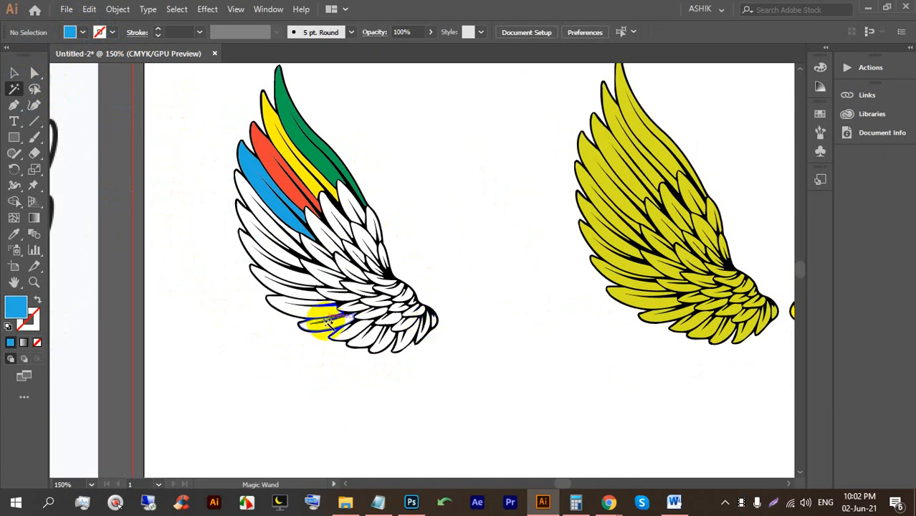
click(329, 321)
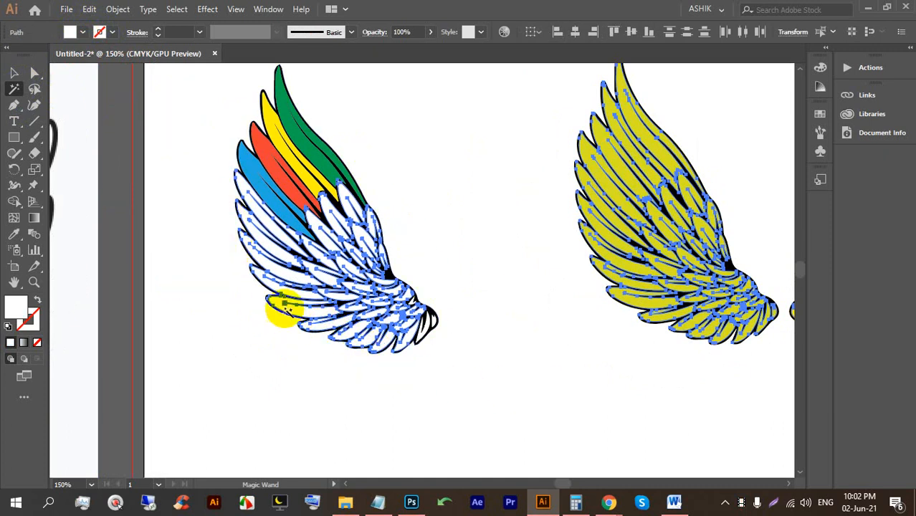
scroll(423, 288, down, 2)
scroll(358, 276, up, 2)
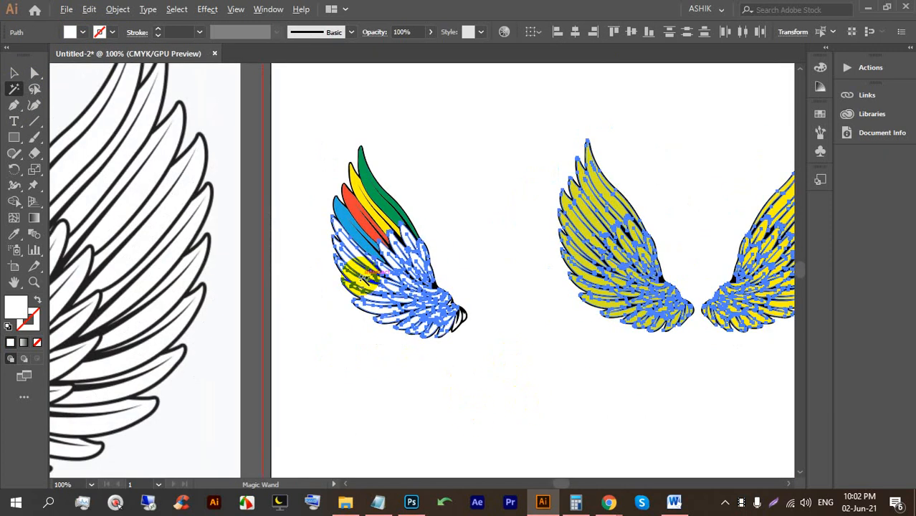
click(12, 73)
click(510, 162)
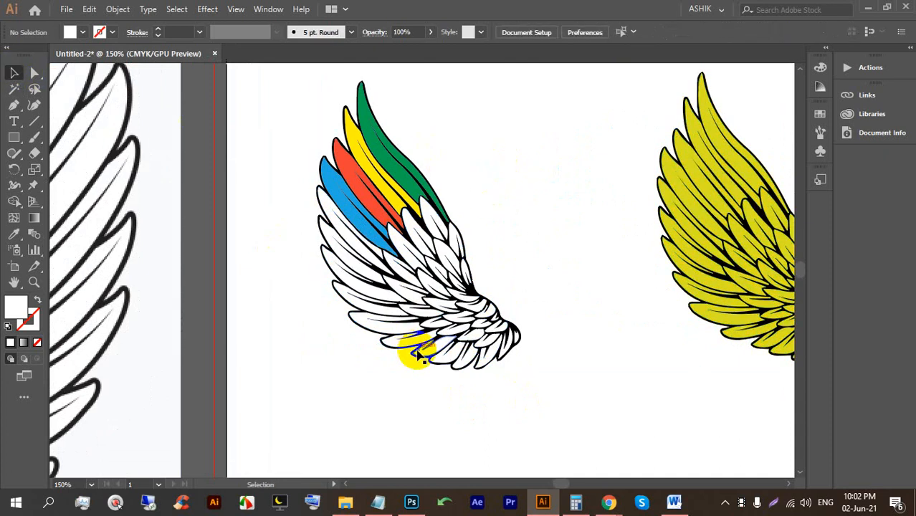
- Select the whole wing copy and its green, yellow and blue feathers in turn to examine the separate shapes
drag(492, 334, 255, 86)
click(536, 141)
click(374, 149)
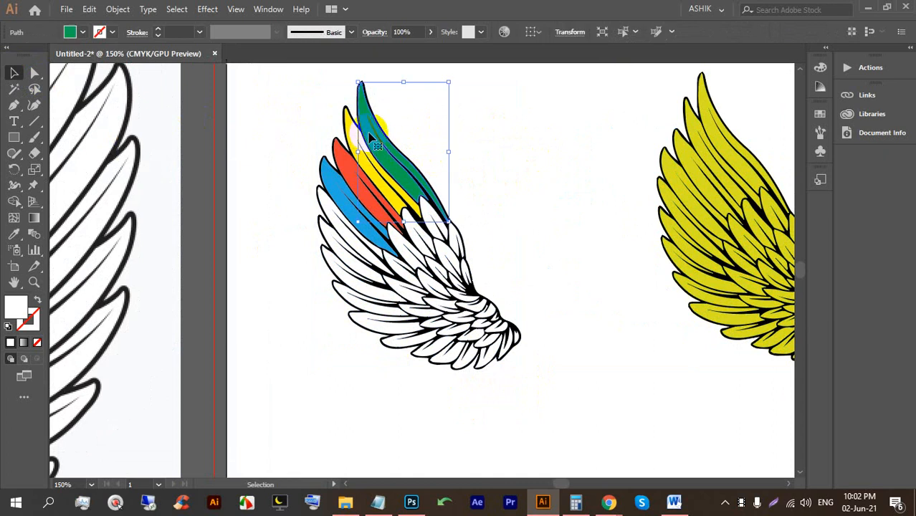
click(326, 122)
click(349, 134)
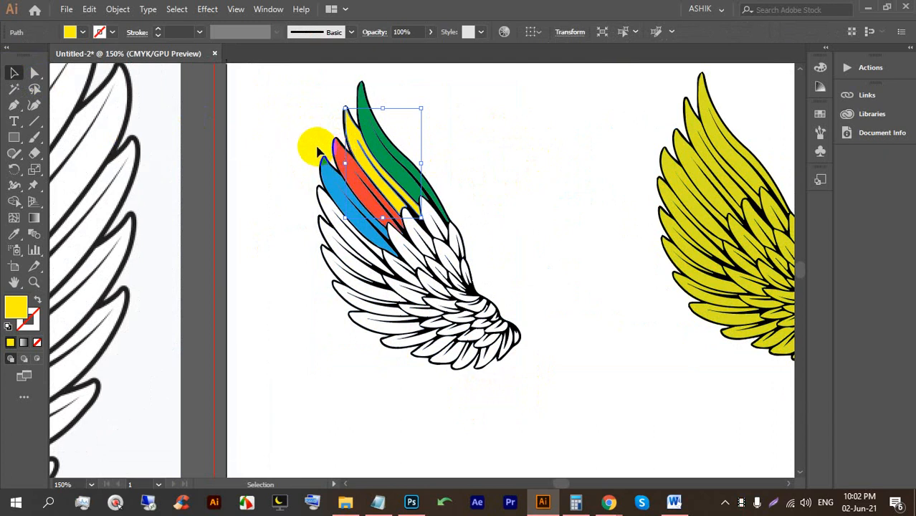
click(327, 175)
click(290, 170)
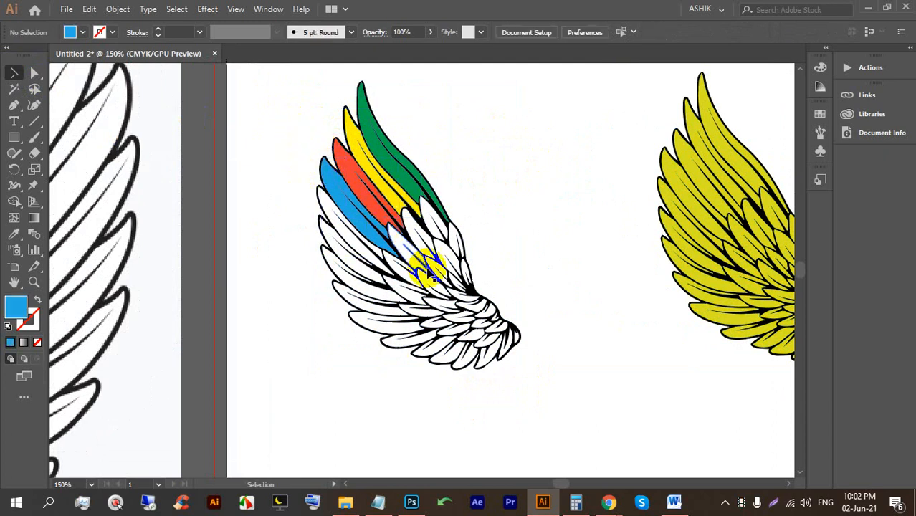
drag(531, 328, 398, 226)
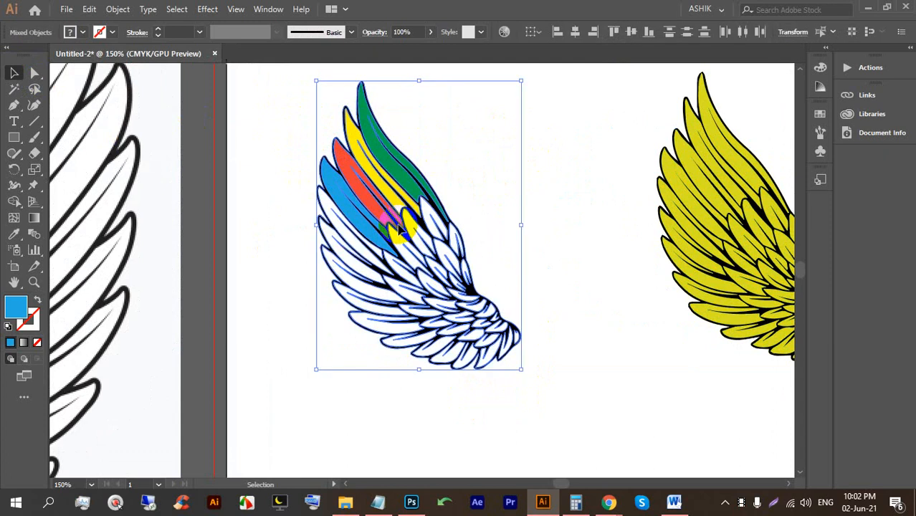
click(290, 247)
drag(566, 425, 365, 176)
scroll(378, 305, down, 2)
drag(438, 423, 278, 173)
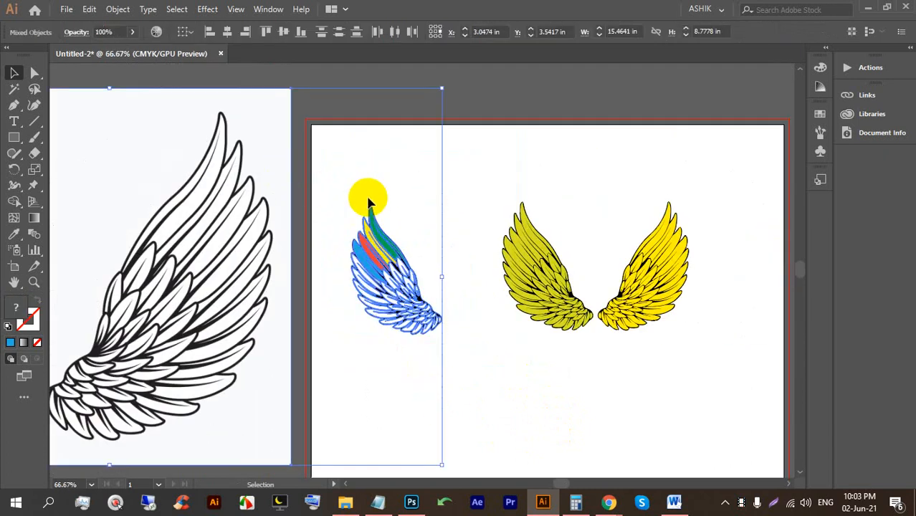
click(407, 347)
- Select three lower outer white feathers of the wing copy together, try a red fill and fill them with yellow
scroll(303, 287, up, 3)
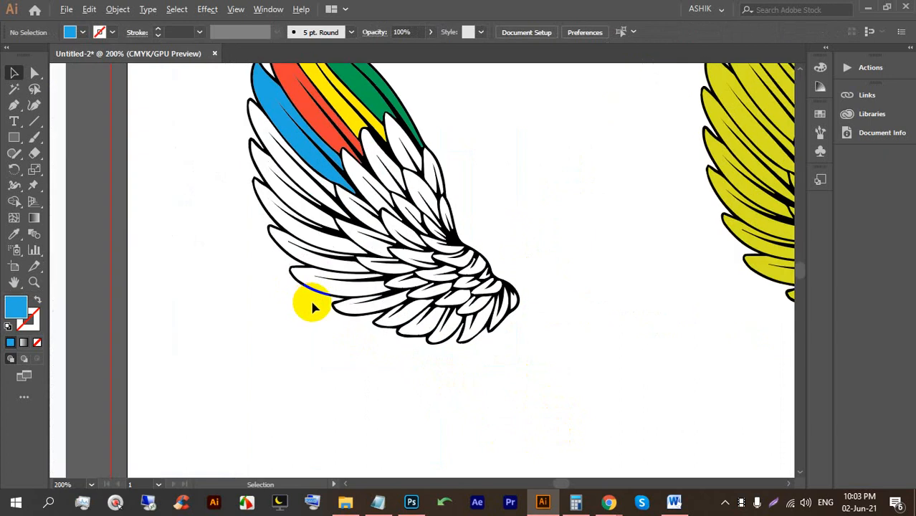
shift+click(331, 289)
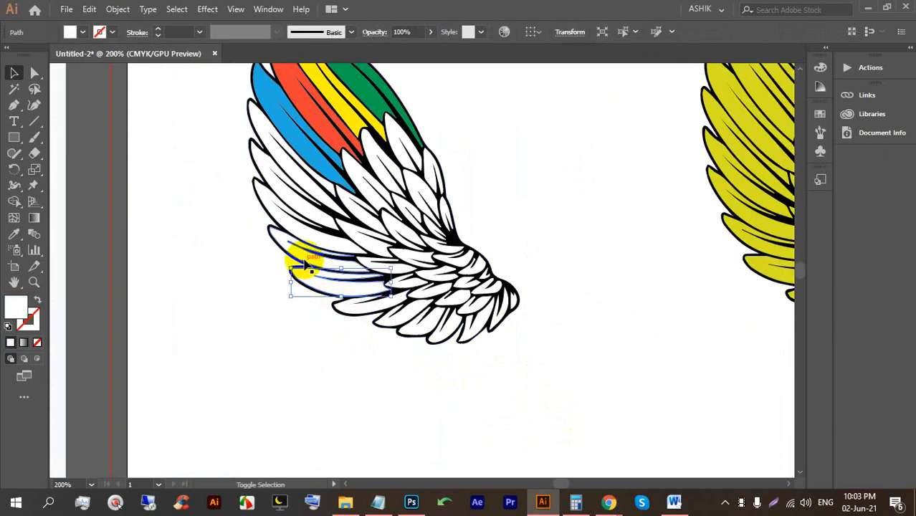
shift+click(296, 240)
shift+click(266, 199)
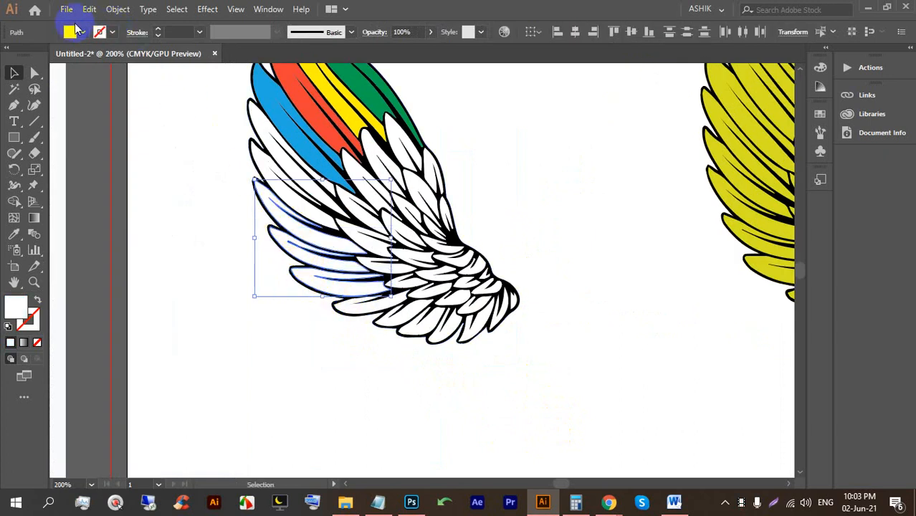
click(84, 32)
click(47, 56)
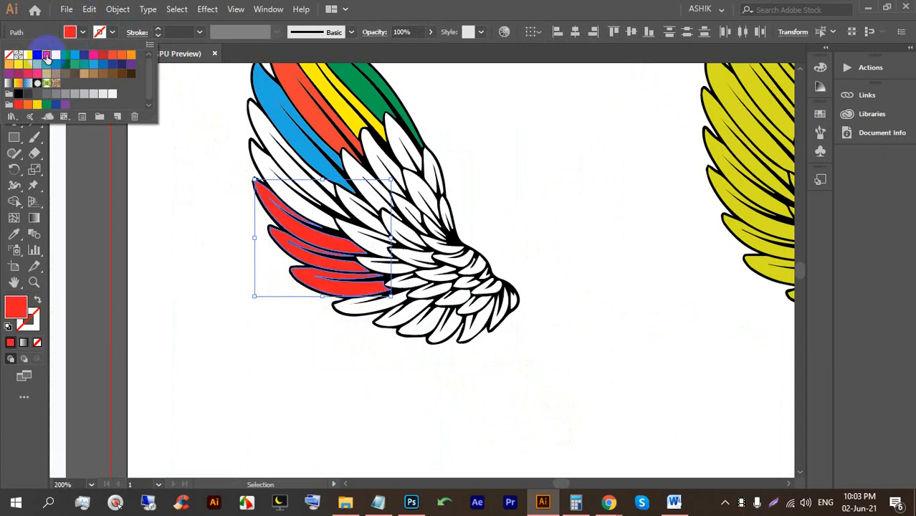
click(18, 64)
click(240, 316)
click(239, 316)
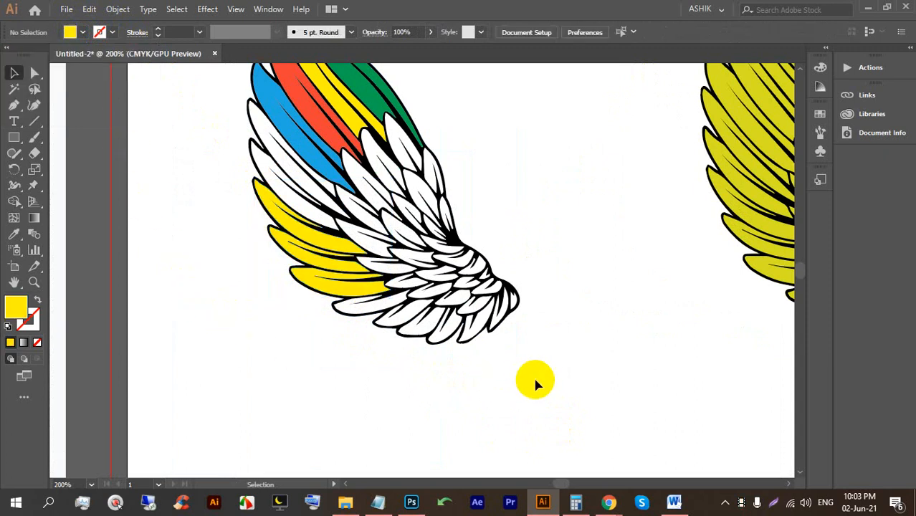
- Delete the entire multicoloured wing copy from the artboard
scroll(477, 364, down, 2)
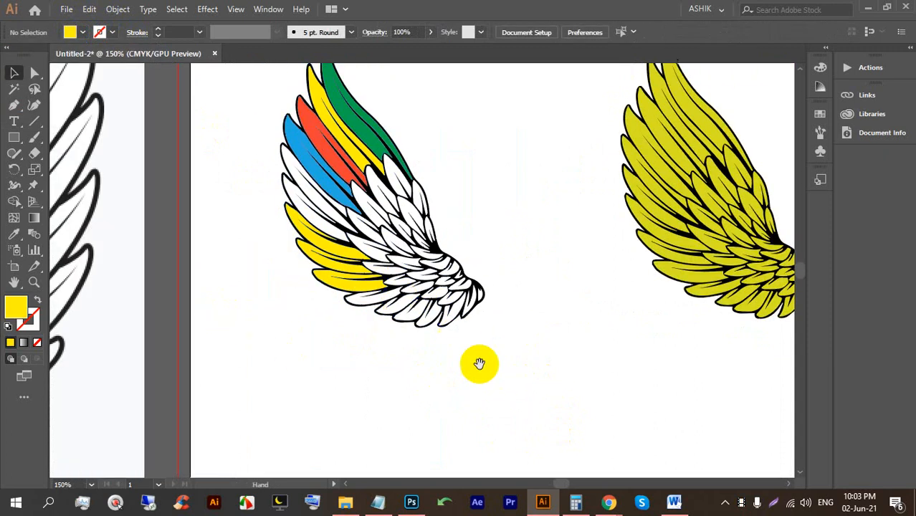
drag(477, 391, 279, 169)
key(Delete)
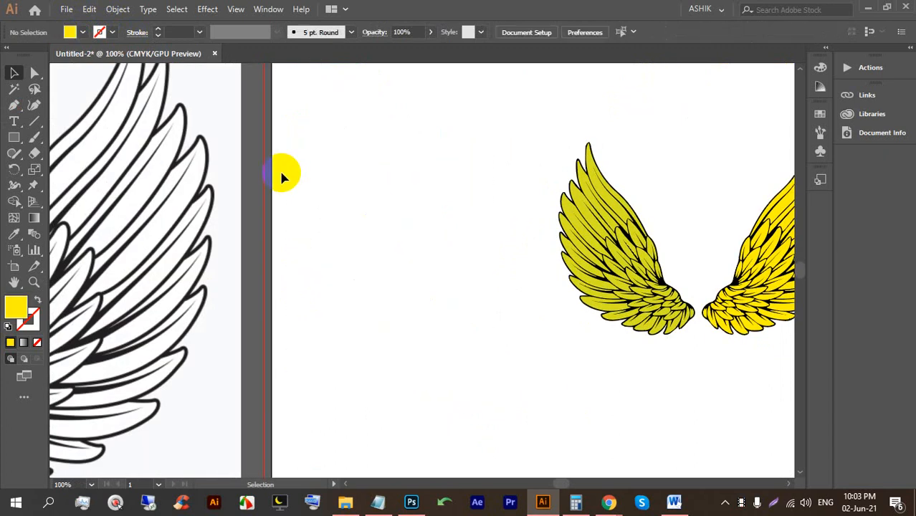
- Fill the left wing's colour shape with the red swatch and deselect it
scroll(516, 297, down, 2)
scroll(475, 249, up, 3)
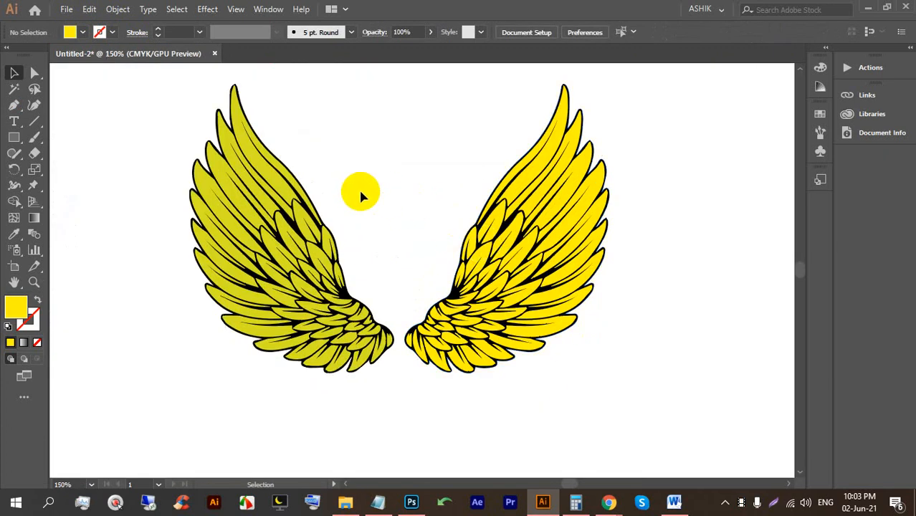
click(280, 185)
click(82, 33)
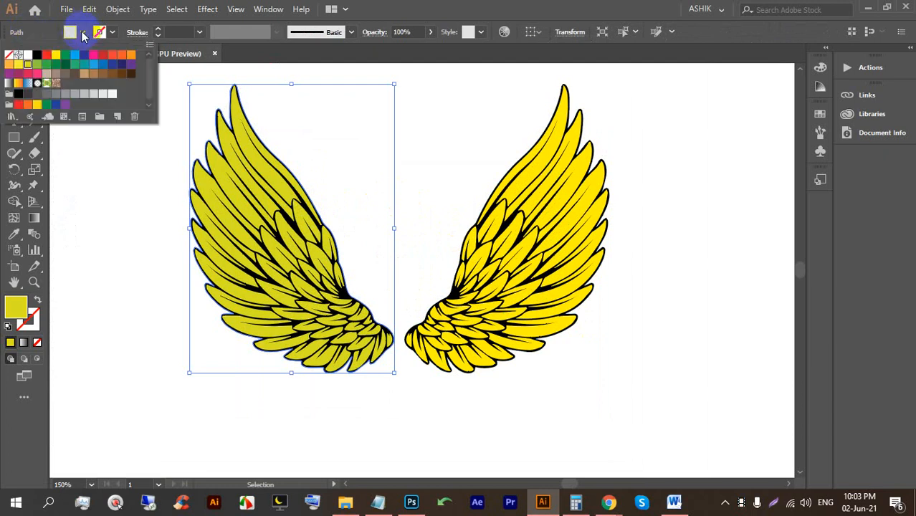
click(48, 55)
click(645, 249)
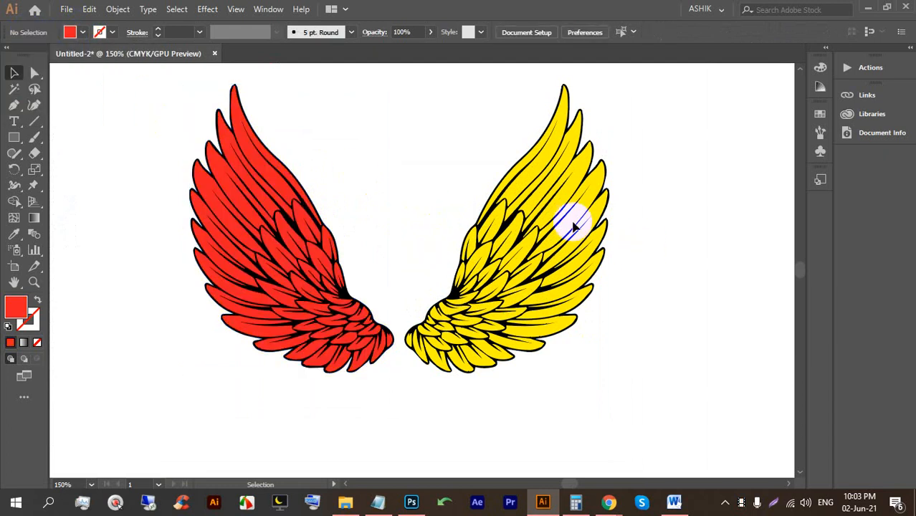
- Fill the right wing's colour shape with the same red swatch as the left wing and deselect it
click(539, 170)
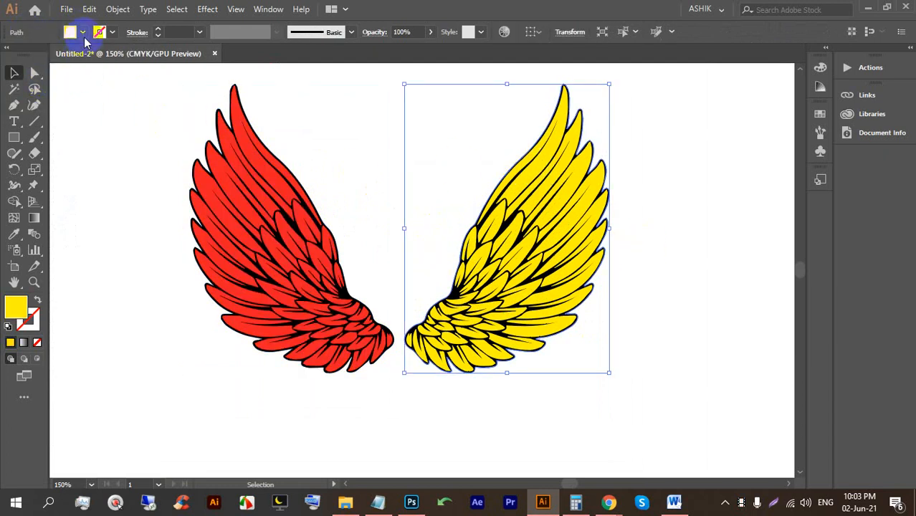
click(84, 33)
click(45, 56)
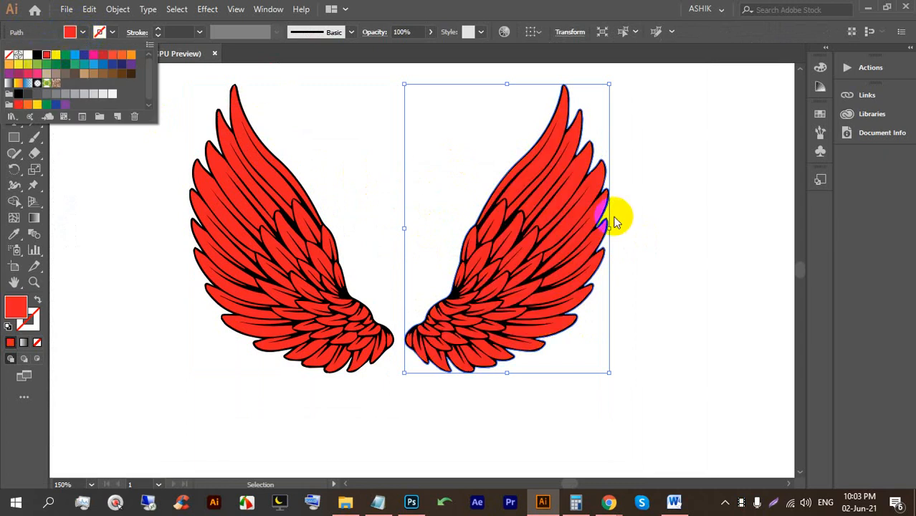
click(658, 215)
click(658, 231)
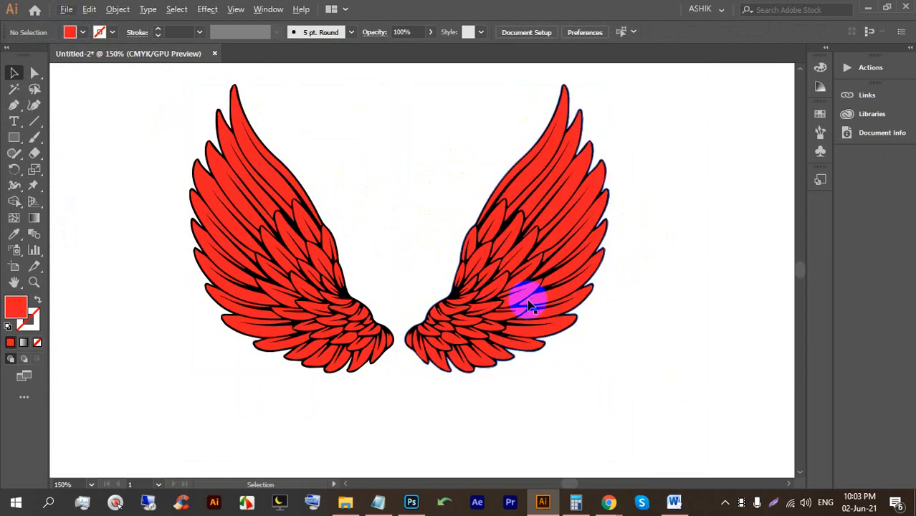
- Select the left and right red wings together, group them and deselect the group
scroll(513, 254, down, 2)
scroll(494, 248, up, 2)
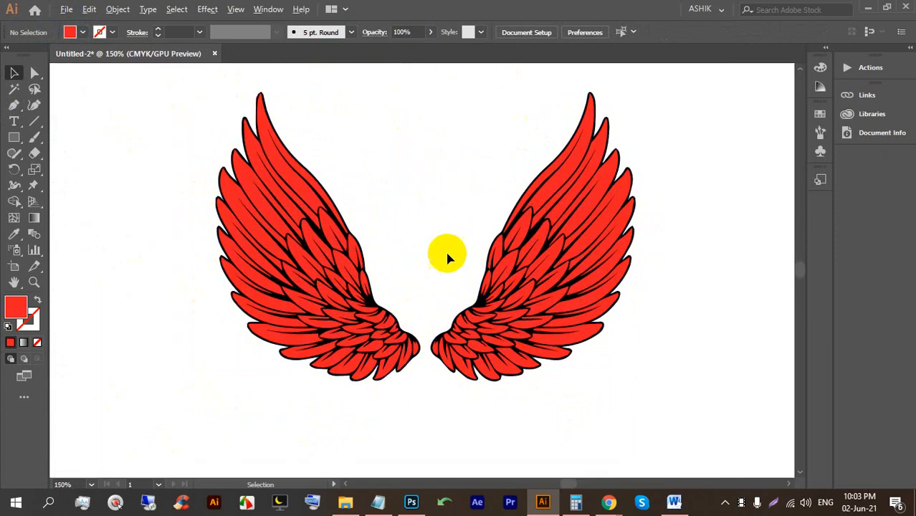
scroll(477, 241, down, 1)
drag(622, 369, 312, 329)
scroll(302, 320, down, 9)
scroll(320, 273, down, 3)
key(ctrl+g)
click(222, 237)
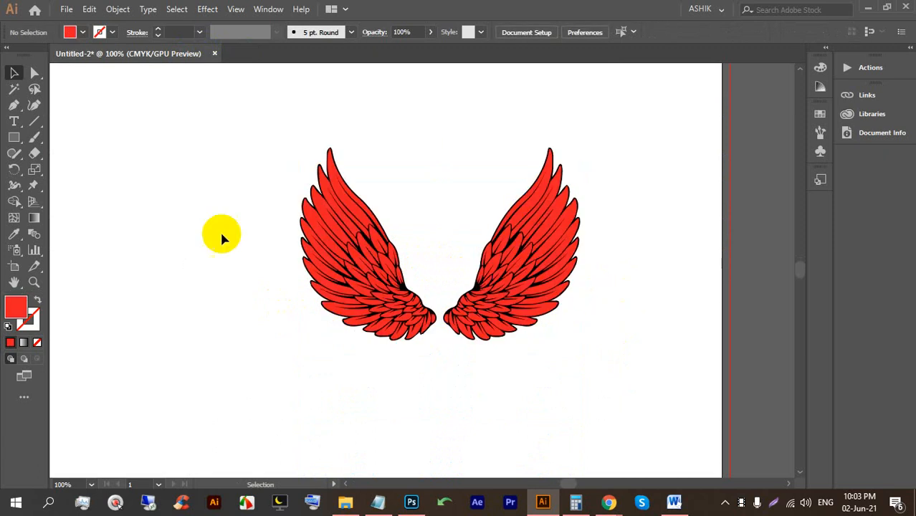
- Draw a large circle centred between the wings with no fill and a 0.75 pt black stroke
drag(11, 144, 62, 166)
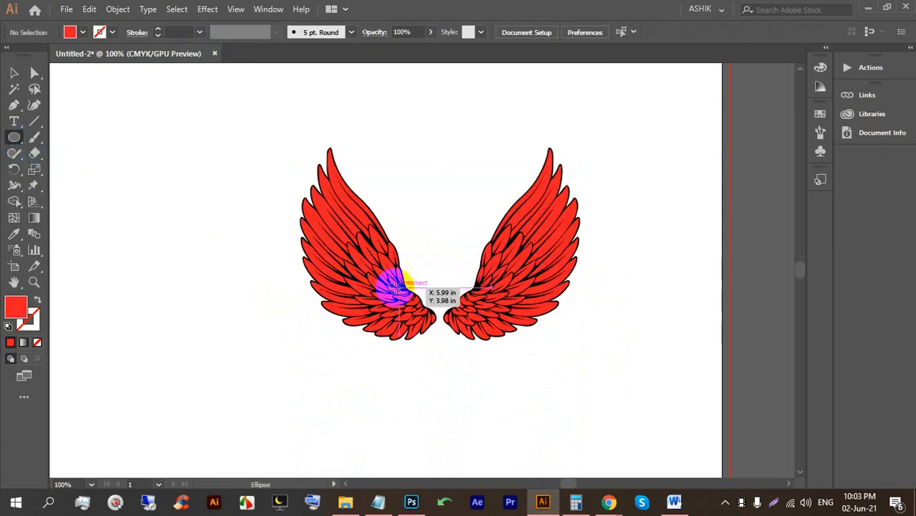
drag(439, 301, 506, 422)
click(82, 33)
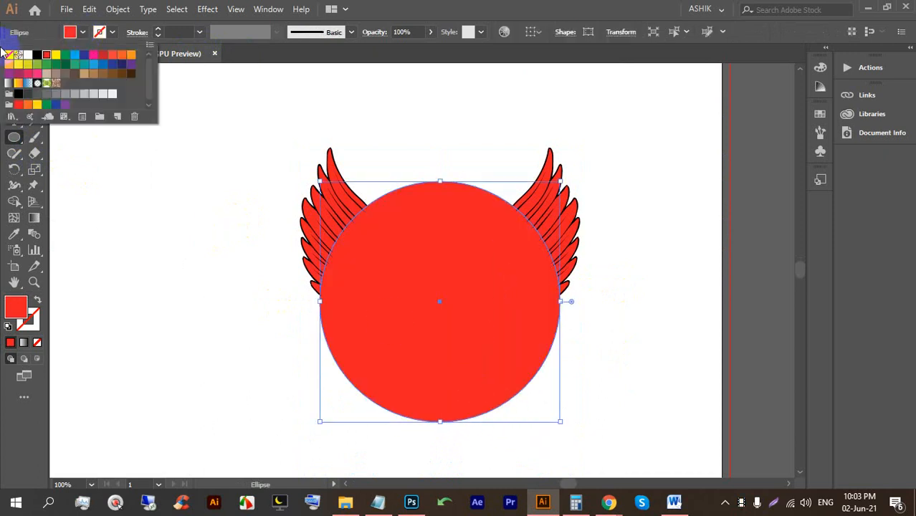
click(9, 55)
click(158, 30)
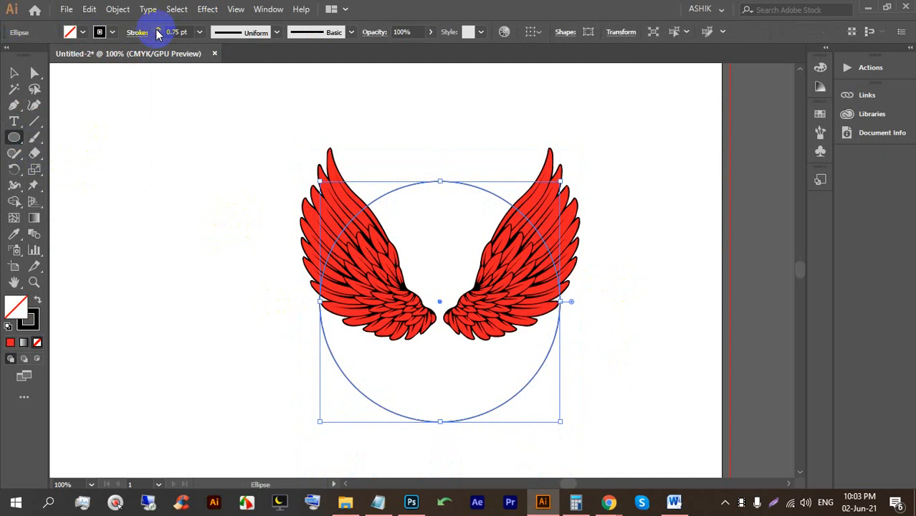
click(215, 153)
click(504, 271)
- Move the circle up around the wings and align the circle and wings to a shared horizontal centre
click(11, 73)
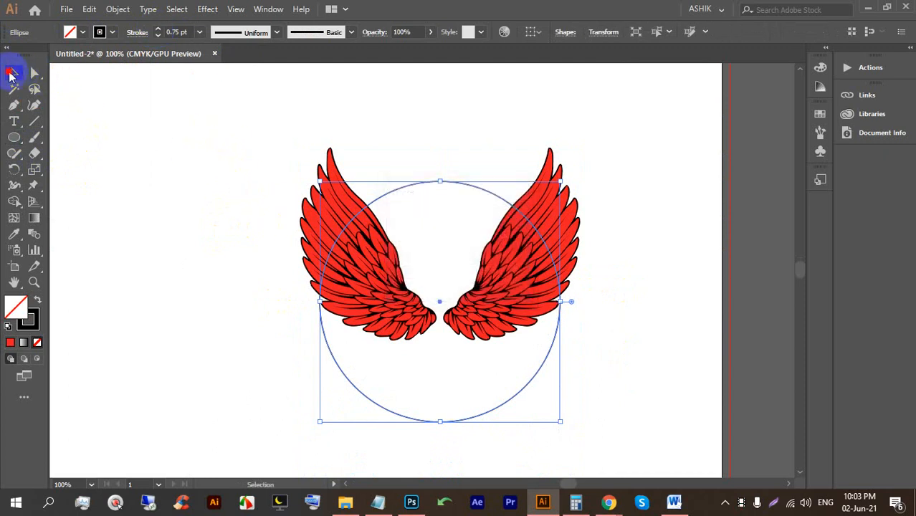
drag(163, 153, 534, 334)
click(575, 32)
click(640, 222)
click(455, 184)
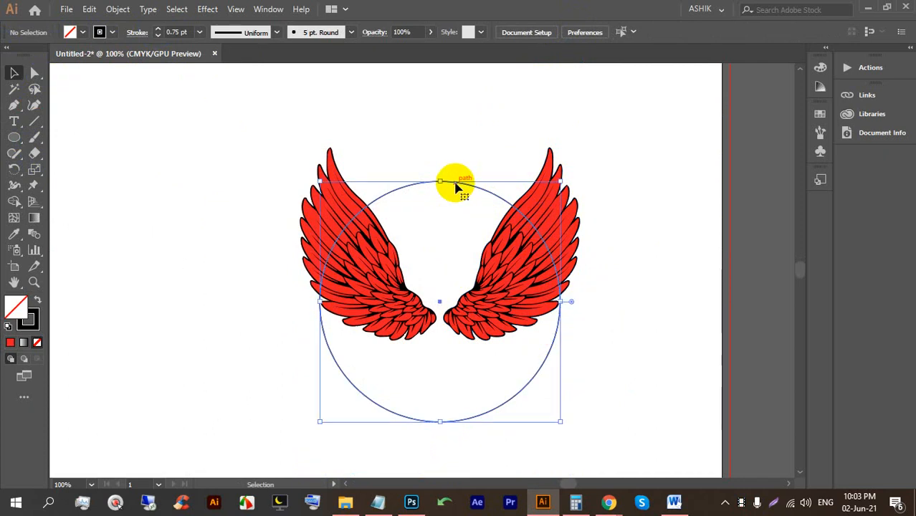
drag(455, 183, 455, 155)
click(666, 188)
drag(627, 262, 378, 122)
click(576, 31)
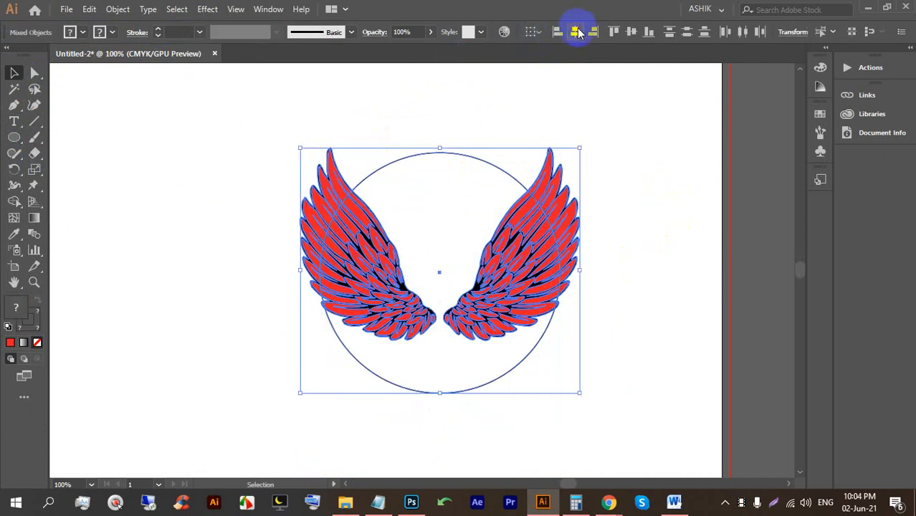
click(592, 135)
- Make a concentric copy of the circle scaled down to about 70% of its diameter
click(466, 154)
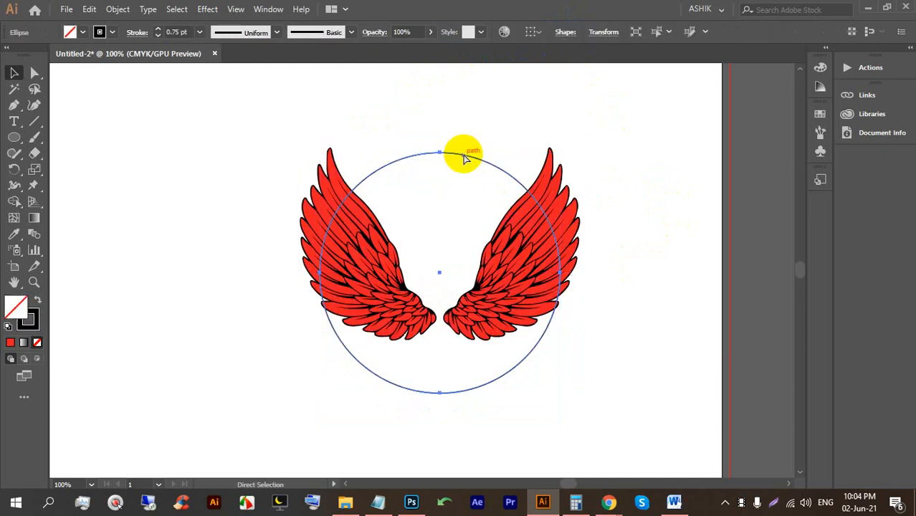
key(ctrl+c)
drag(438, 152, 435, 190)
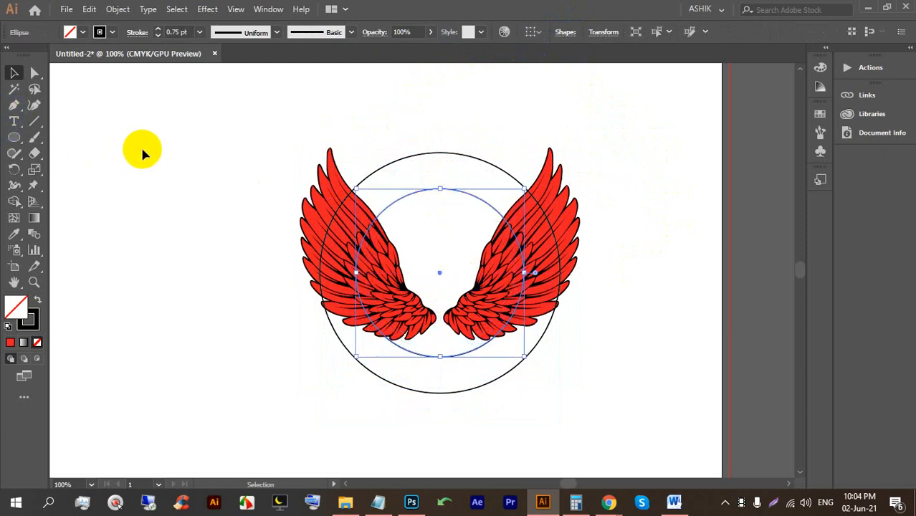
click(142, 153)
- Select both concentric circles and hide them
drag(423, 113, 444, 219)
click(444, 111)
drag(423, 94, 453, 210)
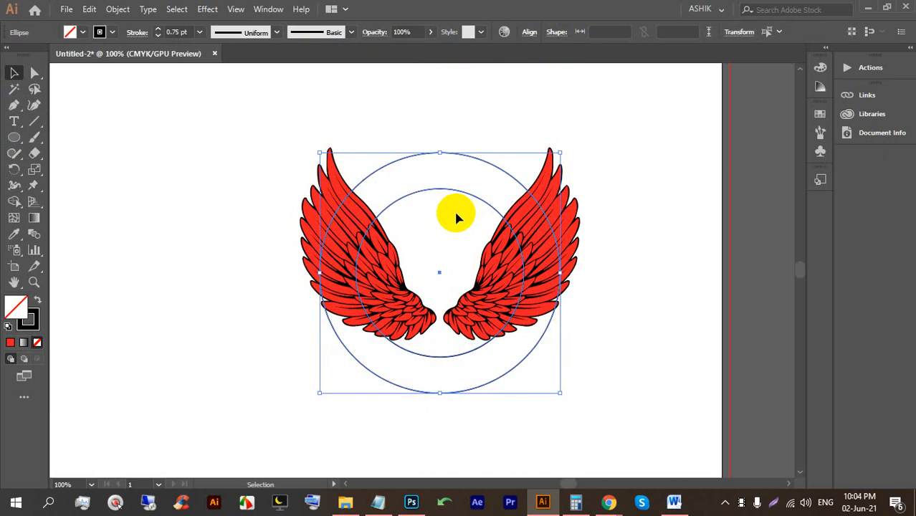
key(a)
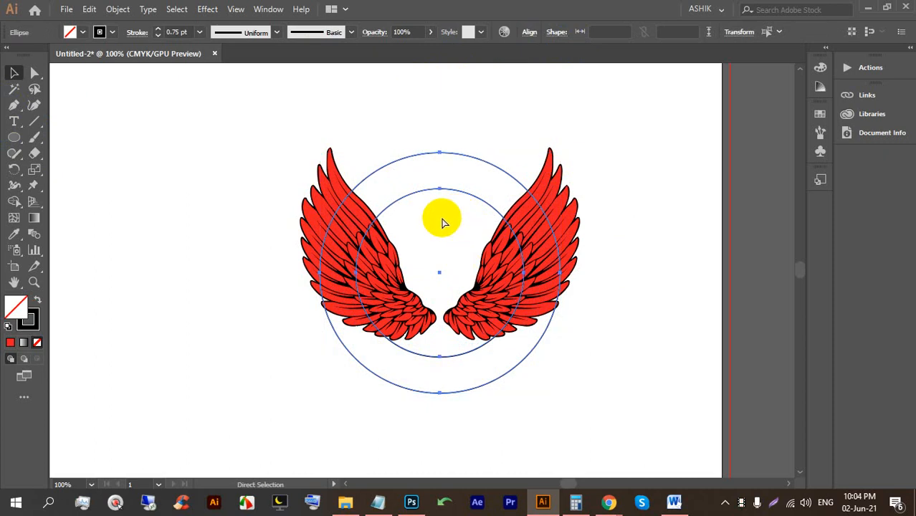
key(v)
key(a)
key(v)
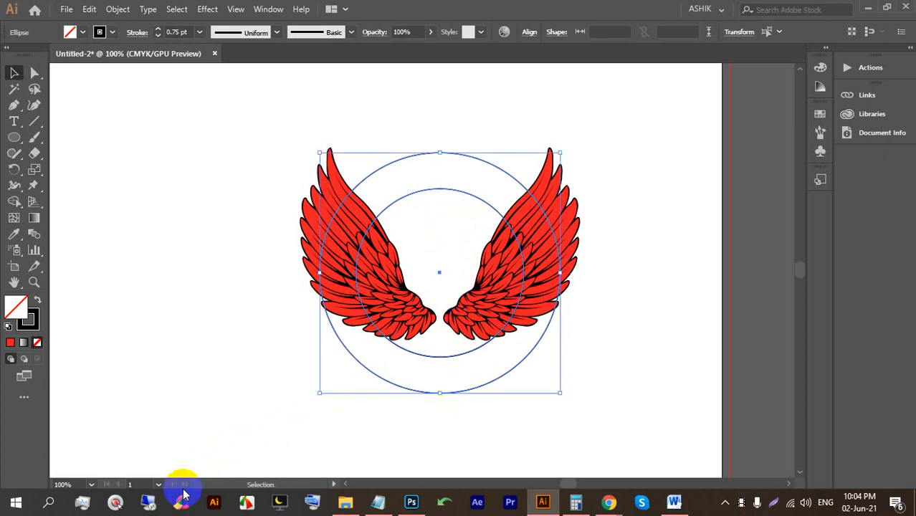
click(116, 503)
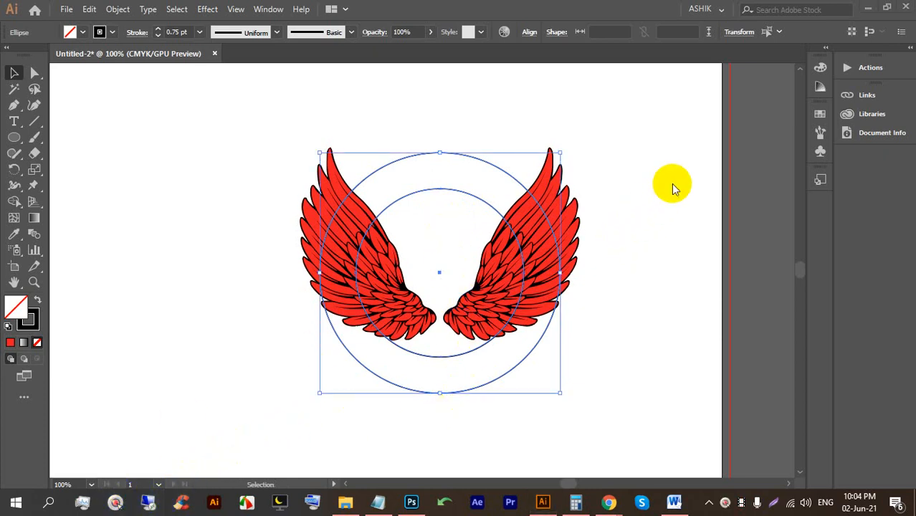
click(672, 111)
key(ctrl)
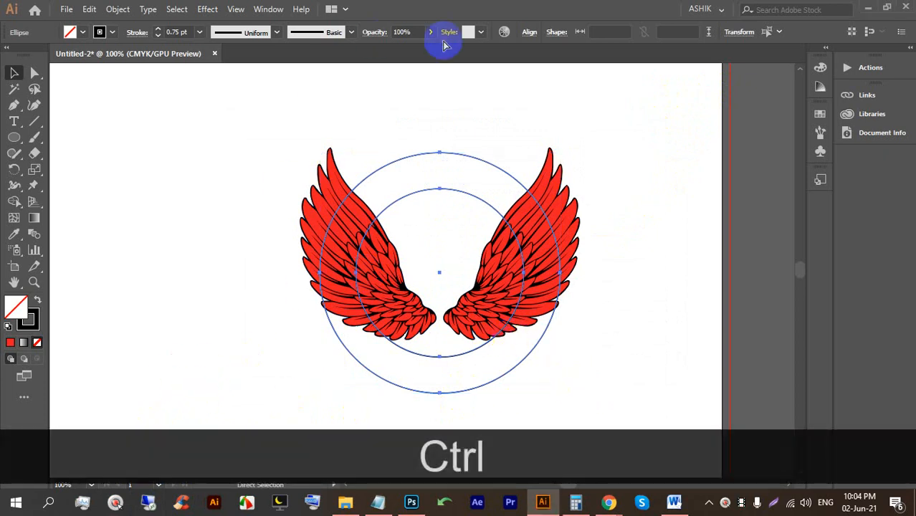
key(ctrl+3)
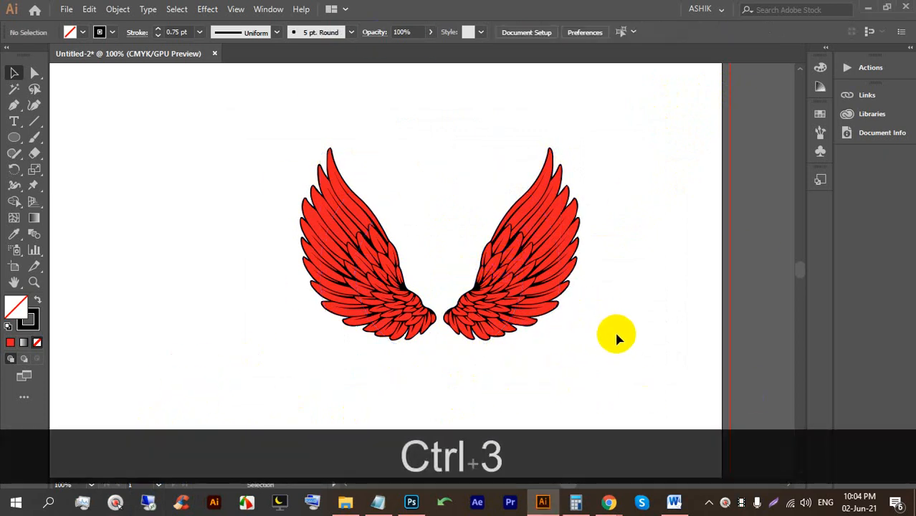
- Draw a narrow upright ellipse about 0.37 by 0.77 in, filled red without a stroke, in the blank area below the wings
scroll(582, 309, down, 4)
scroll(504, 270, up, 1)
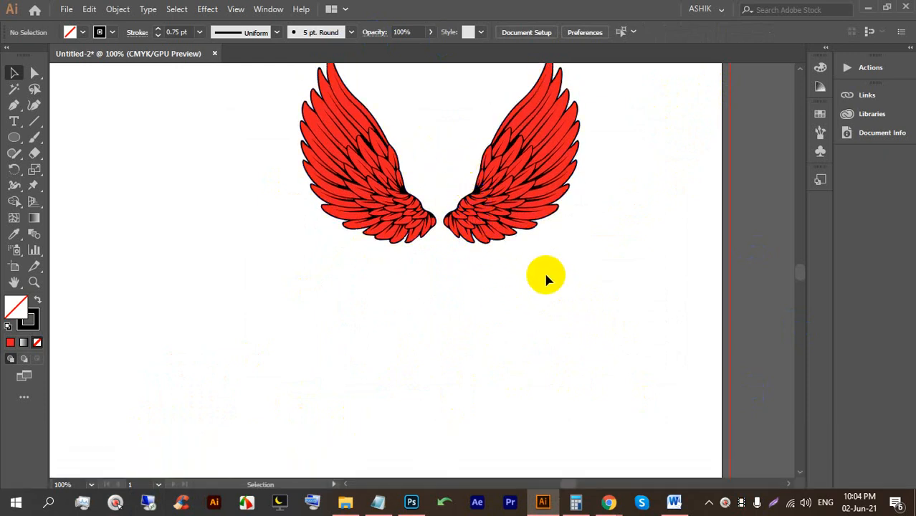
drag(16, 138, 65, 167)
click(83, 32)
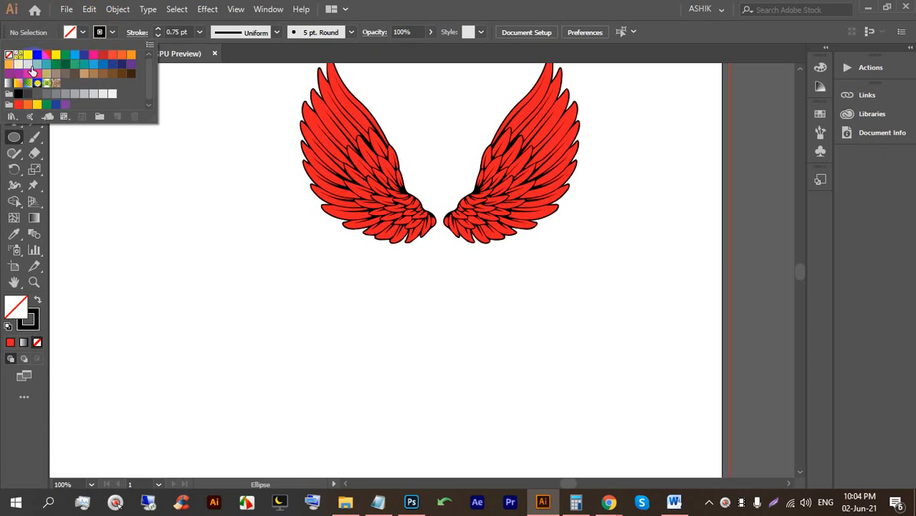
click(113, 32)
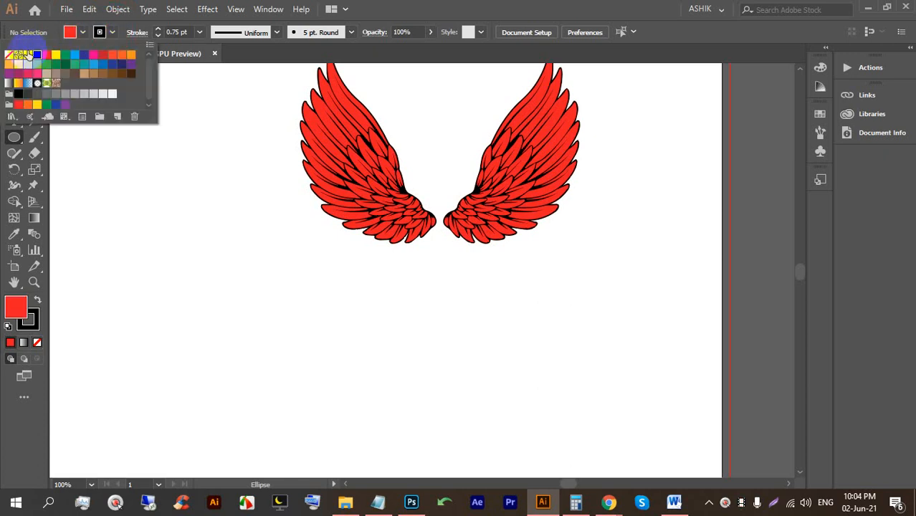
click(10, 56)
click(379, 194)
scroll(327, 303, up, 3)
drag(147, 221, 182, 295)
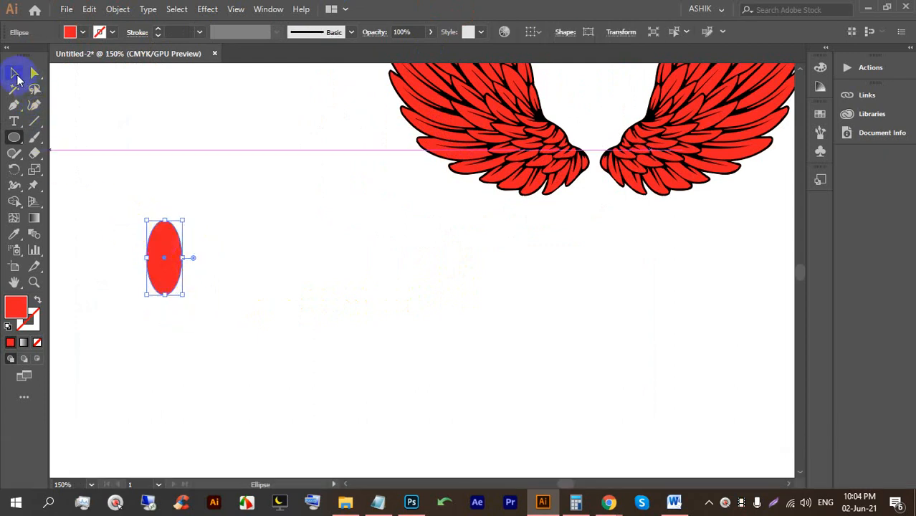
click(14, 73)
click(104, 133)
- Duplicate the ellipse about 0.15 in to the right so the two overlap, and align both on their vertical centres
drag(170, 254, 182, 247)
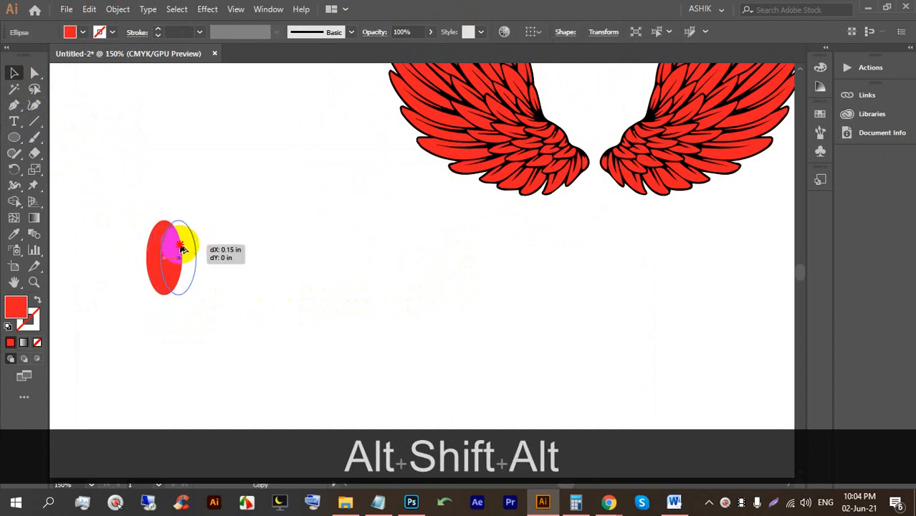
drag(180, 245, 180, 248)
click(246, 244)
scroll(238, 265, up, 3)
drag(397, 342, 143, 195)
click(529, 34)
click(501, 70)
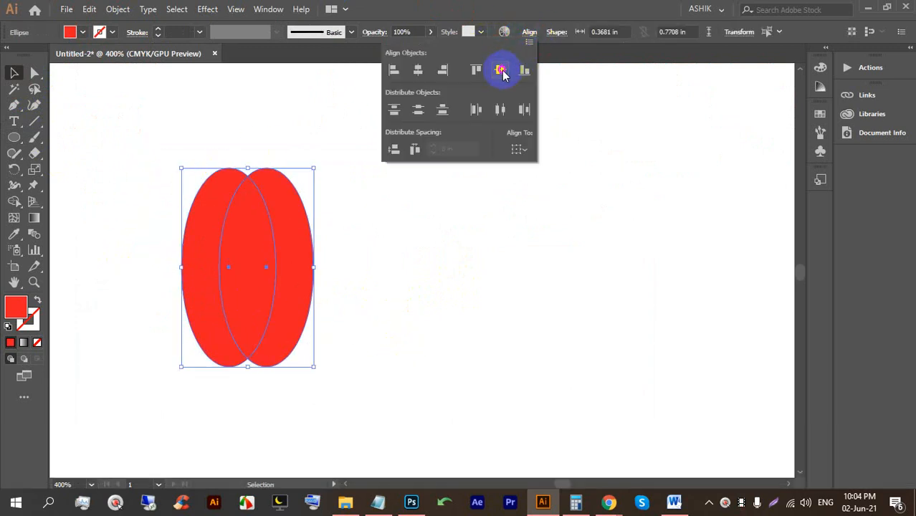
- Remove the outer parts of both ellipses with the Shape Builder, keeping only the overlapping leaf shape
click(424, 334)
drag(424, 334, 138, 189)
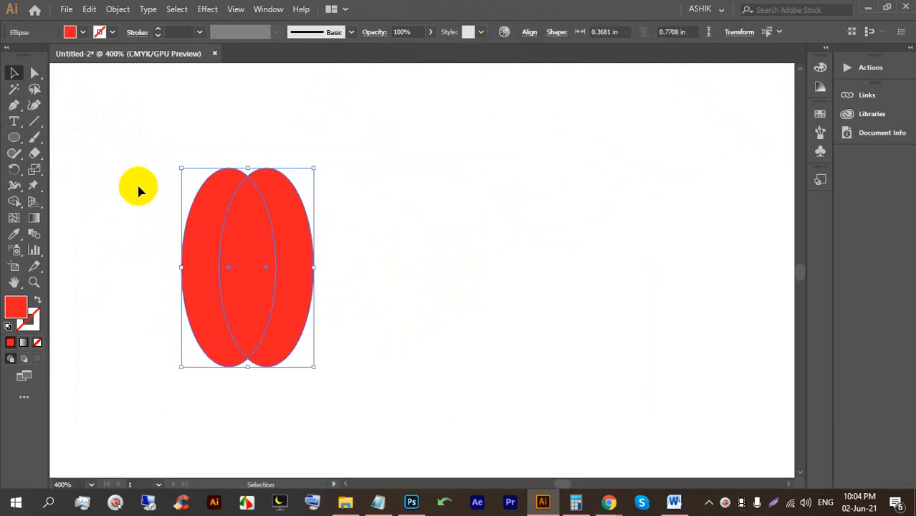
click(15, 203)
alt+click(293, 206)
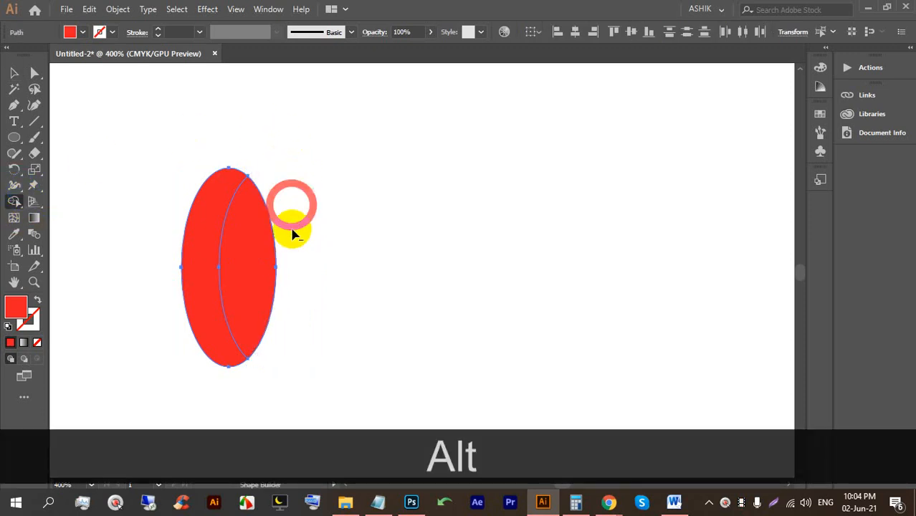
alt+click(199, 278)
click(14, 72)
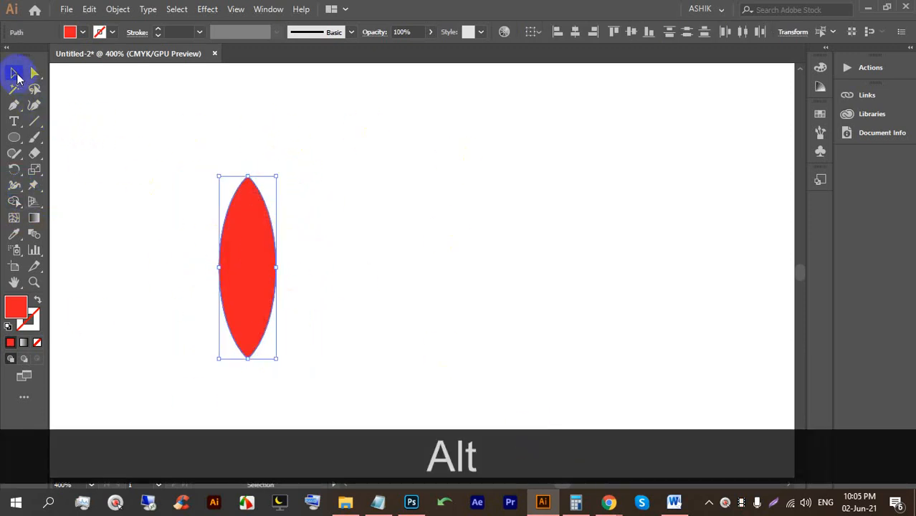
- Rotate the leaf shape about 30° counterclockwise
scroll(147, 172, down, 1)
scroll(188, 193, up, 2)
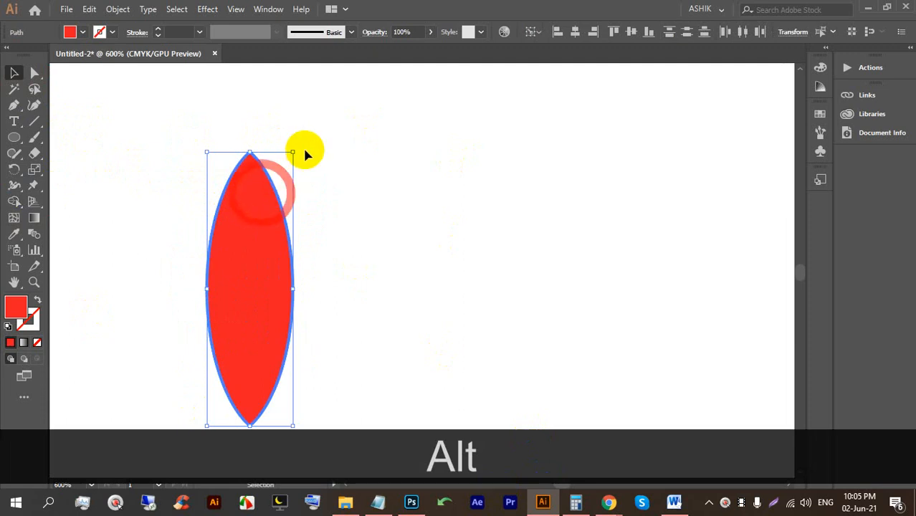
drag(296, 147, 217, 139)
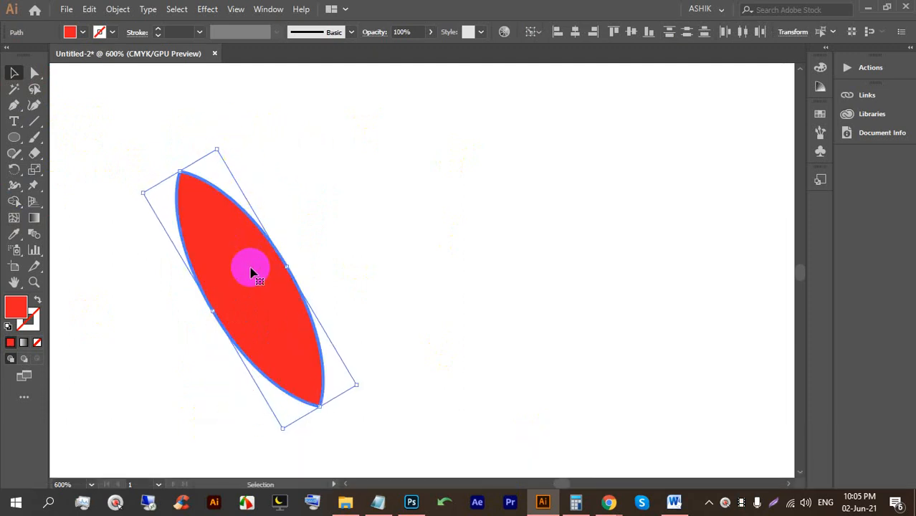
- Create a reflected copy of the tilted leaf across the vertical axis
right_click(231, 278)
click(305, 193)
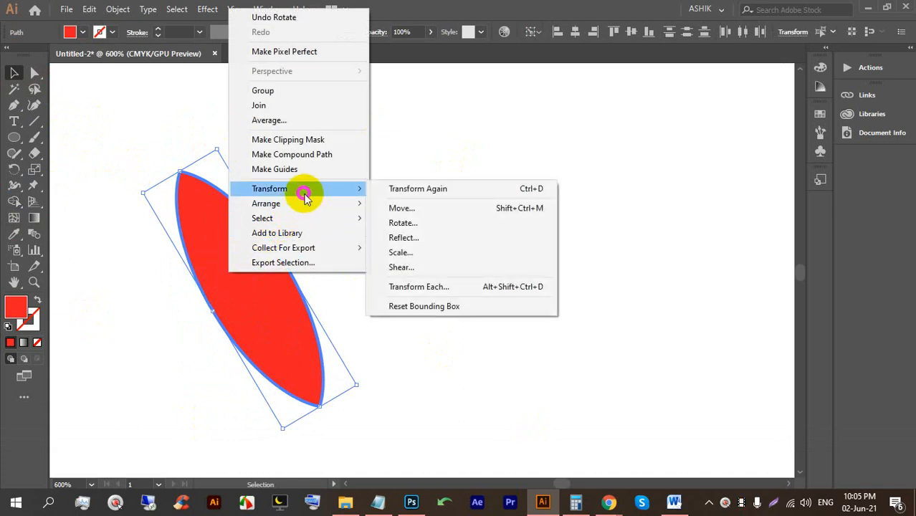
click(404, 237)
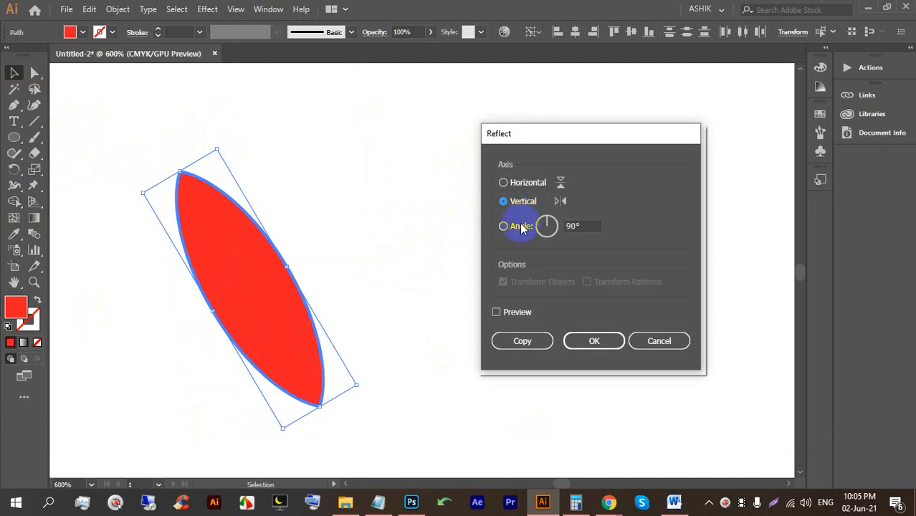
click(497, 313)
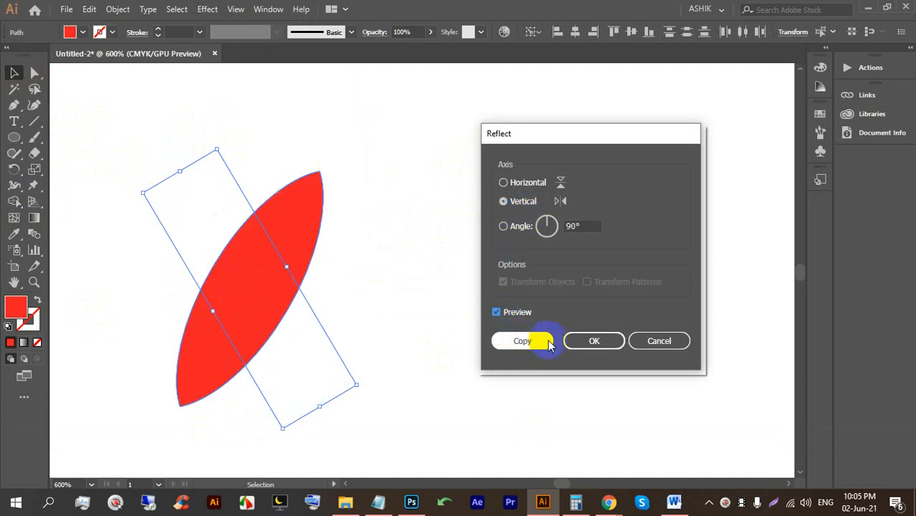
click(522, 341)
- Duplicate the mirrored leaf to the right of the original and delete the mirrored copy that overlaps the original
click(470, 303)
drag(276, 286, 429, 293)
click(507, 335)
click(297, 249)
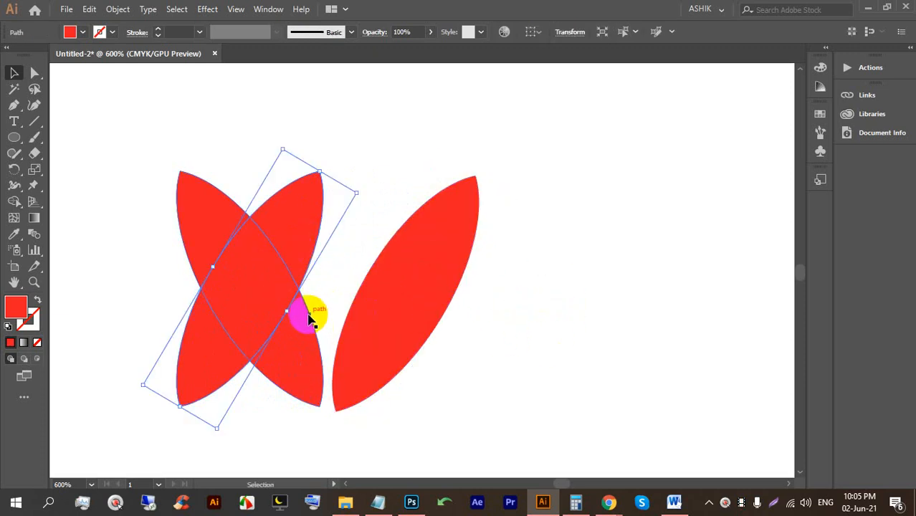
key(BackSpace)
- Align the two leaves on their vertical centres and rotate the pair 90° so it opens to the right
drag(316, 287, 334, 127)
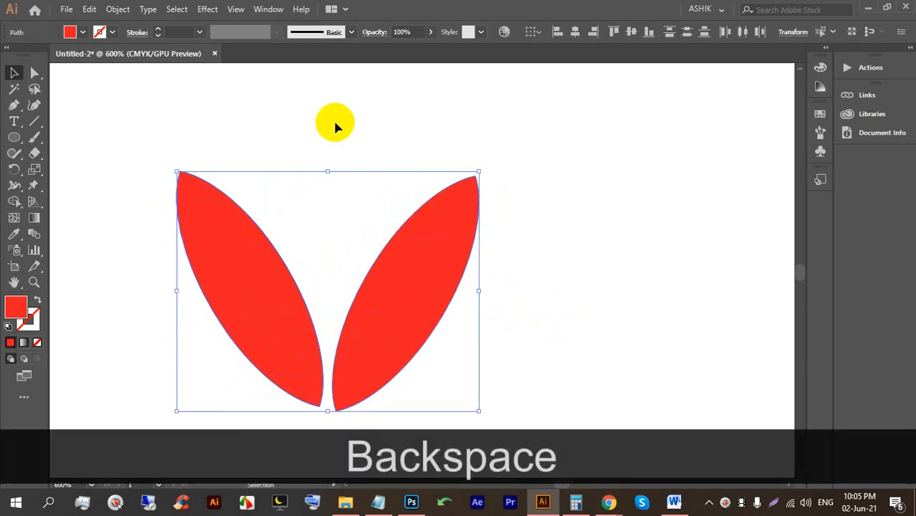
click(630, 33)
scroll(452, 178, down, 8)
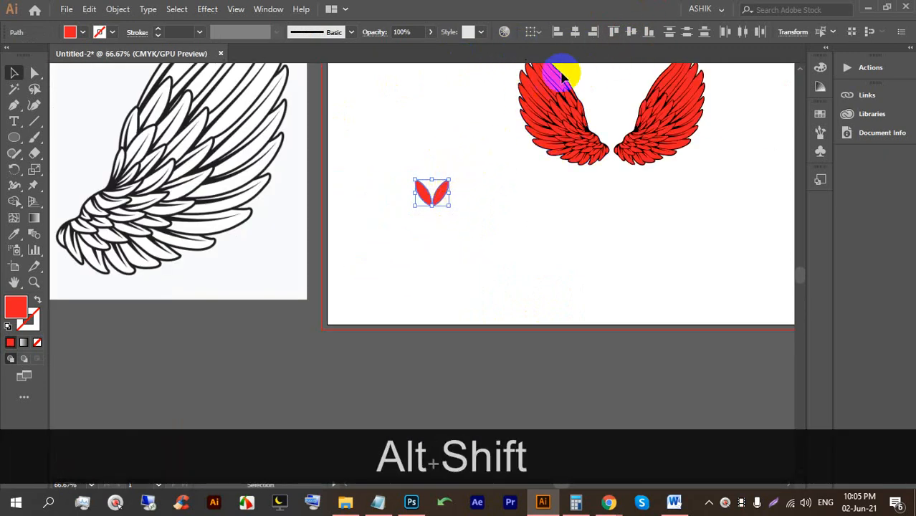
scroll(448, 180, up, 5)
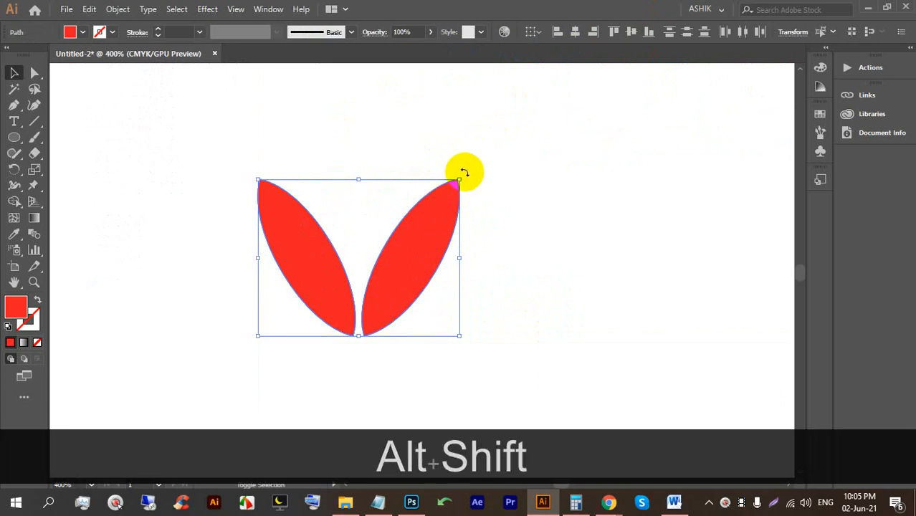
drag(463, 177, 279, 175)
scroll(374, 247, down, 3)
click(431, 274)
scroll(277, 215, down, 2)
drag(305, 208, 364, 165)
scroll(468, 235, up, 4)
scroll(416, 170, up, 1)
scroll(425, 170, up, 1)
scroll(363, 159, up, 2)
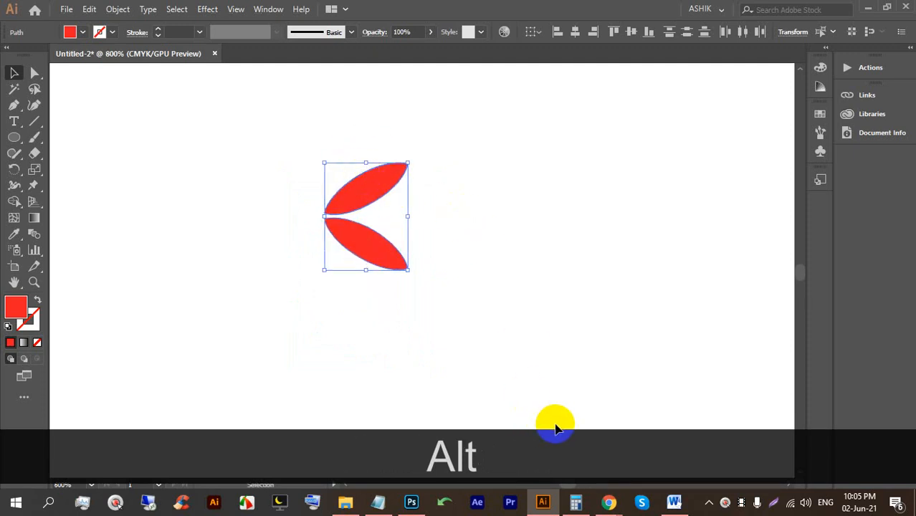
- Switch to the Google Meet call to check the presentation and participants, and return to Illustrator
mouse_move(608, 501)
mouse_move(574, 442)
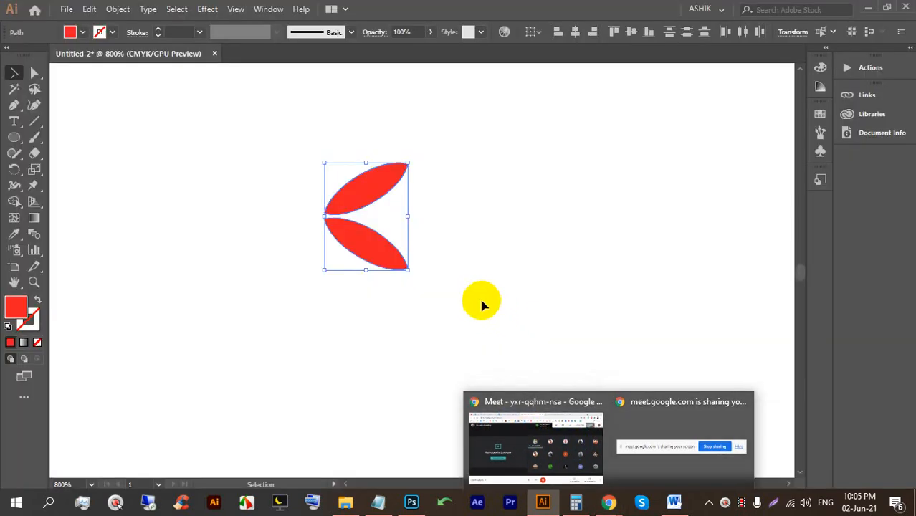
click(495, 426)
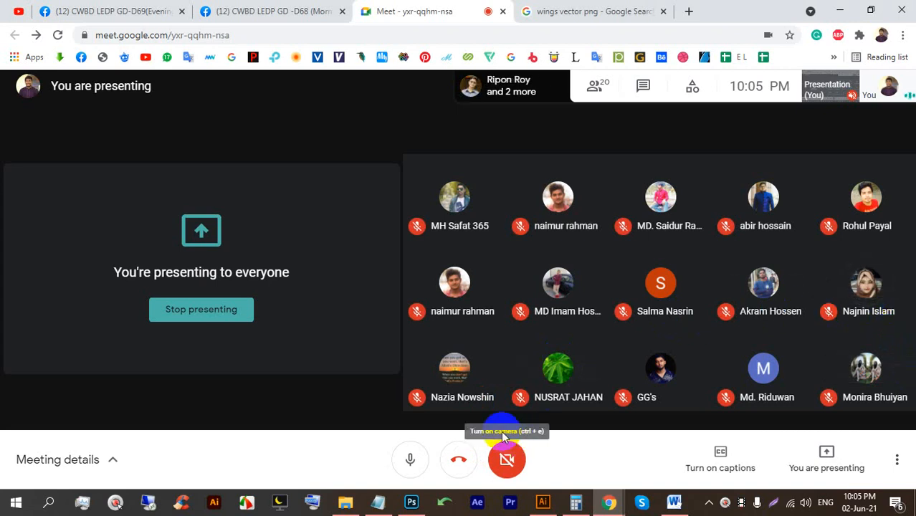
click(543, 504)
- Select both red leaves and place a copy horizontally to their right, slightly overlapping the first pair
scroll(354, 229, up, 2)
scroll(354, 204, down, 4)
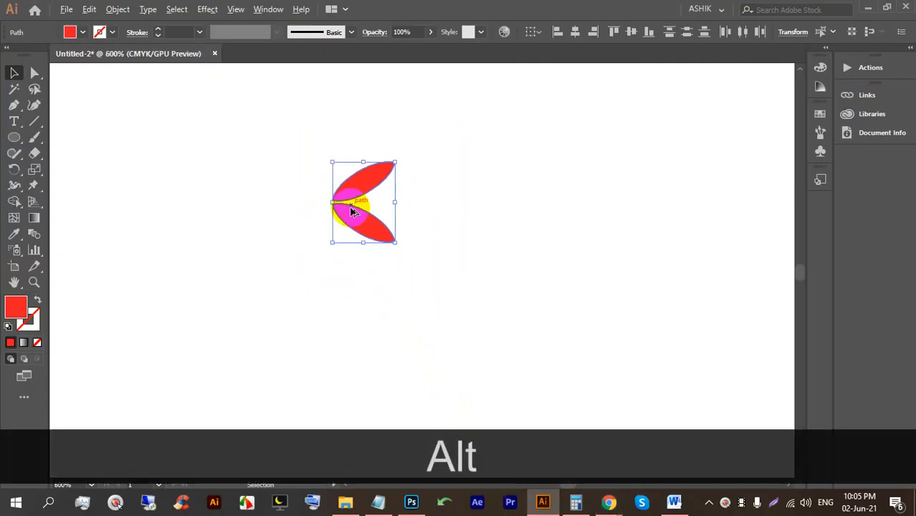
drag(440, 288, 327, 156)
scroll(366, 185, up, 3)
drag(339, 201, 424, 196)
scroll(279, 192, down, 4)
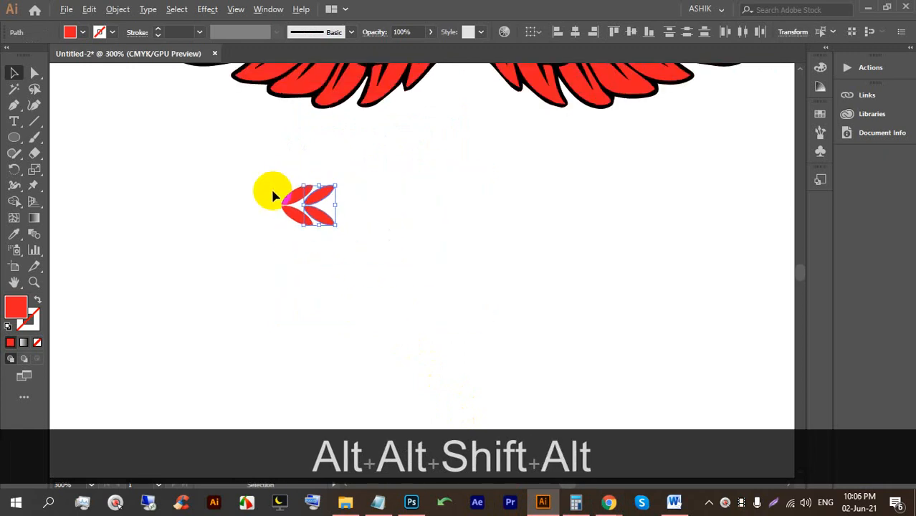
- Repeat the offset duplication until the leaf pairs form a long horizontal row below the wings
key(ctrl+d)
key(ctrl+d)
key(ctrl+d)
key(ctrl+d)
key(ctrl+d)
key(ctrl+d)
key(ctrl+d)
key(ctrl+d)
key(ctrl+d)
key(ctrl+d)
key(ctrl+d)
key(ctrl+d)
key(ctrl+d)
key(ctrl+d)
key(ctrl+d)
key(ctrl+d)
key(ctrl+d)
key(ctrl+d)
key(ctrl+d)
key(ctrl+d)
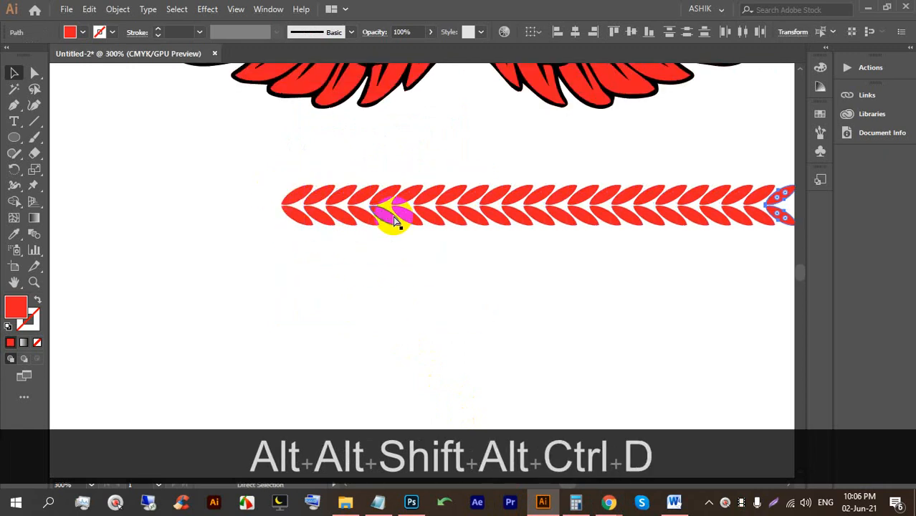
scroll(393, 220, down, 3)
scroll(380, 207, down, 3)
scroll(380, 208, up, 5)
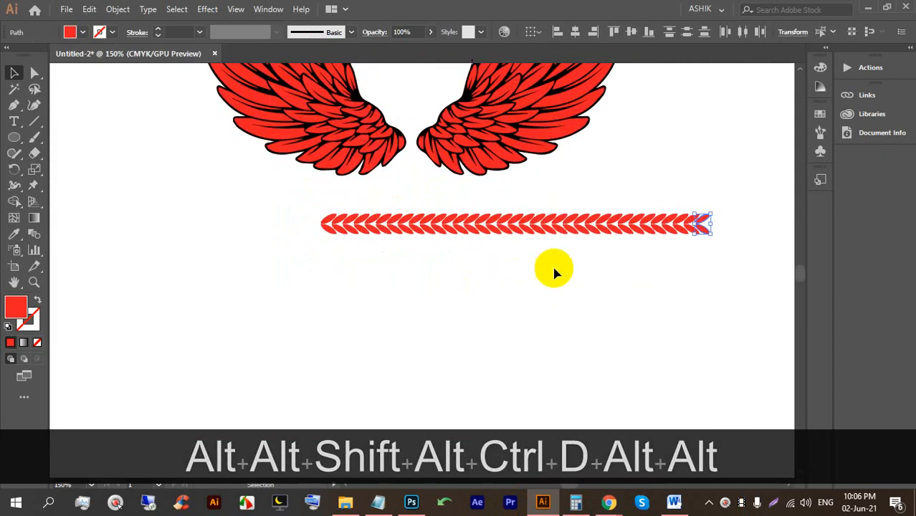
key(space)
drag(705, 287, 243, 219)
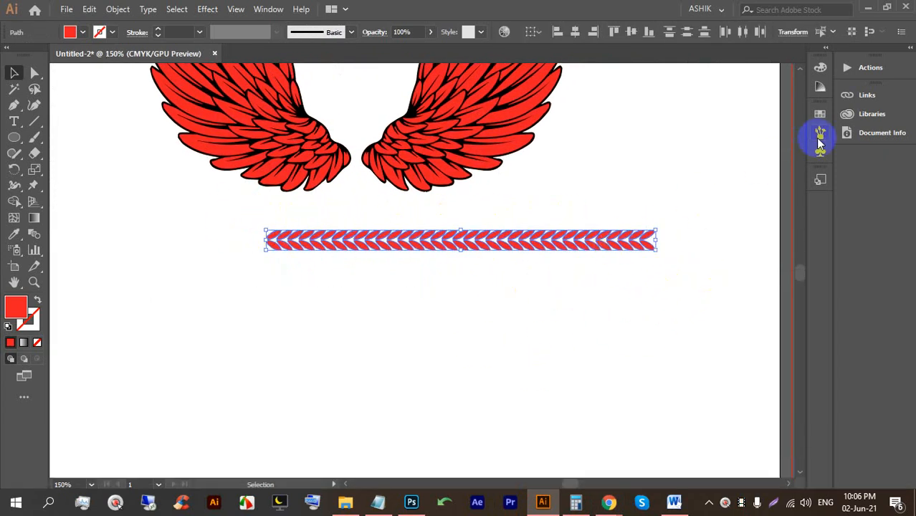
click(820, 133)
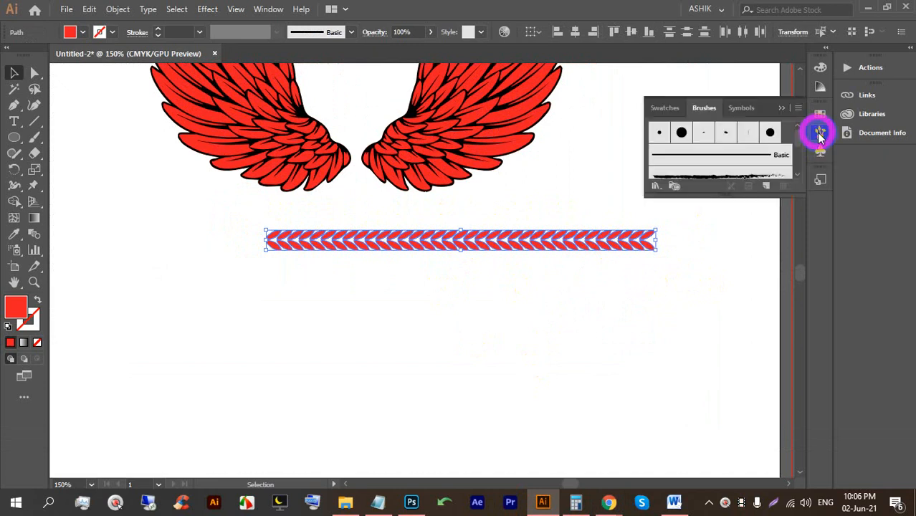
click(34, 137)
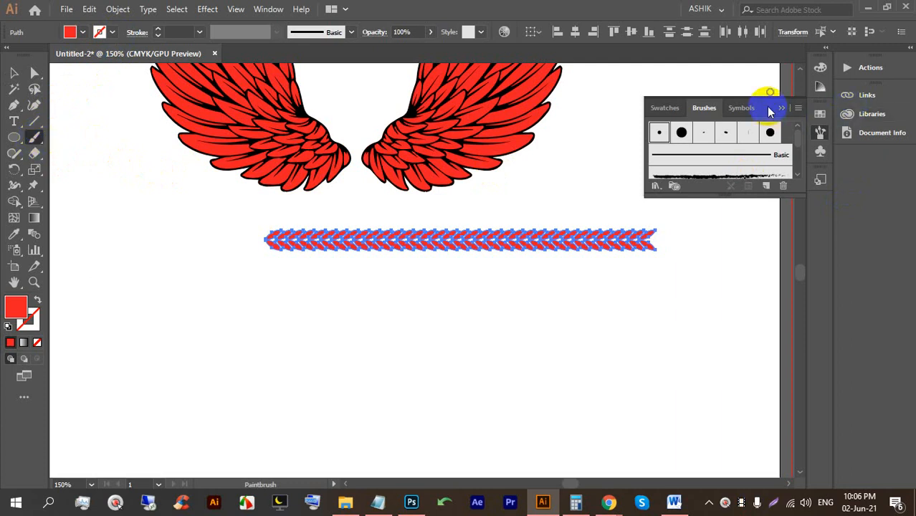
click(268, 9)
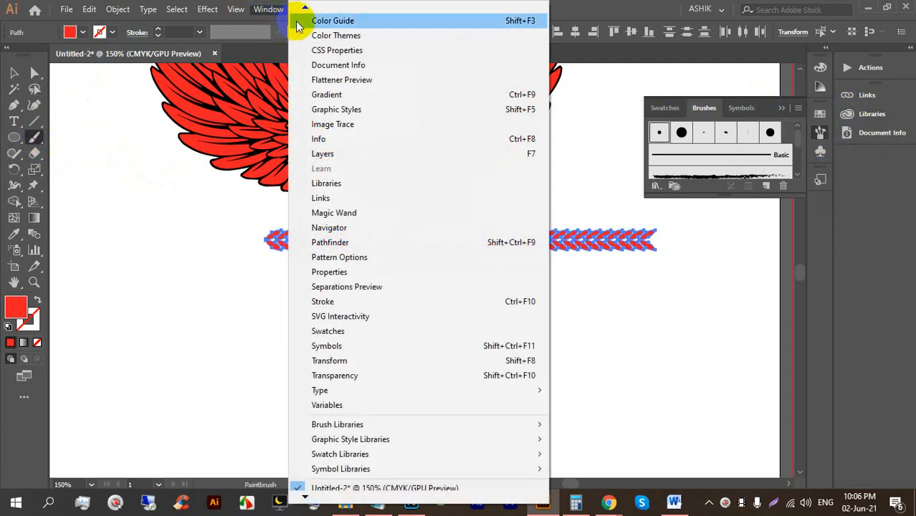
mouse_move(304, 6)
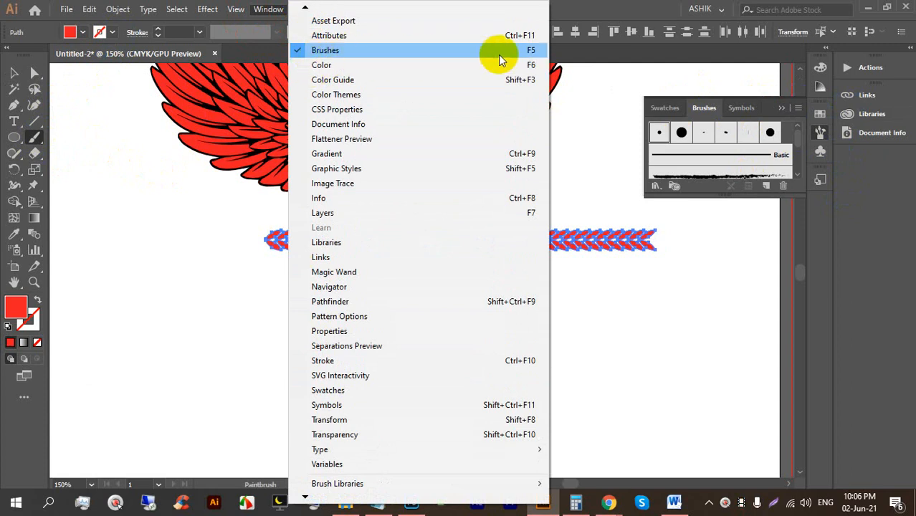
click(541, 51)
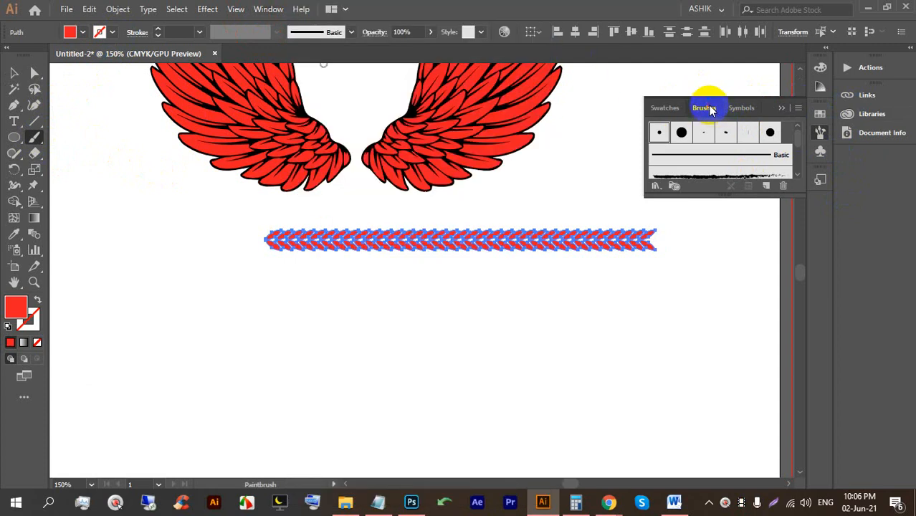
click(821, 134)
click(14, 73)
click(397, 287)
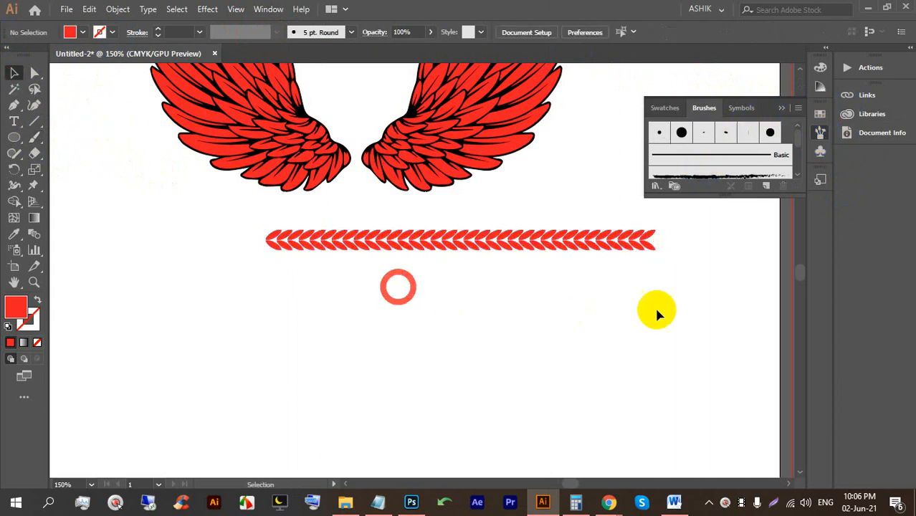
- Create a new Art Brush from the entire leaf row, keeping Stretch to Fit Stroke Length and colorization method None
drag(649, 263, 242, 222)
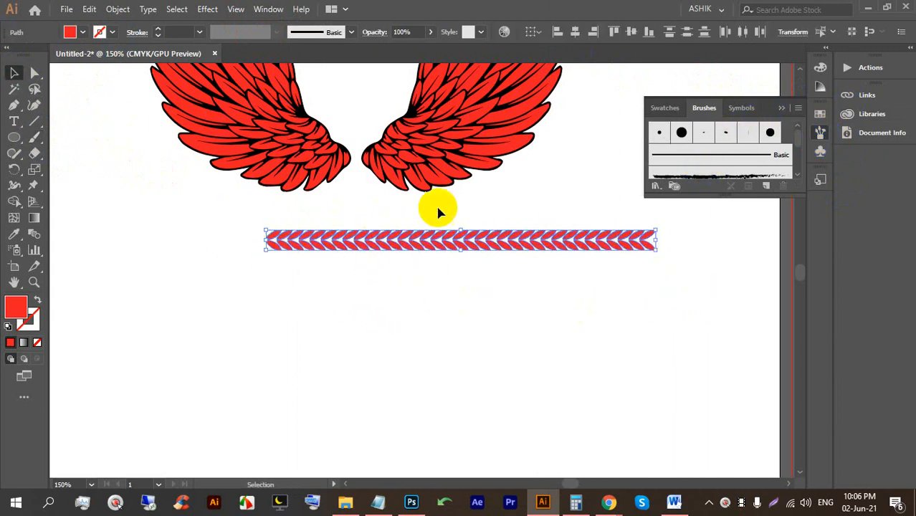
click(783, 108)
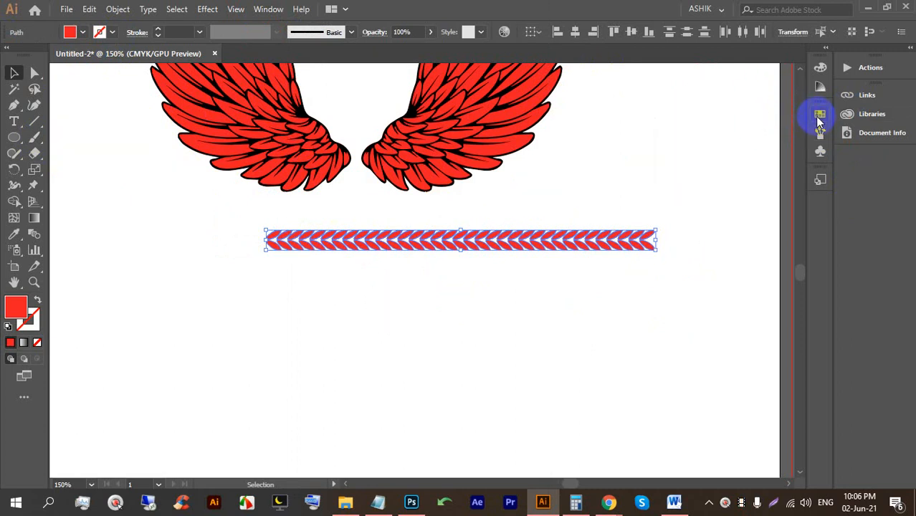
click(820, 137)
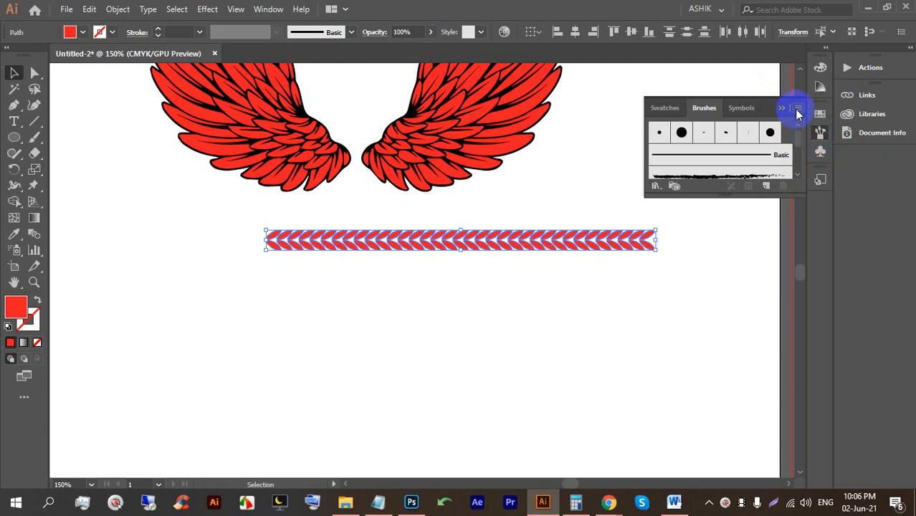
click(798, 109)
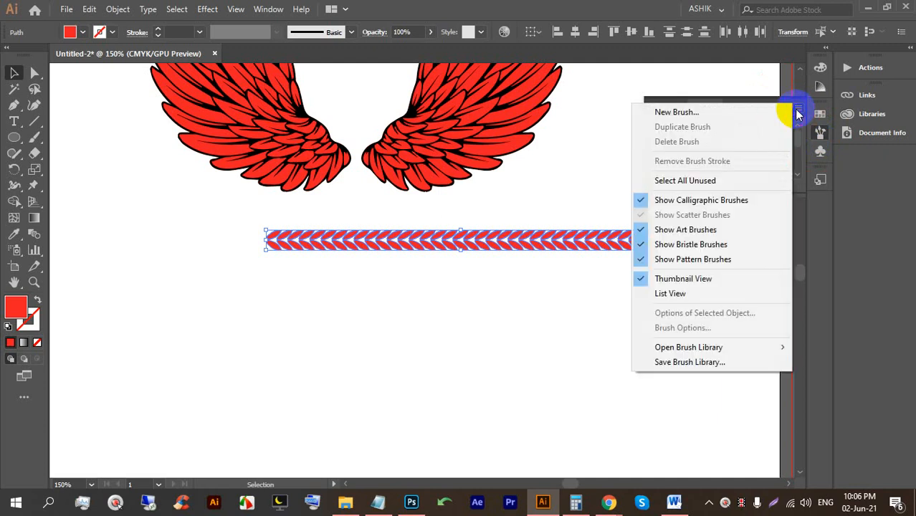
click(687, 115)
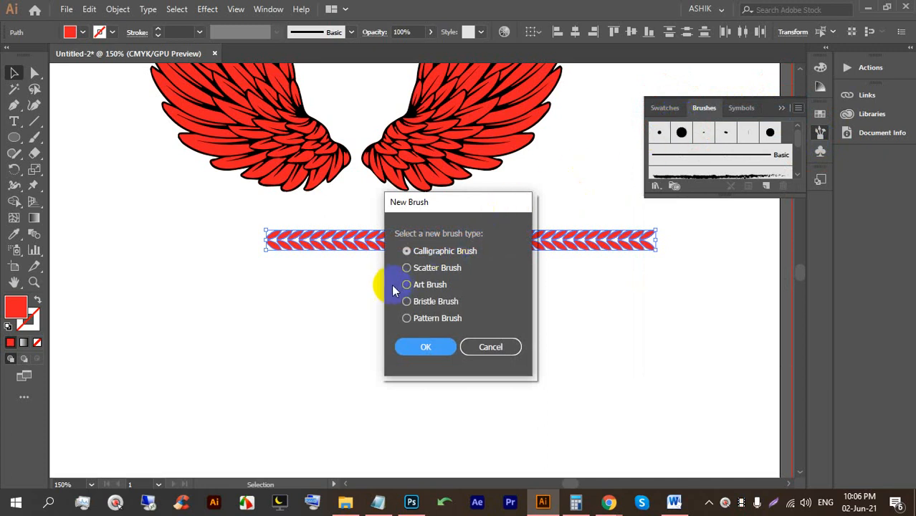
click(423, 348)
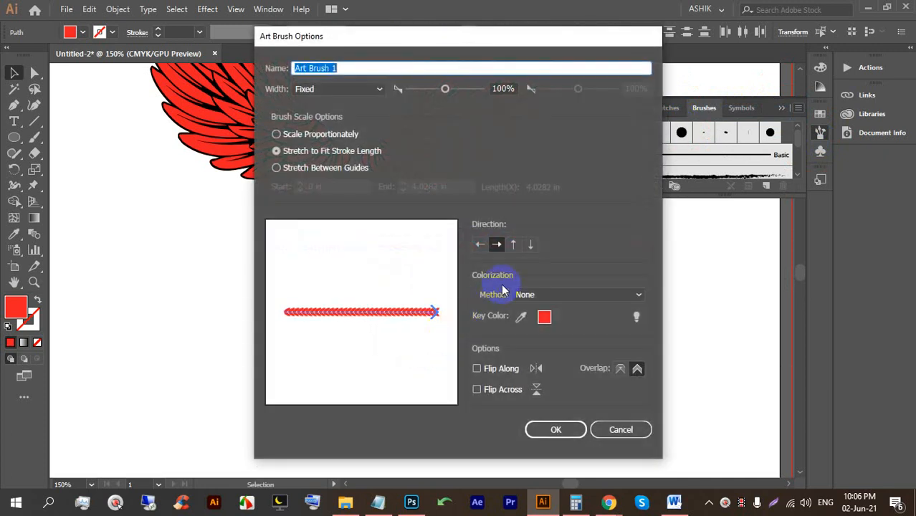
click(555, 430)
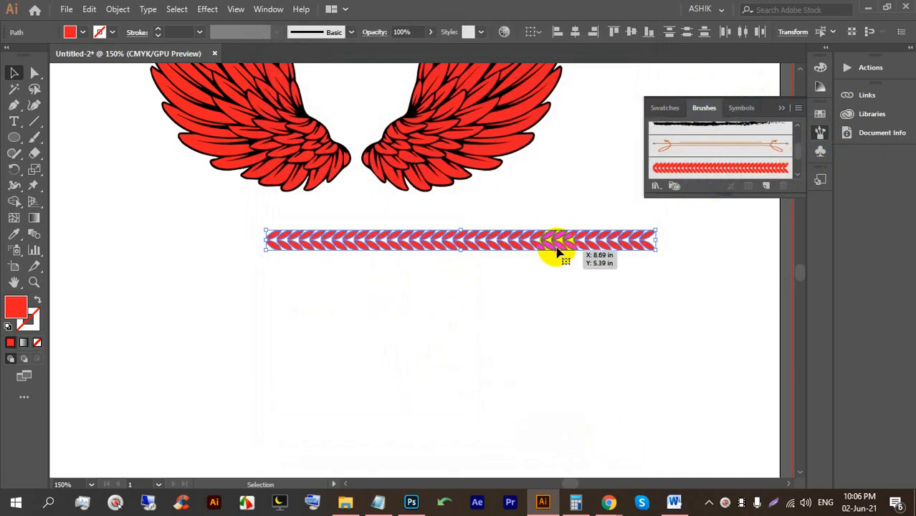
- Move the leaf row off the artboard, above its upper edge, and deselect it
scroll(448, 305, down, 4)
scroll(448, 305, up, 2)
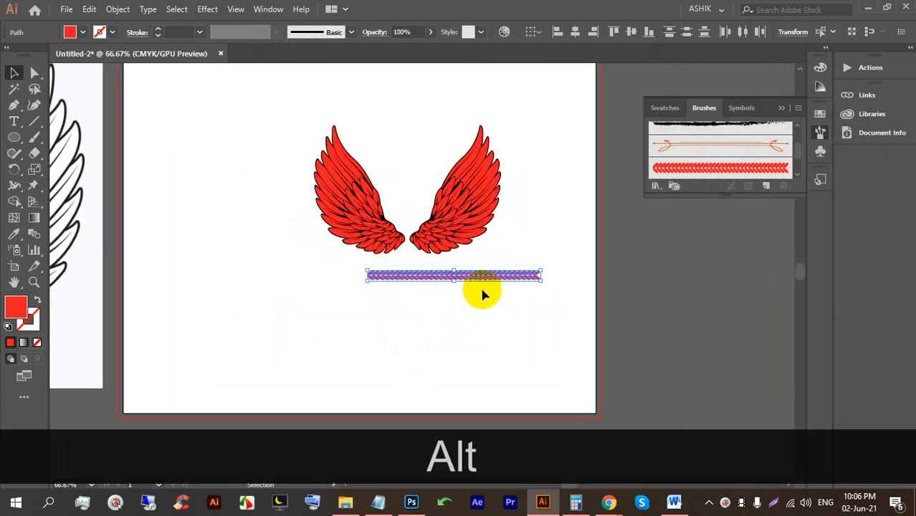
scroll(485, 294, up, 2)
drag(484, 353, 514, 107)
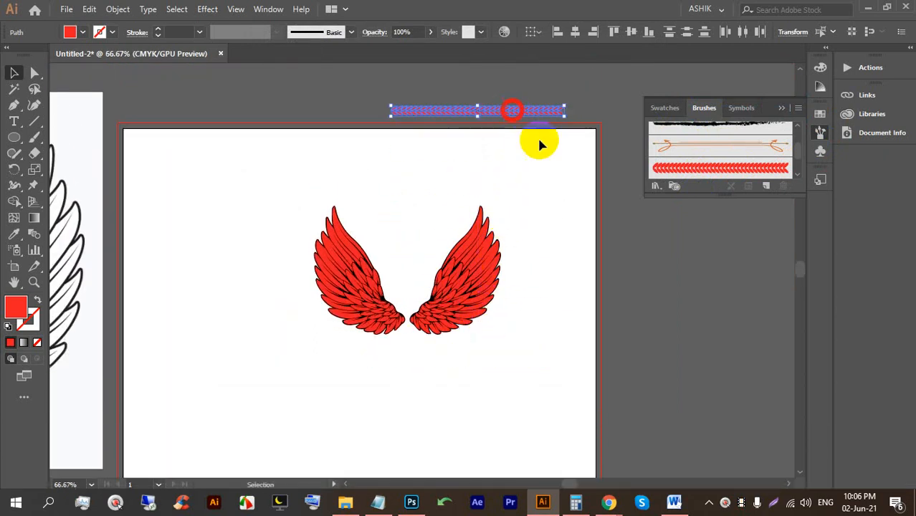
click(429, 249)
- Show all hidden objects so the two concentric circles are back around the wings, and deselect them
scroll(429, 301, up, 3)
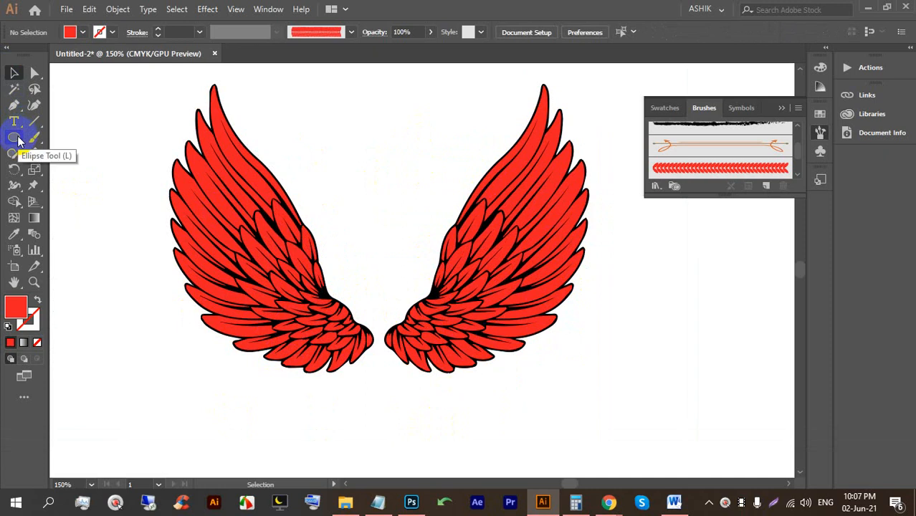
key(ctrl+alt)
key(ctrl+alt+3)
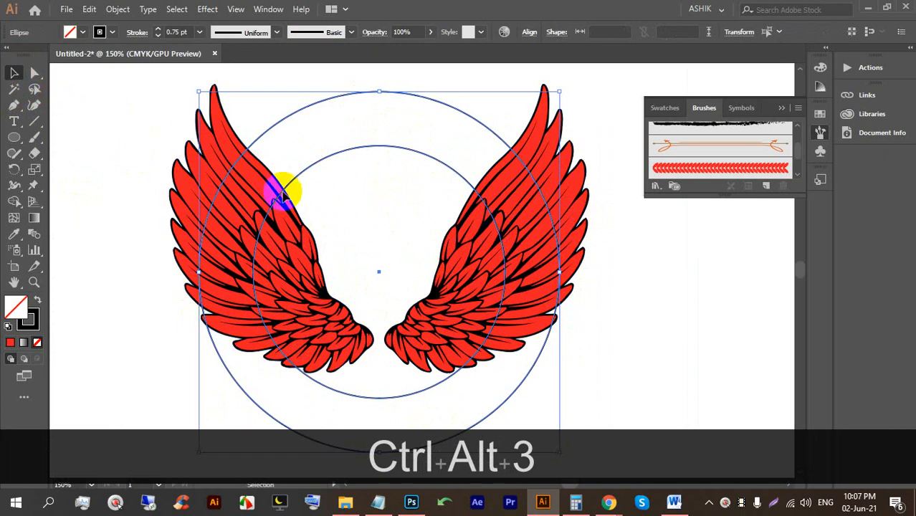
click(695, 283)
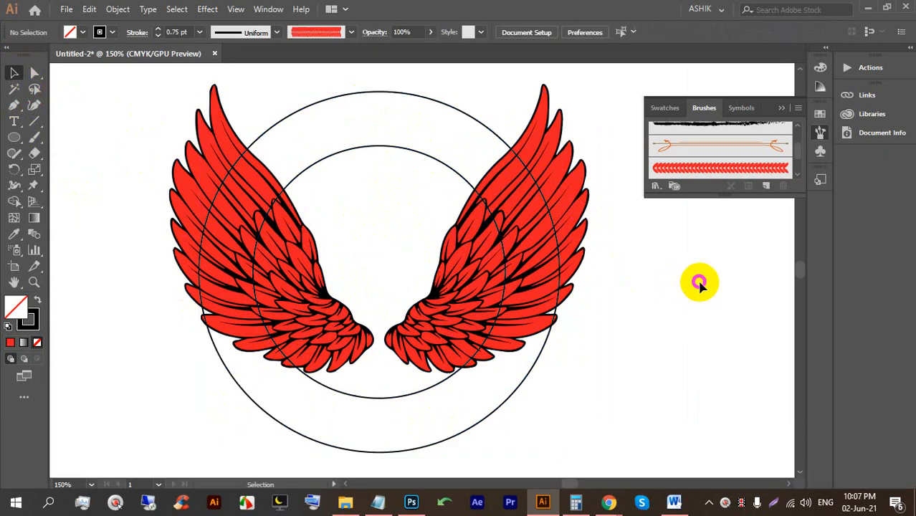
- Shrink the inner circle about its centre to roughly four fifths of its size and hide the outer circle
click(424, 156)
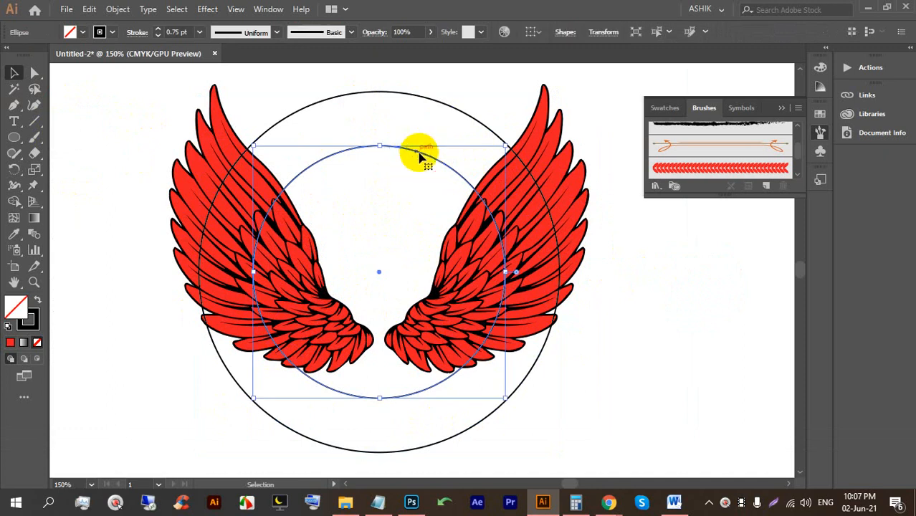
drag(378, 145, 374, 171)
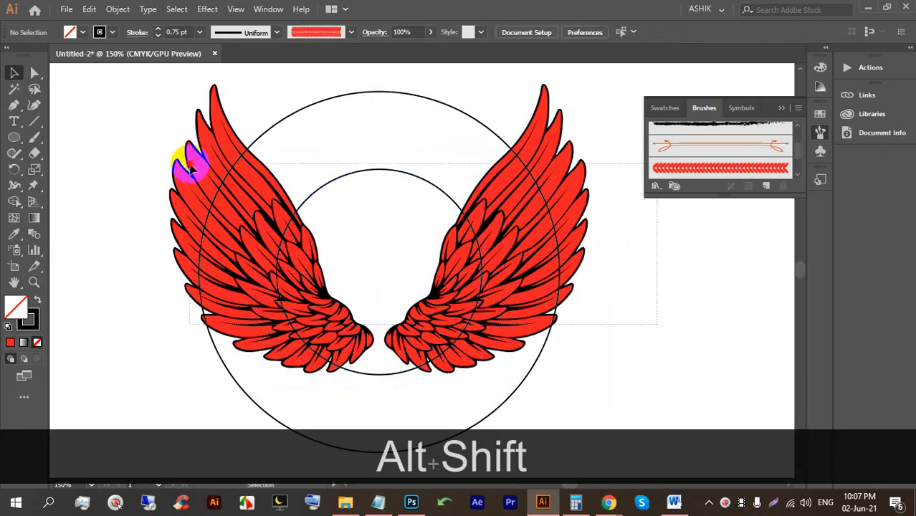
key(ctrl+a)
click(631, 251)
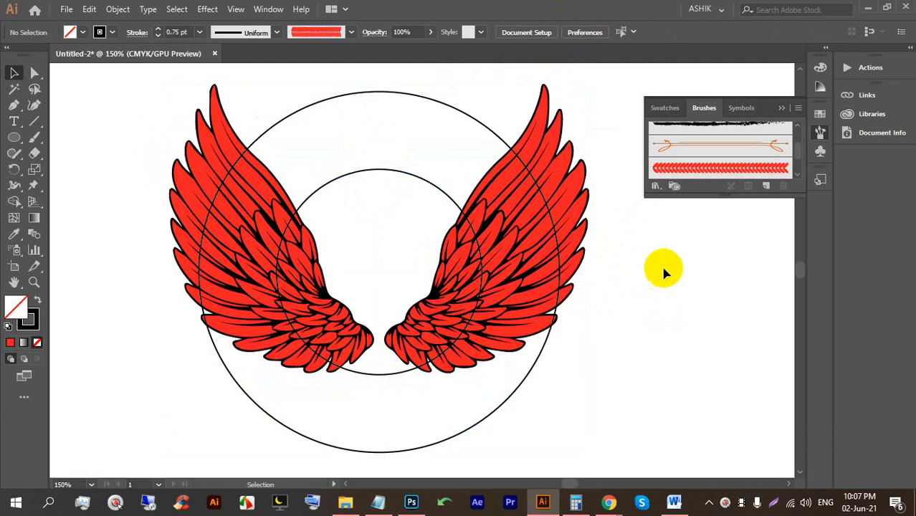
click(362, 95)
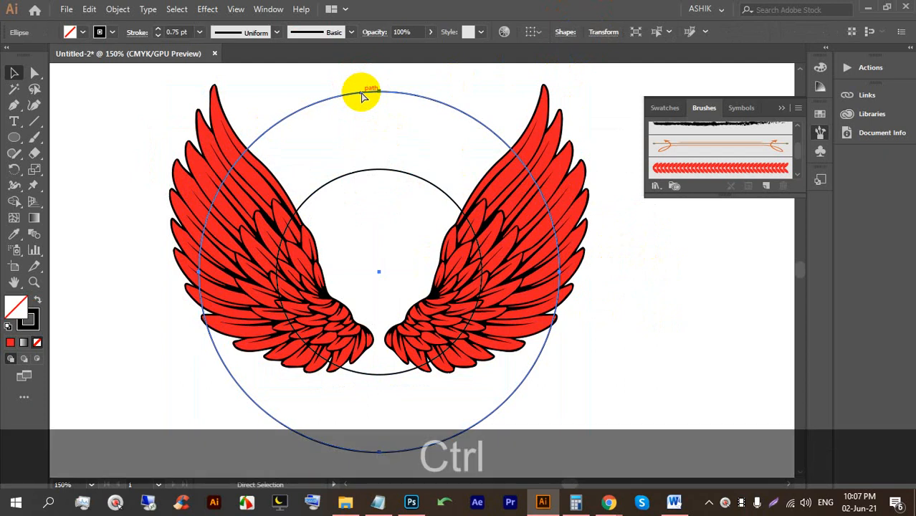
key(ctrl+3)
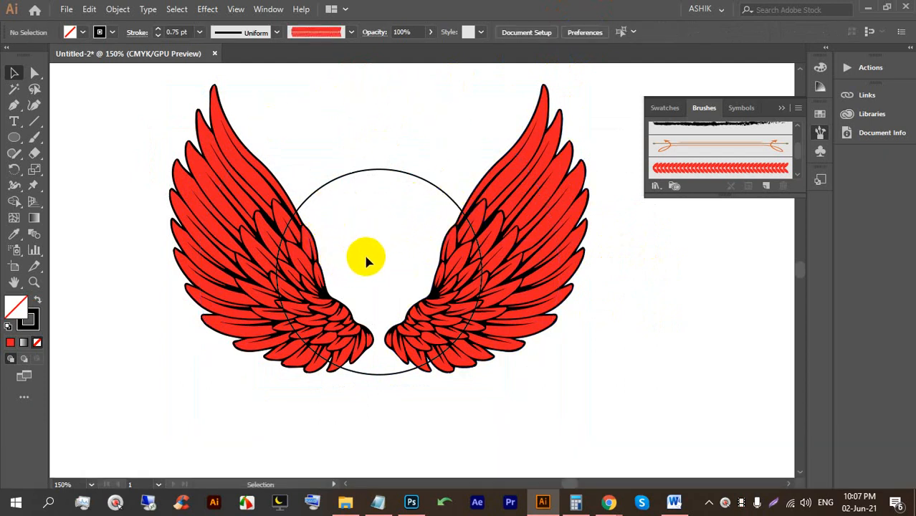
- Add two anchor points to the circle, one near its top and one near its bottom, both at X about 6.43 in
scroll(362, 251, up, 1)
click(407, 152)
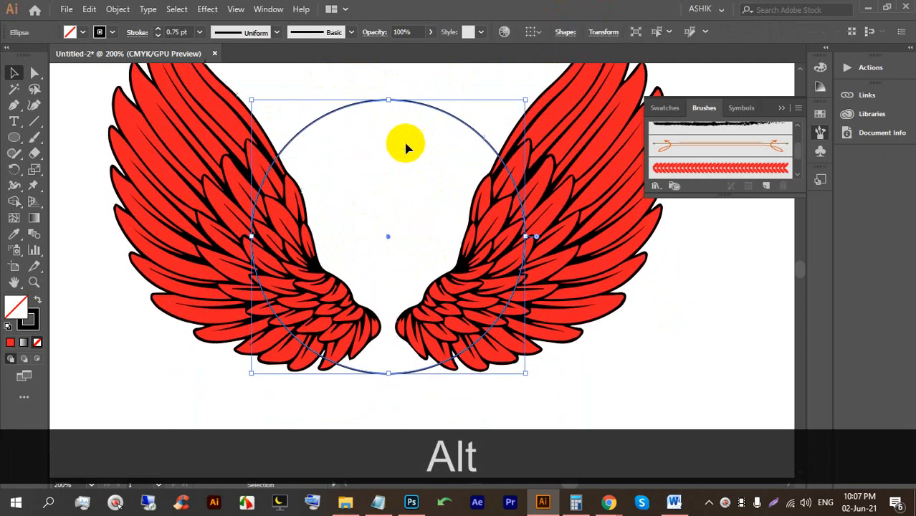
click(14, 104)
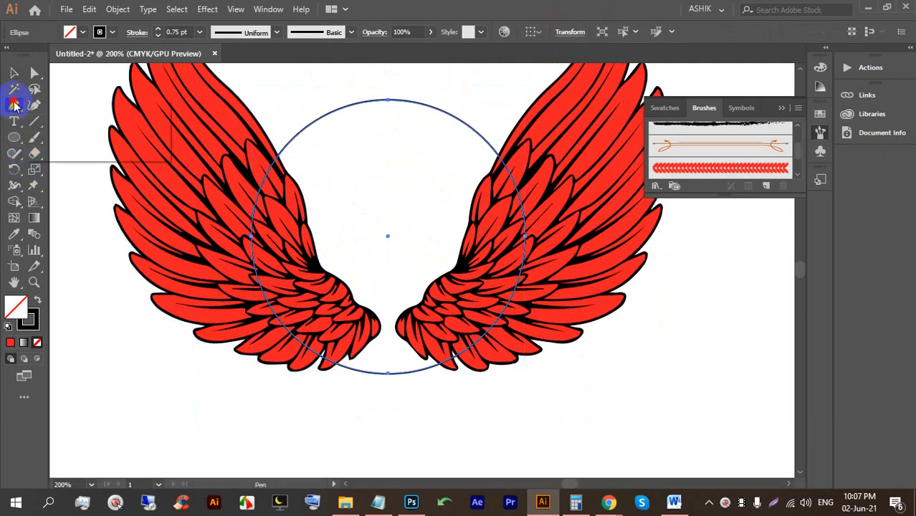
click(94, 125)
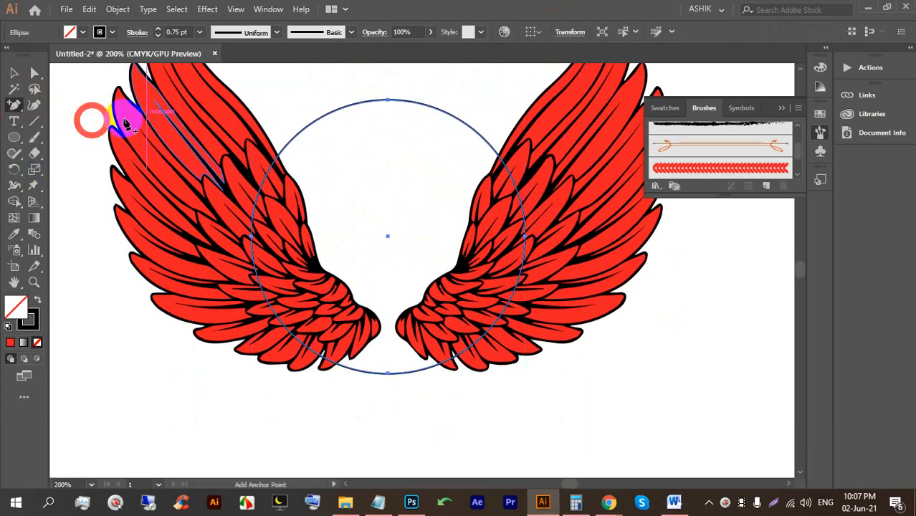
shift+click(363, 104)
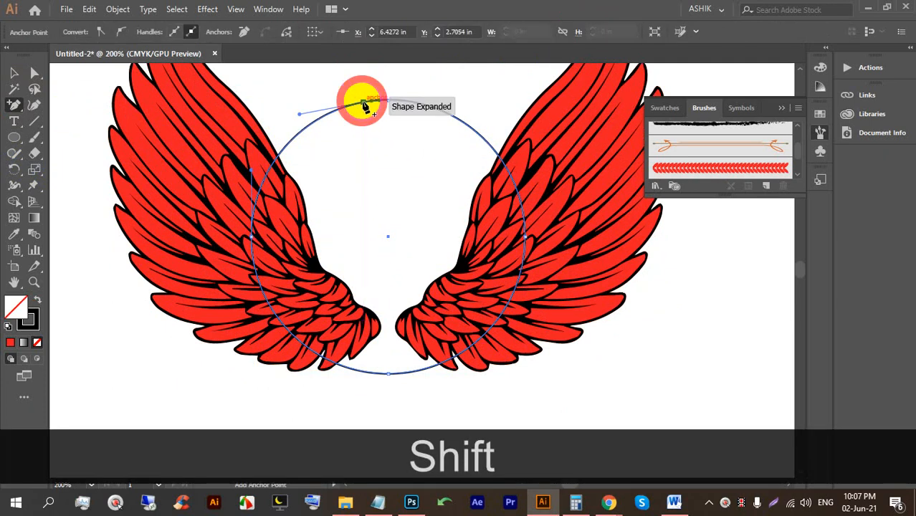
shift+click(364, 373)
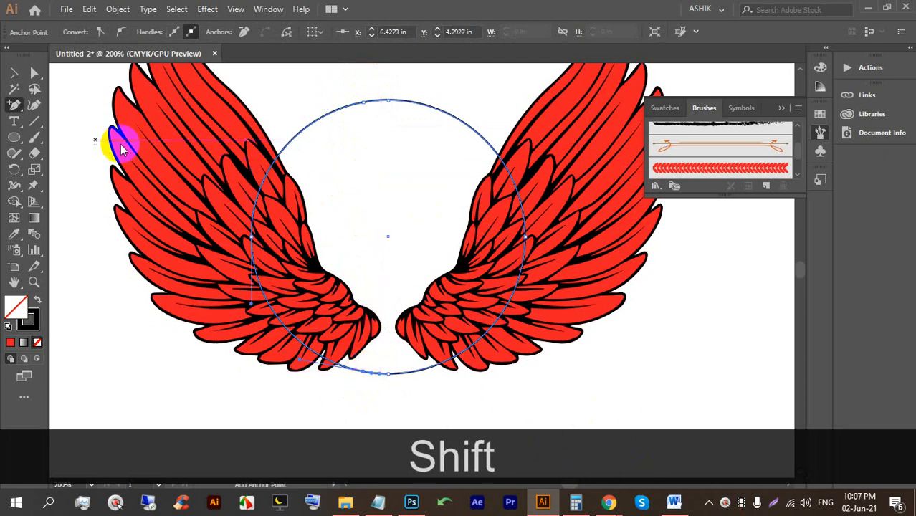
- Delete the circle's topmost, right-hand and bottommost anchor points, leaving only the left arc between the two added anchors
click(35, 73)
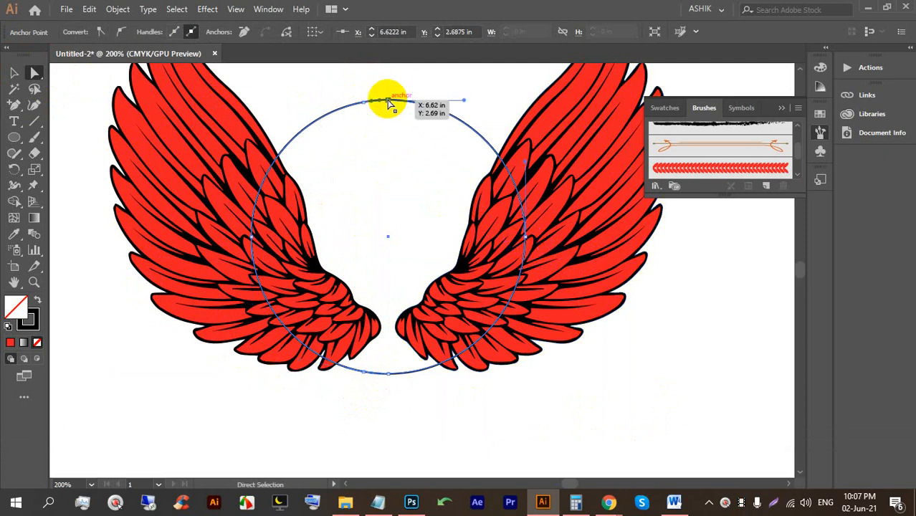
key(BackSpace)
key(BackSpace)
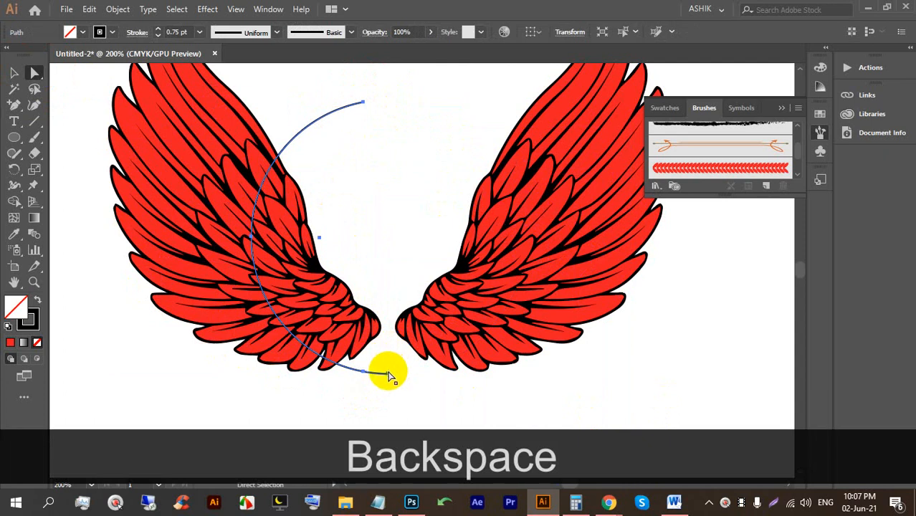
click(388, 373)
key(BackSpace)
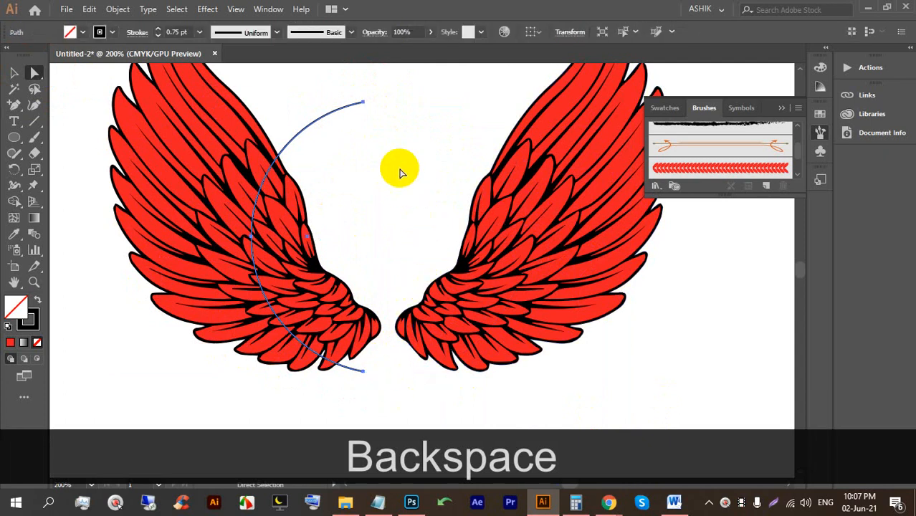
- Apply the red leaf art brush to the remaining left arc and deselect it
click(14, 73)
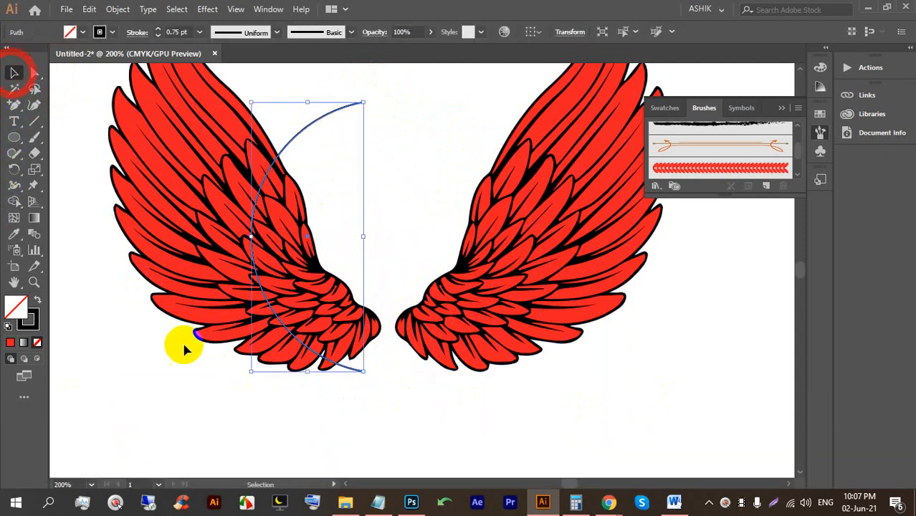
click(282, 432)
click(309, 124)
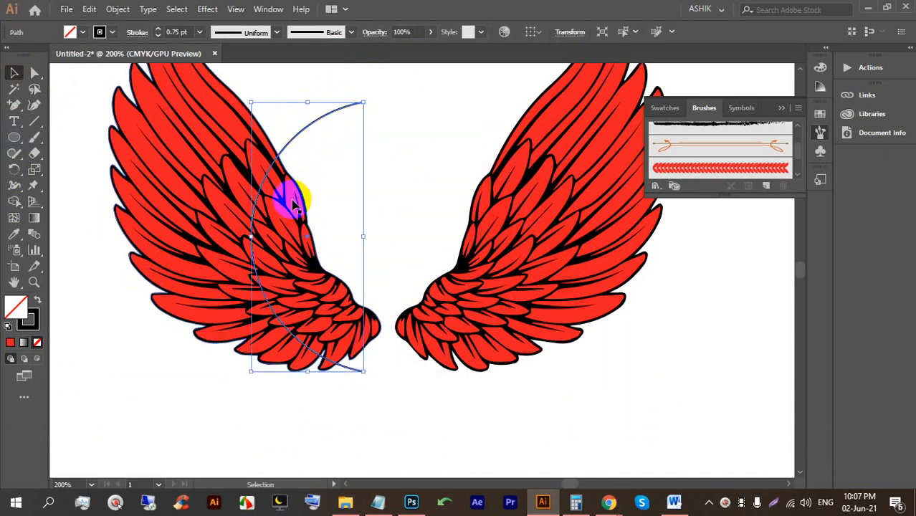
click(730, 169)
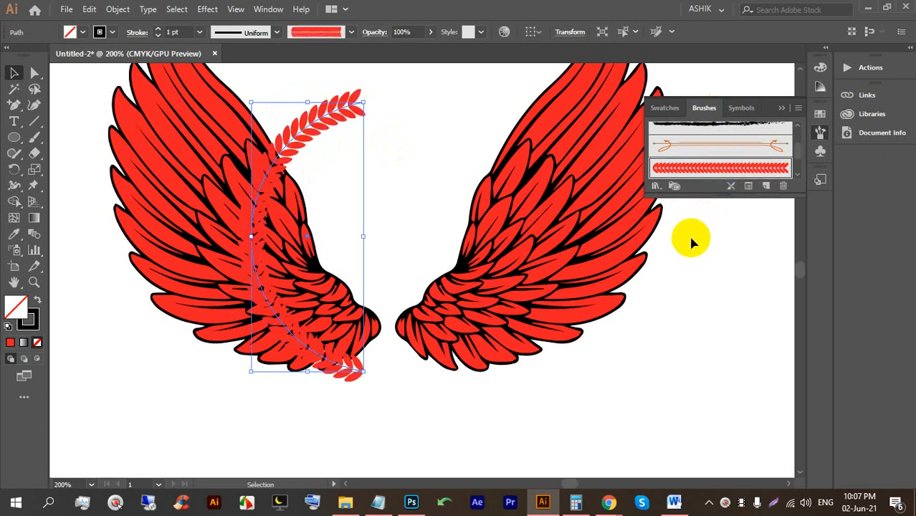
click(40, 69)
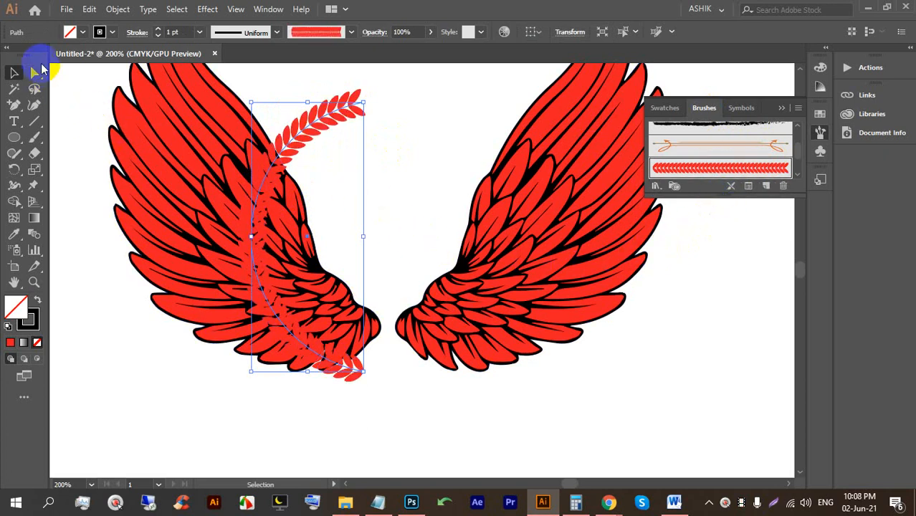
click(12, 73)
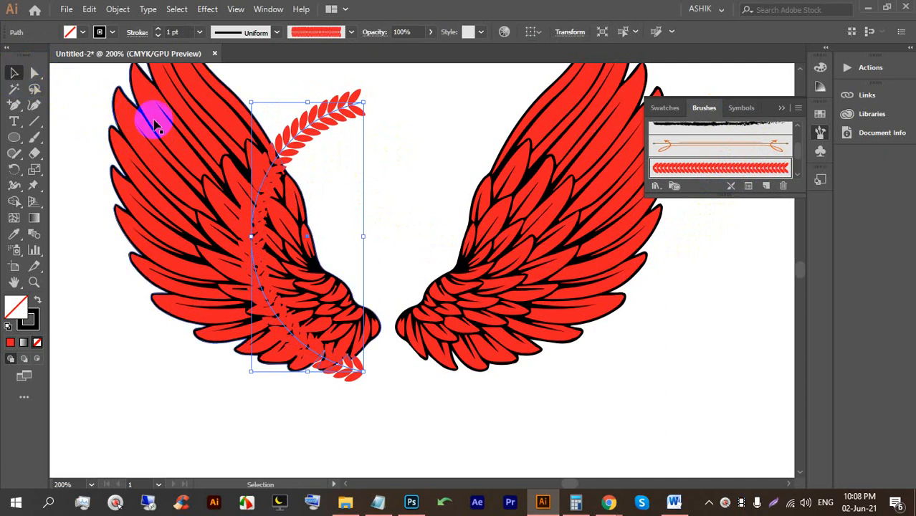
click(384, 446)
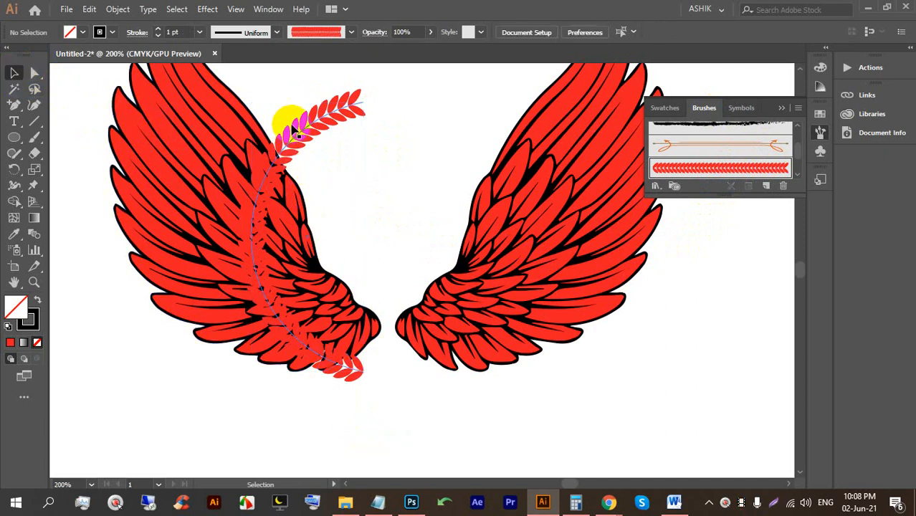
- Make a copy of the leaf arc reflected across the vertical axis and move it opposite the original, over the right wing
click(306, 129)
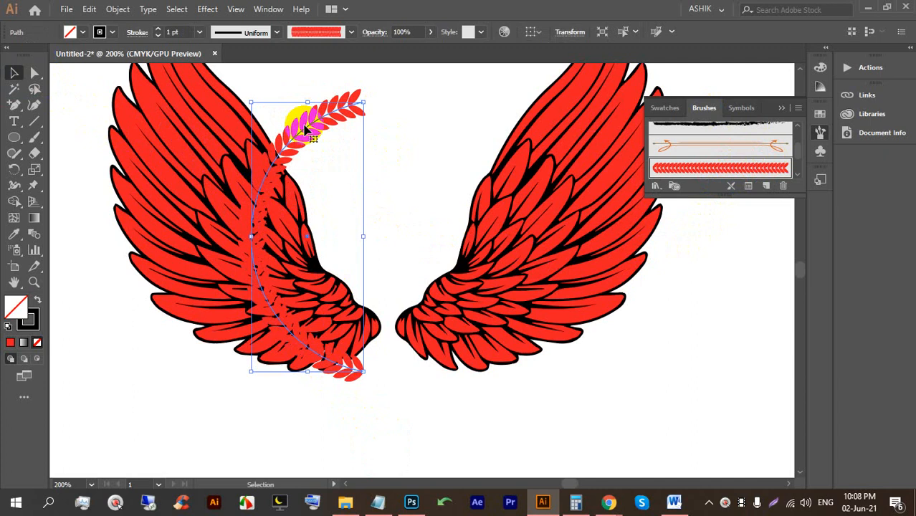
right_click(305, 128)
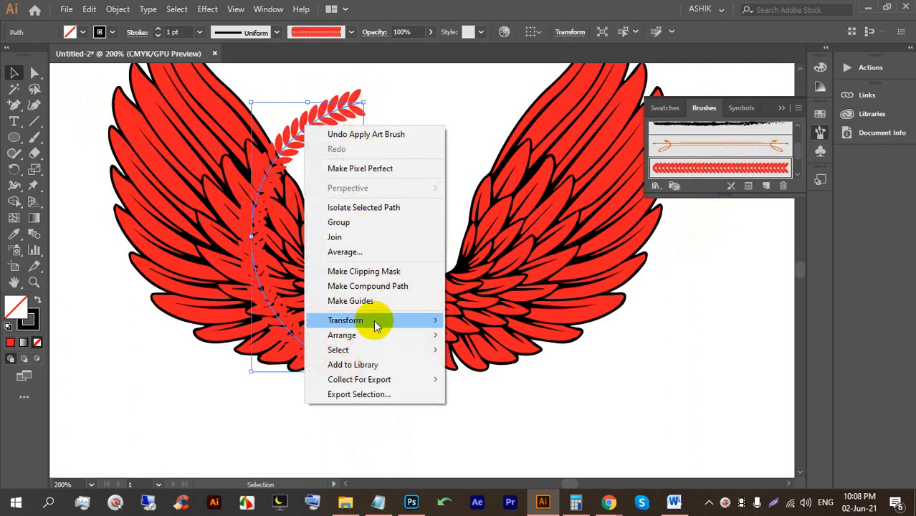
mouse_move(380, 320)
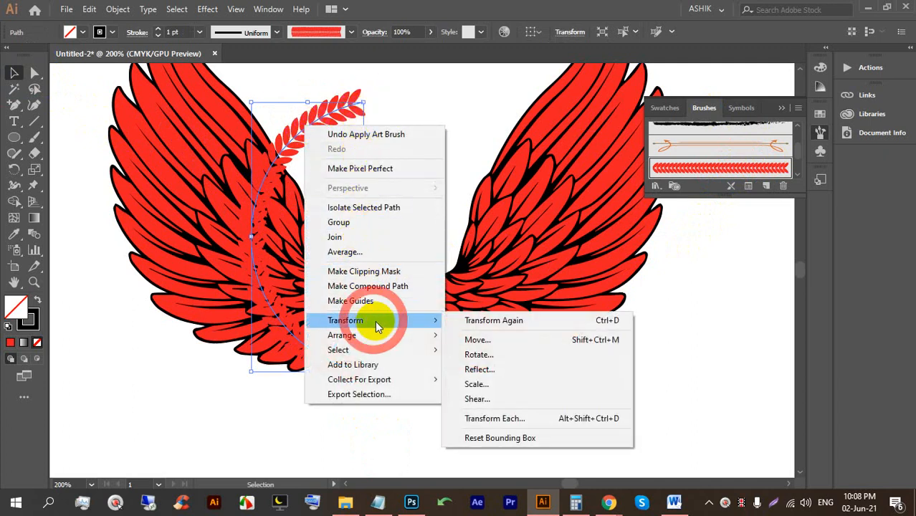
click(479, 369)
click(522, 341)
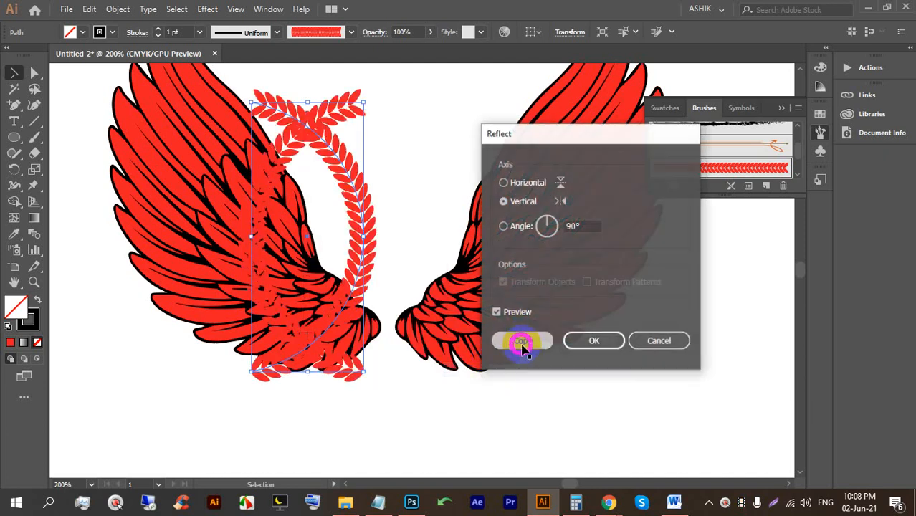
drag(363, 228, 490, 235)
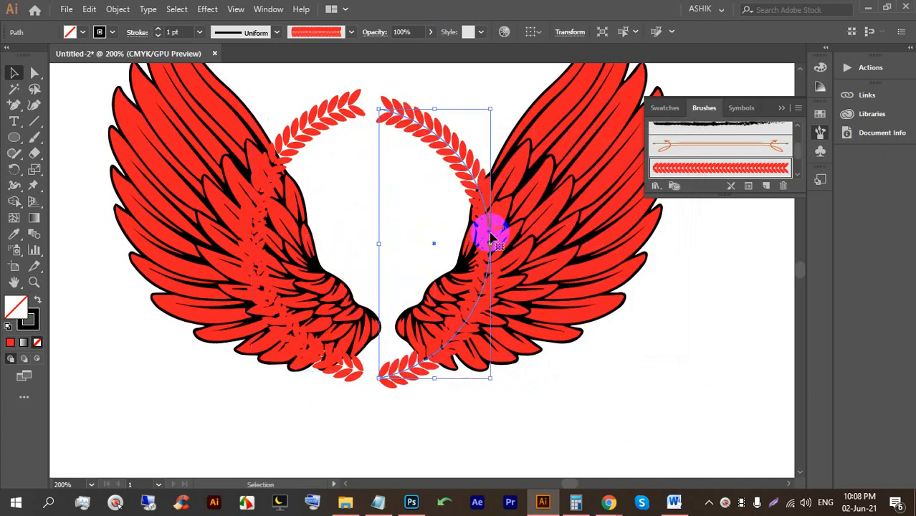
- Align the tops of the two leaf arcs and nudge the right arc three increments away from the left one
click(373, 88)
drag(307, 82, 442, 167)
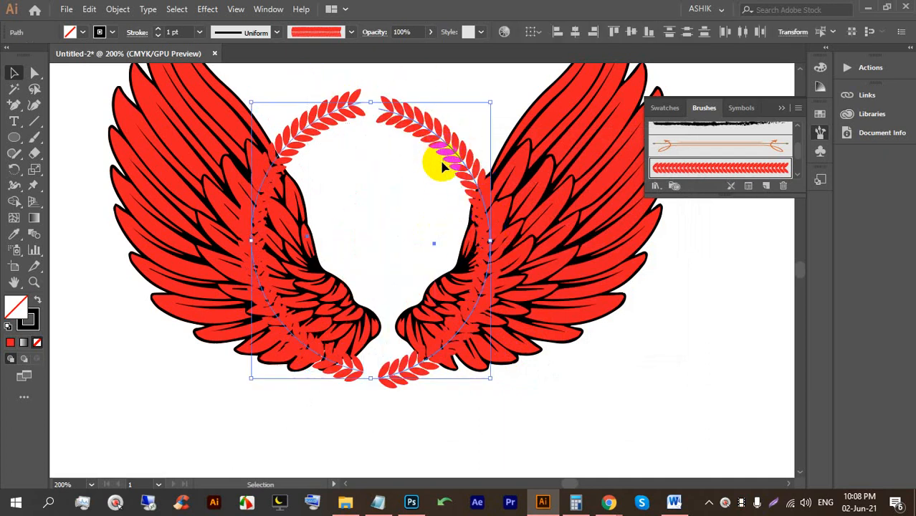
click(615, 32)
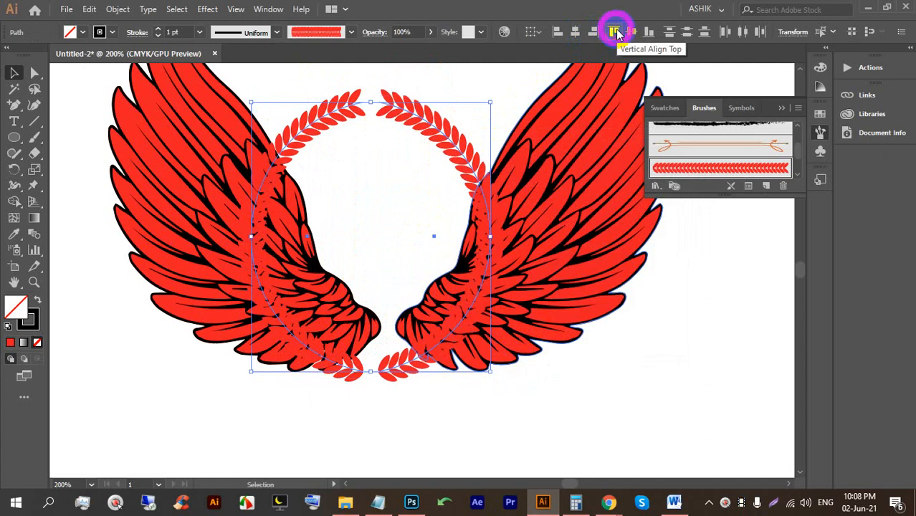
click(494, 240)
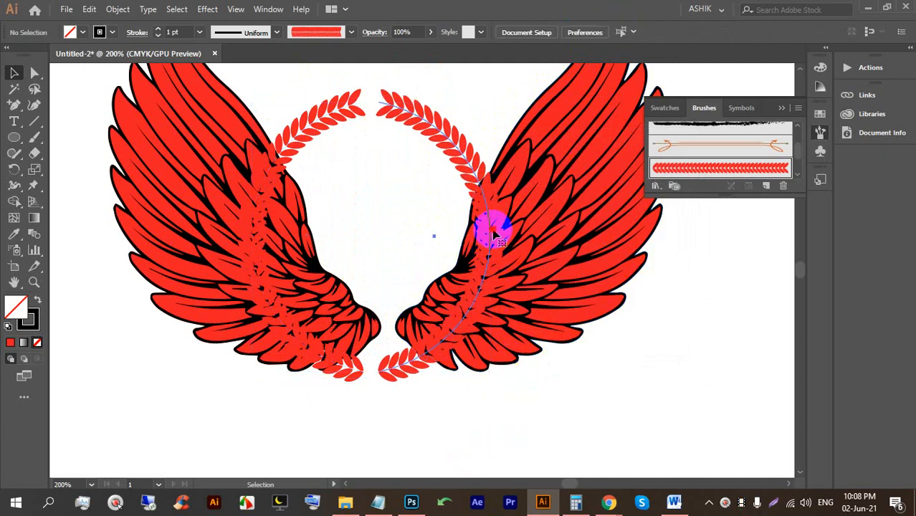
click(498, 237)
key(Right)
key(Right)
key(Right)
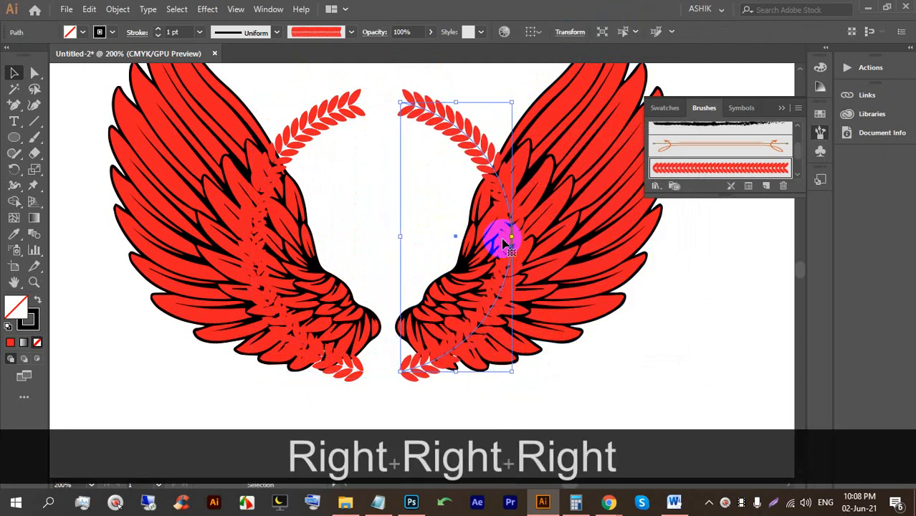
- Group the two leaf arcs into one wreath
scroll(473, 241, up, 3)
drag(286, 118, 454, 180)
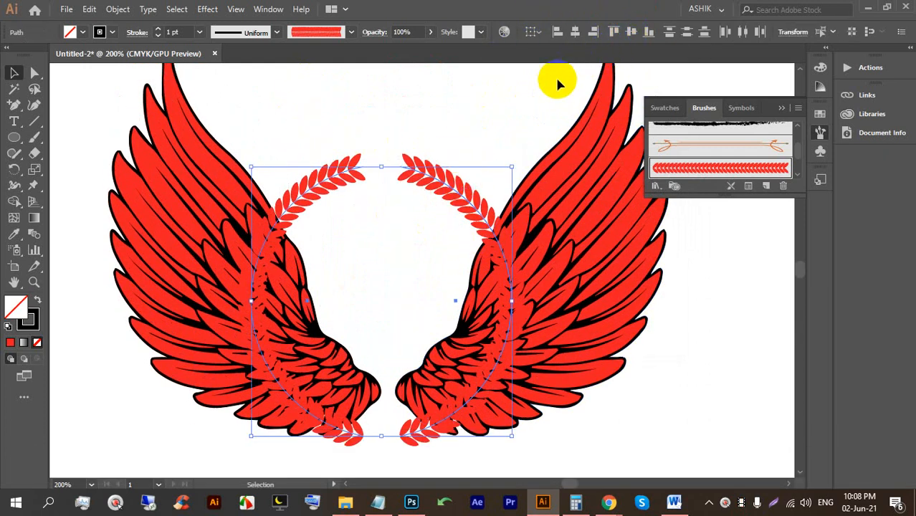
key(ctrl+g)
key(super)
key(super)
- Align the horizontal centres of the wings and the leaf wreath, keeping their vertical positions, and deselect them
scroll(406, 250, down, 1)
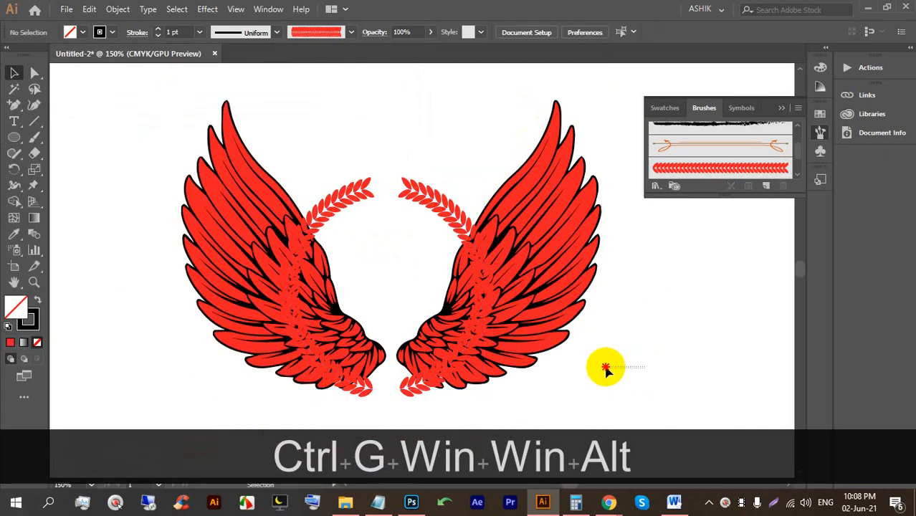
drag(604, 368, 240, 257)
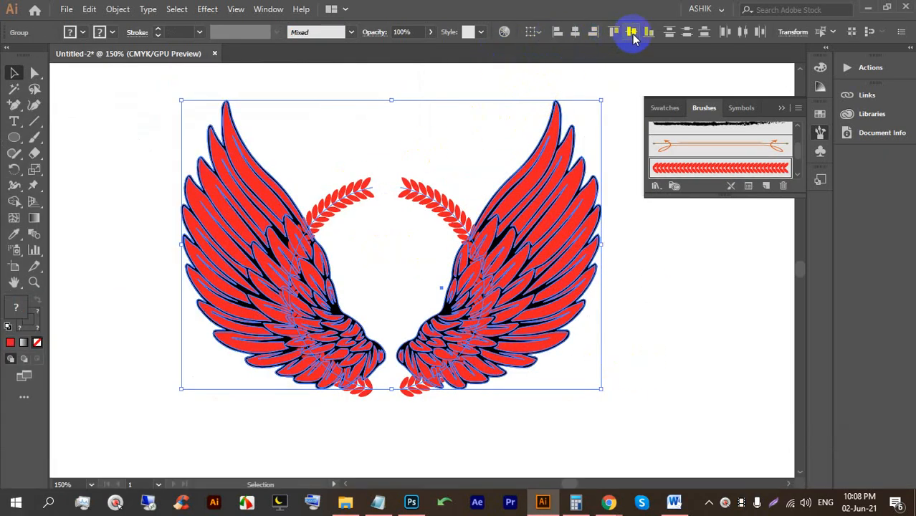
click(632, 32)
key(ctrl+z)
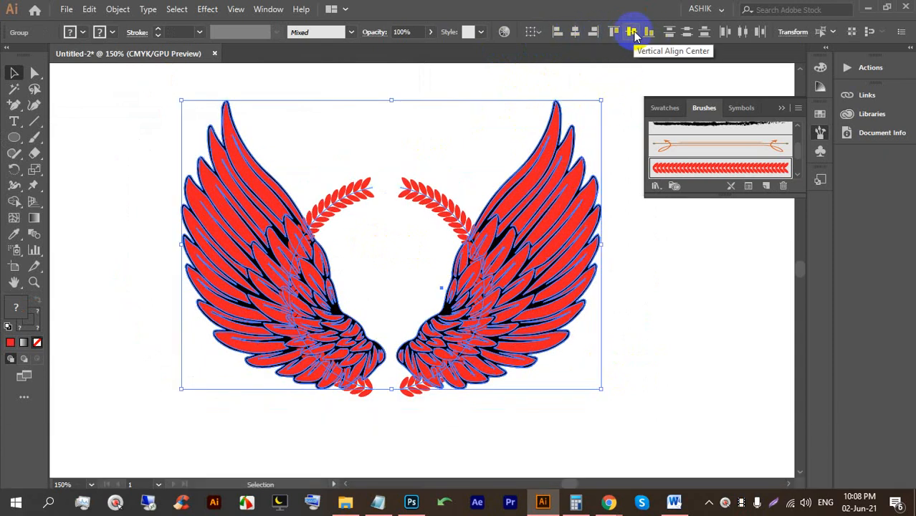
click(576, 33)
click(663, 301)
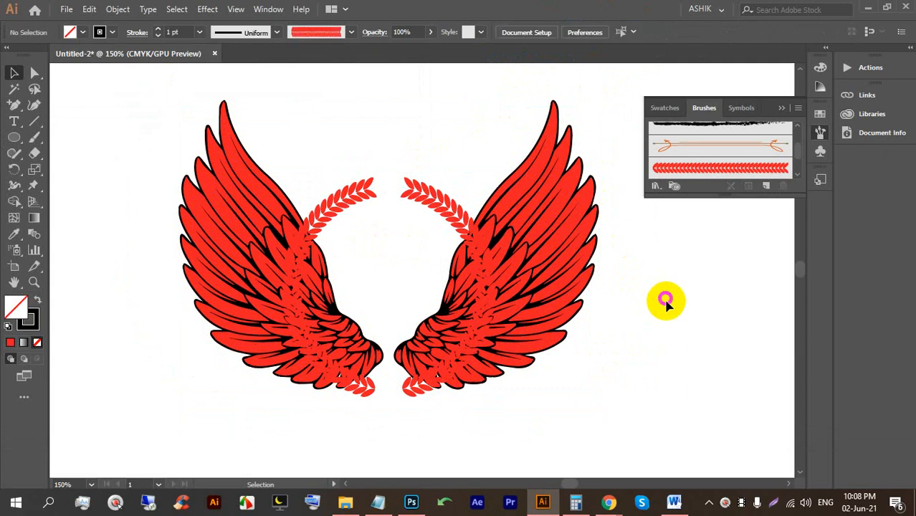
scroll(434, 237, down, 2)
scroll(433, 236, up, 3)
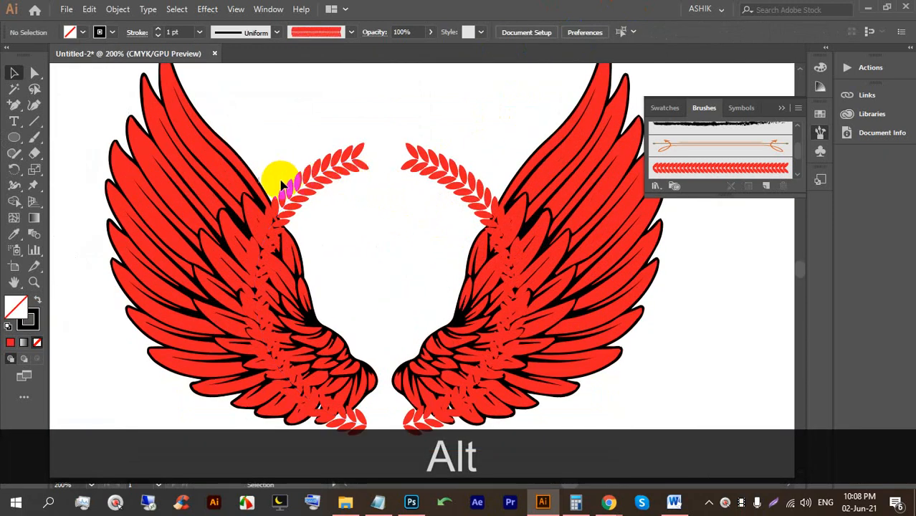
scroll(445, 180, down, 2)
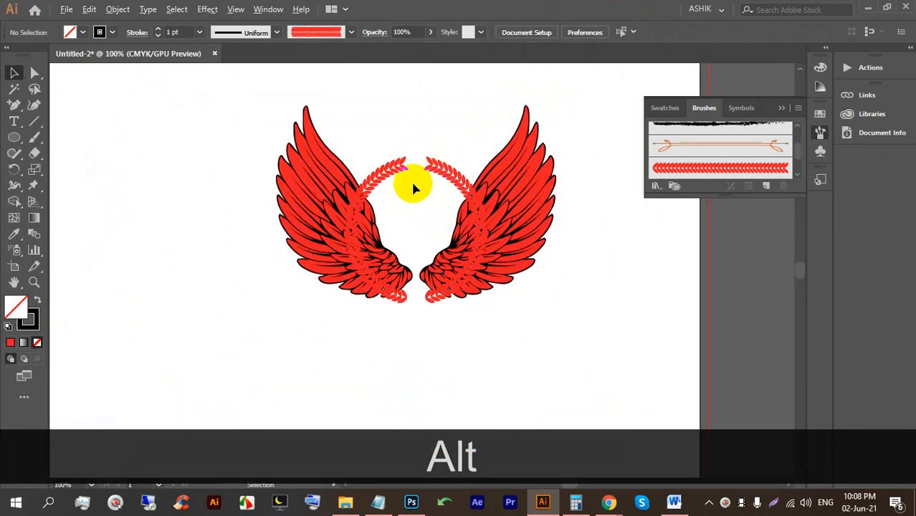
scroll(414, 188, up, 2)
click(446, 147)
click(387, 113)
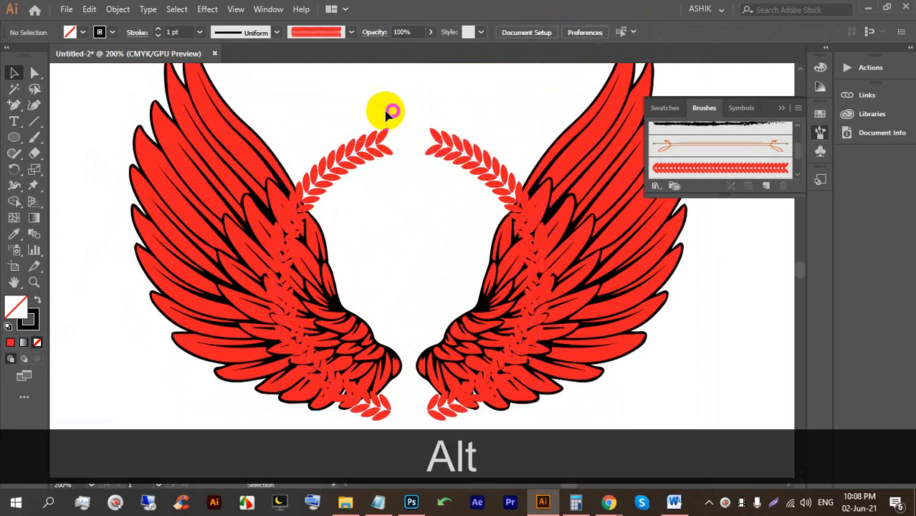
- Try to offset the wreath's paths by 0.1389 in with Miter joins and a miter limit of 4, and undo the offset
click(450, 155)
click(385, 87)
drag(323, 119, 476, 156)
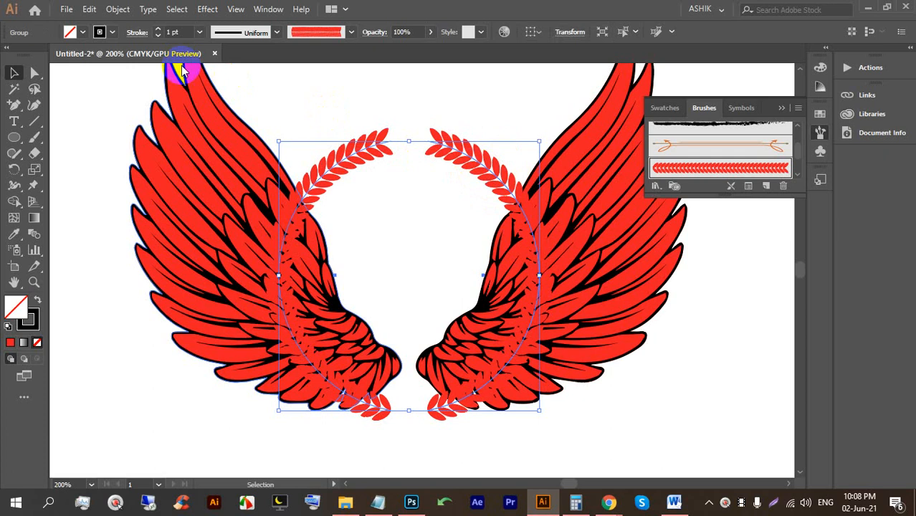
click(118, 9)
mouse_move(214, 314)
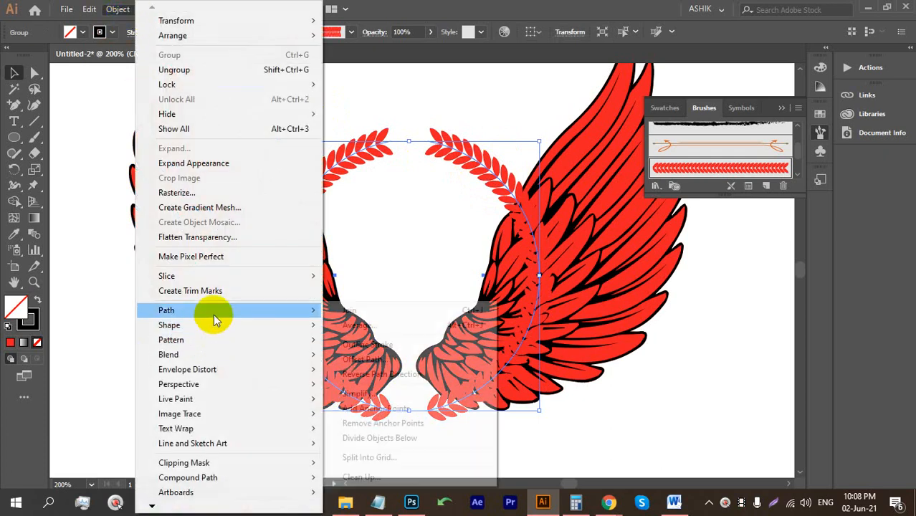
click(356, 362)
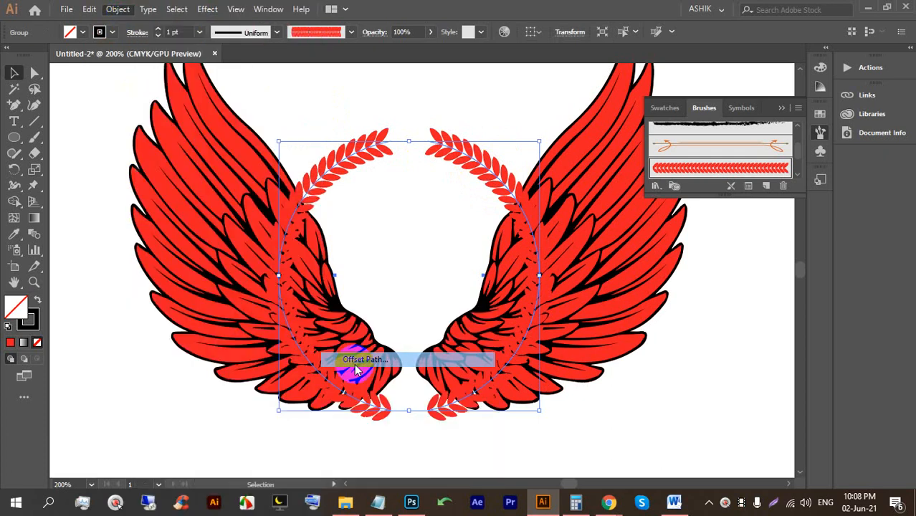
click(518, 280)
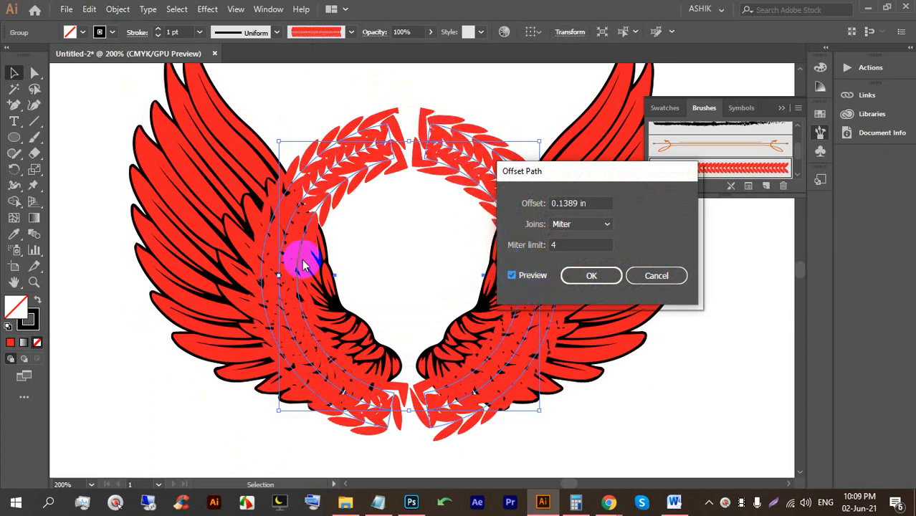
click(592, 276)
click(528, 272)
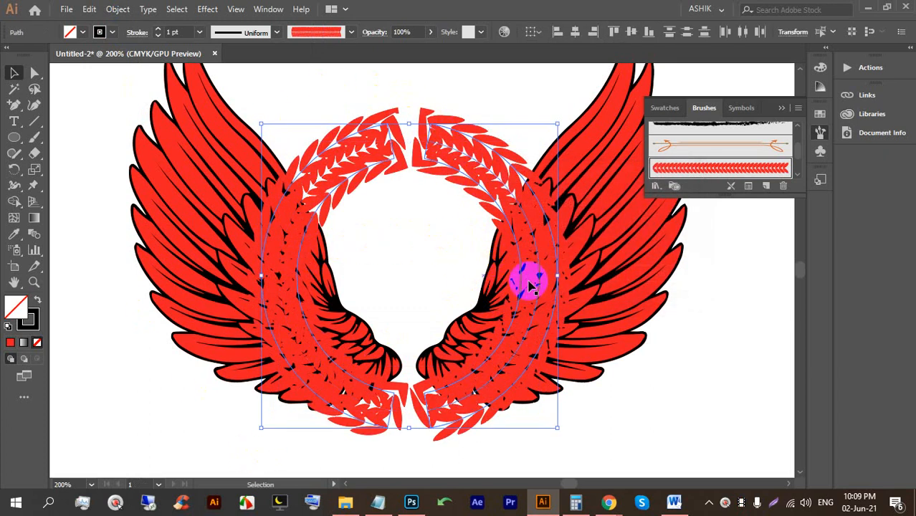
click(647, 400)
key(ctrl+z)
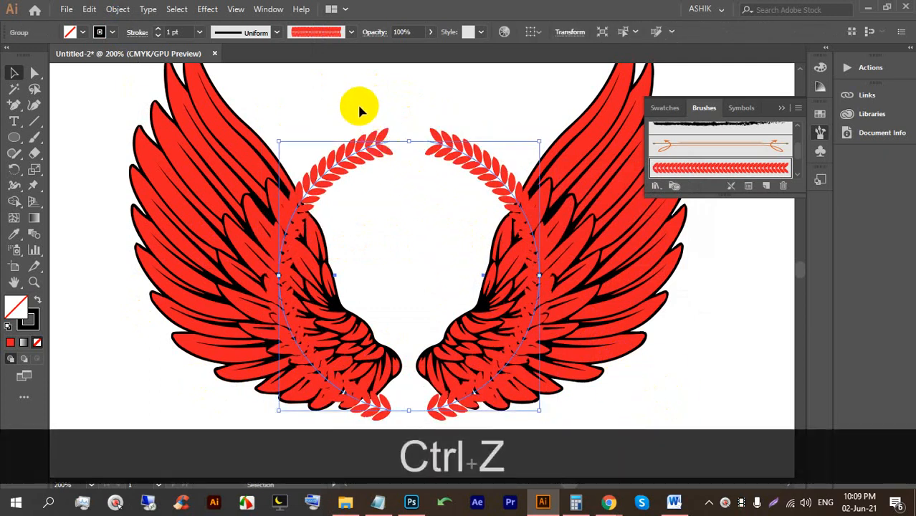
- Check the Google Meet call in Chrome and return to the wings artwork in Illustrator
mouse_move(605, 505)
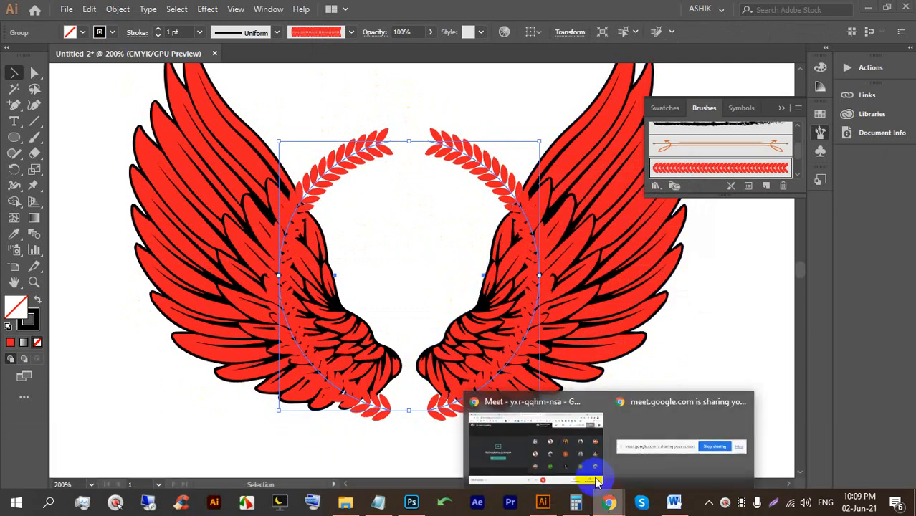
click(567, 438)
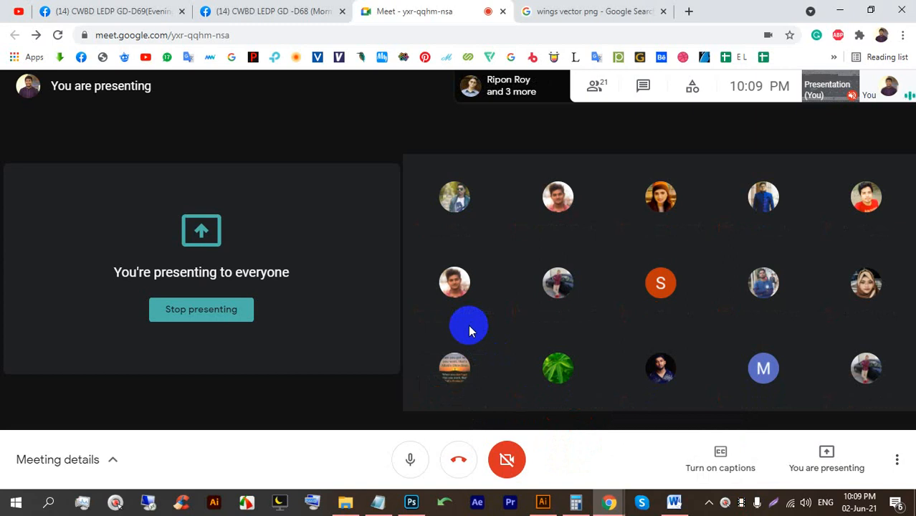
click(543, 502)
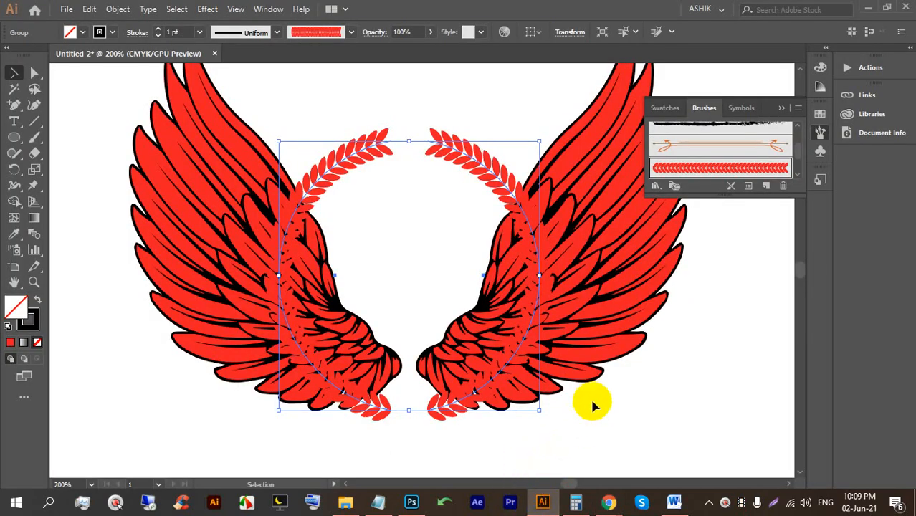
- Lock the red wings group
click(628, 353)
click(638, 262)
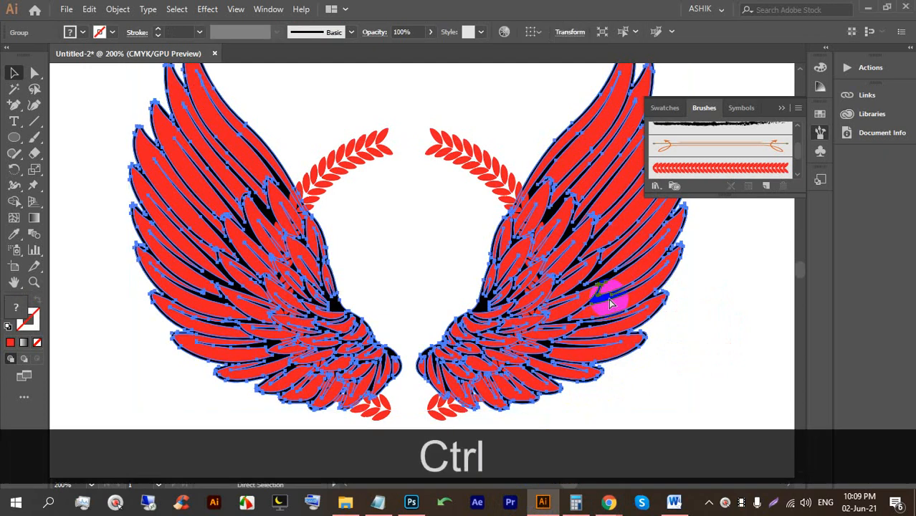
key(ctrl+2)
click(496, 271)
- Expand the appearance of the brushed leaf wreath into filled leaf shapes
drag(602, 450, 223, 94)
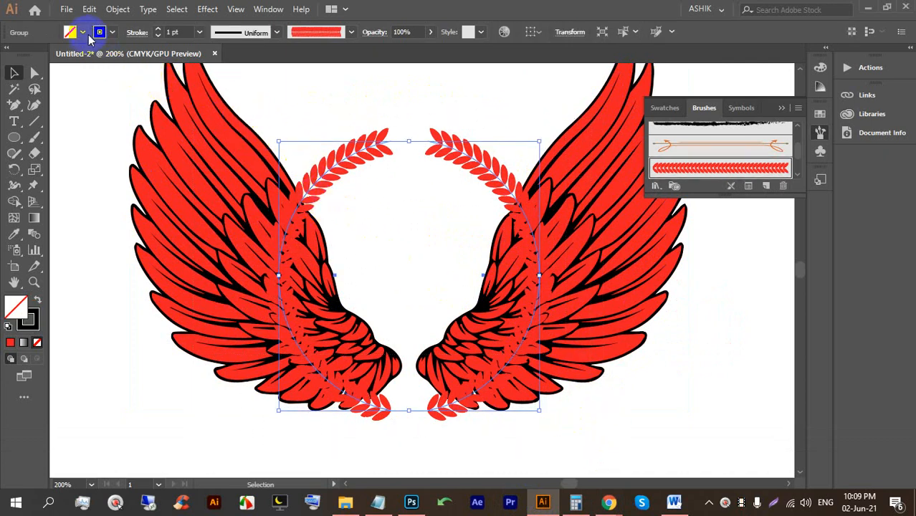
click(119, 11)
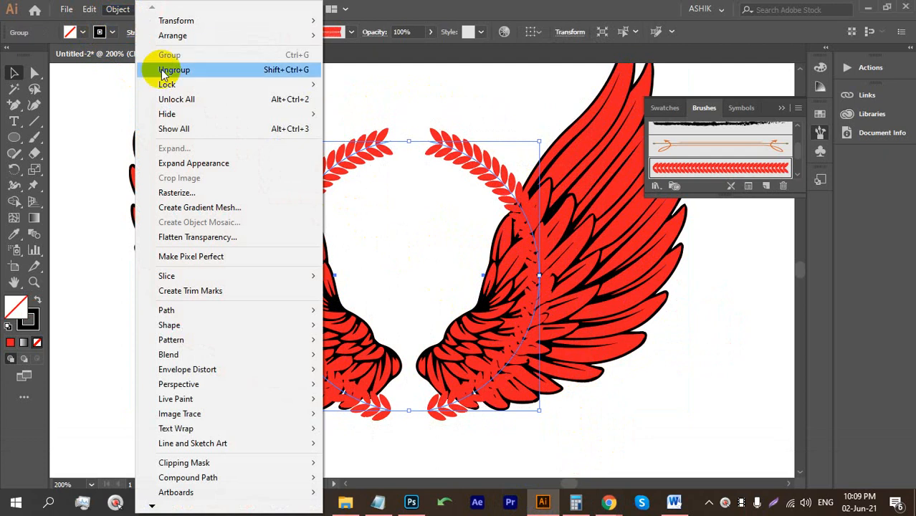
click(231, 163)
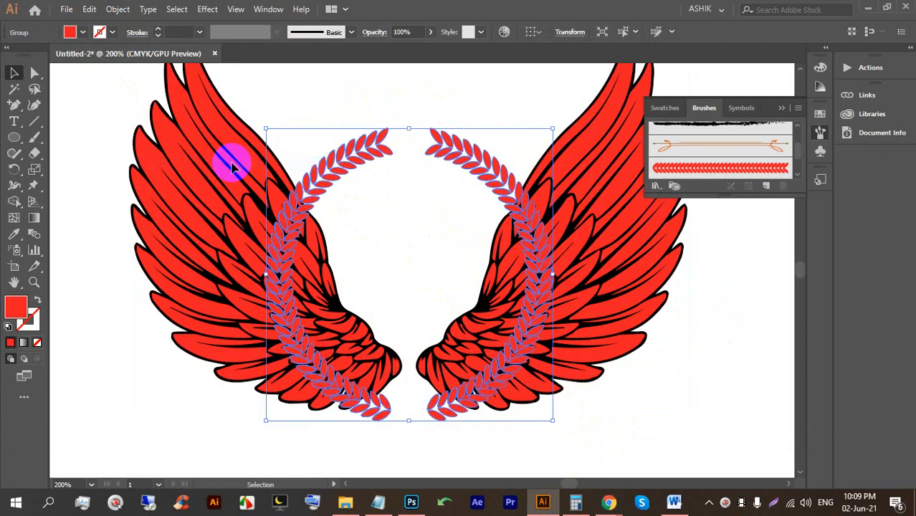
click(357, 112)
click(358, 132)
click(373, 105)
- Try Offset Path on the expanded wreath with preview on, testing offsets such as 0.125 in and -0.375 in
drag(225, 88, 566, 423)
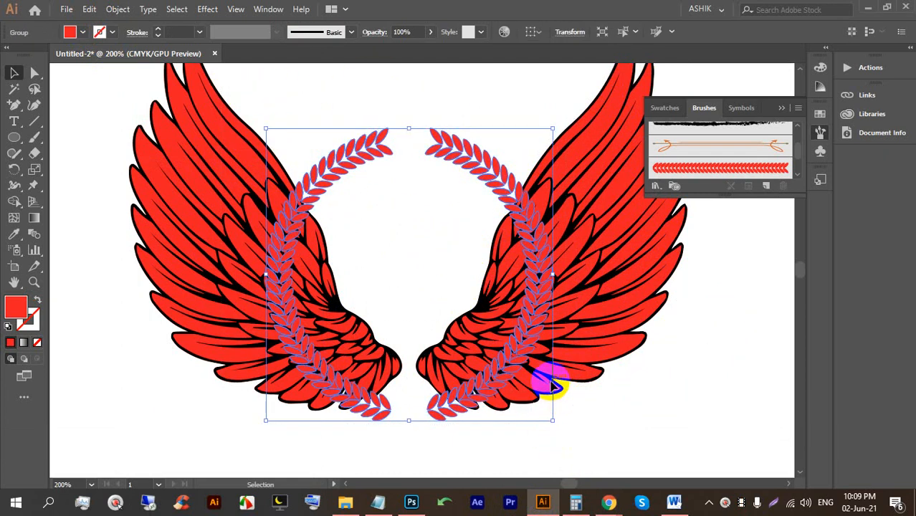
click(118, 8)
mouse_move(190, 310)
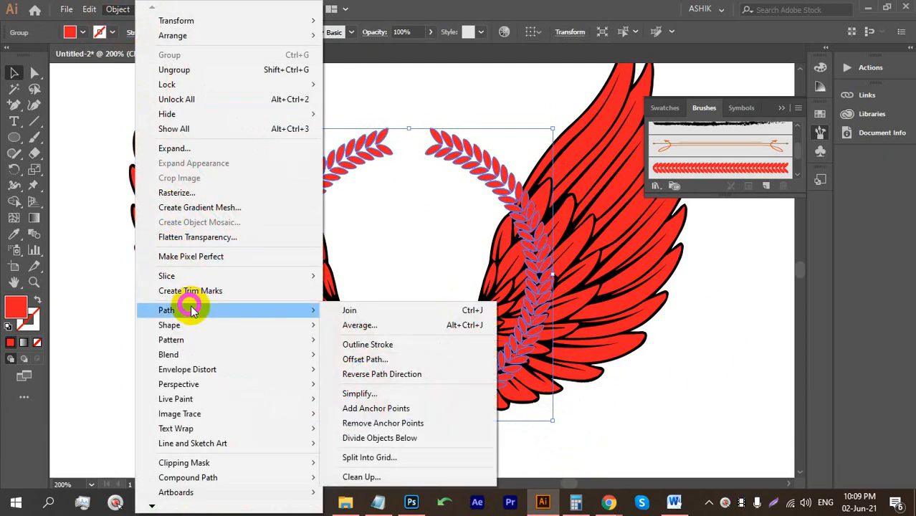
click(374, 360)
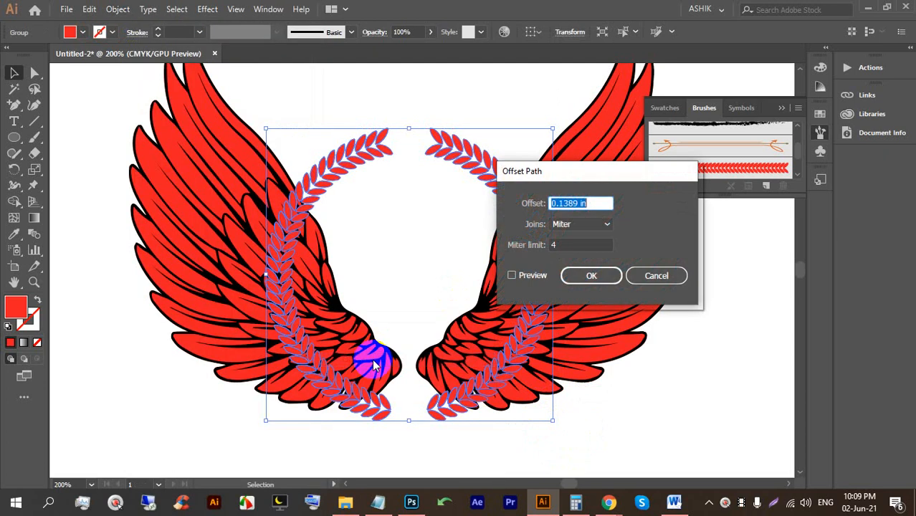
click(534, 276)
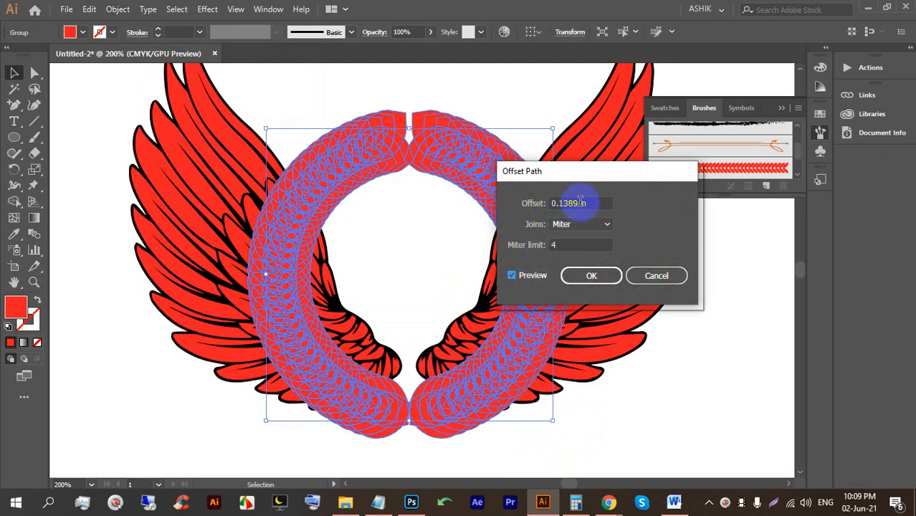
key(Down)
key(Down)
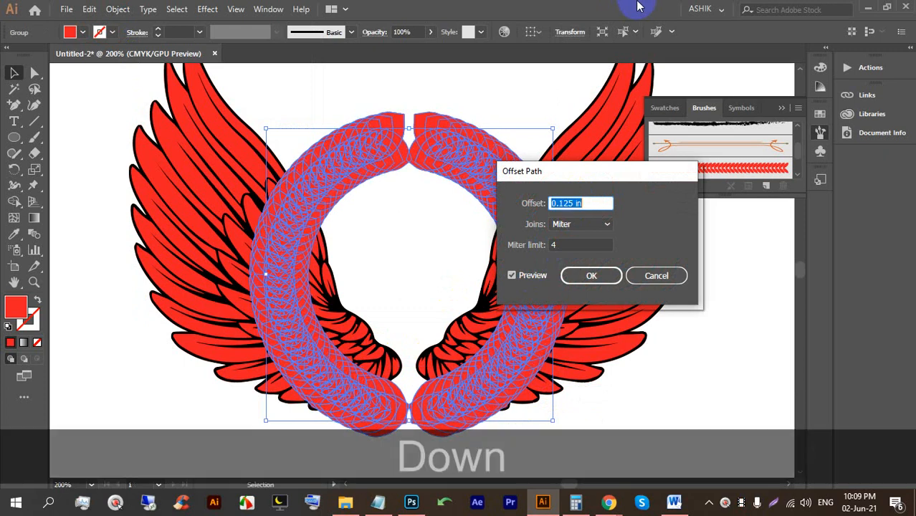
key(Up)
key(Up)
key(Up)
key(Up)
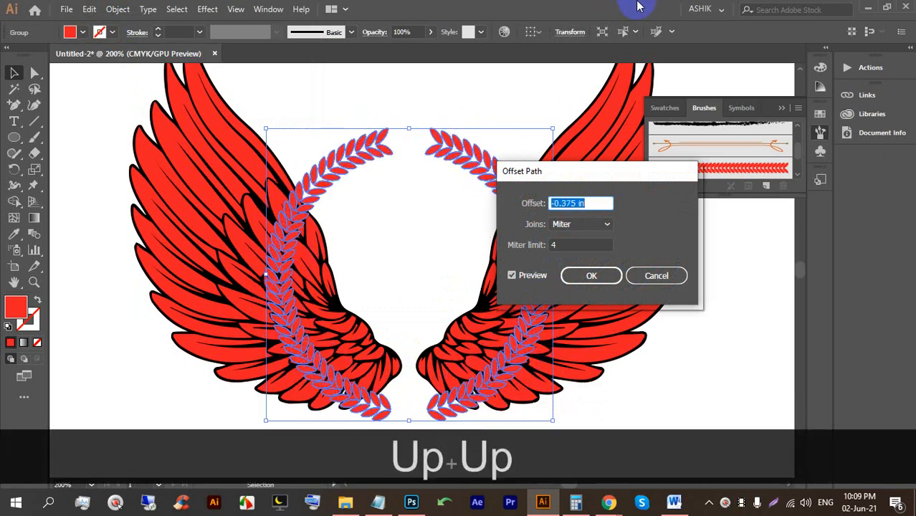
key(Up)
key(Up)
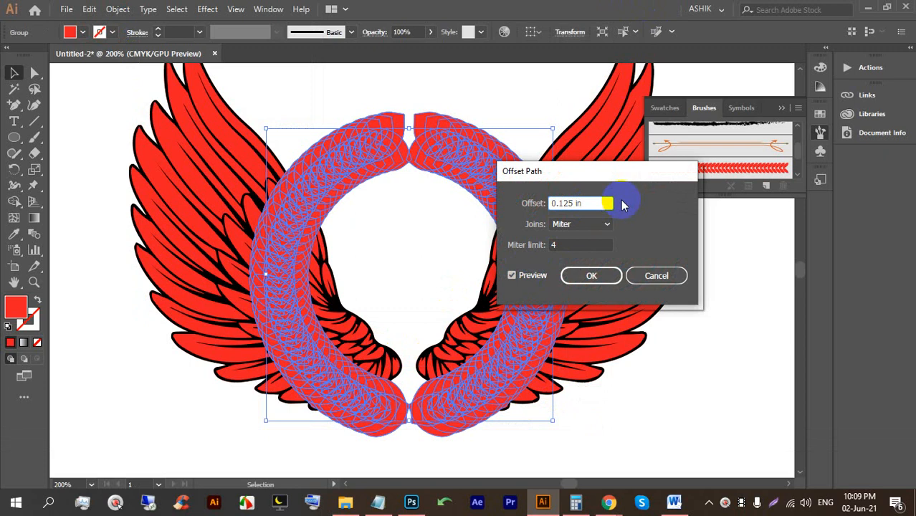
- Try a 0.125 mm offset, and apply a 2 mm offset to the wreath with Miter joins and a miter limit of 4
key(BackSpace)
key(BackSpace)
key(BackSpace)
text(mm)
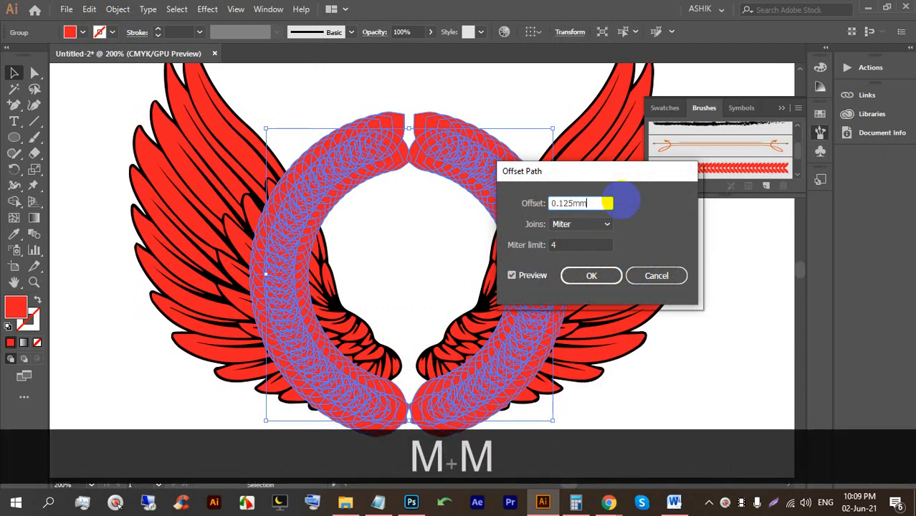
key(Down)
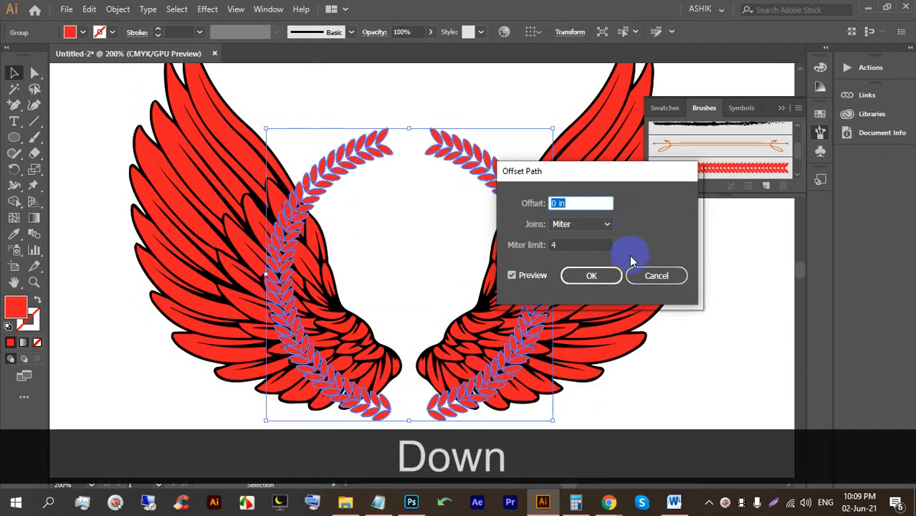
click(565, 201)
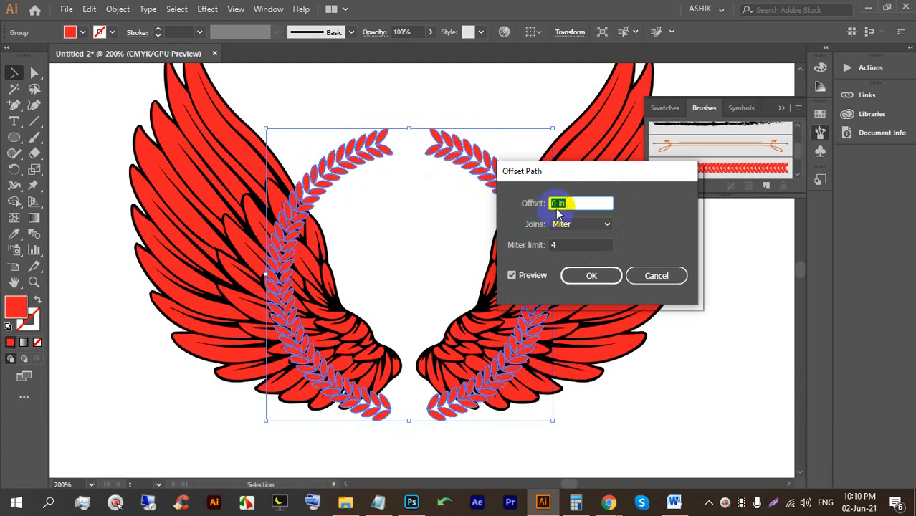
key(Up)
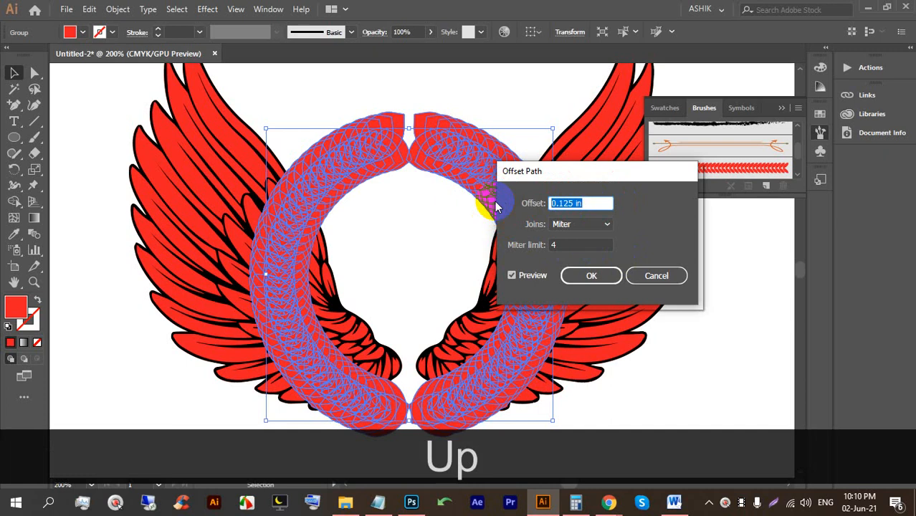
text(2mm)
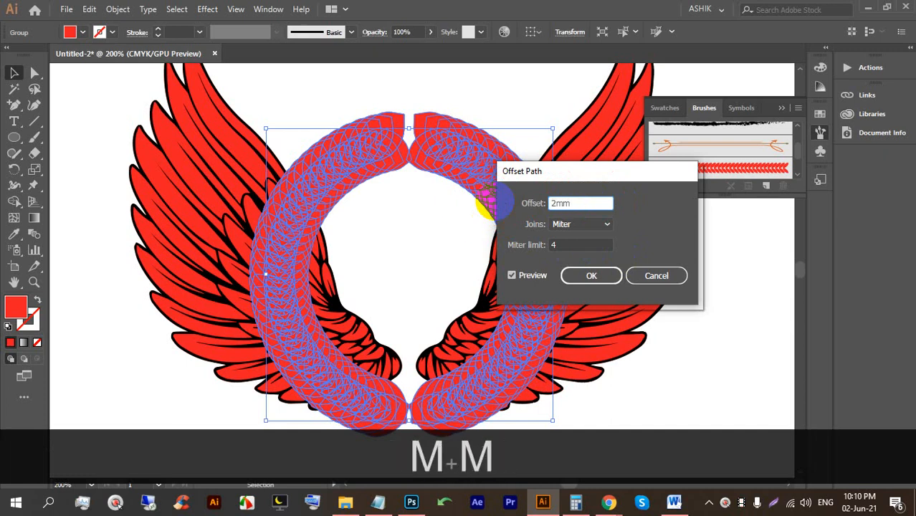
click(582, 243)
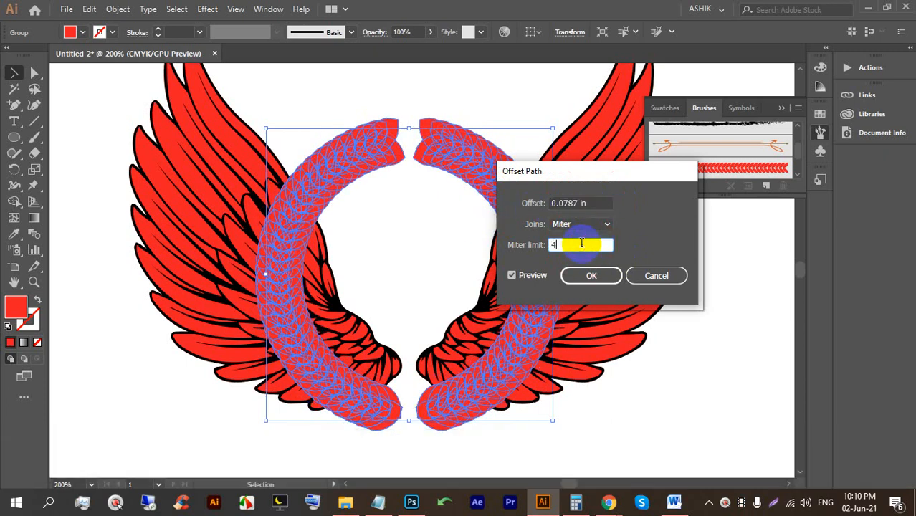
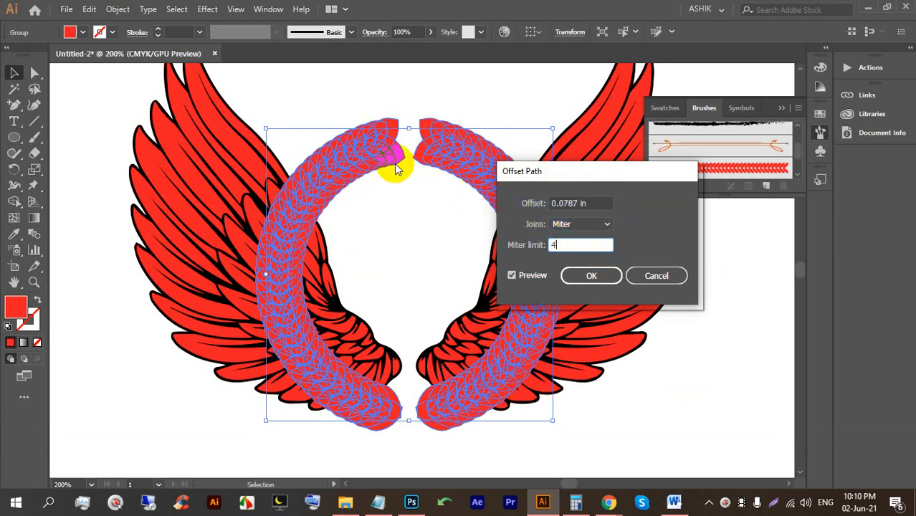
click(592, 276)
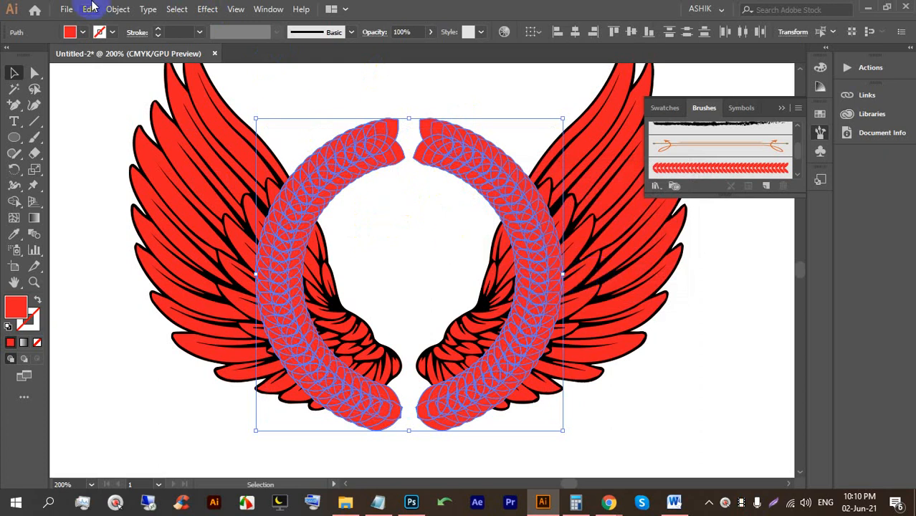
- Fill the offset wreath paths with white and deselect them
click(83, 32)
click(22, 58)
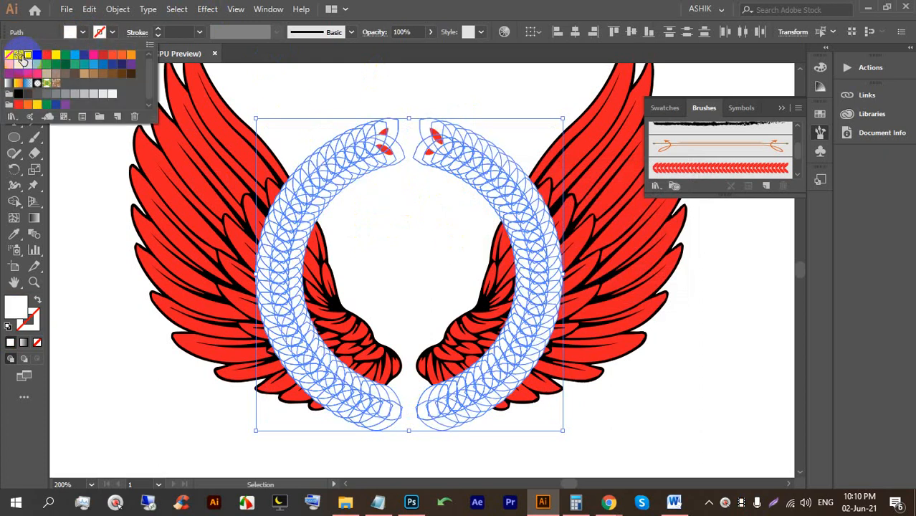
click(308, 91)
click(327, 95)
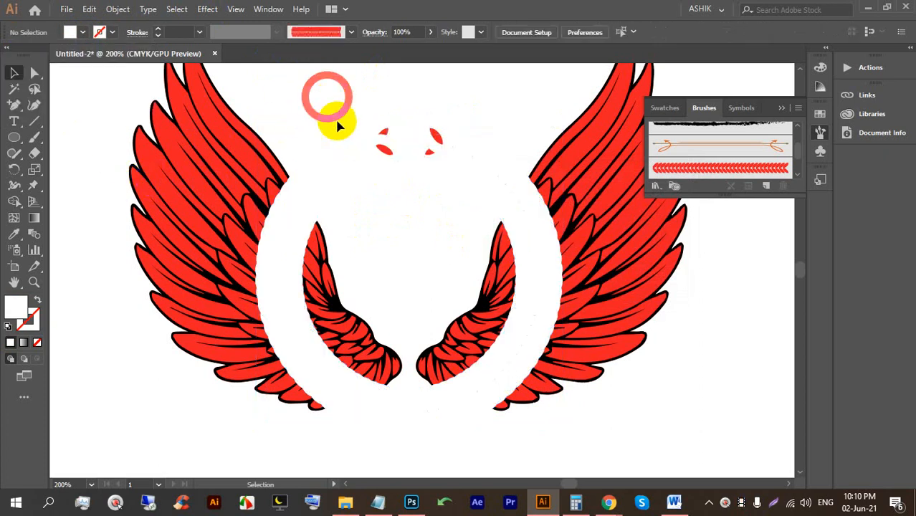
- Send the wreath group with its white offset backward two levels in the stacking order
click(343, 144)
click(369, 102)
click(362, 149)
key(ctrl+bracketleft)
key(ctrl+bracketleft)
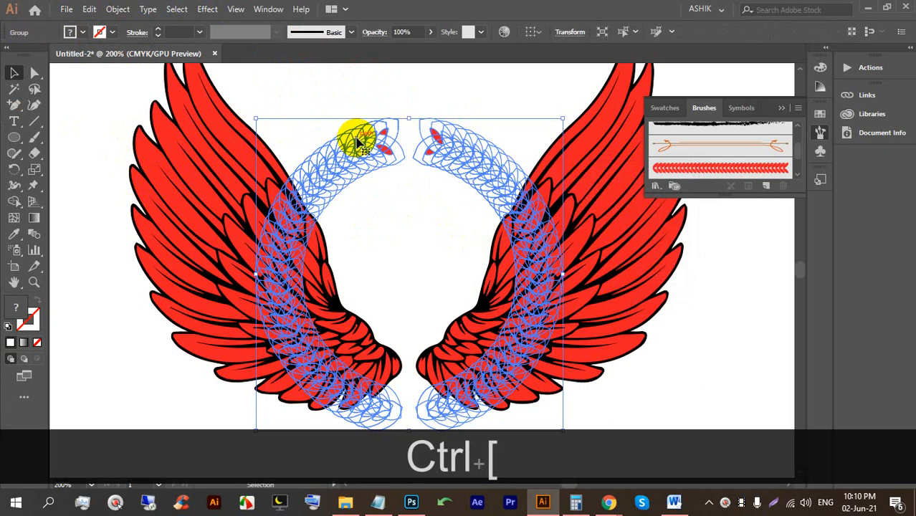
click(307, 104)
click(381, 146)
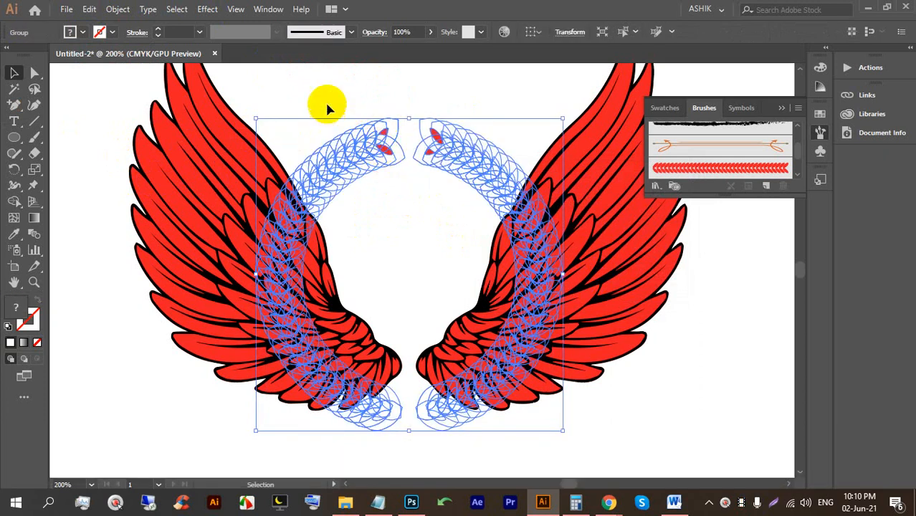
- Undo the wreath's backward moves and the white fill
key(ctrl+z)
key(ctrl+z)
key(ctrl+z)
key(ctrl+z)
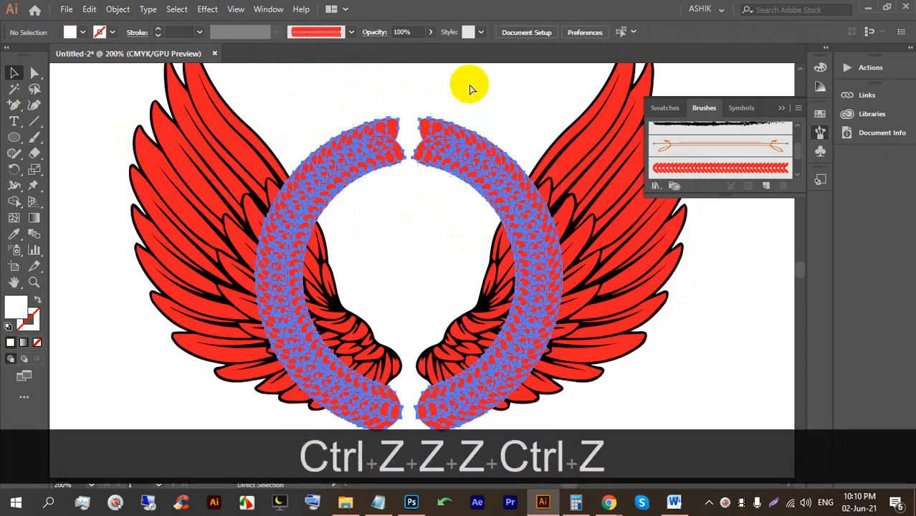
- Ungroup the offset wreath into its two halves and deselect them
click(445, 92)
click(443, 136)
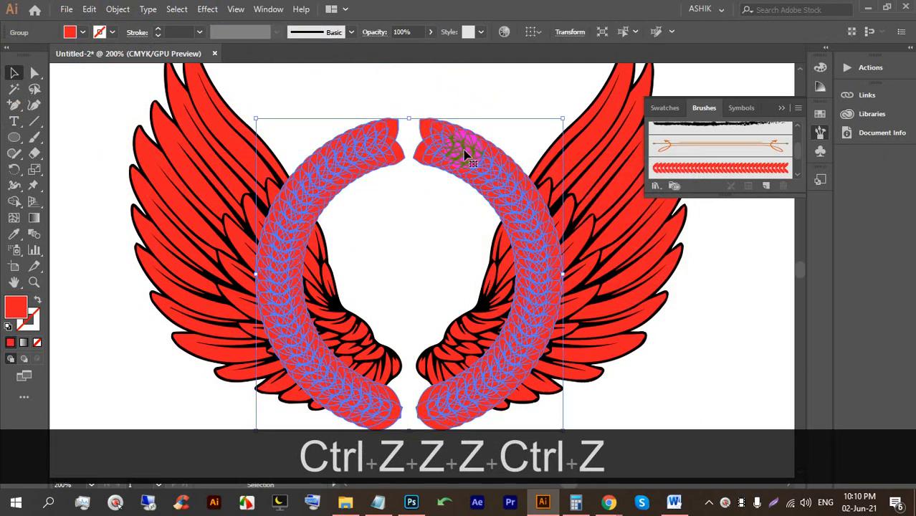
right_click(452, 147)
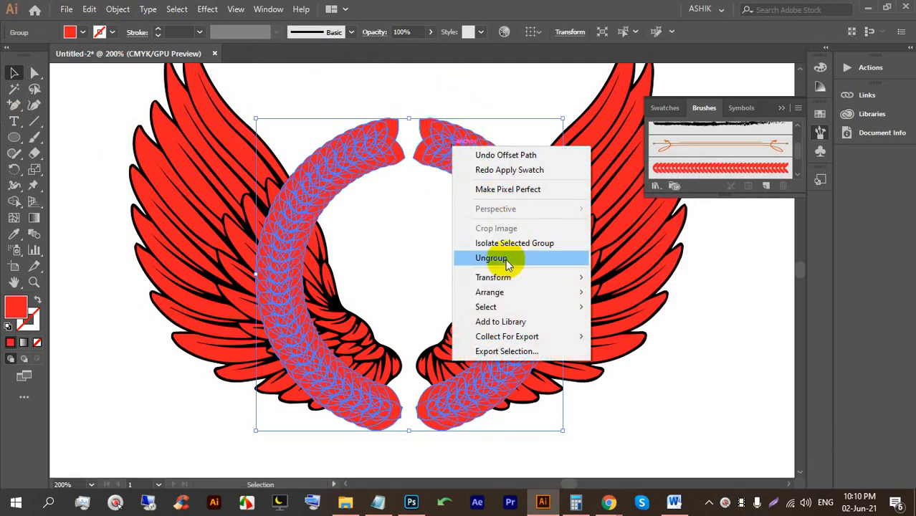
click(506, 260)
click(760, 355)
- Fill the right half of the offset wreath with white
click(471, 166)
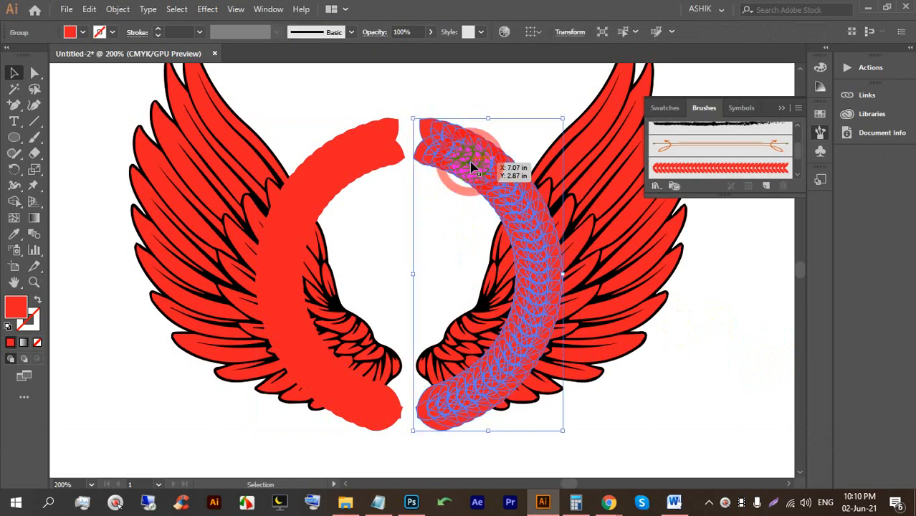
click(85, 35)
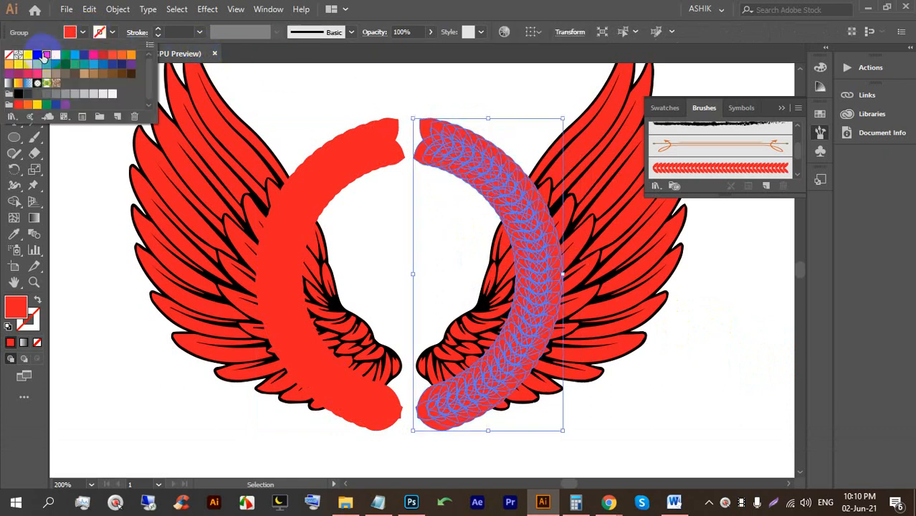
click(25, 56)
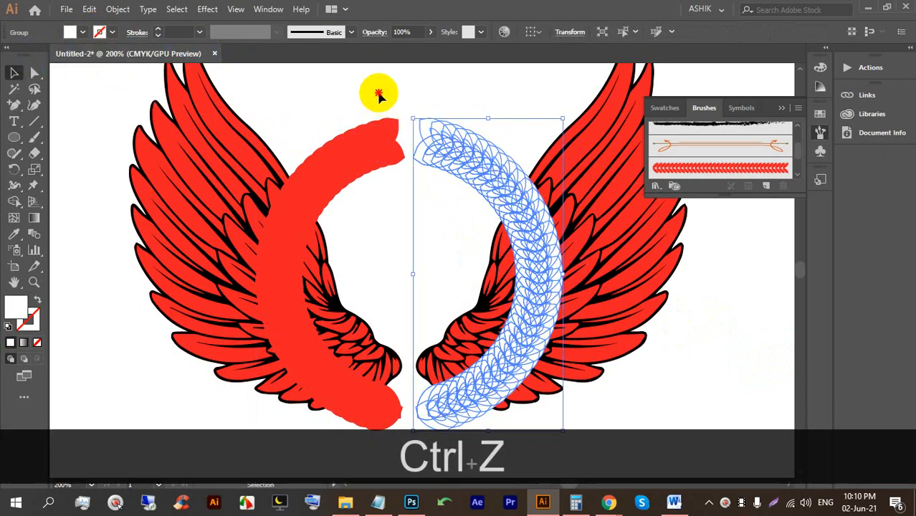
- Ungroup the left half of the offset wreath and try selecting its individual leaf paths at the upper end
click(364, 136)
right_click(363, 133)
click(387, 244)
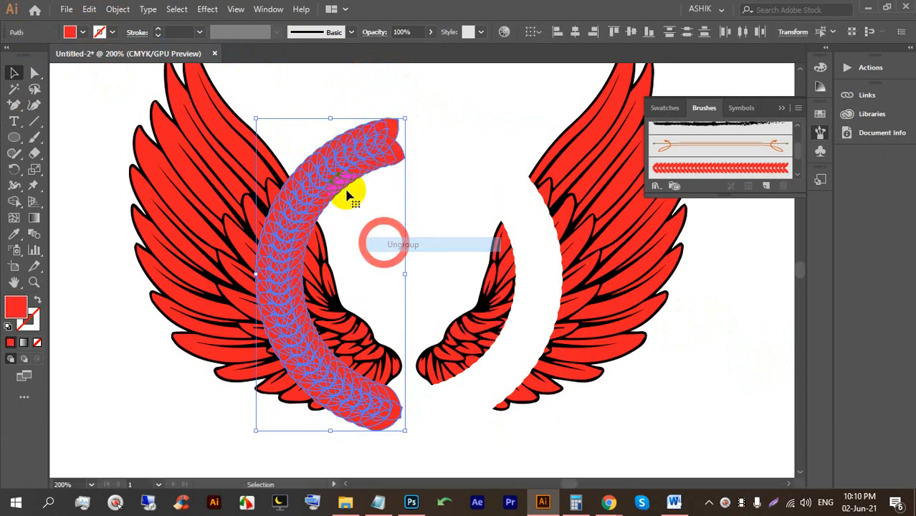
click(315, 89)
right_click(388, 129)
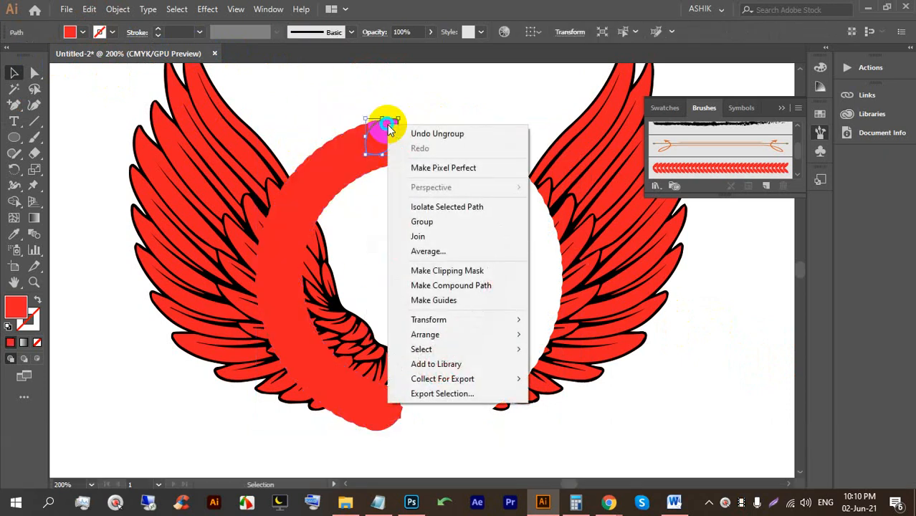
click(328, 106)
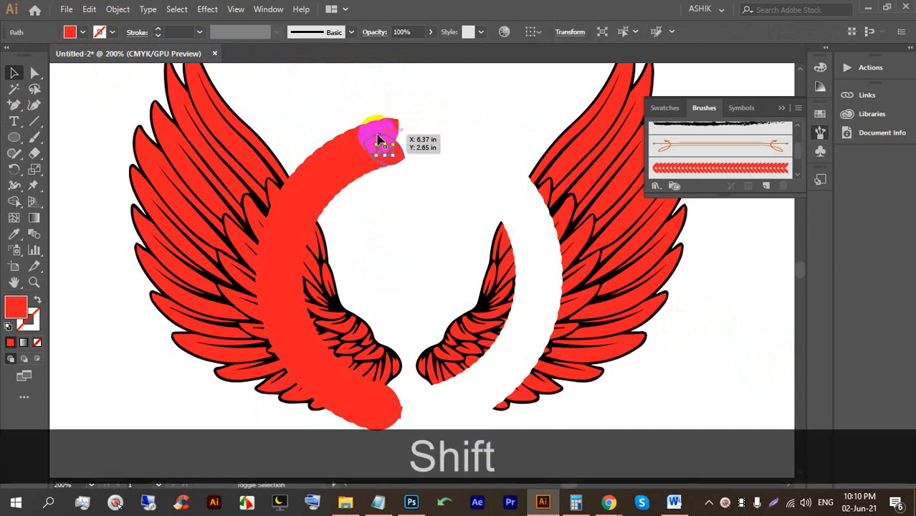
scroll(403, 205, down, 1)
- Undo the ungrouping, white fill and 2 mm offset back to the expanded leaf wreath, and deselect it
key(ctrl+alt+shift+z)
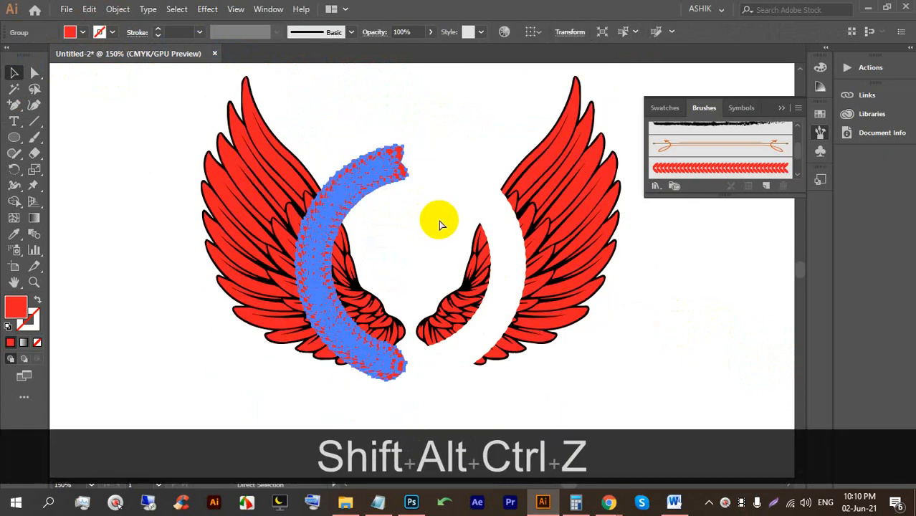
key(ctrl+alt+shift+z)
key(ctrl+z)
key(ctrl+z)
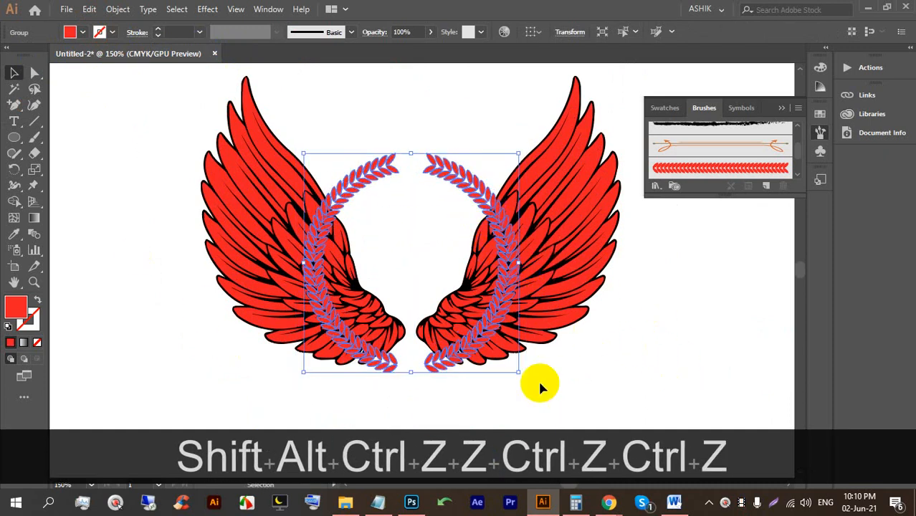
click(652, 366)
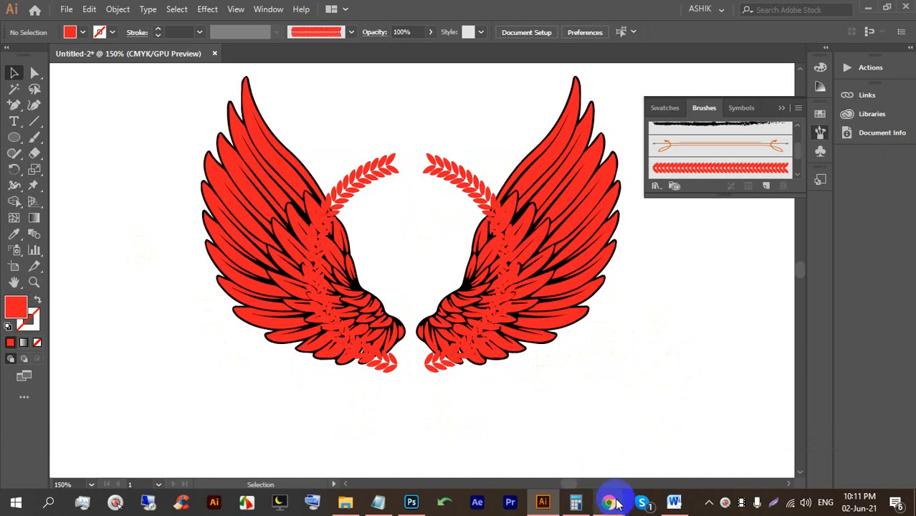
click(575, 427)
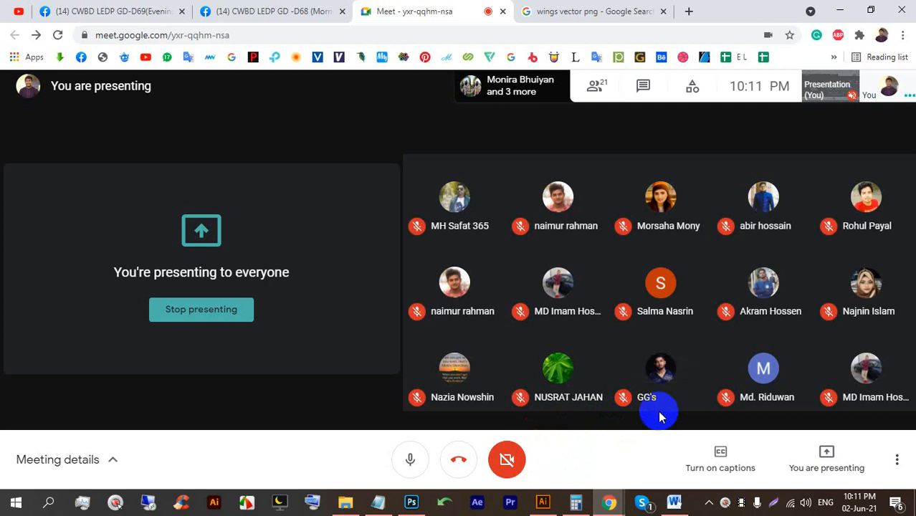
mouse_move(543, 504)
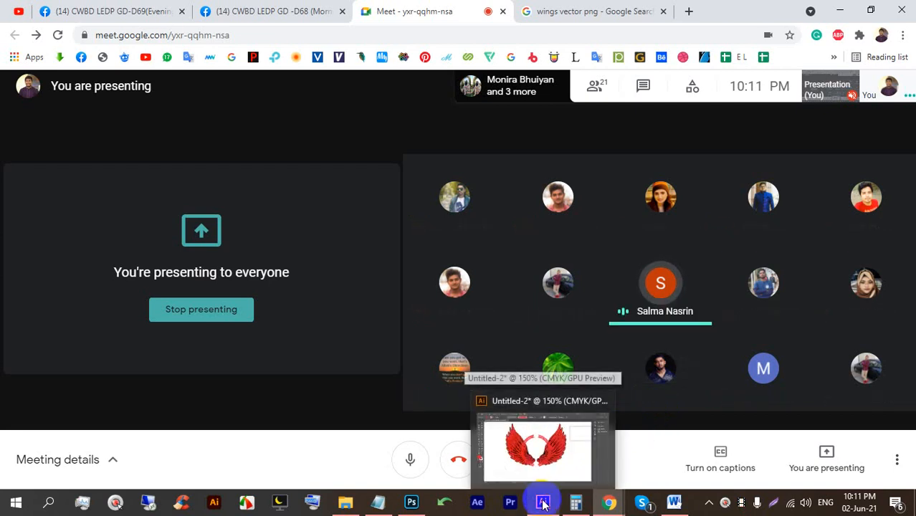
click(543, 504)
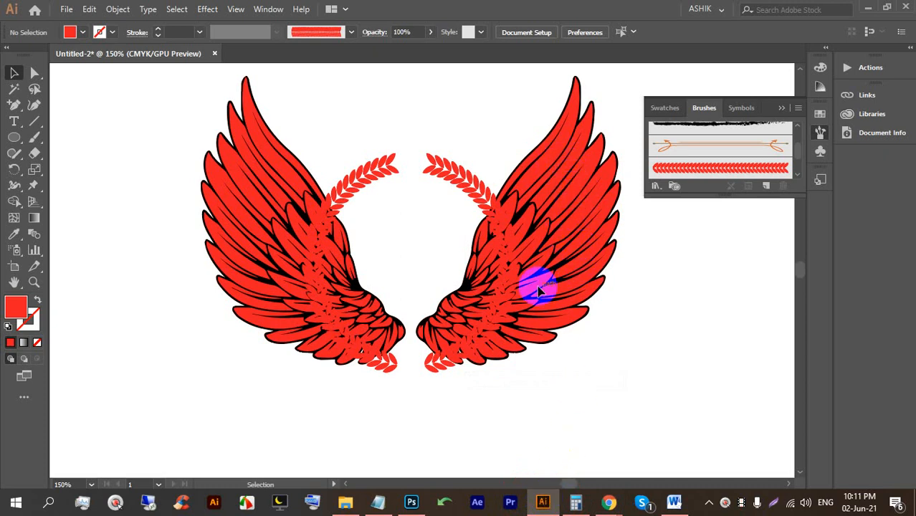
- Clear the artboard by deleting the leaf wreath and, after unlocking and showing all objects, the red wings
scroll(537, 272, down, 3)
drag(583, 338, 403, 190)
key(BackSpace)
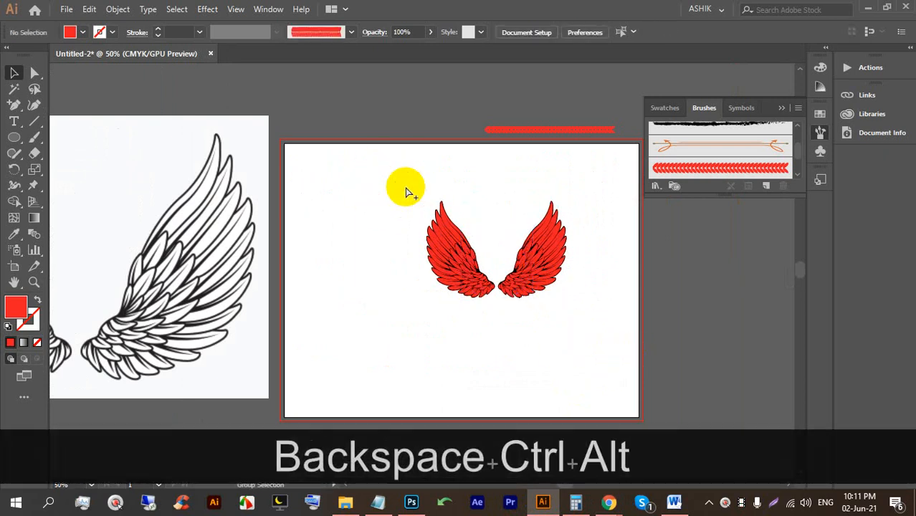
key(ctrl+alt+2)
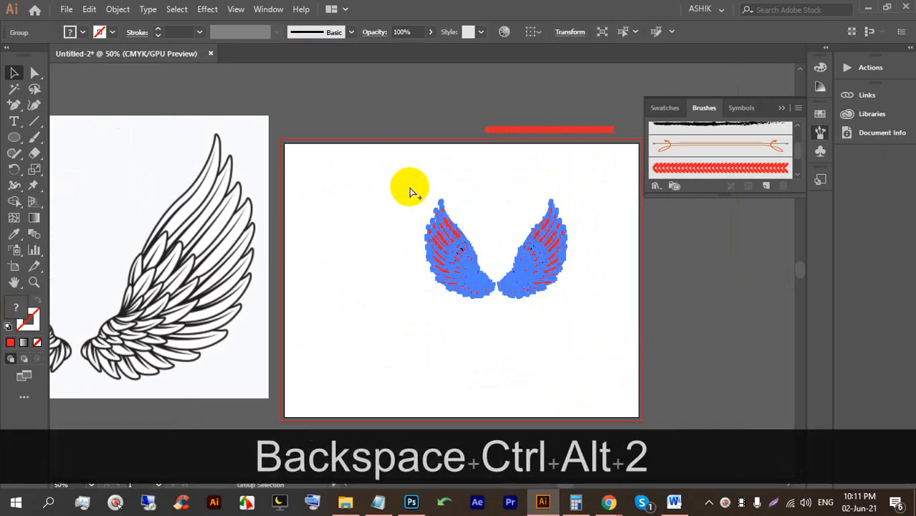
key(ctrl+alt+3)
drag(579, 289, 343, 208)
key(BackSpace)
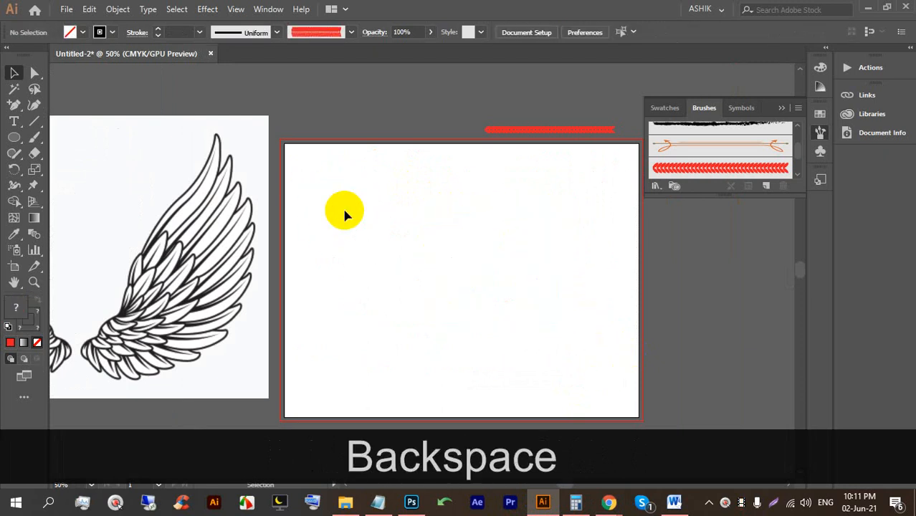
- Place a smaller copy of the embedded wings image on the upper part of the artboard
scroll(326, 210, down, 1)
drag(166, 244, 406, 271)
drag(426, 185, 425, 224)
scroll(424, 225, up, 4)
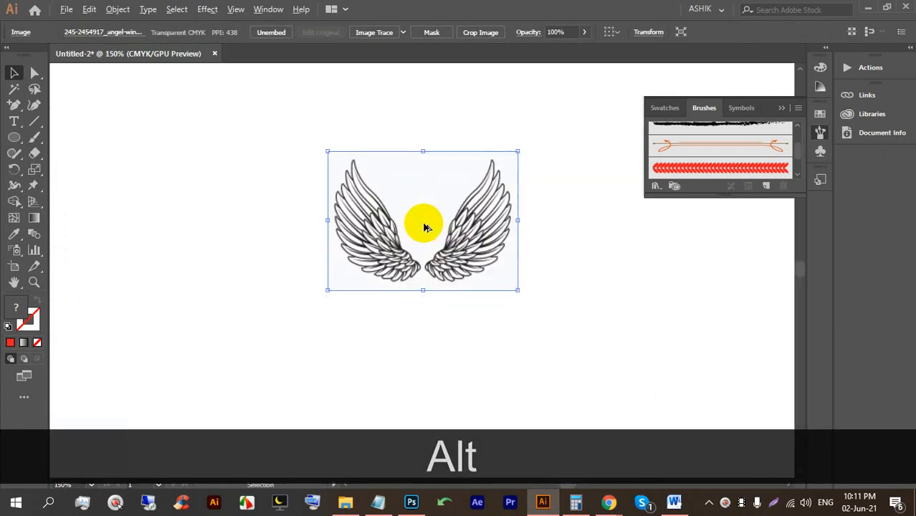
- Delete the red leaf strip lying above the artboard
scroll(425, 227, down, 2)
click(587, 135)
drag(497, 52, 395, 225)
scroll(463, 257, down, 2)
key(Delete)
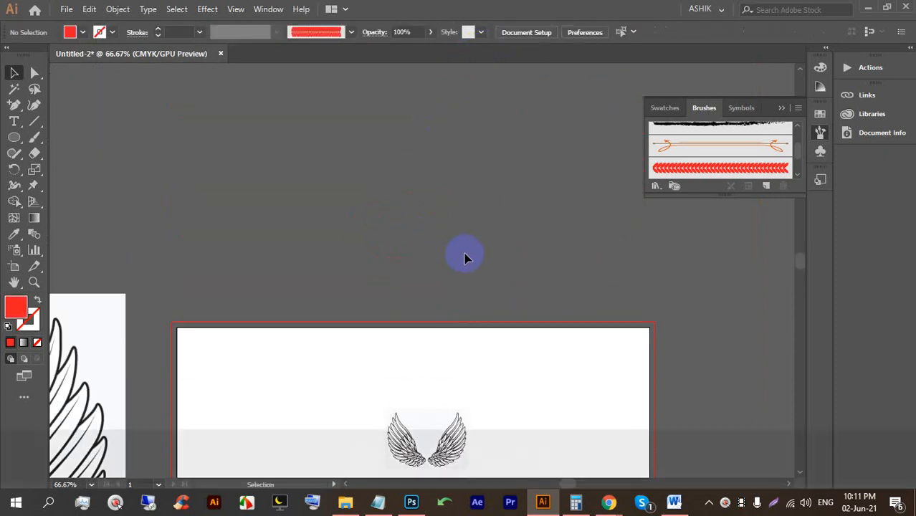
- Enlarge the wings image on the artboard to about 6.2 in wide and 4.6 in high
scroll(502, 383, up, 2)
click(477, 266)
scroll(396, 240, down, 1)
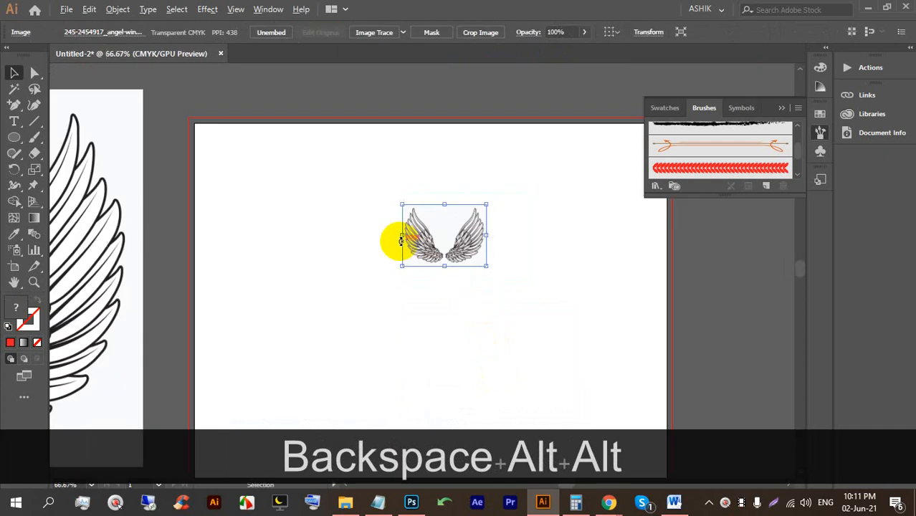
drag(439, 261, 444, 400)
scroll(435, 330, down, 2)
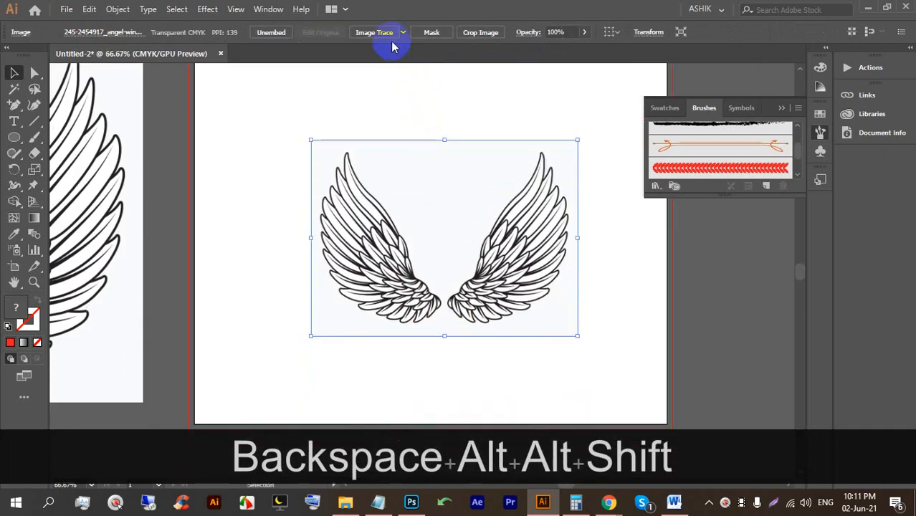
- Trace the wings image with the default preset, then expand and ungroup the result
click(372, 32)
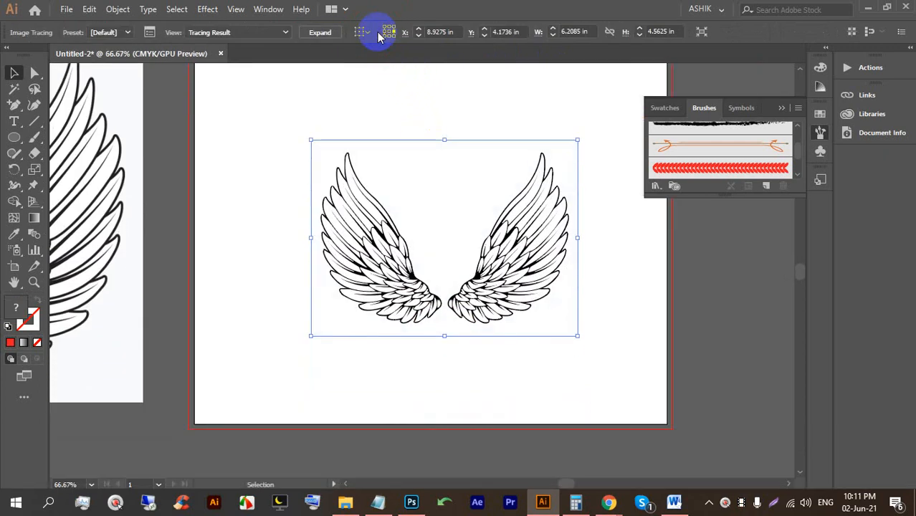
click(319, 33)
right_click(439, 166)
click(474, 268)
- Delete the white background shape around the traced wings
click(606, 261)
click(451, 156)
key(BackSpace)
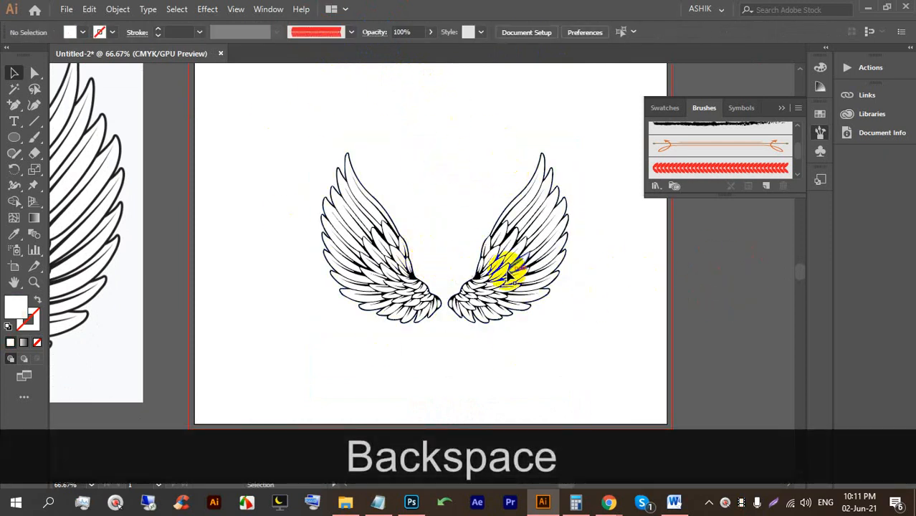
- Examine the feather outlines of the traced wings at closer and wider views
scroll(566, 244, up, 1)
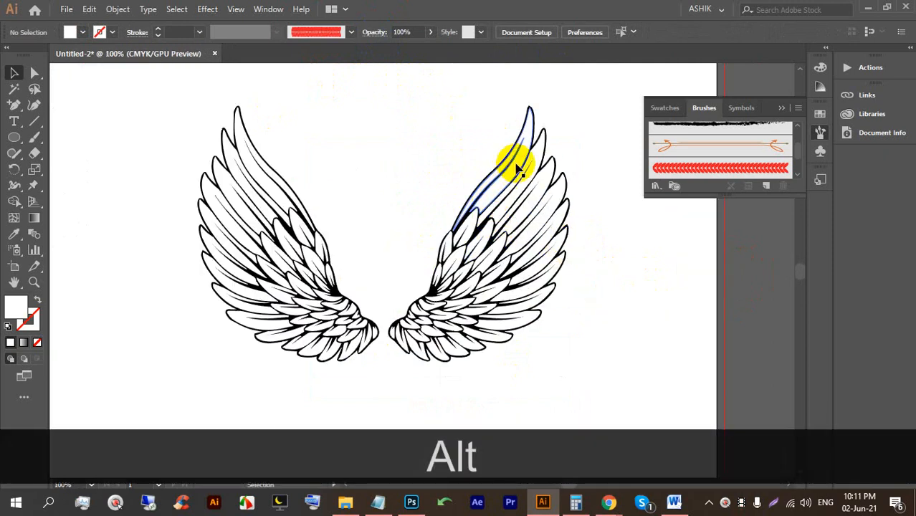
scroll(463, 292, down, 1)
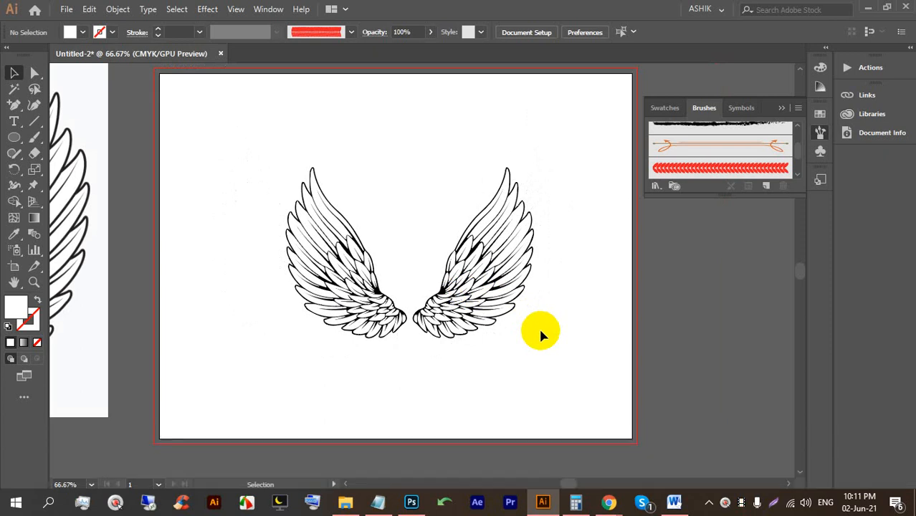
scroll(302, 199, up, 1)
scroll(304, 204, down, 1)
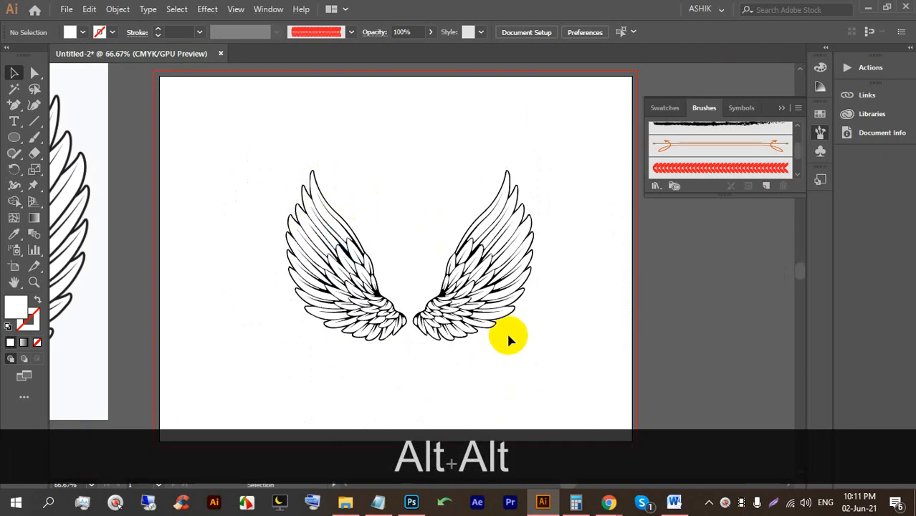
scroll(505, 308, up, 1)
scroll(495, 304, down, 1)
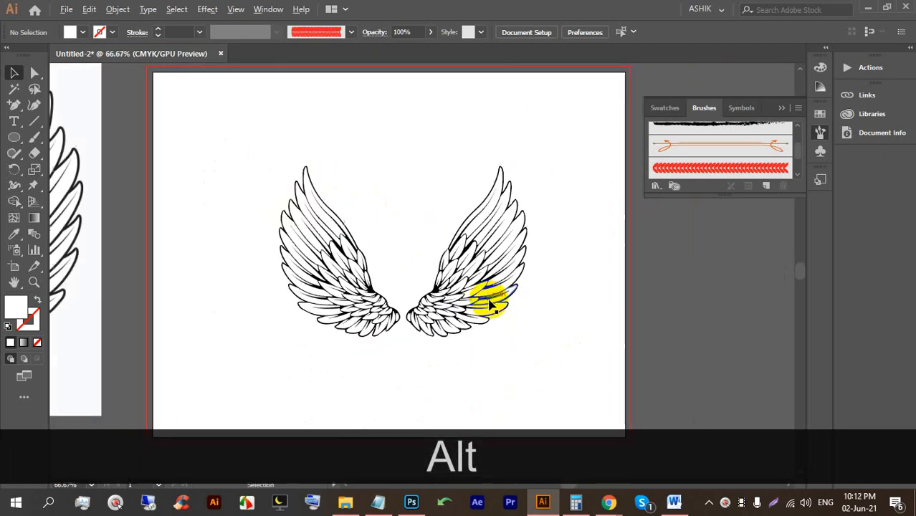
scroll(502, 273, up, 1)
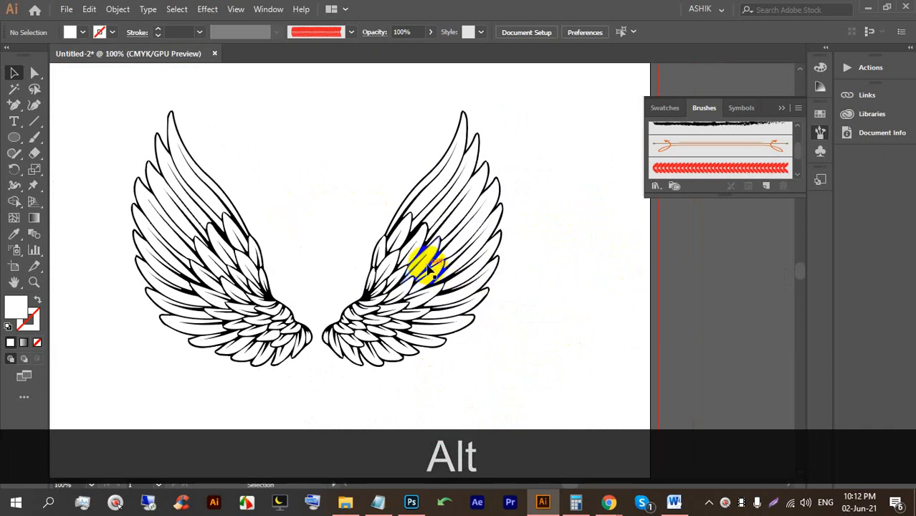
scroll(422, 262, down, 1)
- Draw a rectangle covering both wings and fill it with CMYK Yellow
drag(16, 137, 57, 135)
drag(141, 110, 532, 381)
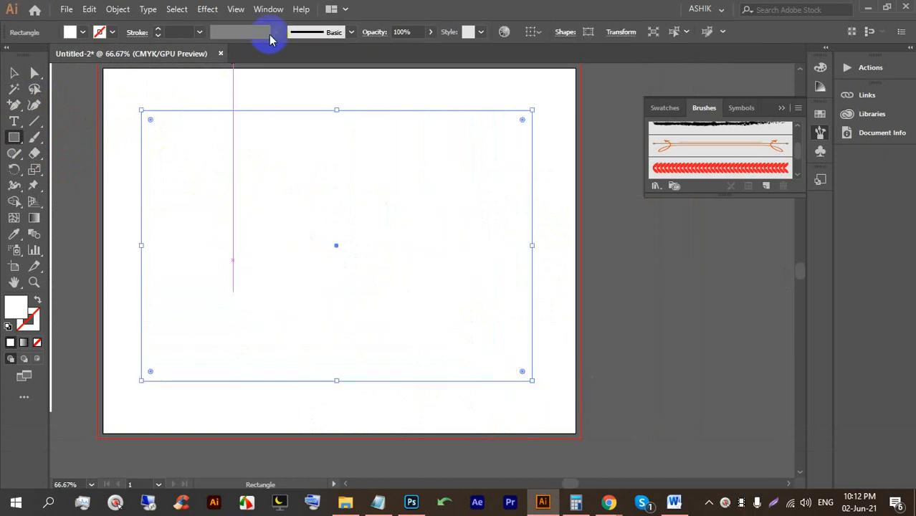
click(82, 32)
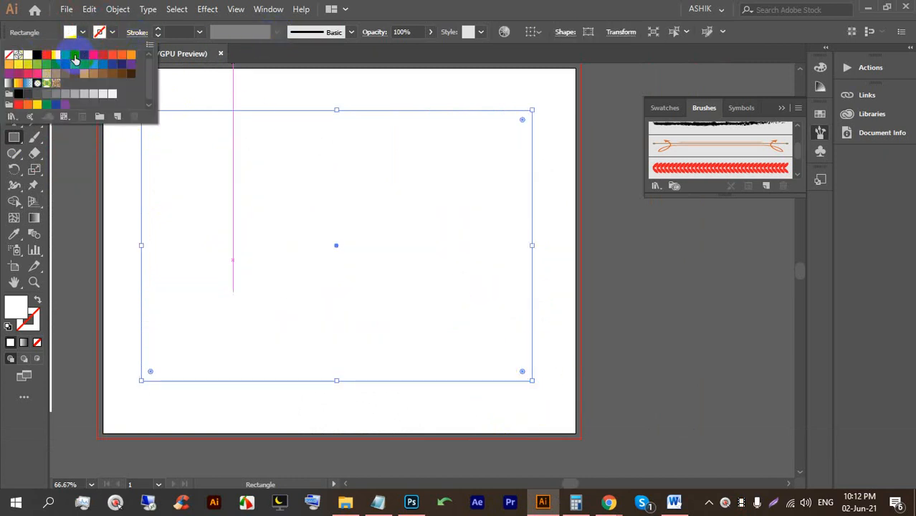
click(56, 56)
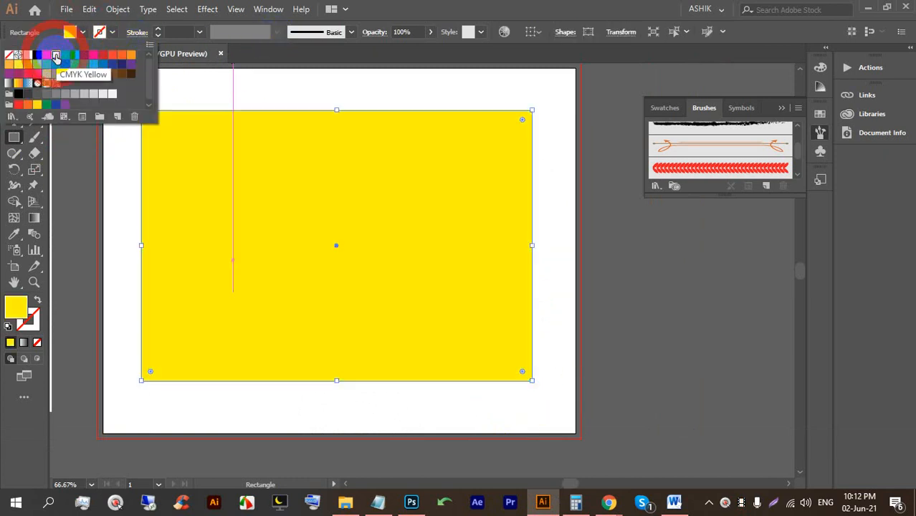
click(459, 8)
click(259, 86)
- Set the yellow rectangle's blending mode to Multiply
click(276, 130)
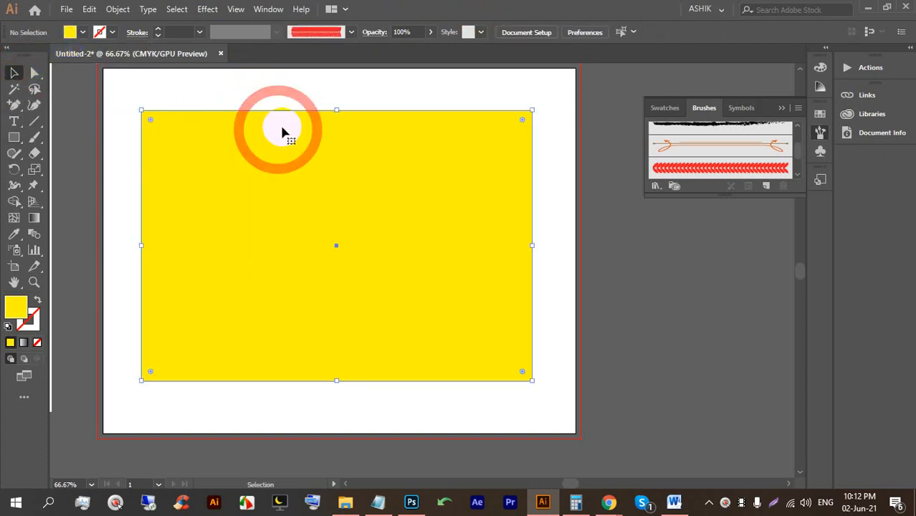
click(268, 8)
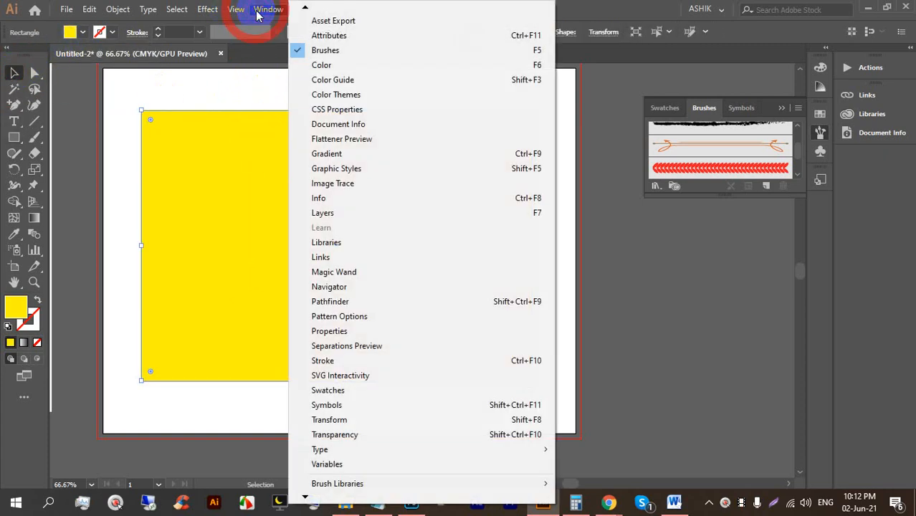
scroll(307, 459, down, 3)
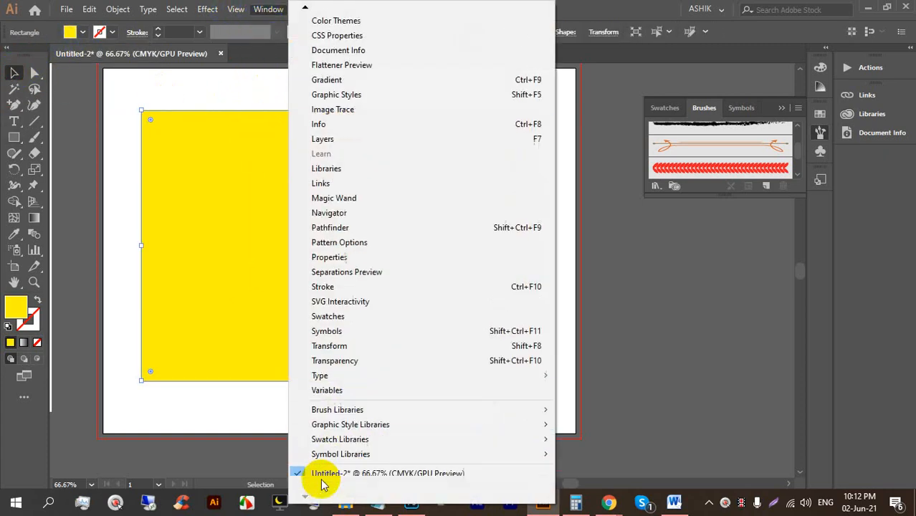
click(372, 363)
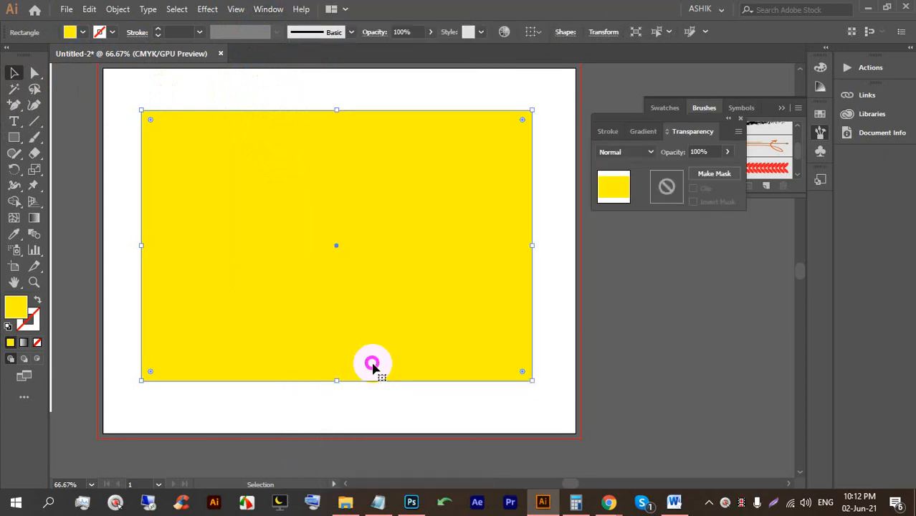
click(621, 158)
click(623, 199)
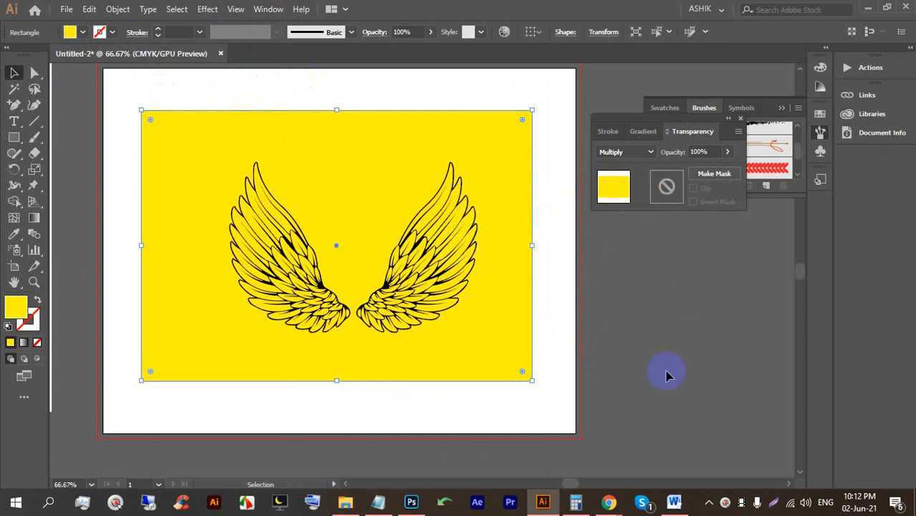
- Select the wings with the yellow rectangle and remove the yellow area outside the wings with the Shape Builder
click(548, 317)
drag(431, 402, 246, 182)
scroll(297, 248, up, 1)
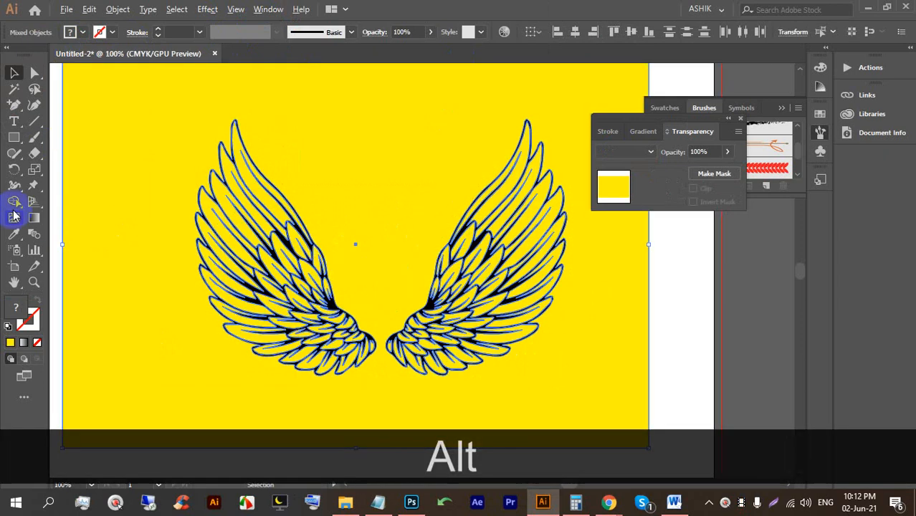
click(14, 203)
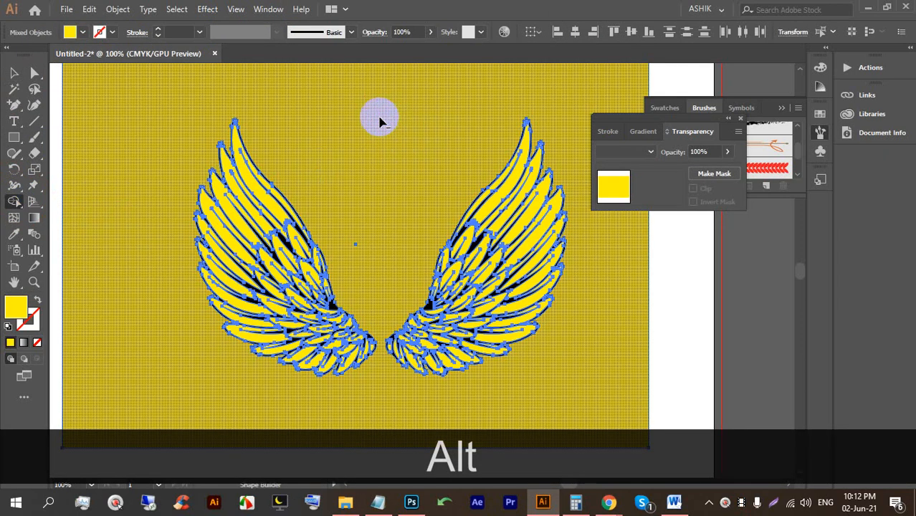
alt+click(379, 122)
scroll(326, 229, down, 1)
click(14, 73)
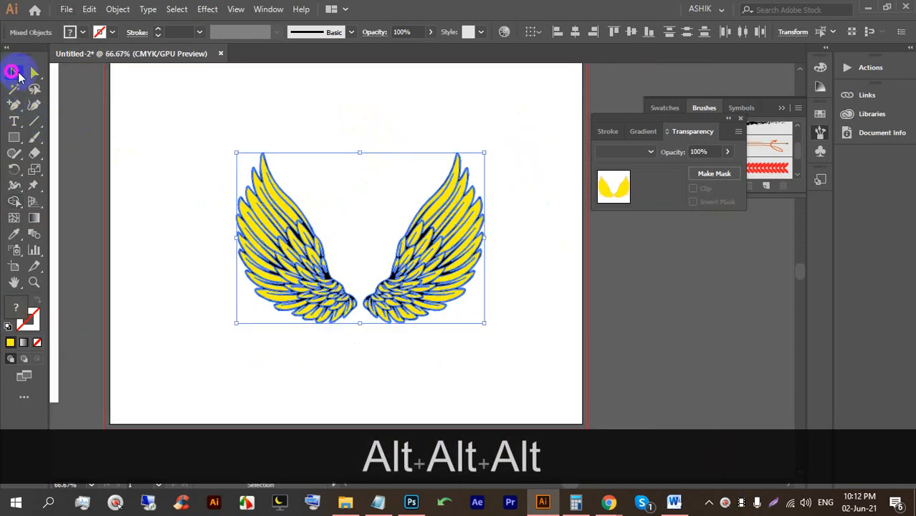
click(173, 95)
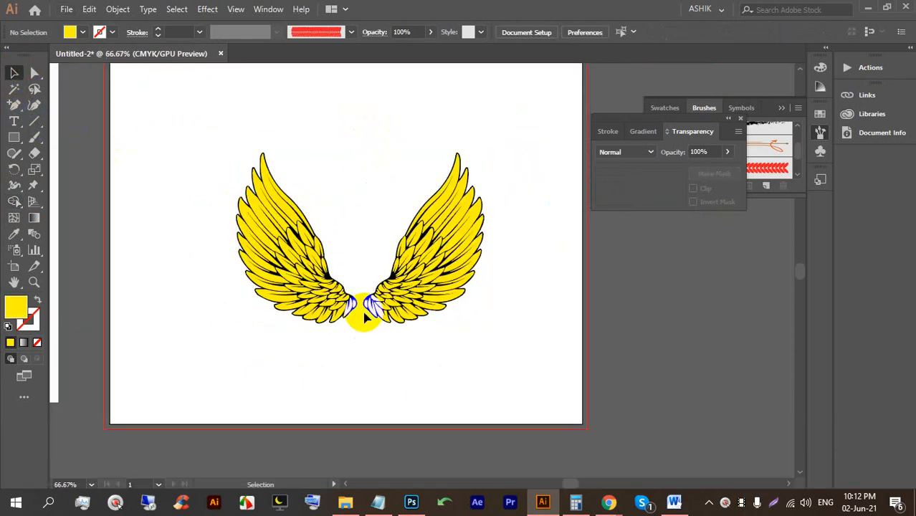
- Move the complete yellow wings upward and slightly to the left on the artboard
scroll(385, 261, down, 1)
scroll(385, 262, up, 1)
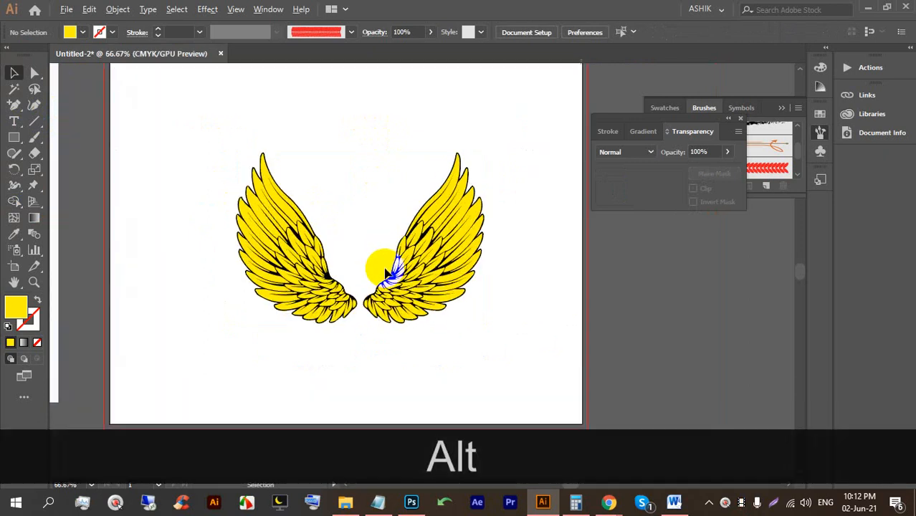
scroll(398, 322, up, 4)
click(13, 76)
scroll(184, 169, down, 3)
drag(190, 135, 501, 371)
drag(440, 296, 430, 229)
click(515, 267)
- Select all parts of both yellow wings and group them
scroll(124, 292, up, 1)
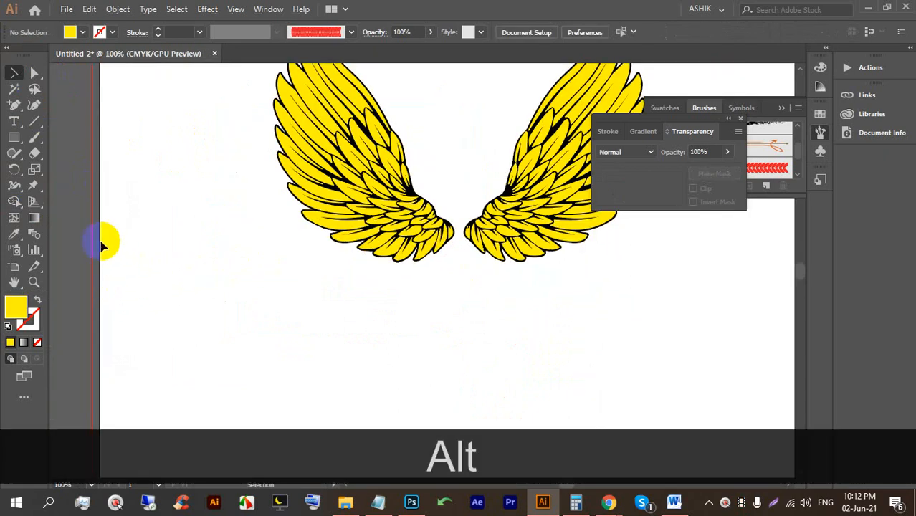
scroll(542, 251, up, 4)
drag(533, 246, 430, 268)
click(564, 329)
drag(587, 369, 152, 93)
key(ctrl+g)
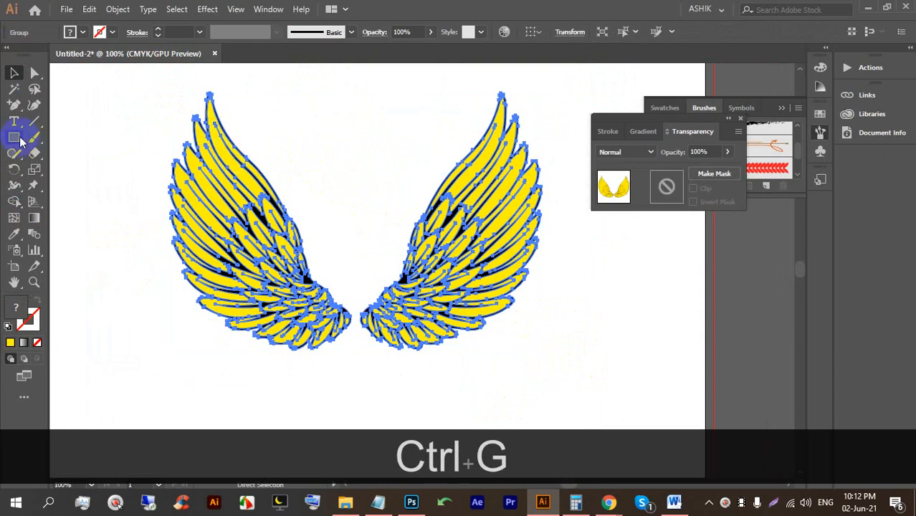
- Draw a circle with the Ellipse tool over the inner parts of the wings and center it between them
click(13, 140)
click(61, 167)
drag(346, 266, 436, 356)
click(11, 73)
click(352, 129)
drag(349, 224, 358, 229)
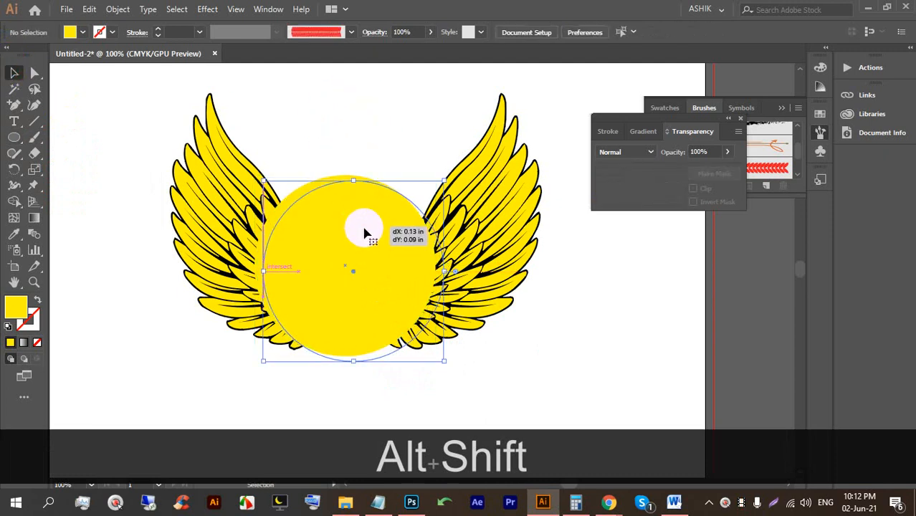
- Remove the circle's fill and give it a thin black stroke
click(77, 33)
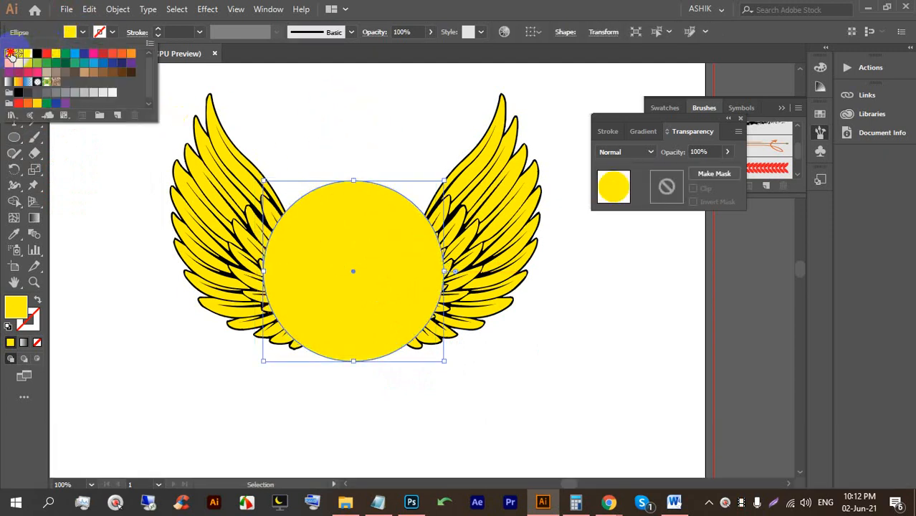
click(10, 54)
click(158, 31)
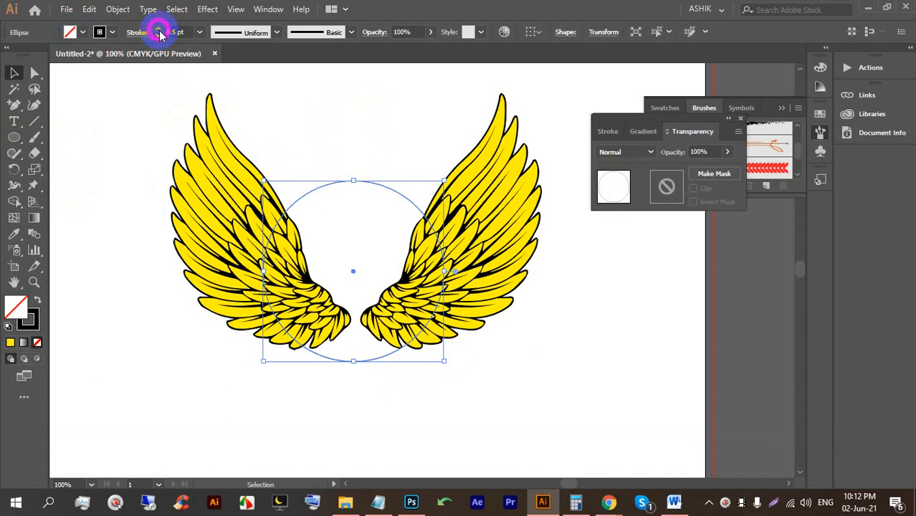
- Draw a tall narrow ellipse about 0.49 in wide and 0.94 in high on the empty area below the wings
click(368, 123)
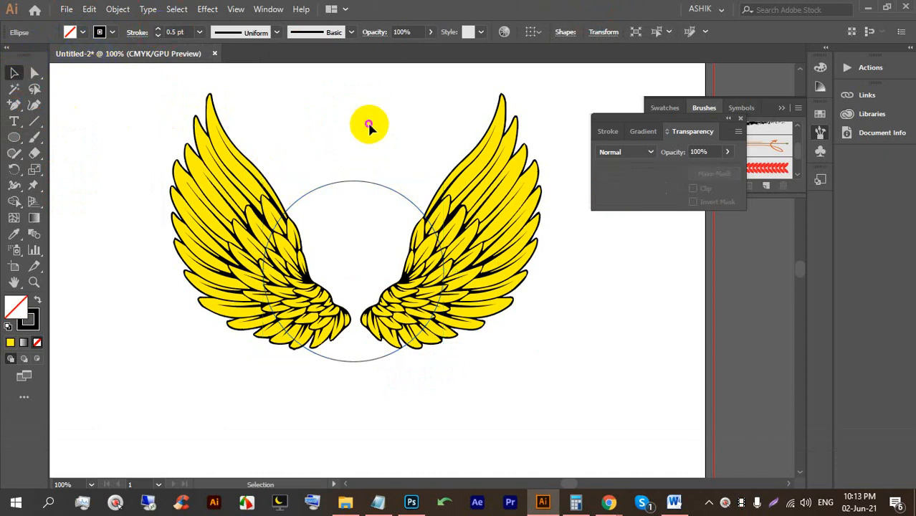
scroll(331, 272, down, 4)
scroll(332, 275, up, 2)
scroll(332, 275, up, 1)
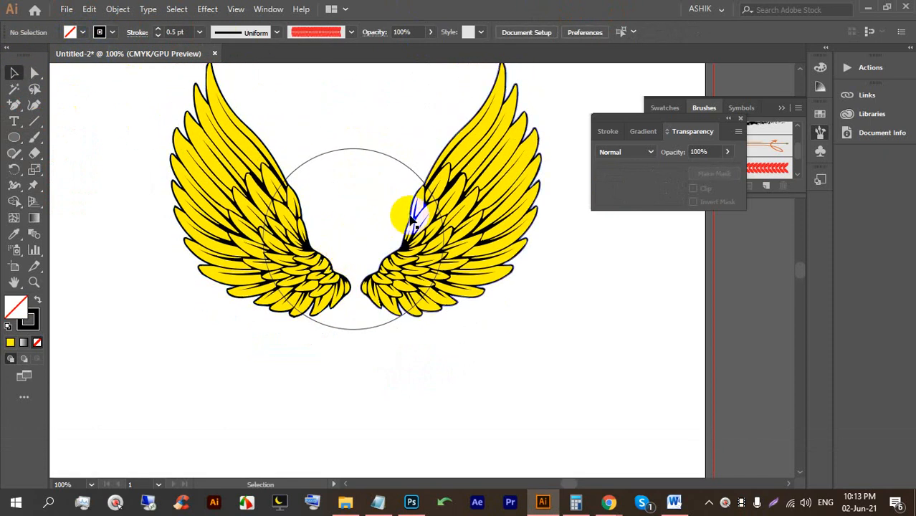
scroll(399, 204, down, 2)
drag(22, 141, 85, 170)
scroll(267, 297, down, 2)
scroll(215, 308, up, 2)
drag(191, 278, 215, 344)
scroll(215, 343, up, 3)
- Fill the tall ellipse with red and remove its stroke
click(82, 33)
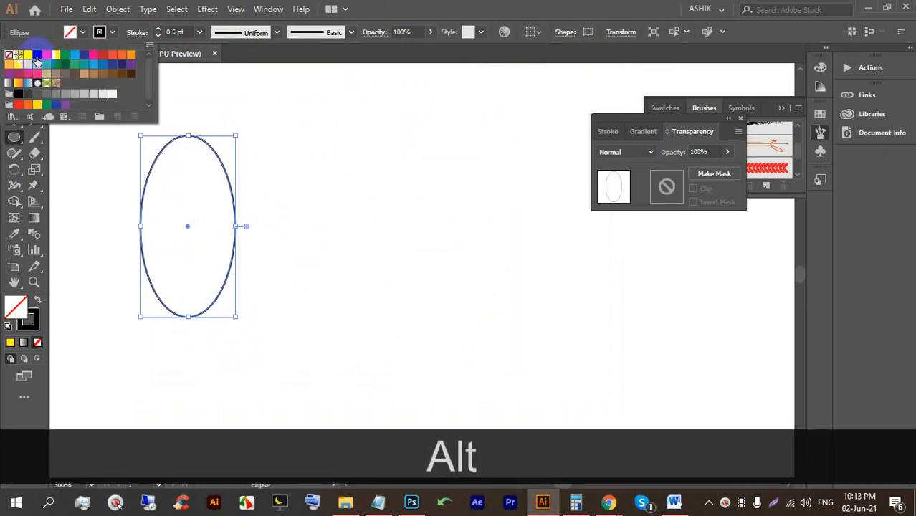
click(45, 56)
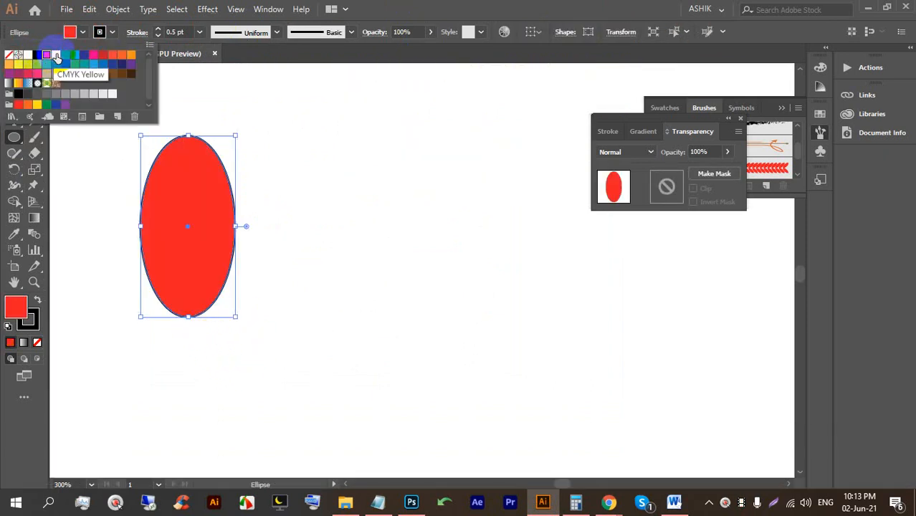
click(491, 9)
click(15, 72)
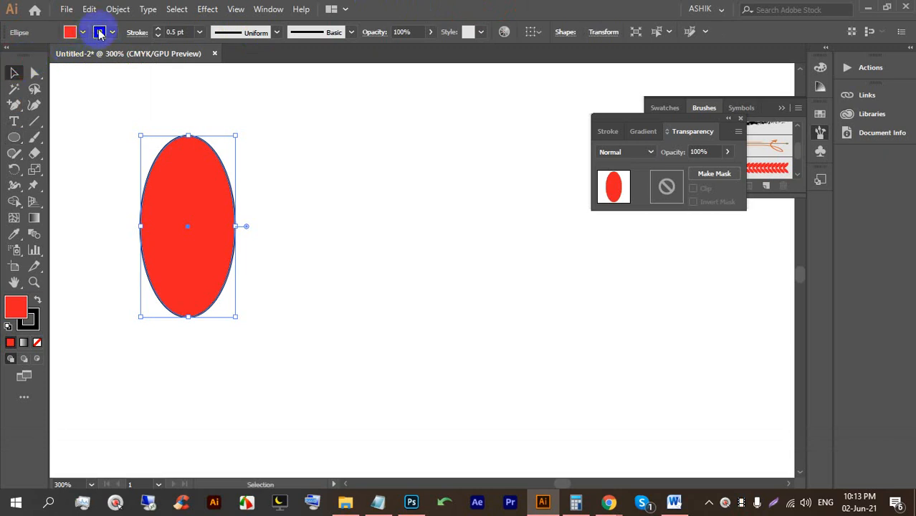
click(83, 32)
click(10, 58)
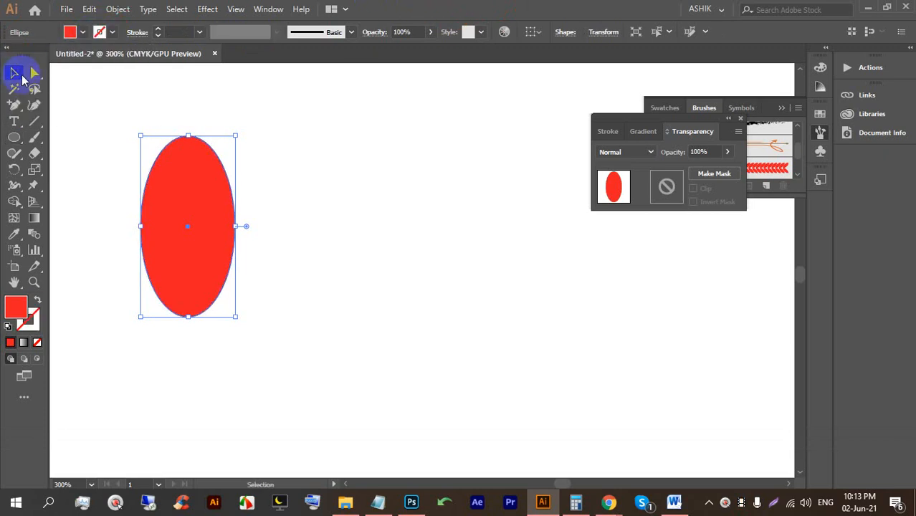
- Duplicate the red ellipse horizontally so the two overlap, and nudge the copy two increments to the left
drag(171, 207, 219, 209)
click(345, 206)
drag(386, 319, 117, 162)
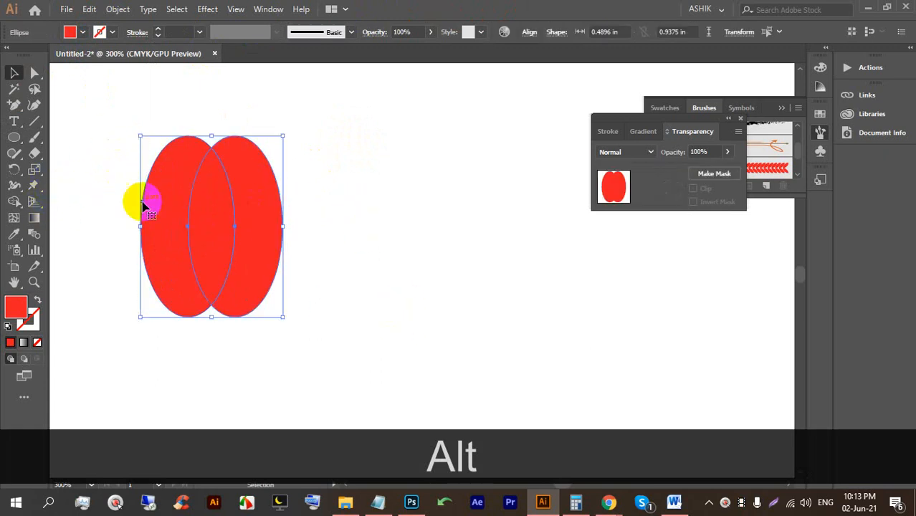
click(303, 205)
click(266, 208)
key(Left)
key(Left)
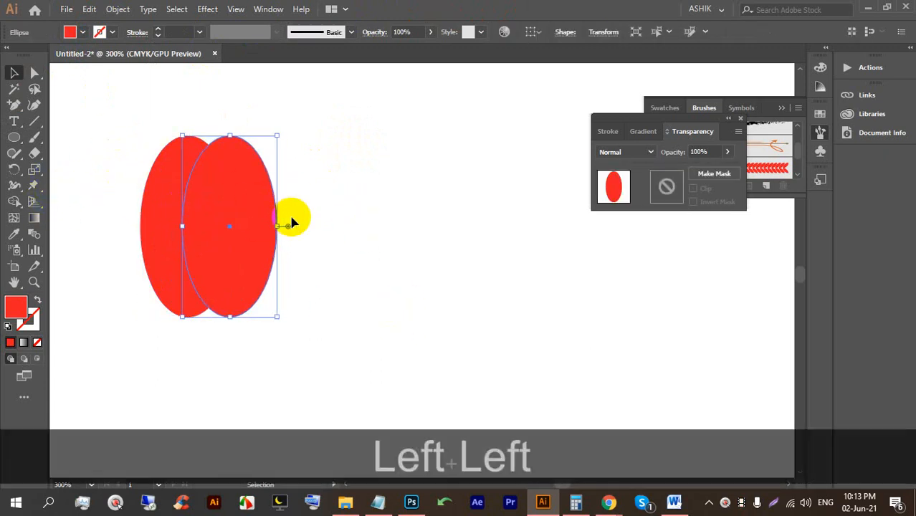
- Remove the outer parts of both ellipses with Shape Builder, keeping only the pointed leaf where they overlap
drag(405, 352, 199, 212)
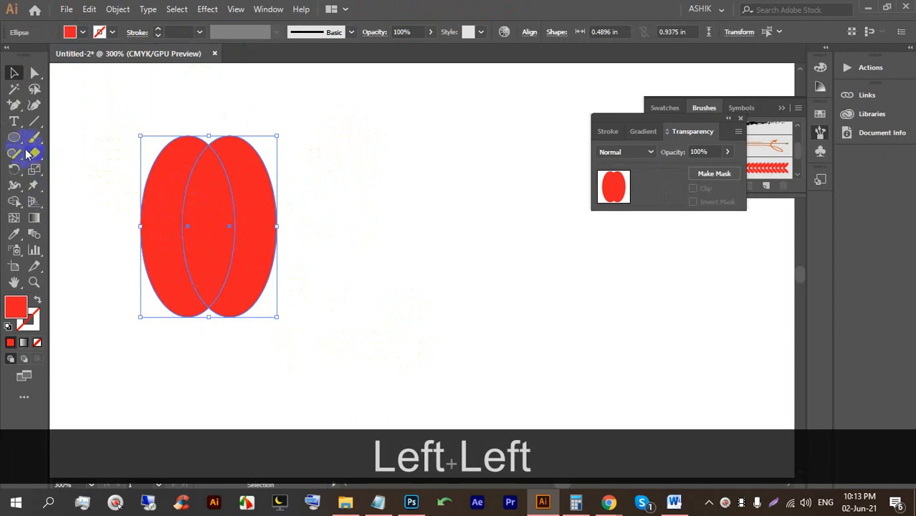
click(18, 203)
alt+click(163, 168)
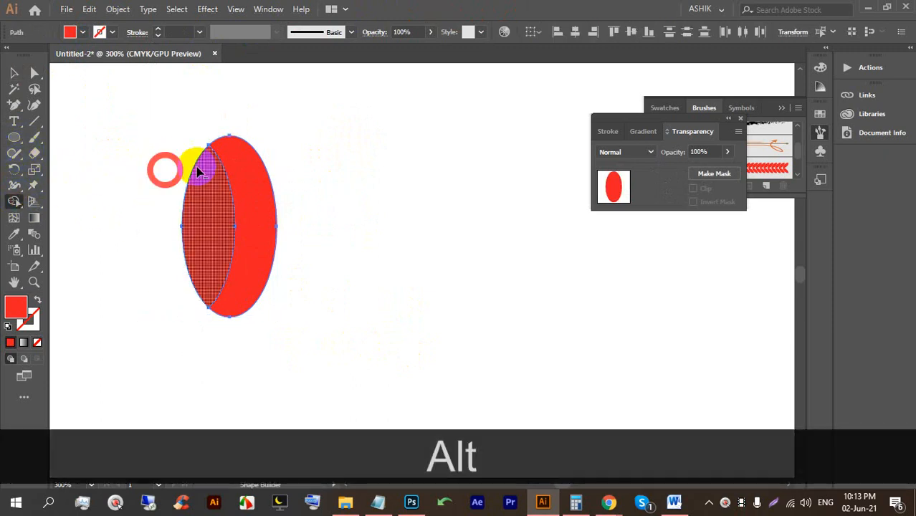
alt+click(247, 151)
click(14, 74)
click(306, 127)
- Tilt the leaf counterclockwise so its upper tip leans left, and delete the upright duplicate
click(215, 147)
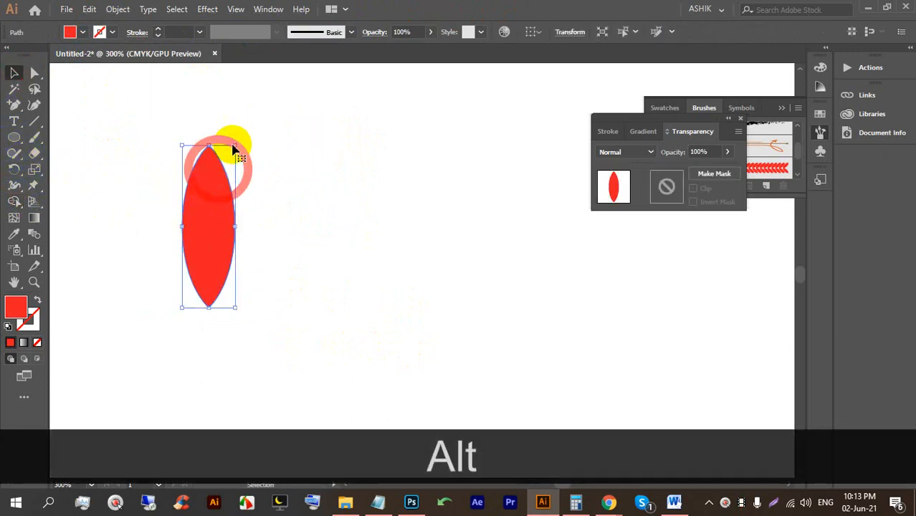
drag(239, 137, 205, 136)
click(275, 165)
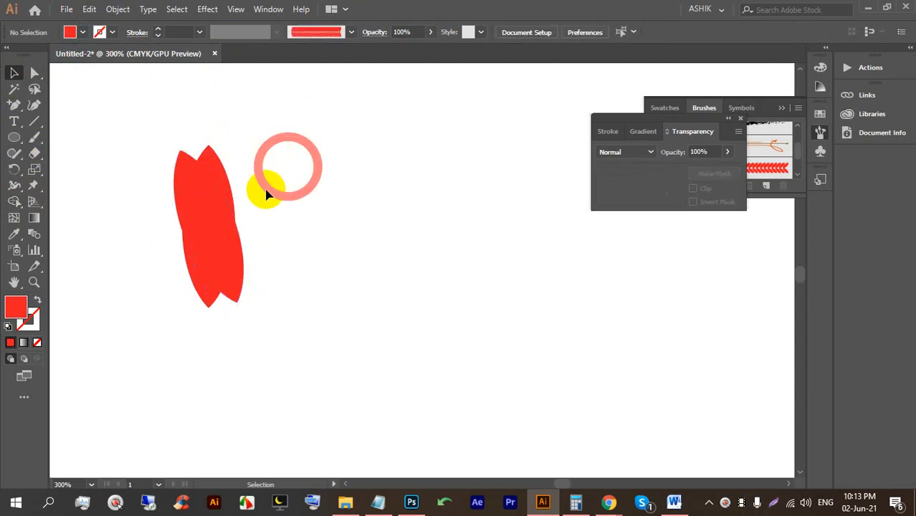
click(219, 165)
key(BackSpace)
drag(194, 184, 180, 188)
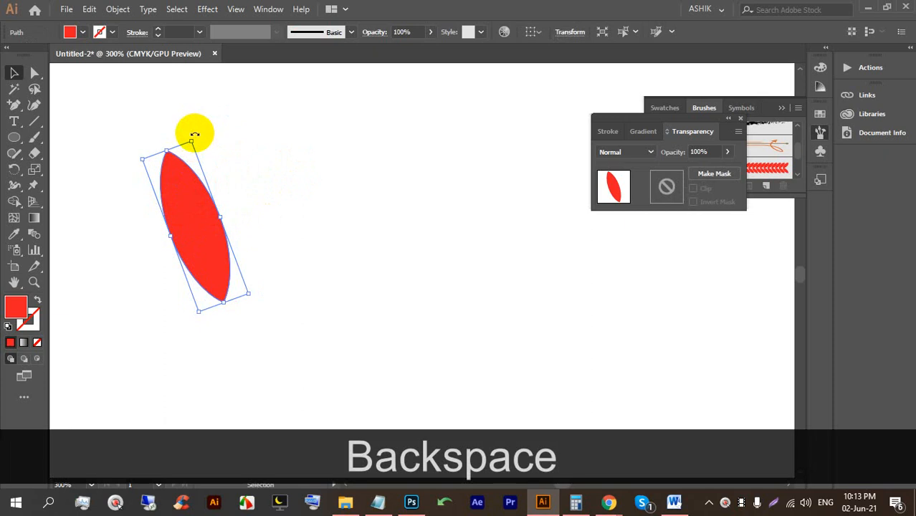
drag(195, 134, 172, 134)
- Reflect a copy of the leaf horizontally and place it beside the original to form a V-shaped pair
right_click(188, 190)
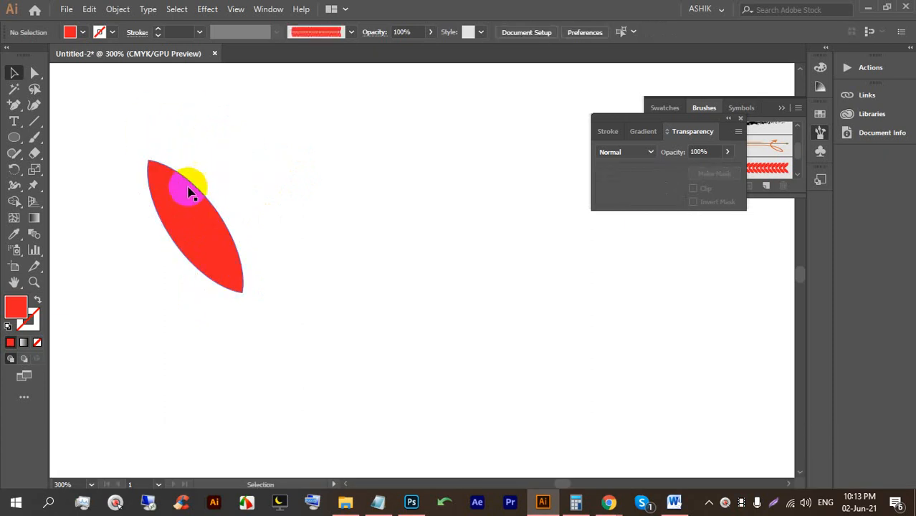
click(239, 385)
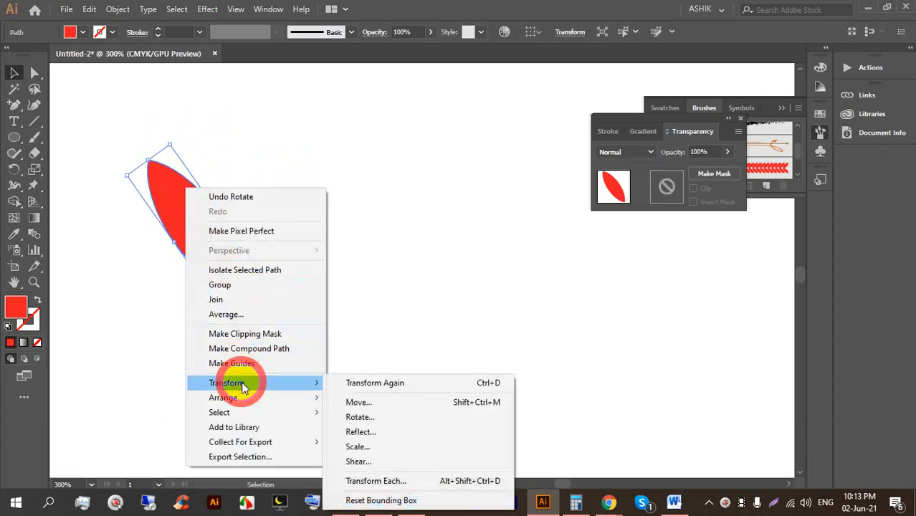
click(359, 432)
click(523, 337)
drag(205, 225, 306, 223)
- Select both leaves and rotate the pair 90° clockwise so the V opens to the right
drag(405, 305, 143, 178)
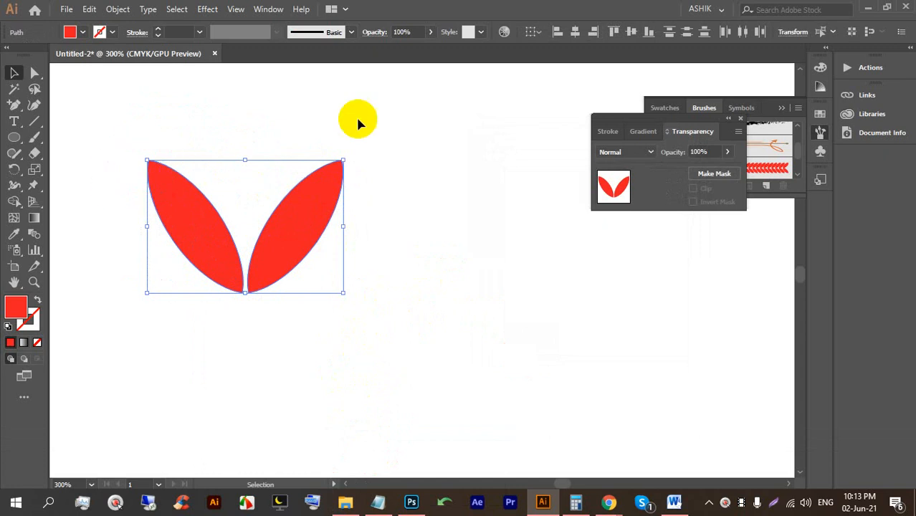
click(458, 204)
drag(387, 288, 148, 162)
drag(349, 152, 297, 240)
- Duplicate the leaf pair to the right and repeat the transformation many times to build a long row of leaves
click(258, 203)
drag(258, 203, 332, 198)
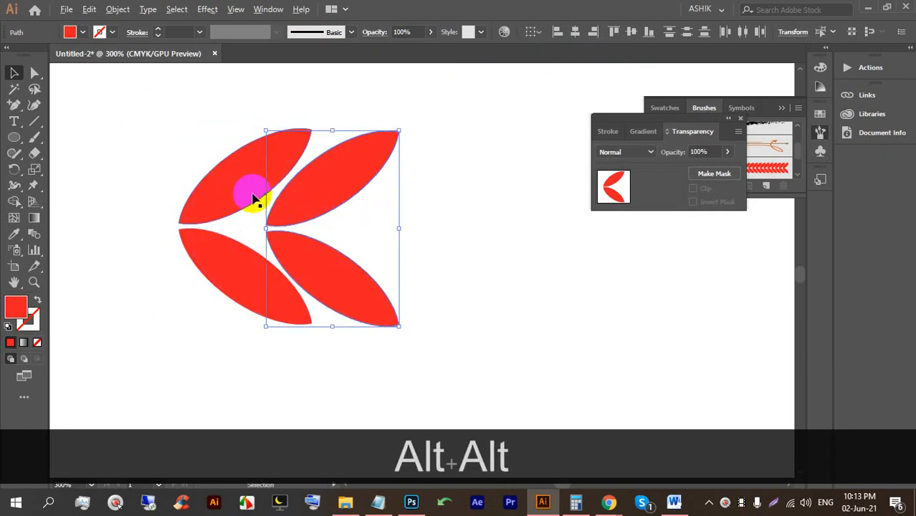
scroll(256, 194, down, 4)
key(ctrl+d)
key(ctrl+d)
key(ctrl+d)
key(ctrl+d)
key(ctrl+d)
key(ctrl+d)
key(ctrl+d)
key(ctrl+d)
key(ctrl+d)
key(ctrl+d)
key(ctrl+d)
key(ctrl+d)
key(ctrl+d)
key(ctrl+d)
key(ctrl+d)
key(ctrl+d)
key(ctrl+d)
key(ctrl+d)
key(ctrl+d)
key(ctrl+d)
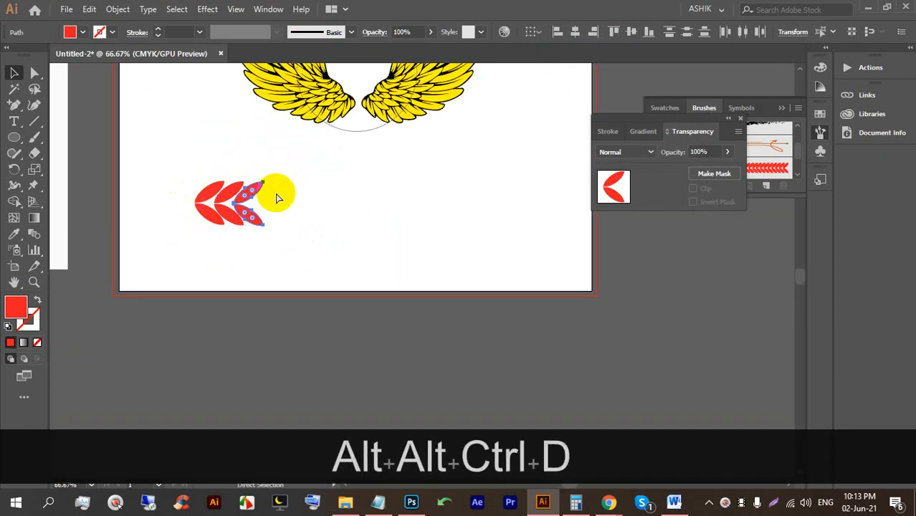
- Select the entire leaf row, scale it down and place it on the artboard below the wings and circle
scroll(491, 274, down, 2)
drag(719, 280, 326, 227)
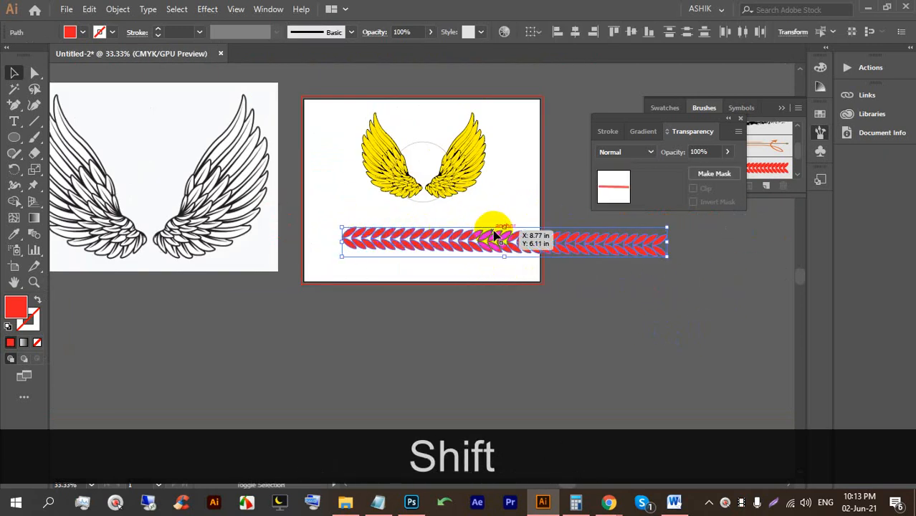
drag(503, 231, 491, 245)
scroll(465, 241, up, 3)
drag(419, 256, 296, 167)
drag(462, 163, 318, 169)
scroll(322, 149, up, 2)
scroll(363, 169, down, 1)
scroll(378, 164, up, 1)
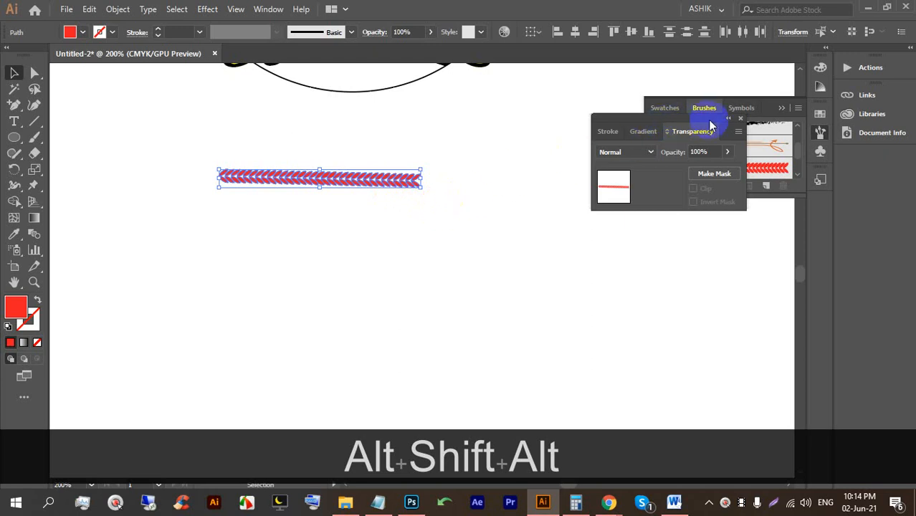
- Create a new art brush from the selected red leaf strip, keeping the default brush options
click(740, 118)
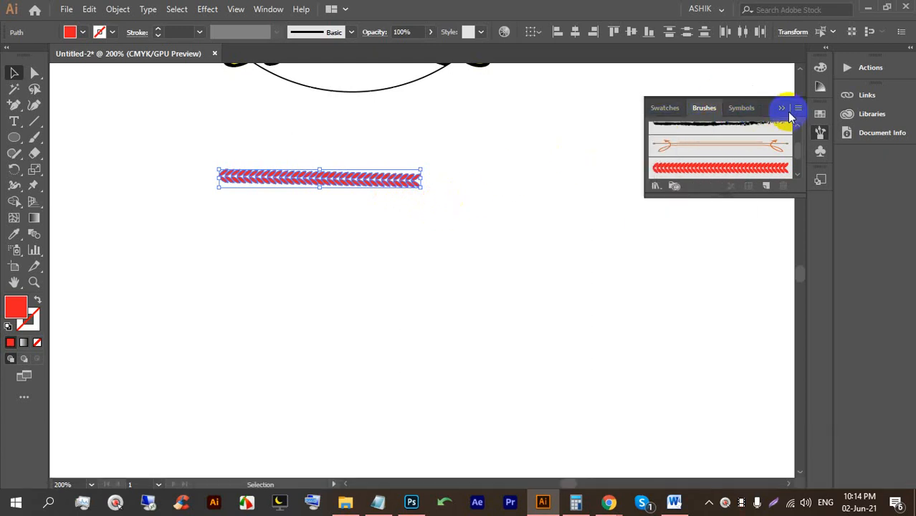
click(799, 108)
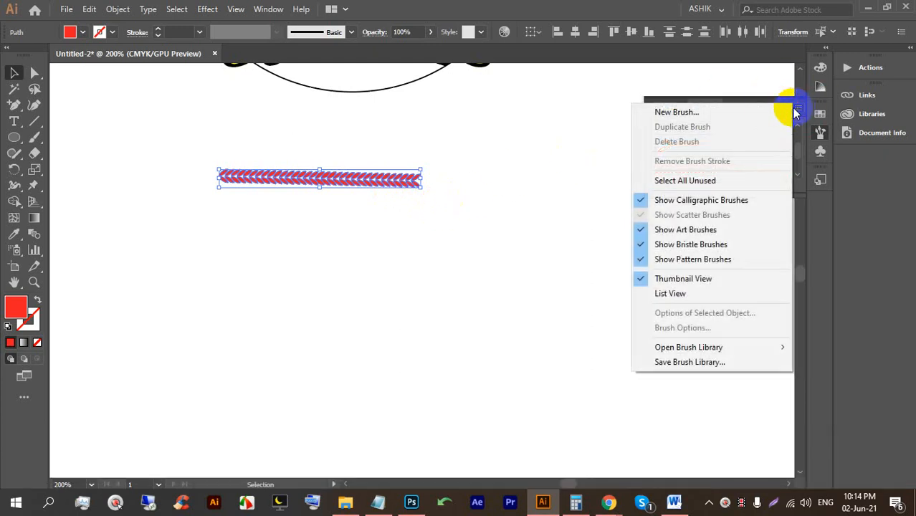
click(752, 115)
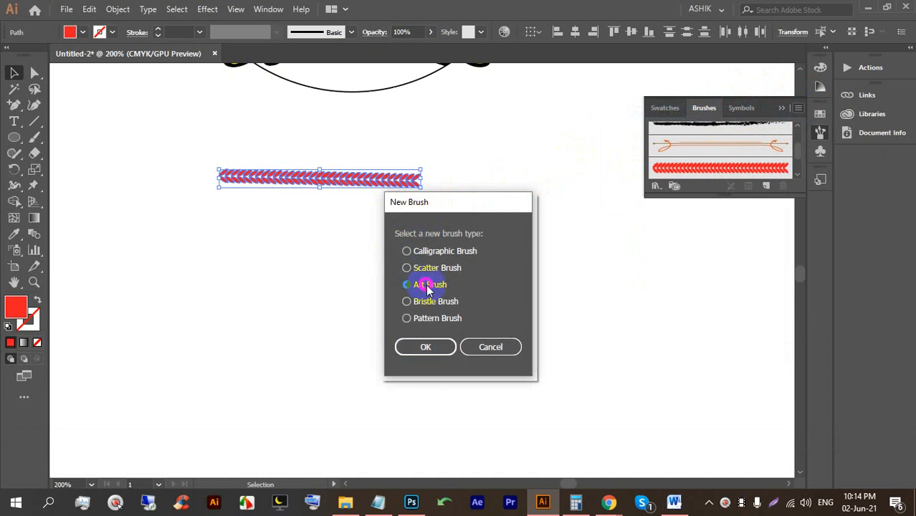
click(428, 347)
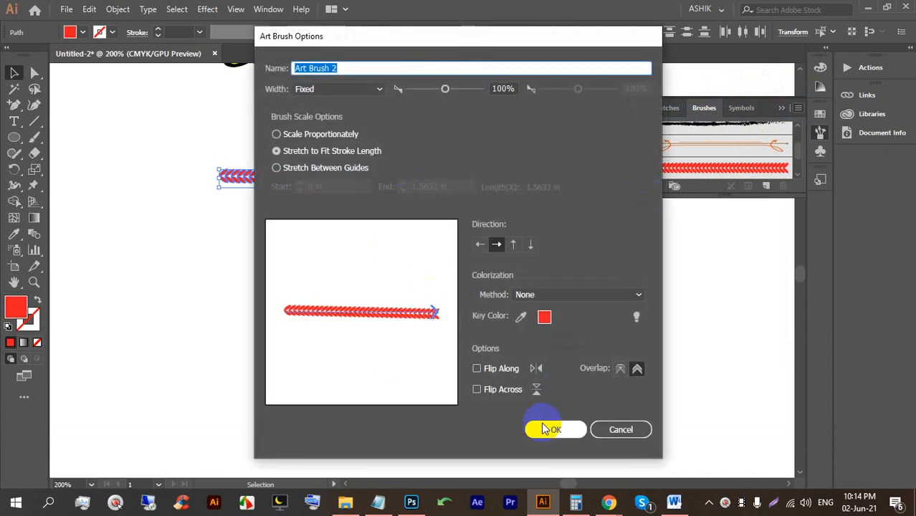
click(545, 429)
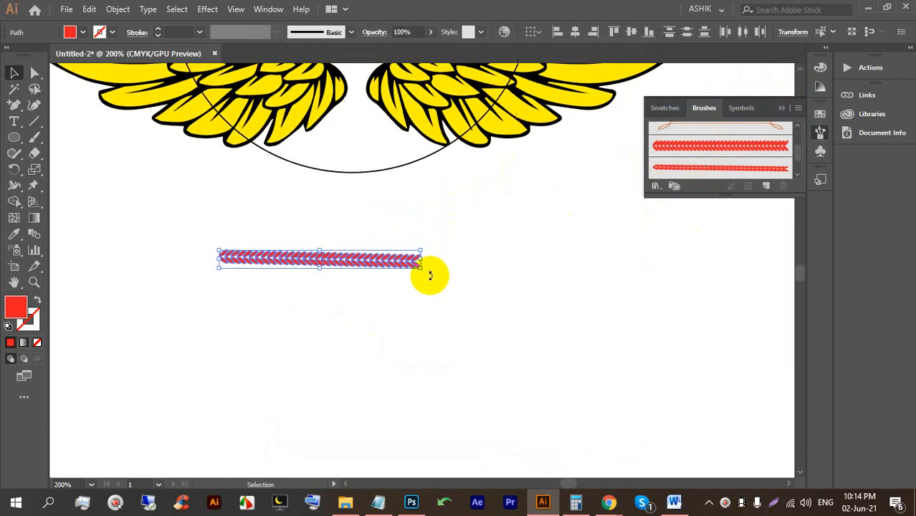
- Delete the red leaf strip below the wings from the artboard
alt+scroll(367, 322, down, 6)
alt+scroll(354, 282, up, 4)
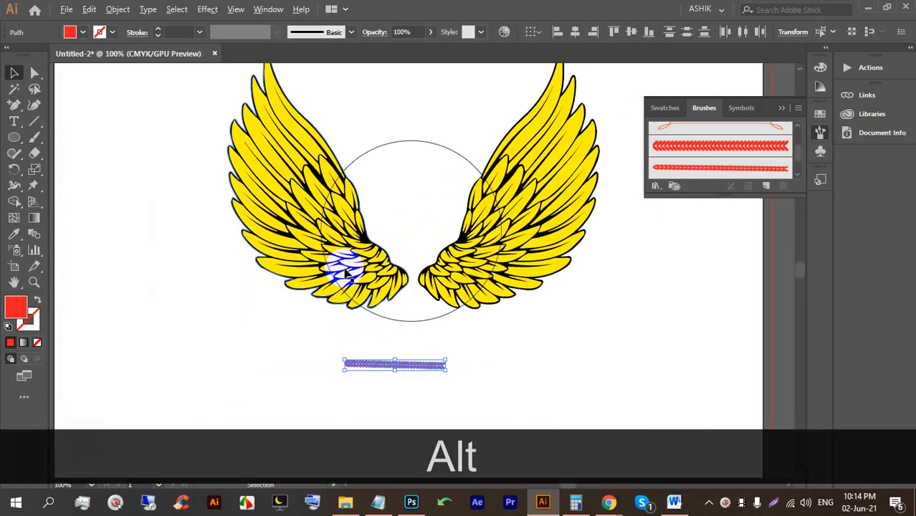
scroll(423, 416, up, 1)
scroll(437, 409, down, 1)
scroll(460, 384, up, 1)
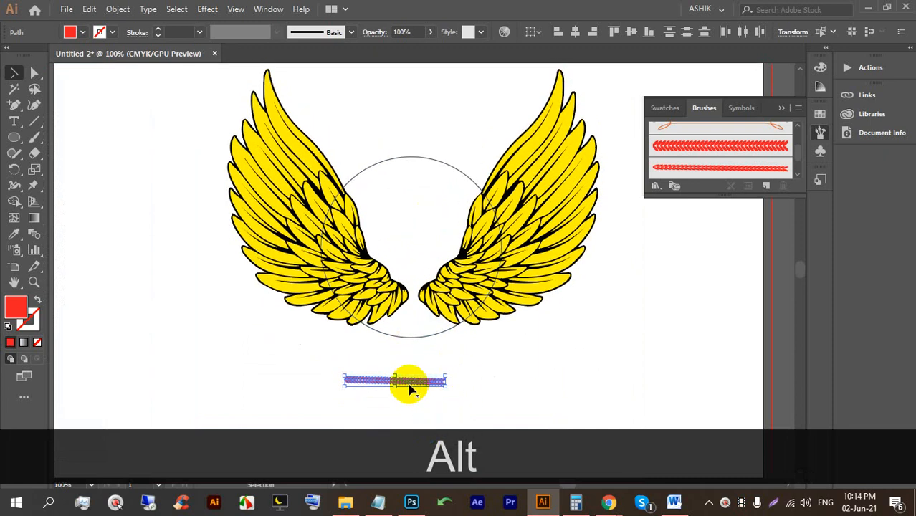
key(BackSpace)
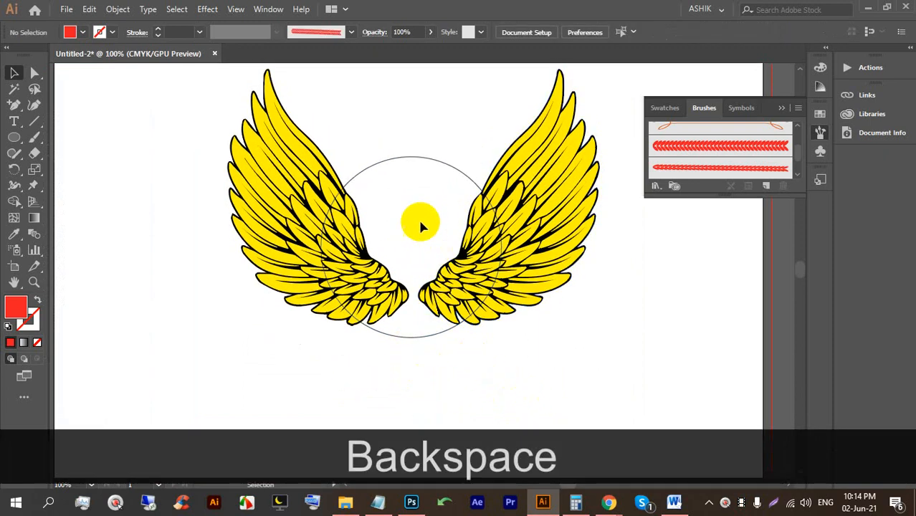
- Add two anchor points to the thin circle between the wings, just left of its topmost and bottommost points
alt+scroll(403, 172, up, 2)
click(413, 165)
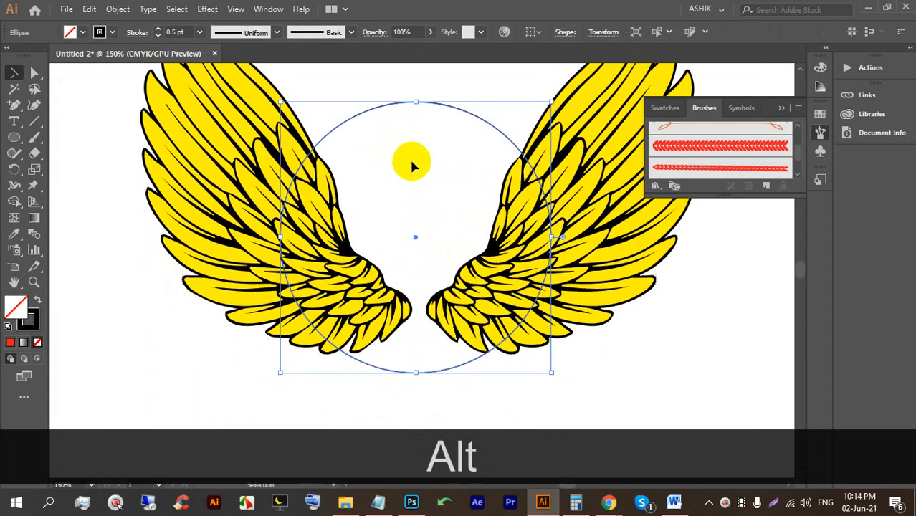
alt+click(15, 106)
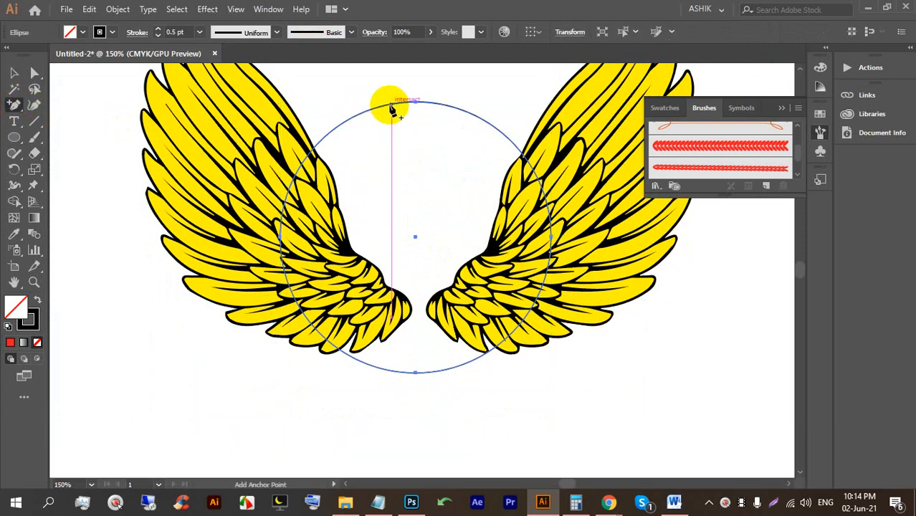
click(391, 107)
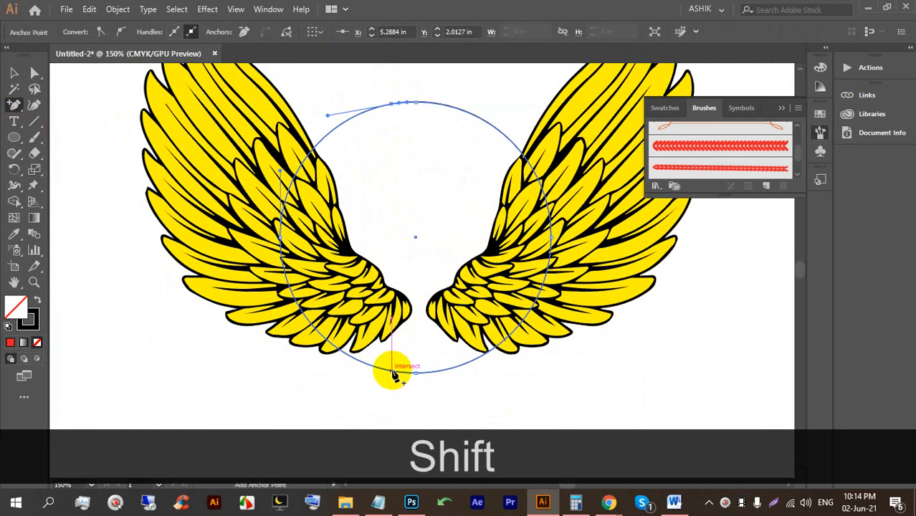
shift+click(394, 372)
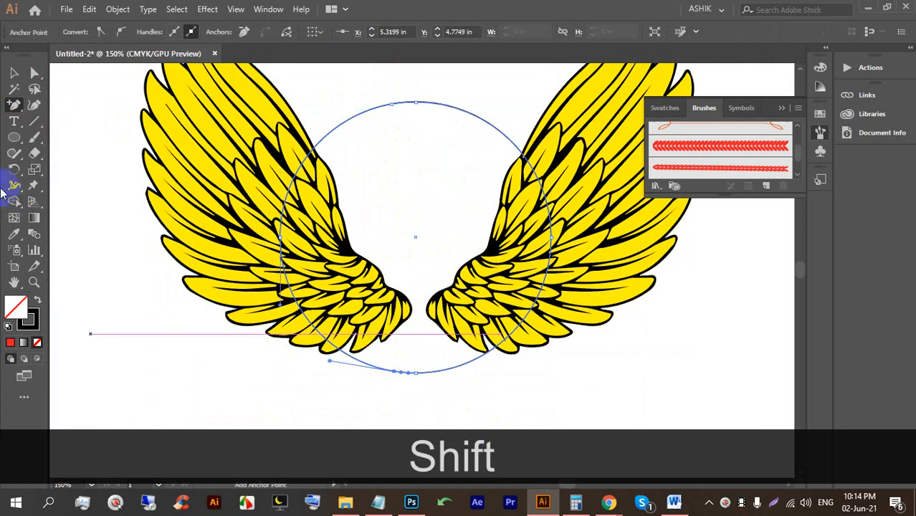
- Delete the circle's right portion with the Direct Selection tool so only the left arc between the added anchor points remains
click(34, 74)
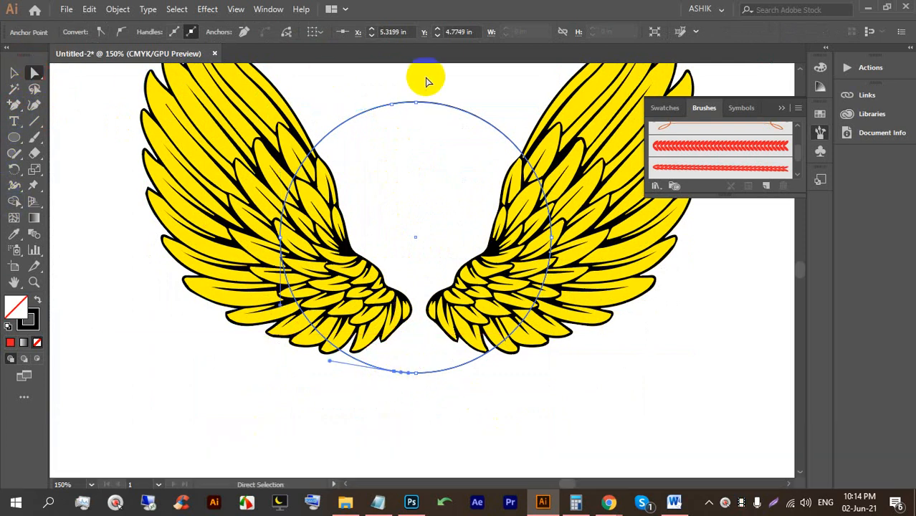
key(BackSpace)
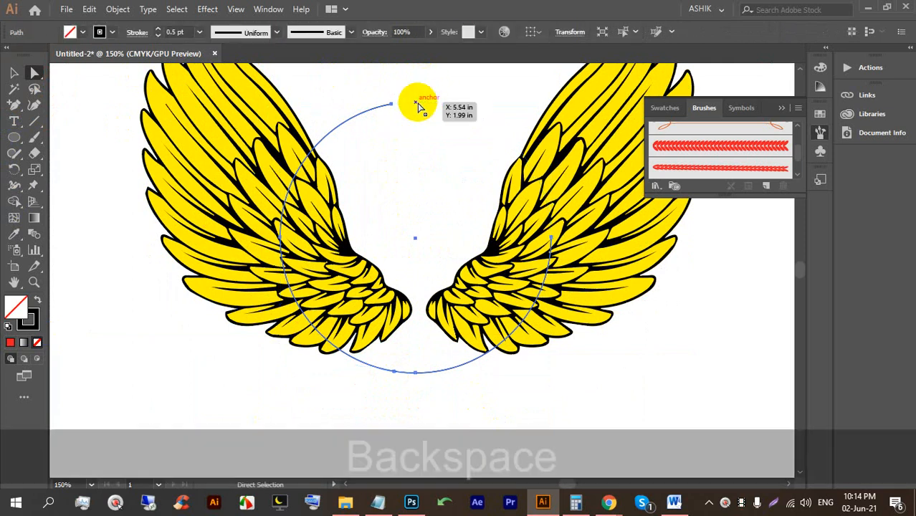
click(552, 240)
key(BackSpace)
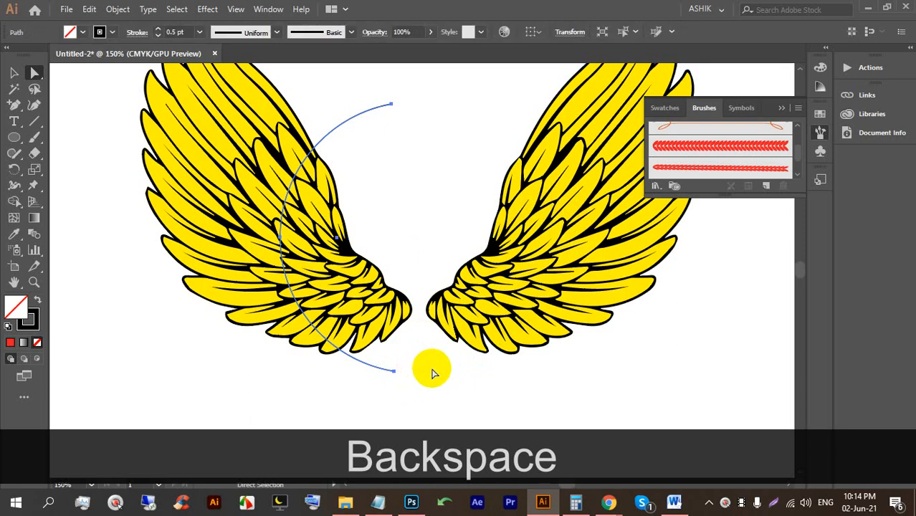
click(12, 73)
- Apply the thicker red leaf art brush to the left arc
scroll(190, 288, up, 1)
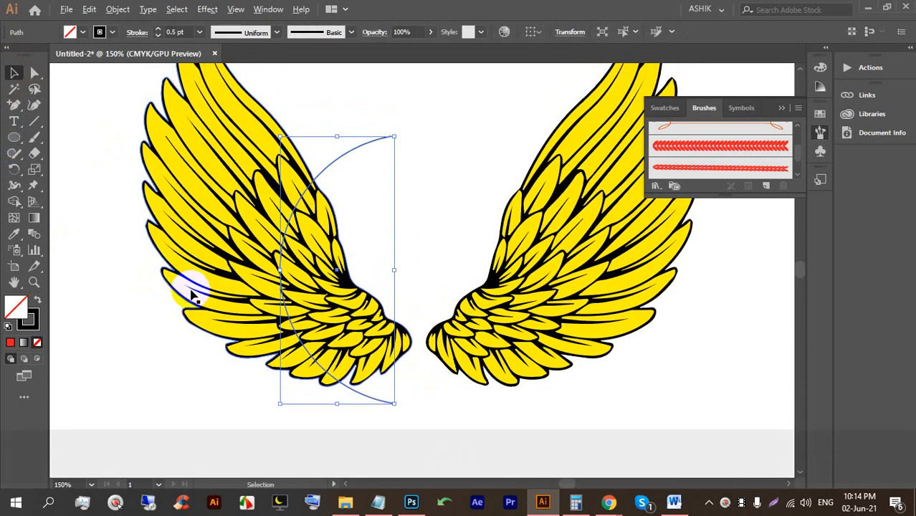
scroll(191, 291, down, 1)
scroll(254, 233, up, 1)
click(400, 150)
click(351, 165)
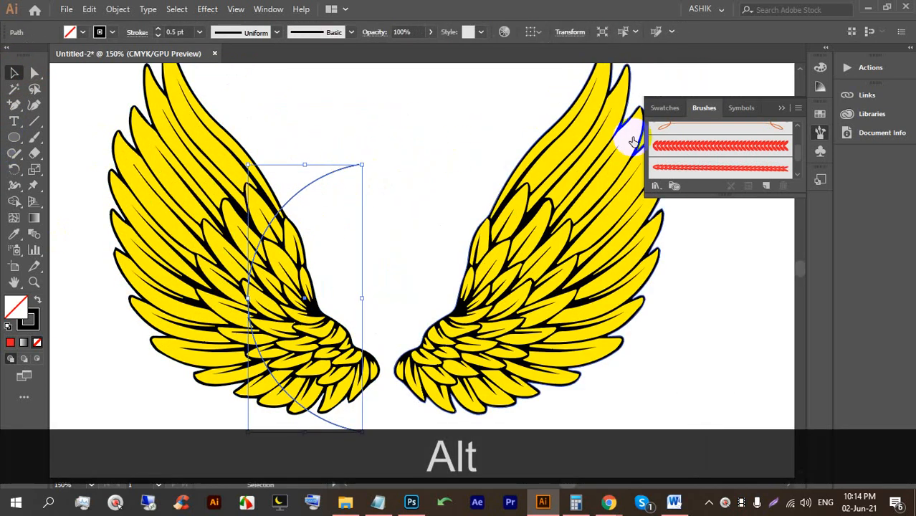
click(711, 150)
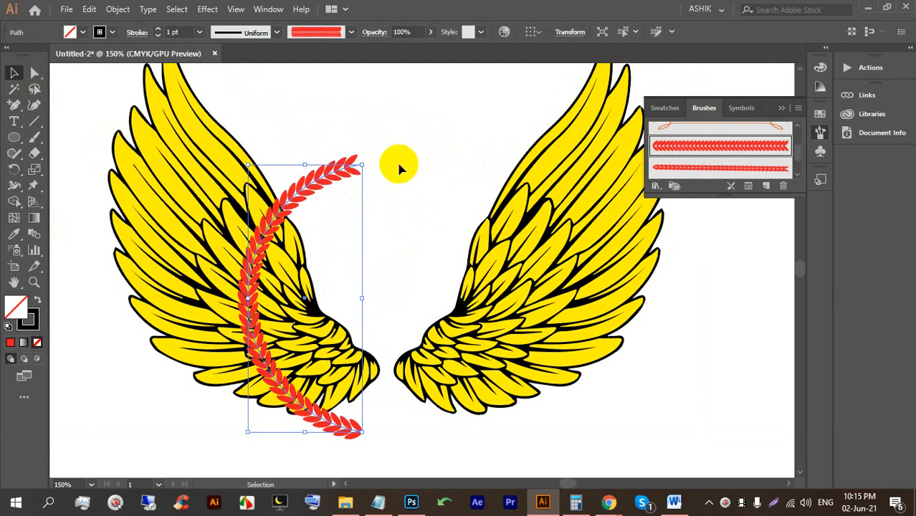
- Reflect a copy of the leaf arc across the vertical axis and move it right to form the wreath's other half
right_click(339, 179)
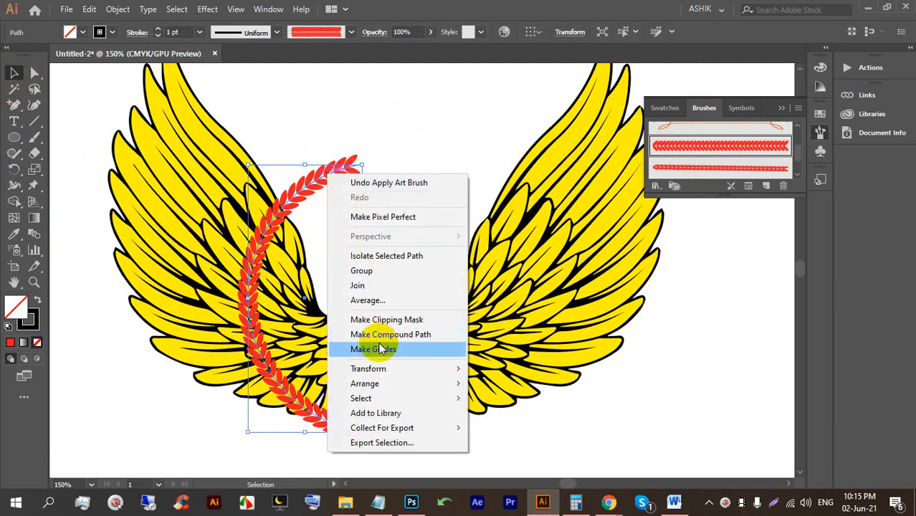
mouse_move(382, 370)
click(509, 416)
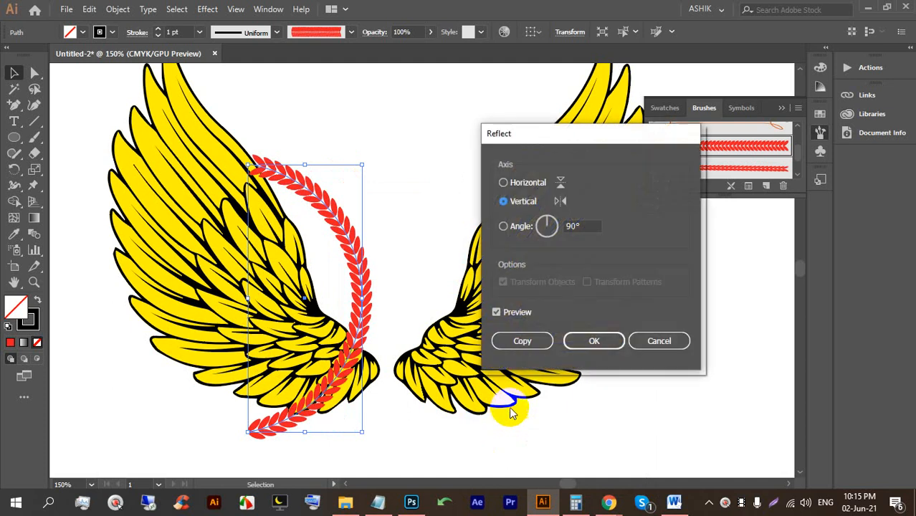
click(532, 341)
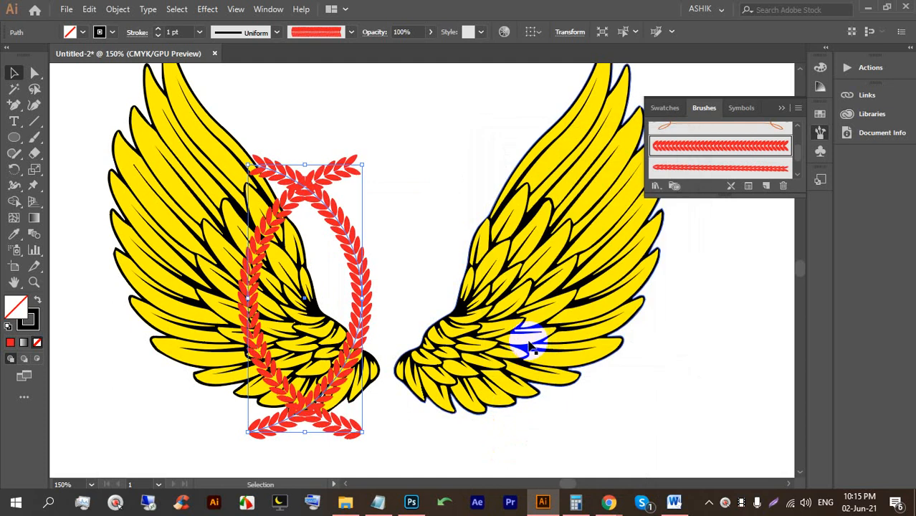
mouse_move(361, 271)
mouse_down()
mouse_move(496, 263)
mouse_move(515, 271)
mouse_up()
- Align the two leaf arcs on their vertical centers and group them
drag(311, 129, 467, 190)
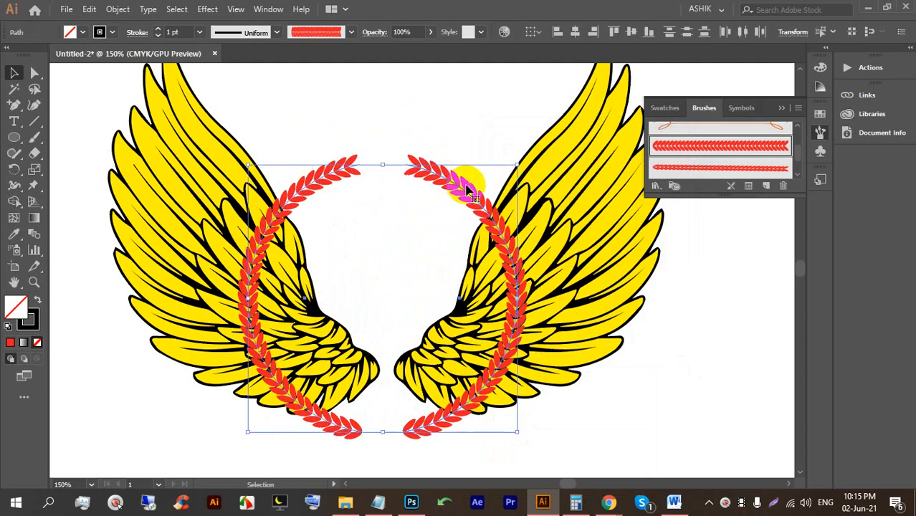
click(630, 33)
key(ctrl+g)
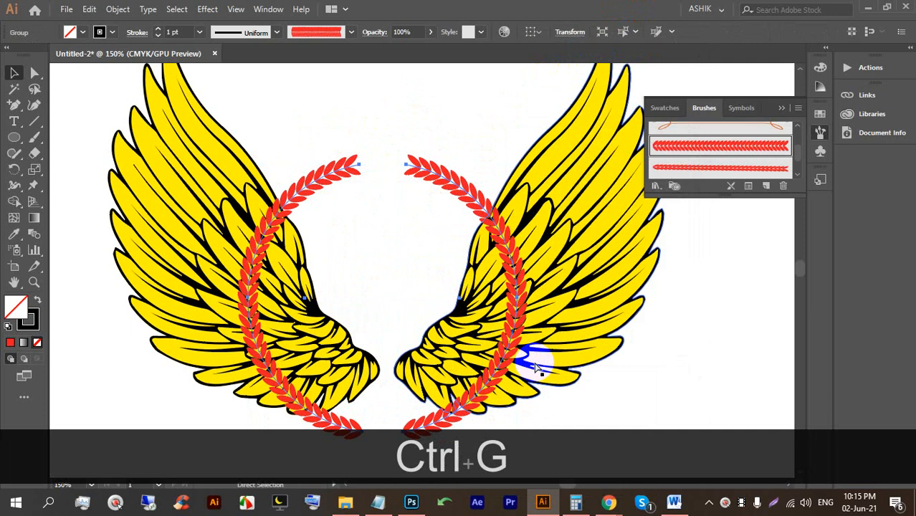
- Select the wings and the wreath group and align them on their horizontal centers
click(719, 318)
scroll(573, 308, down, 3)
click(557, 293)
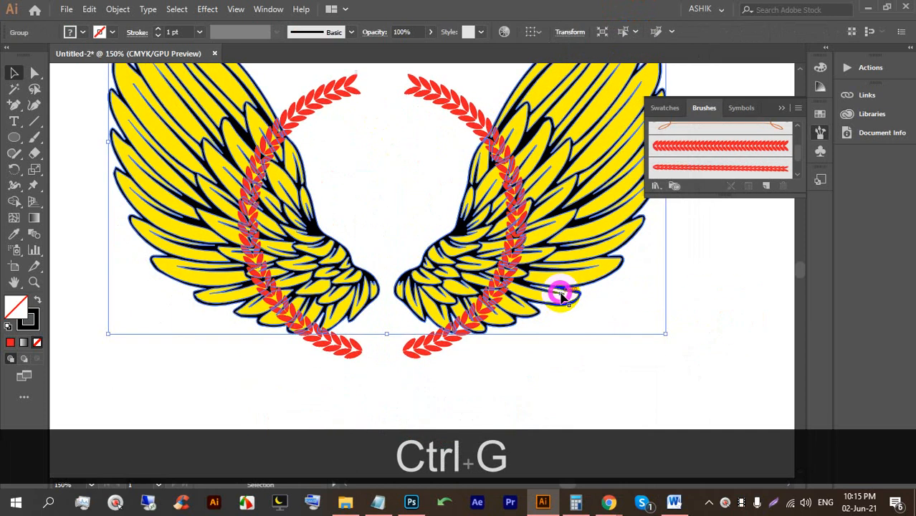
scroll(538, 330, down, 1)
drag(564, 385, 339, 234)
scroll(368, 189, up, 2)
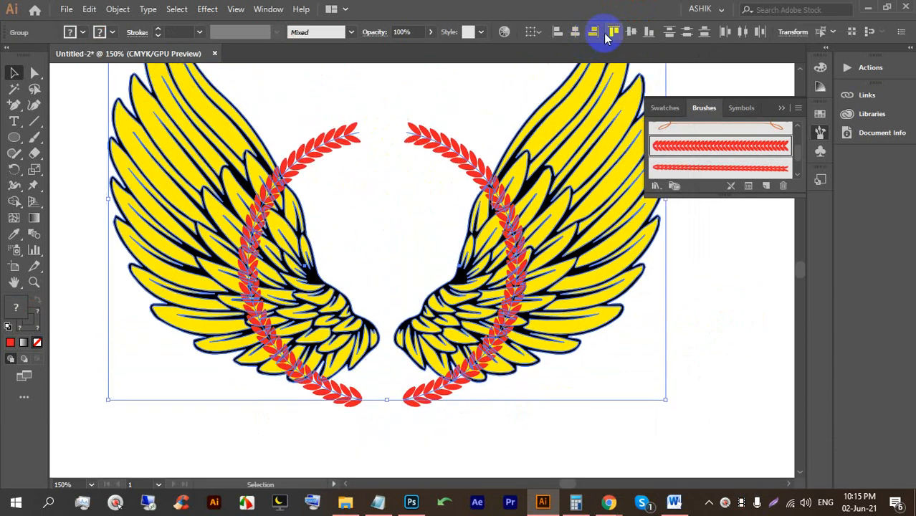
click(577, 33)
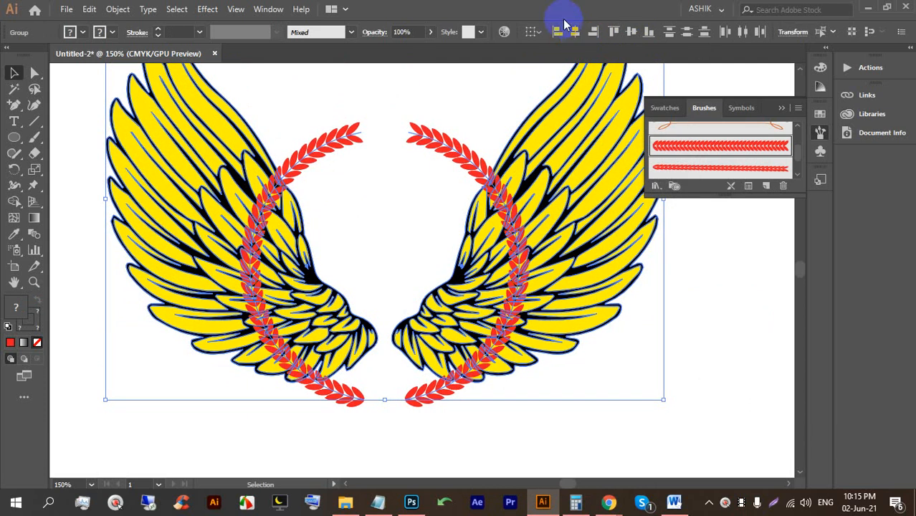
click(712, 341)
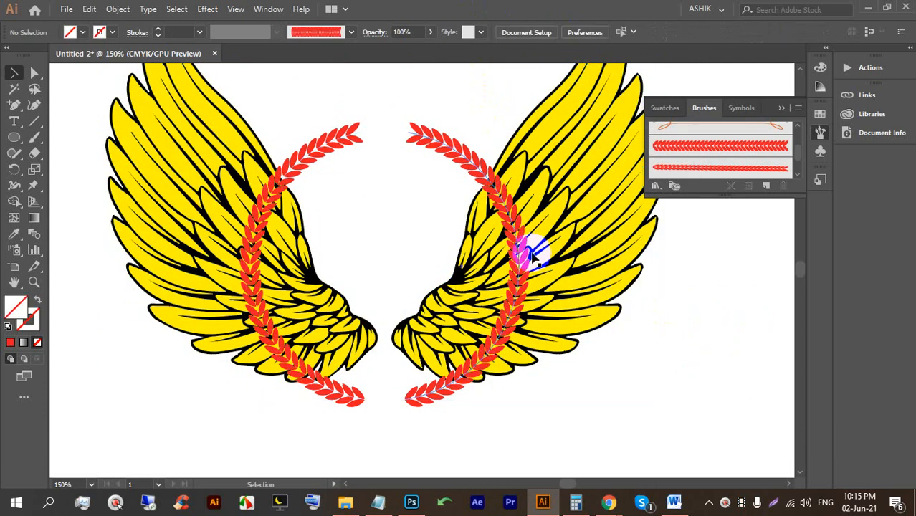
- Lock the yellow wings group
click(451, 143)
click(561, 181)
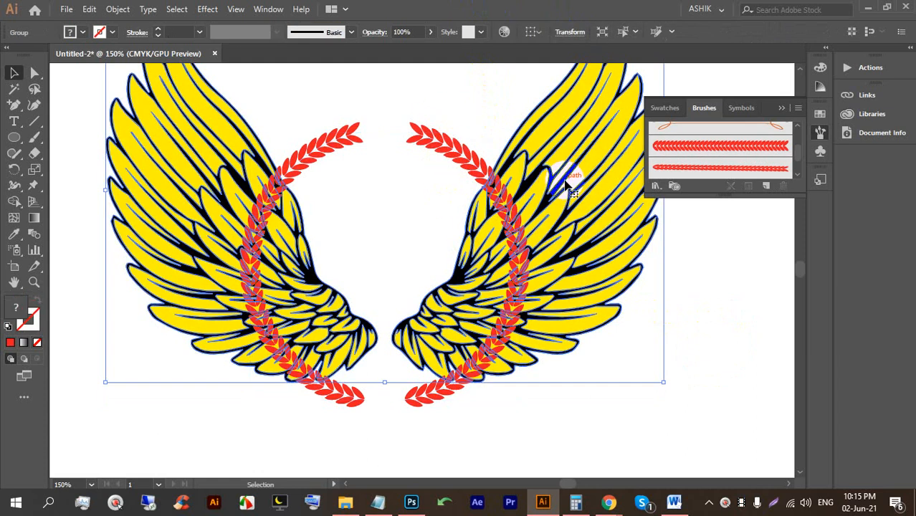
key(ctrl)
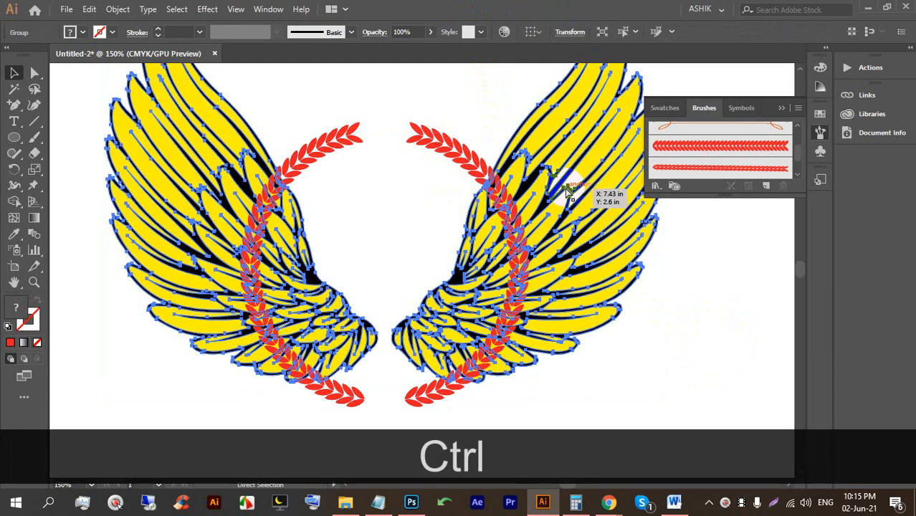
key(ctrl+2)
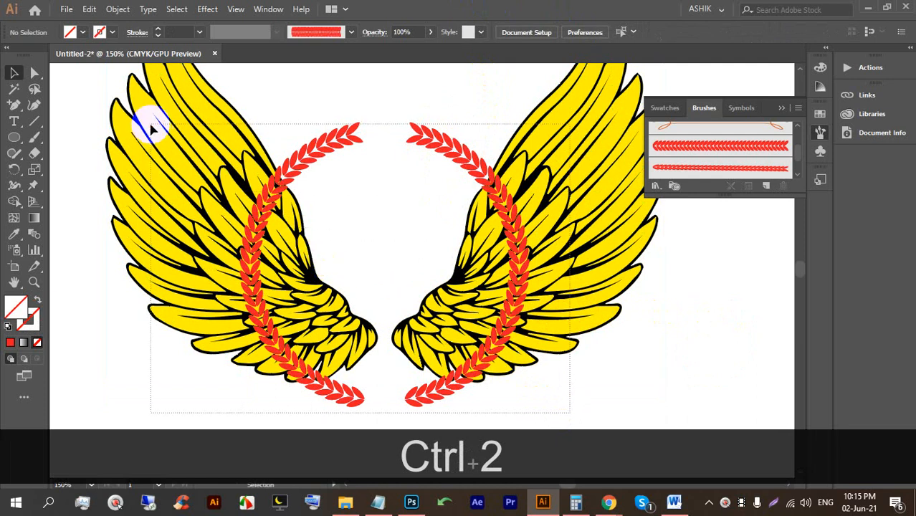
- Expand the appearance of the wreath group to turn its brush strokes into filled shapes
drag(151, 125, 224, 146)
click(127, 11)
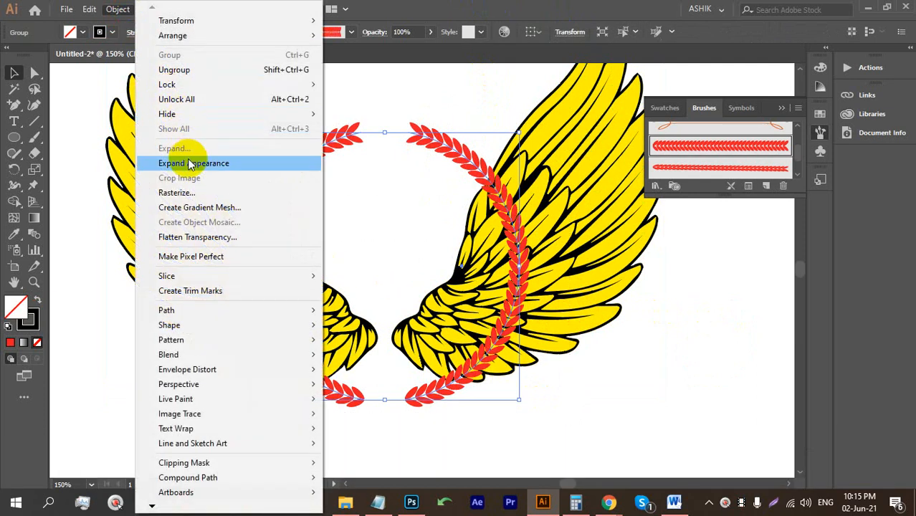
click(409, 96)
click(445, 137)
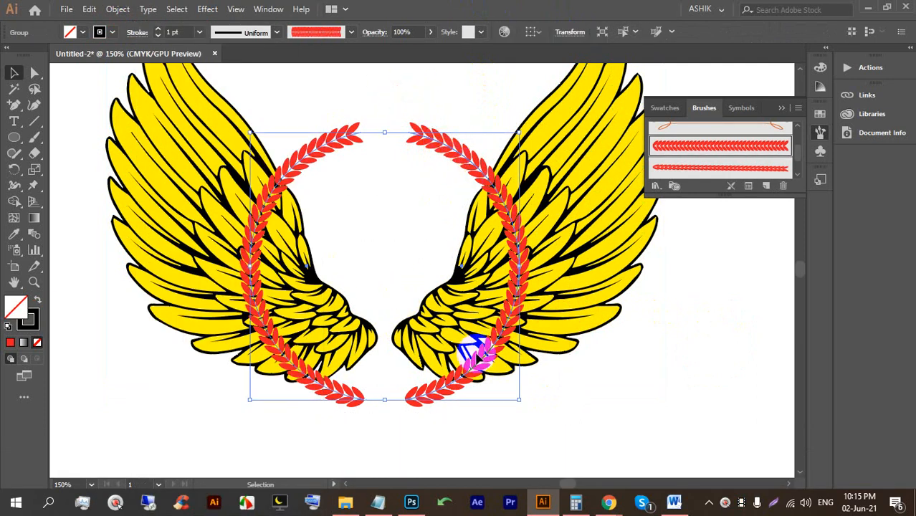
click(119, 9)
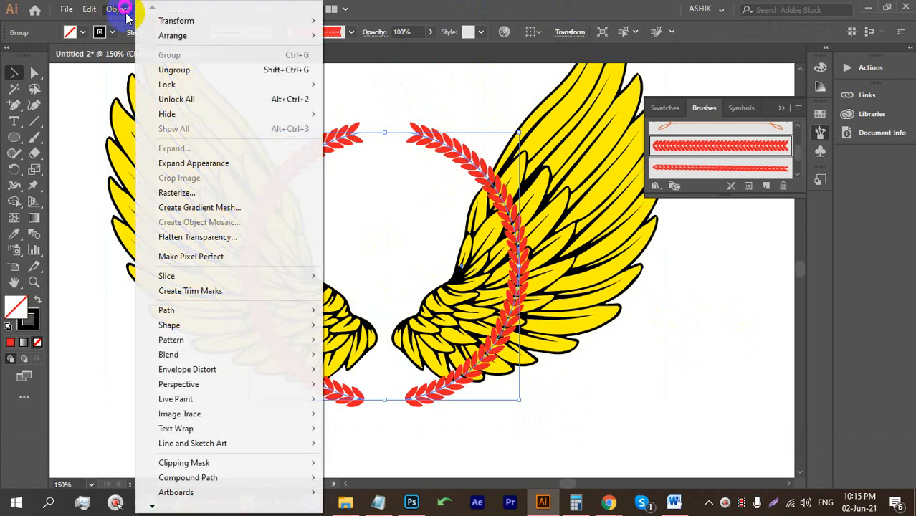
click(190, 165)
- Select both halves of the expanded wreath and group them
click(365, 111)
click(350, 127)
click(315, 92)
drag(224, 94, 537, 393)
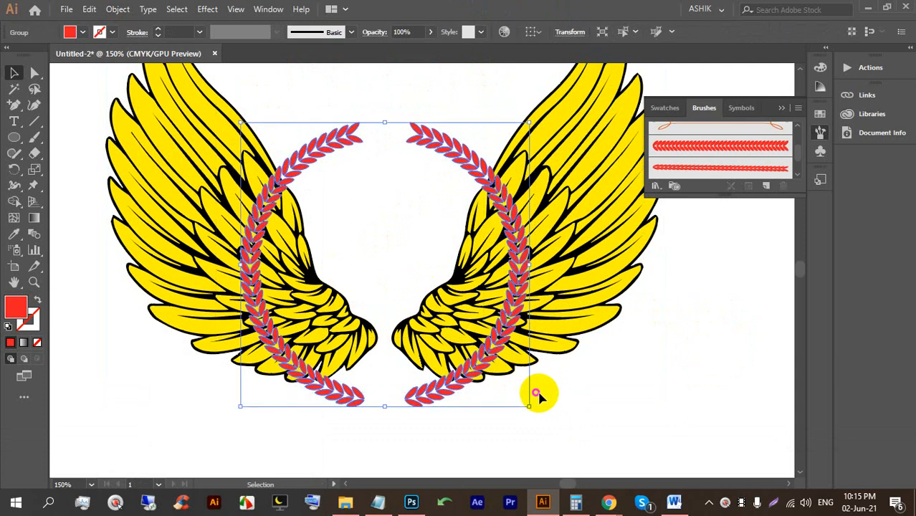
key(ctrl+g)
key(ctrl+g)
key(ctrl+g)
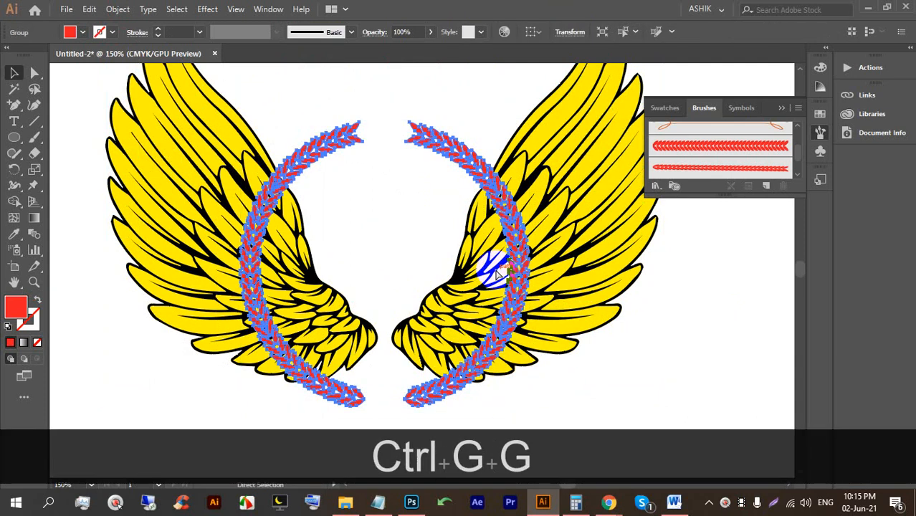
- Offset the paths of the grouped red wreath by 0.0787 in with miter joins
click(328, 104)
click(345, 134)
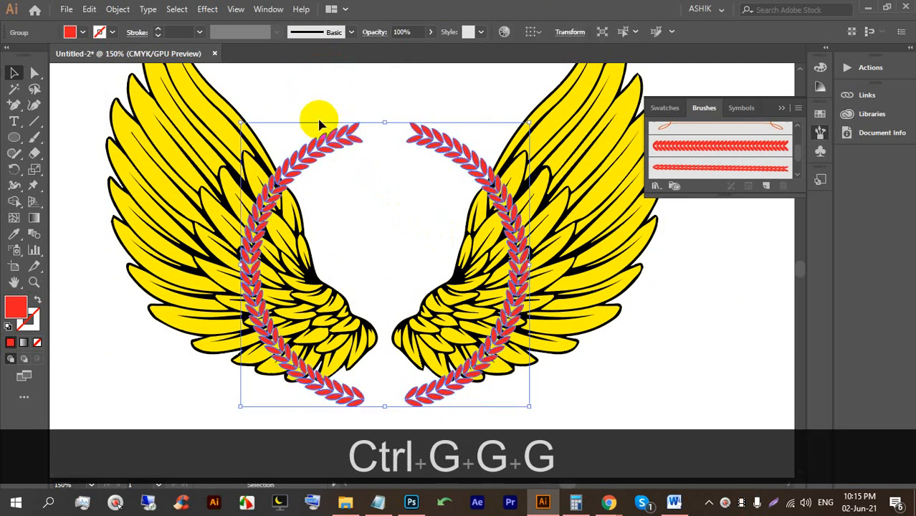
click(118, 9)
mouse_move(170, 309)
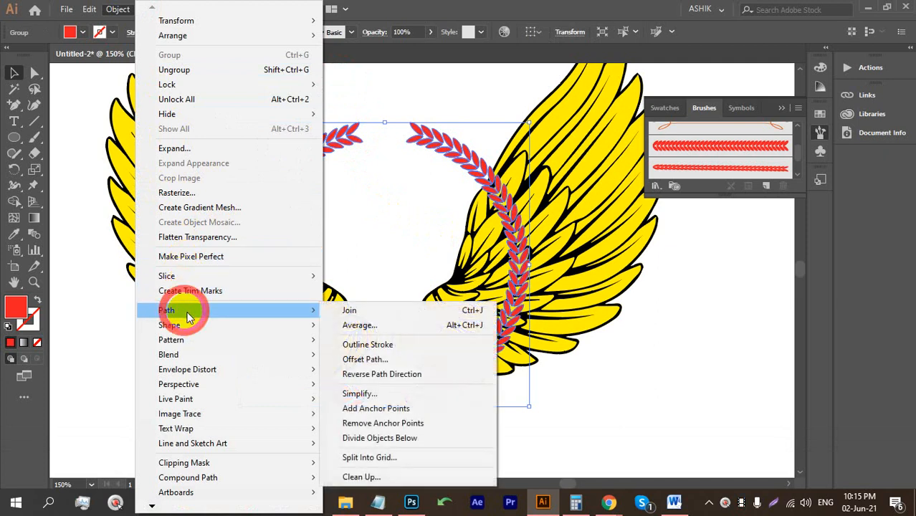
click(363, 360)
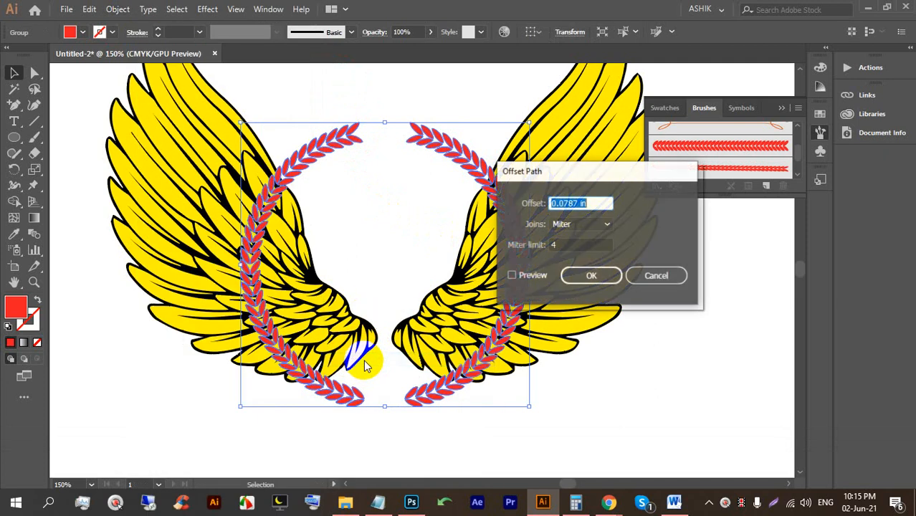
click(511, 276)
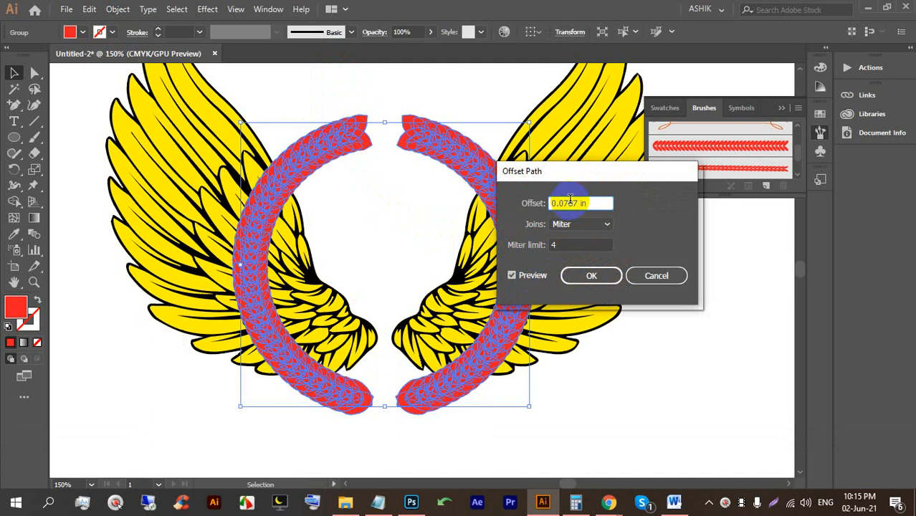
click(587, 274)
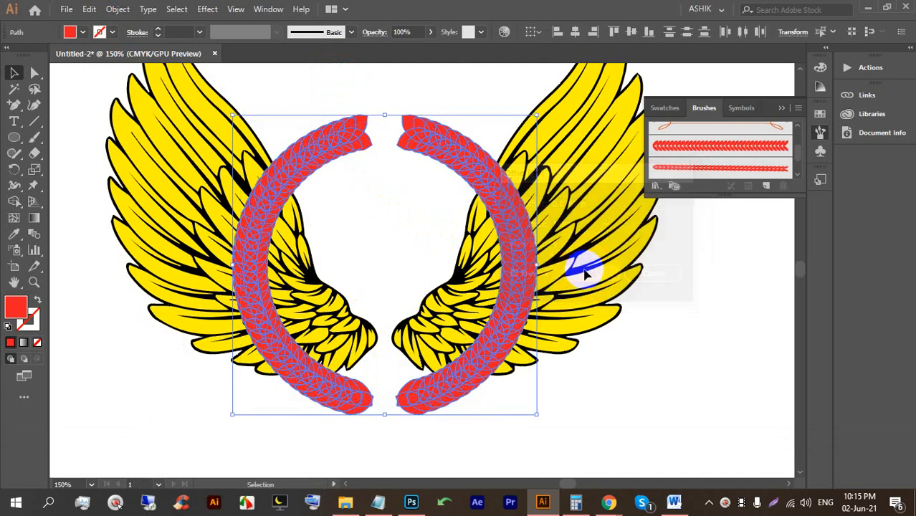
- Fill the newly offset wreath shapes with white
click(76, 32)
click(21, 57)
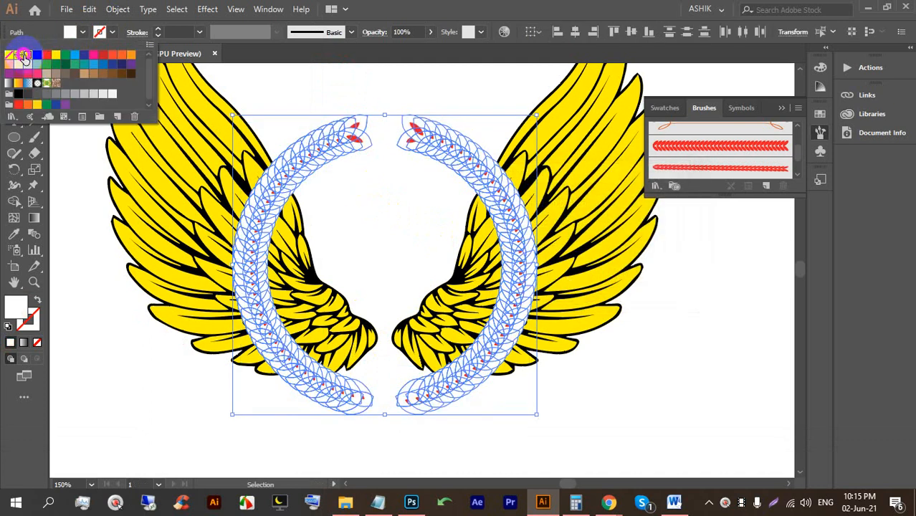
click(326, 72)
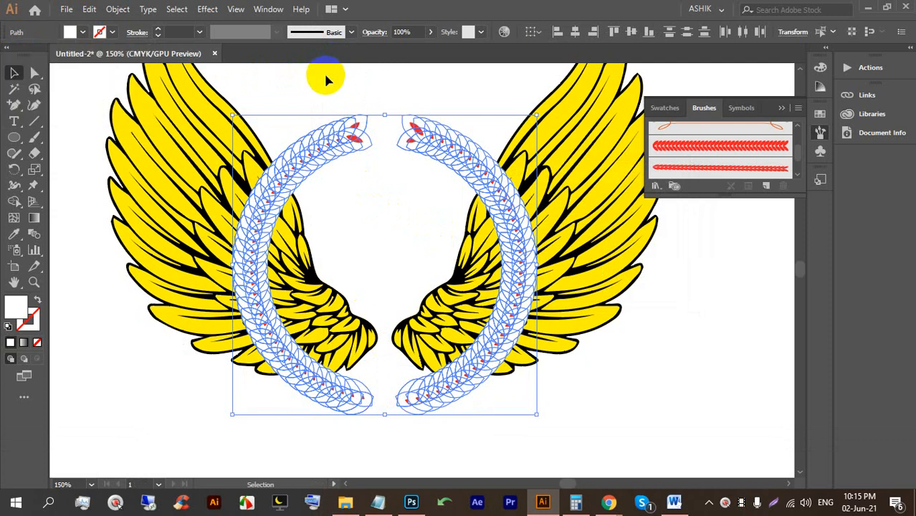
- Select the whole wreath group with its white offset shapes and send it backward behind the wings
click(344, 112)
click(352, 118)
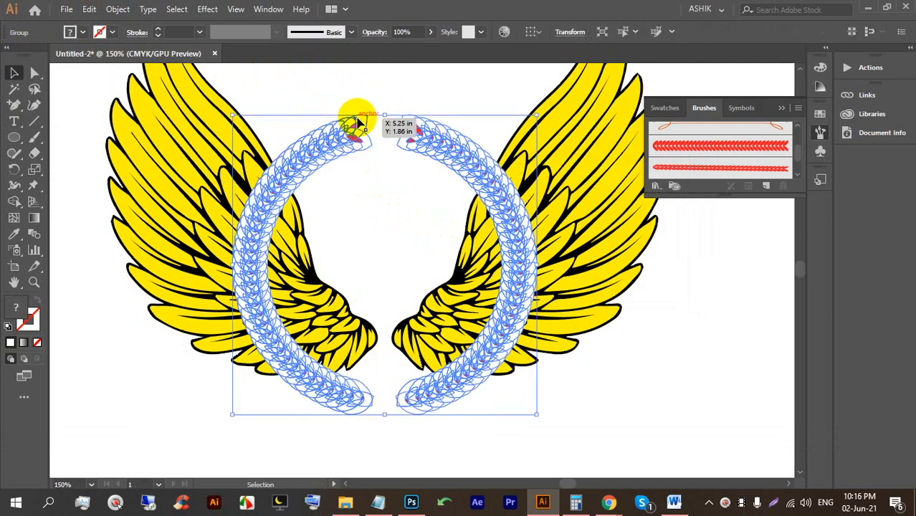
key(ctrl+bracketleft)
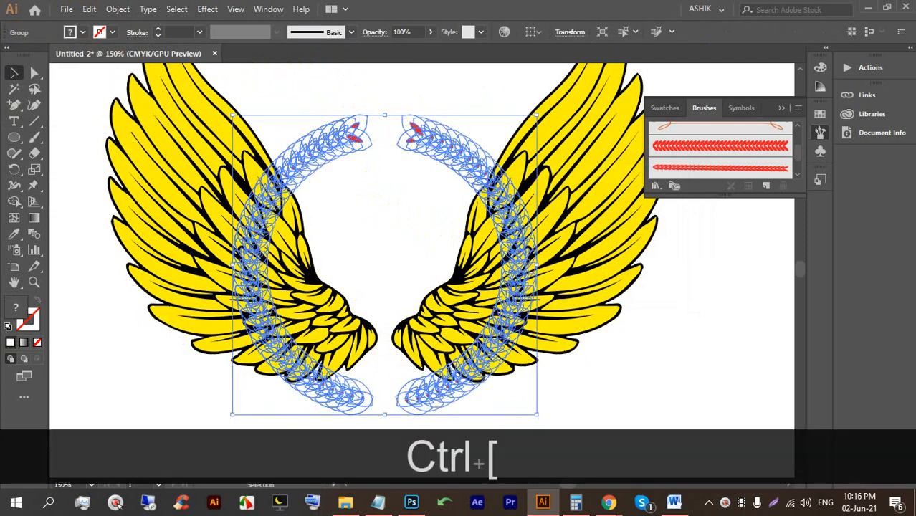
click(646, 369)
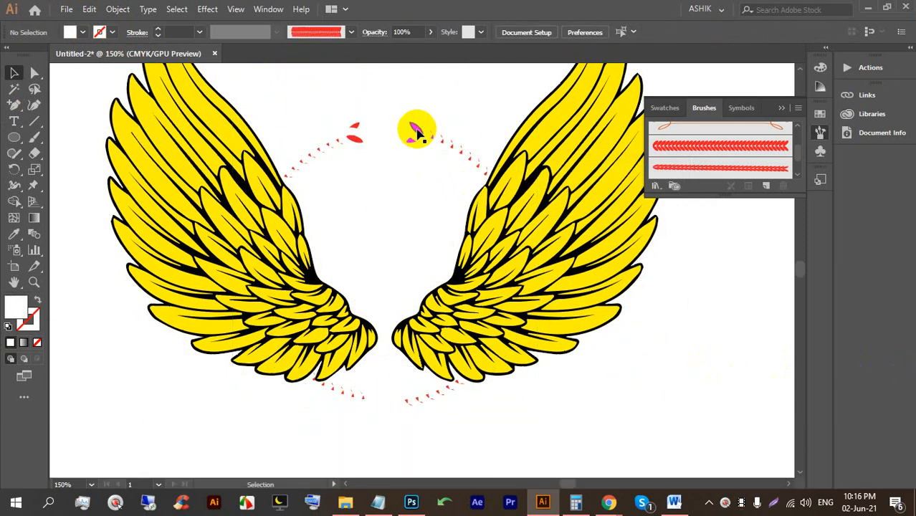
- Ungroup the wreath into its left and right halves
click(418, 132)
right_click(416, 129)
click(459, 240)
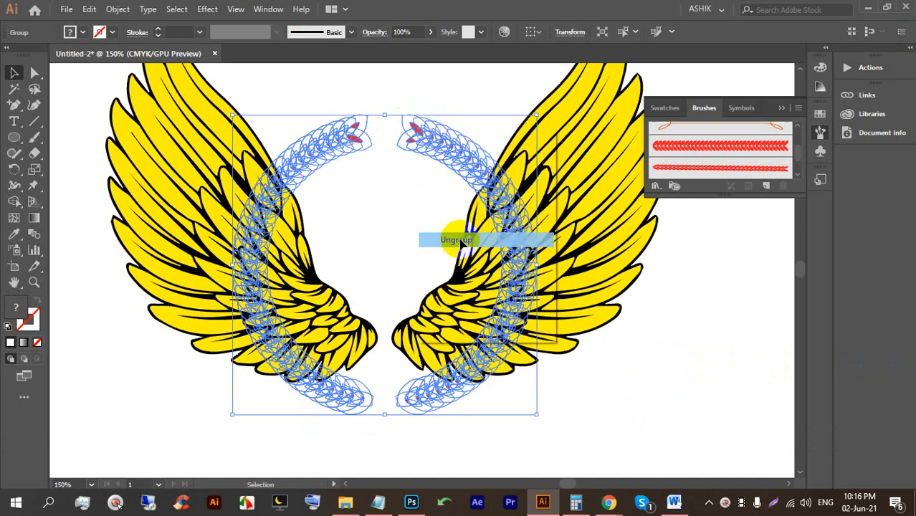
click(415, 72)
- Try ungrouping the right half of the wreath to reach its individual leaves
click(418, 127)
right_click(417, 129)
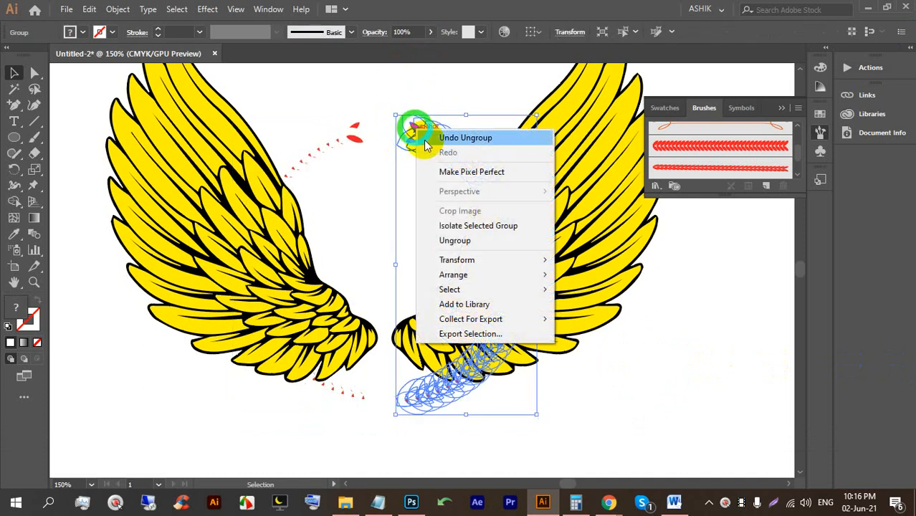
click(463, 241)
click(410, 80)
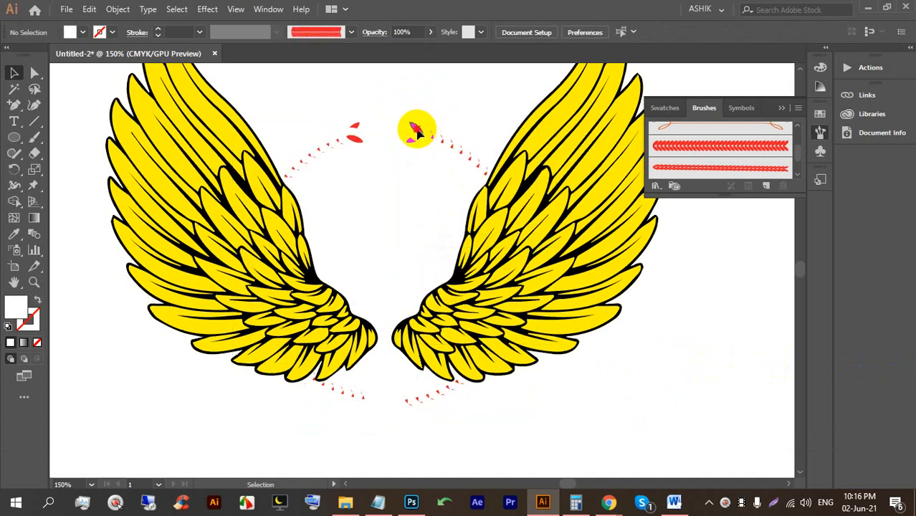
click(418, 133)
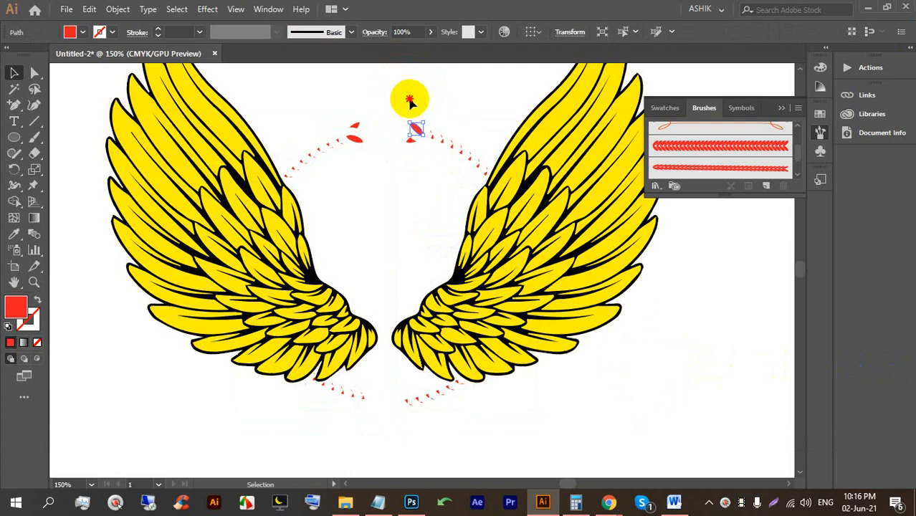
click(409, 100)
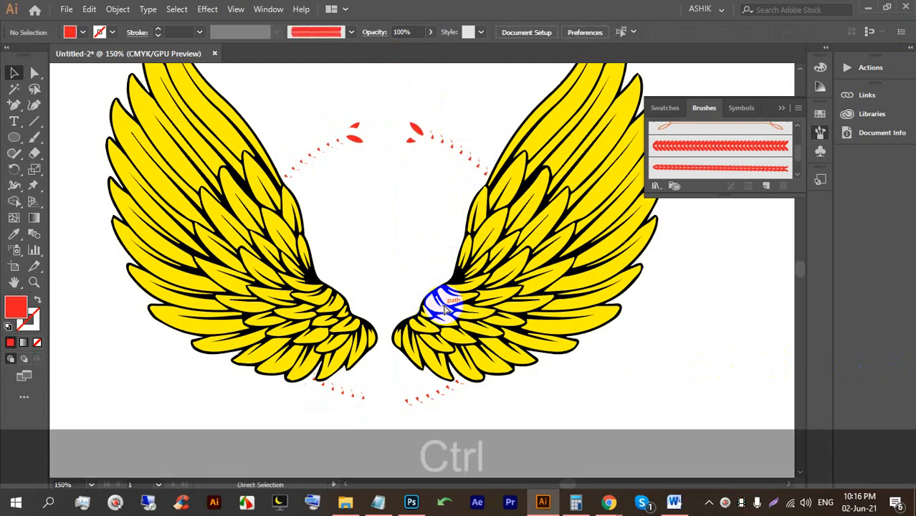
key(ctrl+z)
- Select all the white offset shapes with the Magic Wand and try a black fill on them
click(416, 91)
click(420, 136)
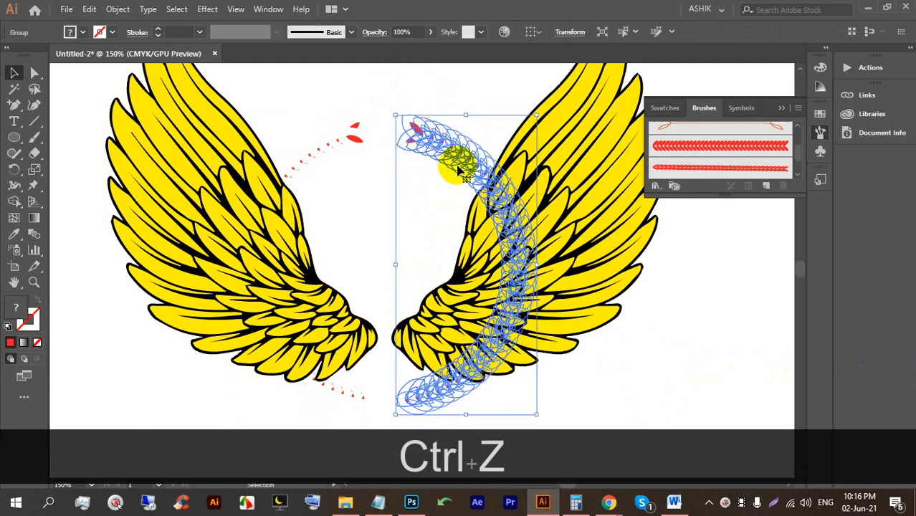
click(15, 89)
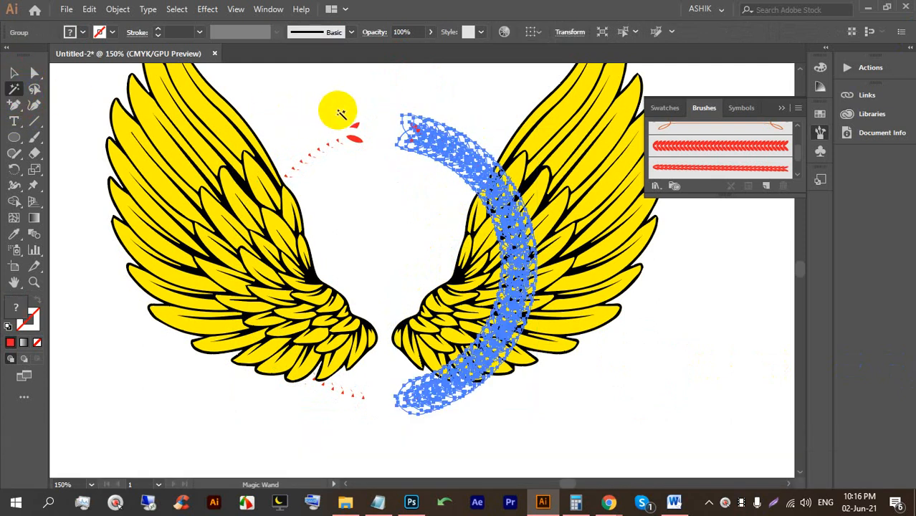
click(406, 115)
click(392, 79)
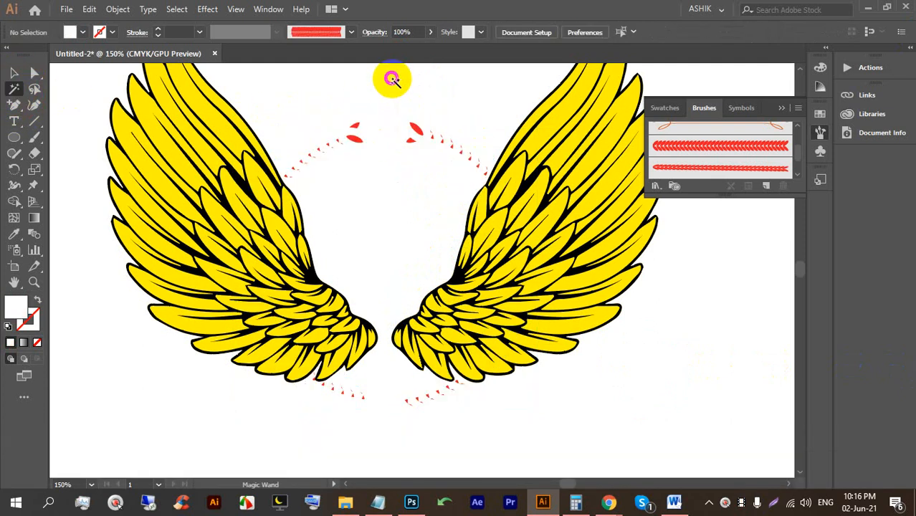
click(418, 119)
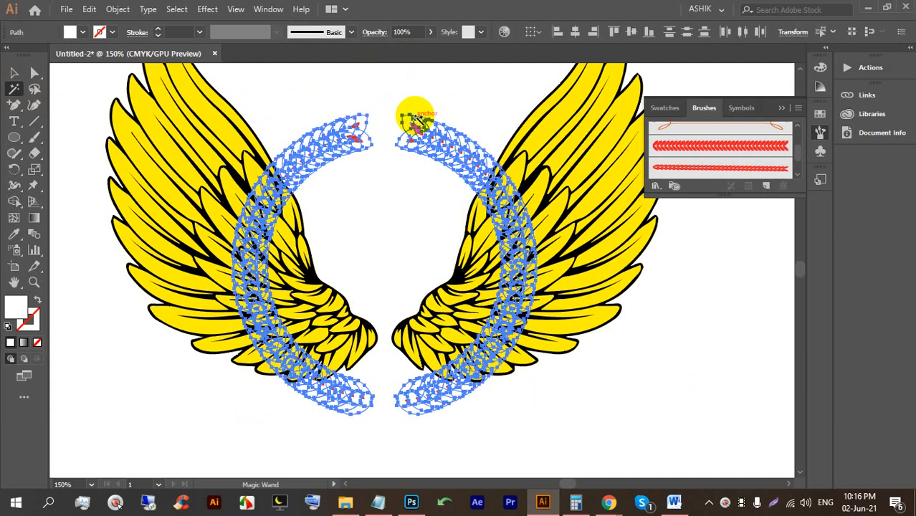
click(83, 32)
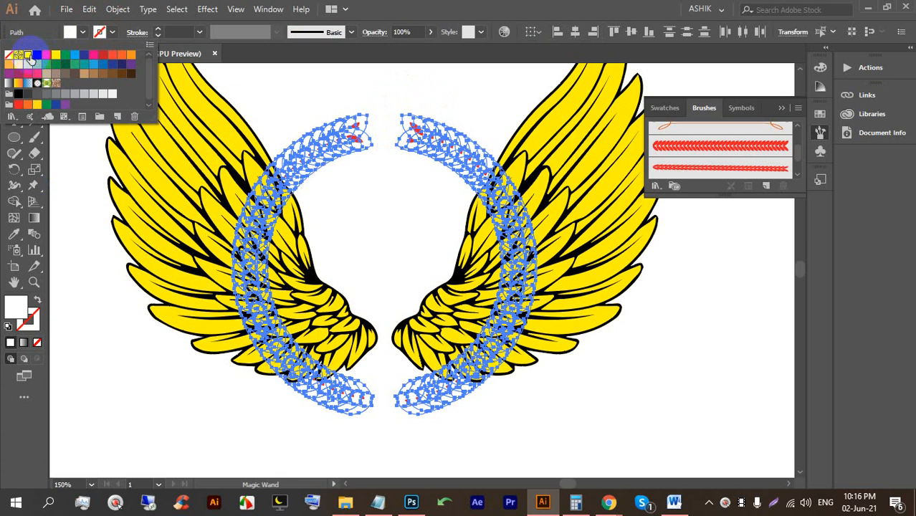
click(37, 56)
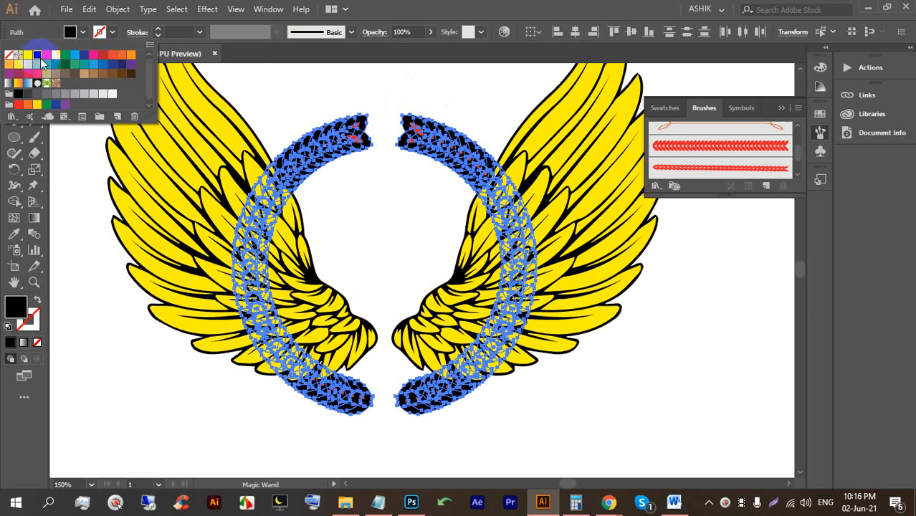
click(313, 87)
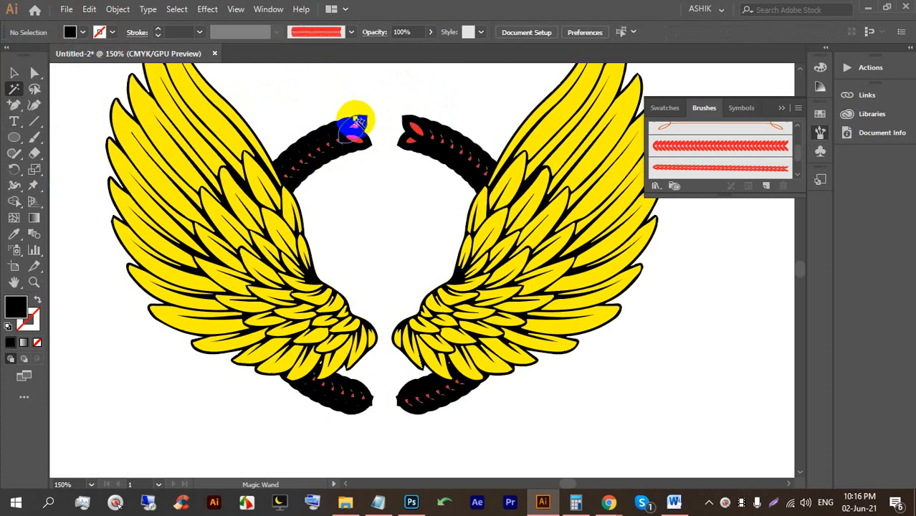
key(ctrl+z)
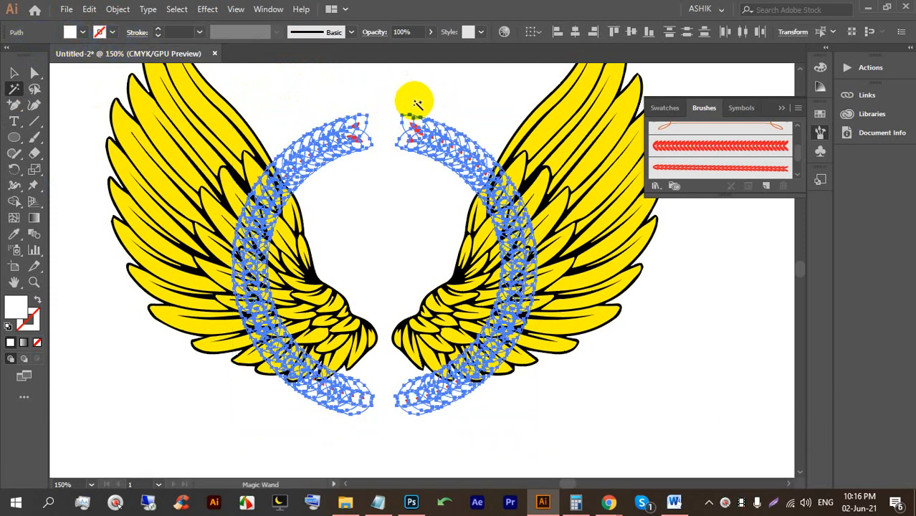
click(13, 72)
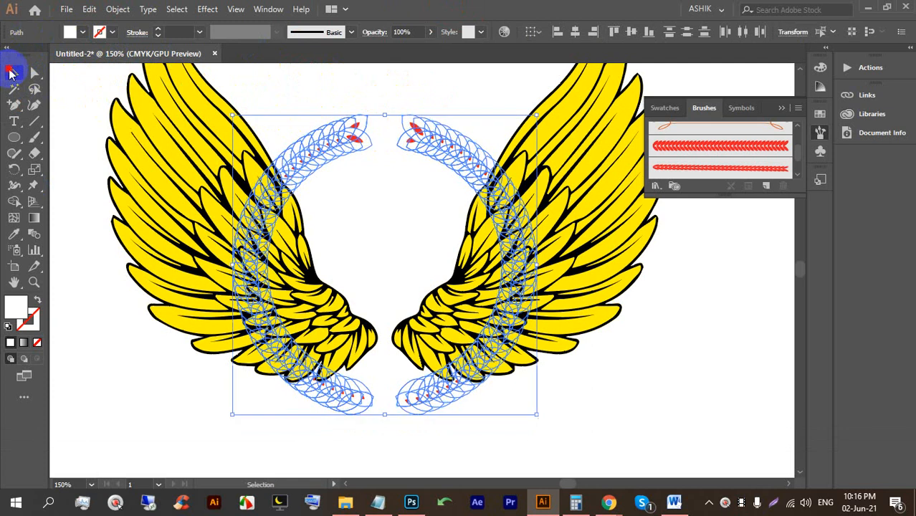
click(284, 89)
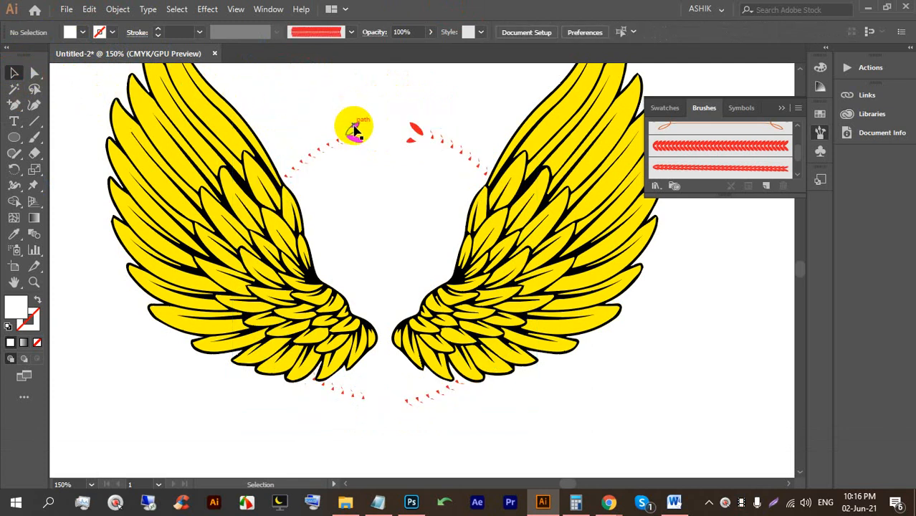
click(14, 89)
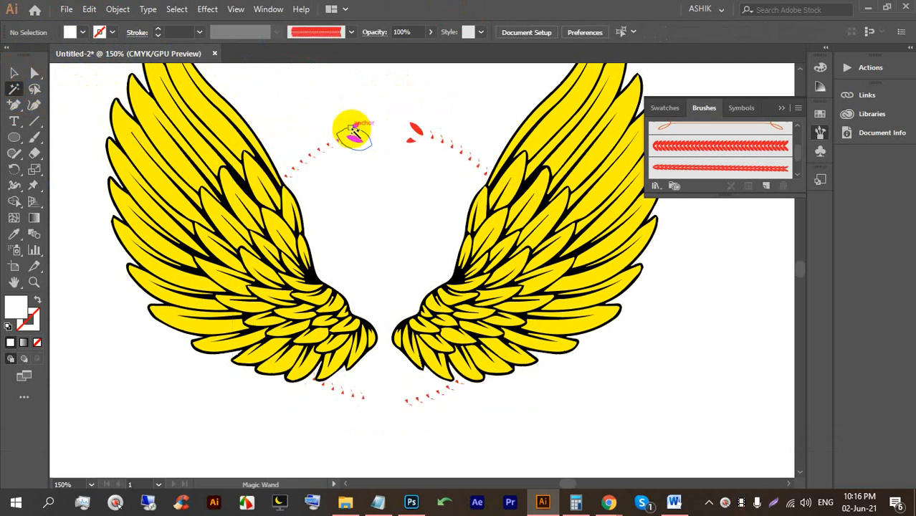
scroll(360, 141, up, 10)
click(453, 274)
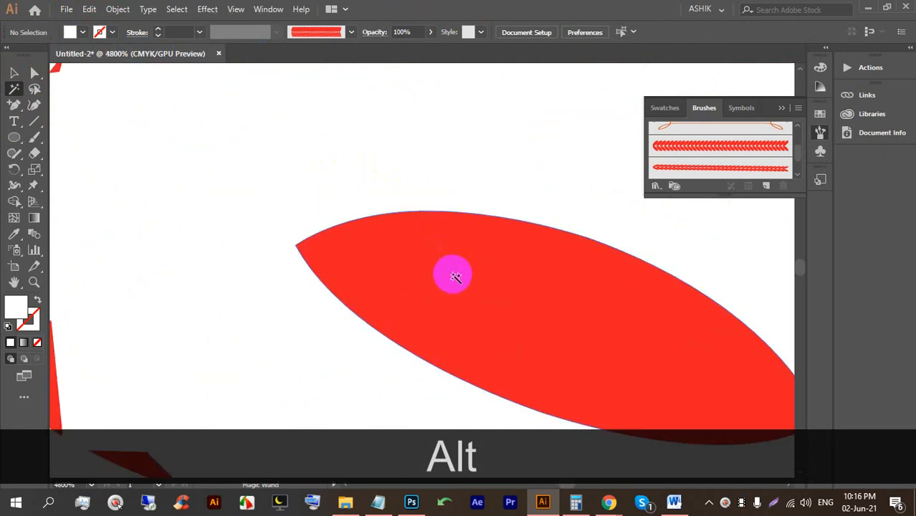
scroll(308, 240, down, 3)
key(super)
scroll(362, 239, down, 1)
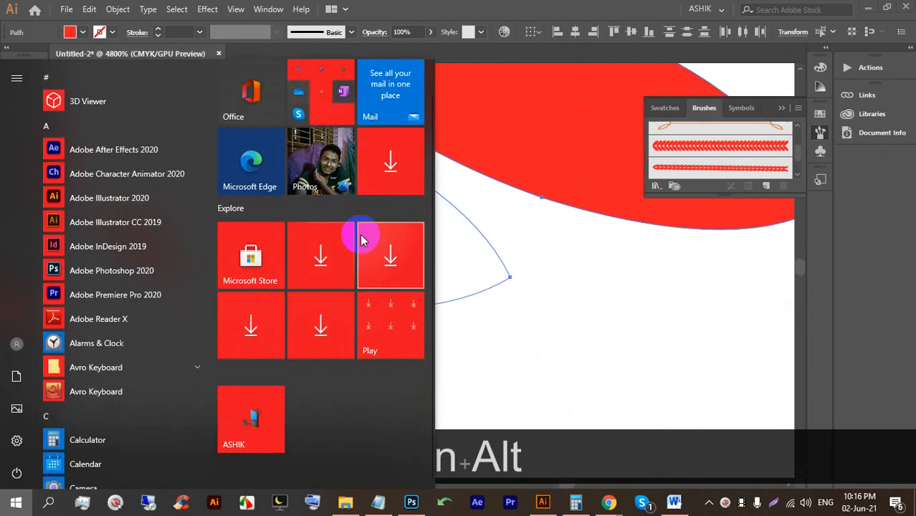
key(super)
scroll(446, 195, down, 15)
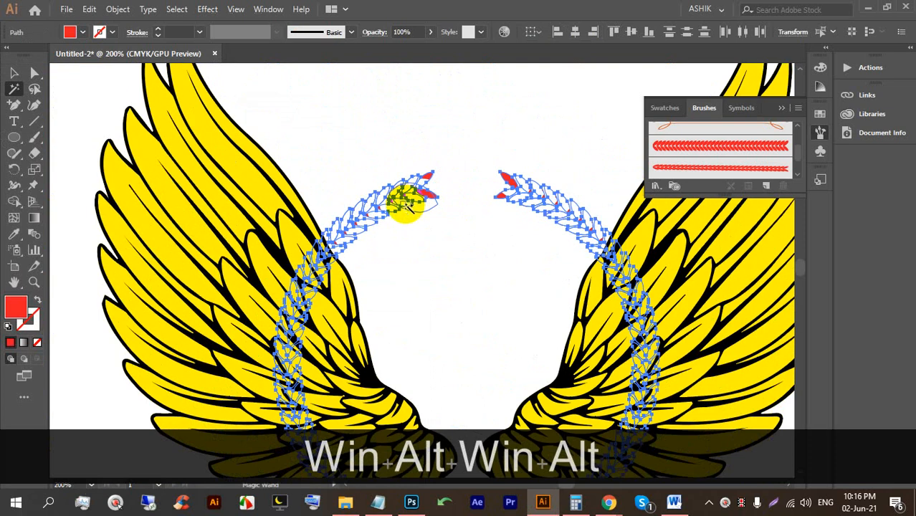
click(14, 72)
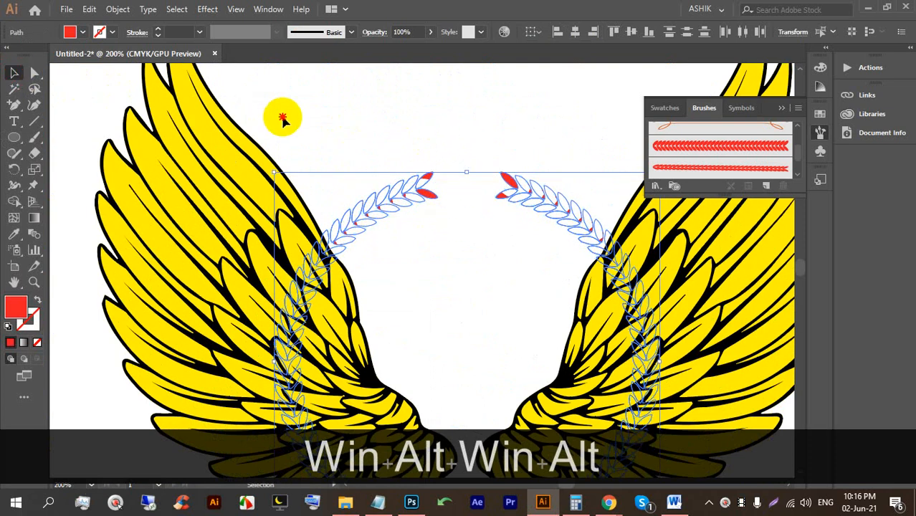
click(283, 117)
- Select all the red leaves of the wreath with the Magic Wand and bring them forward in the stacking order
scroll(466, 180, up, 2)
click(14, 88)
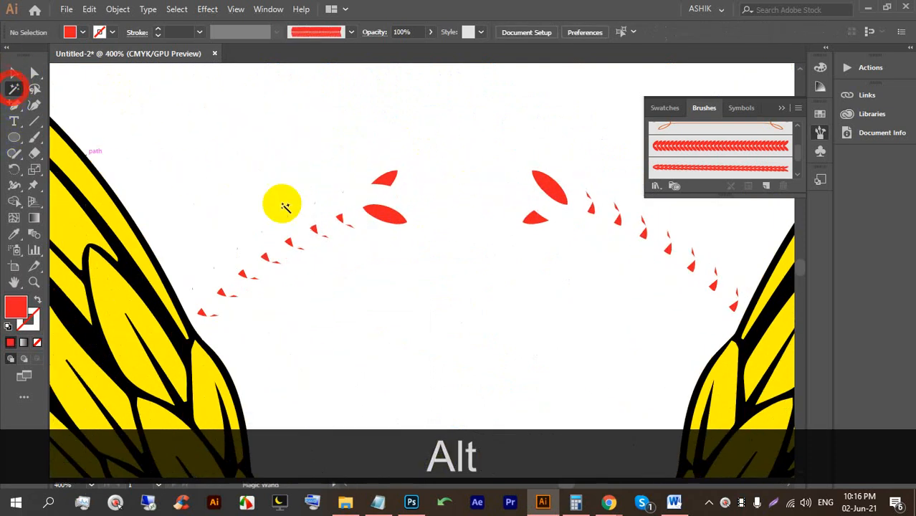
scroll(377, 228, up, 2)
click(371, 224)
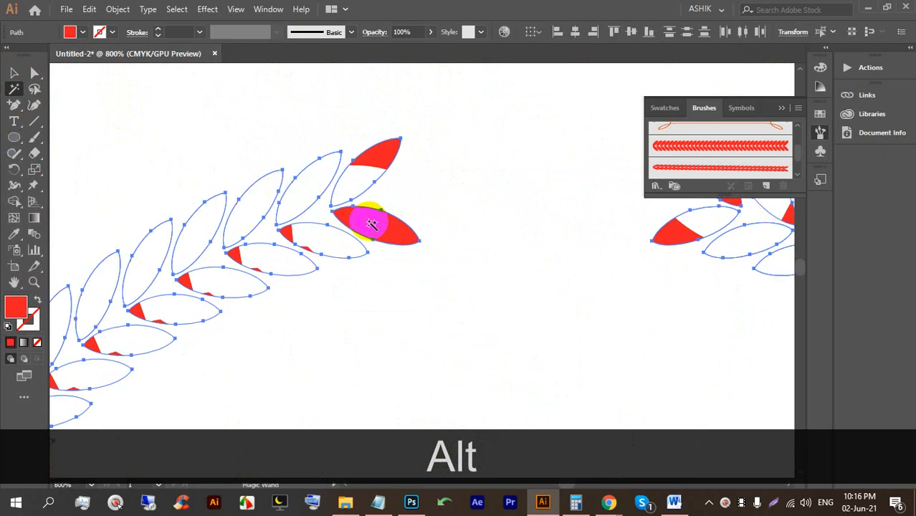
scroll(360, 226, down, 4)
alt+click(528, 195)
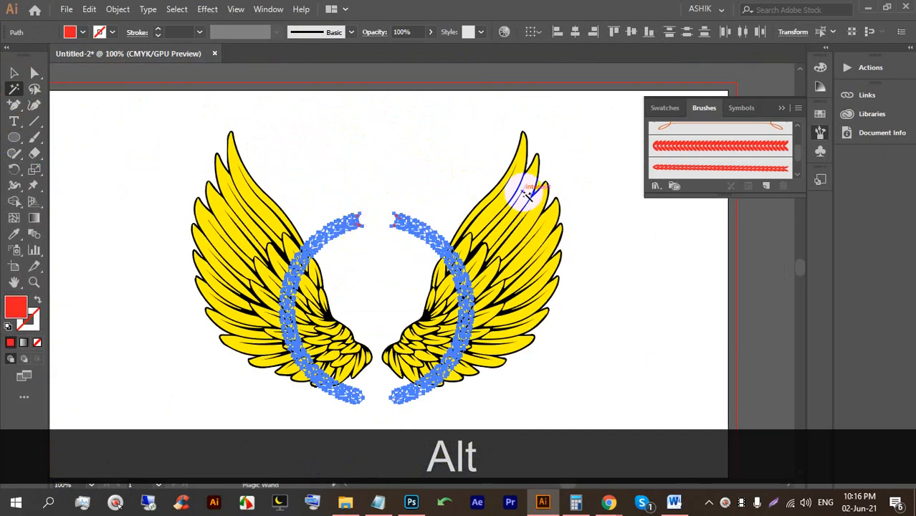
key(ctrl+bracketleft)
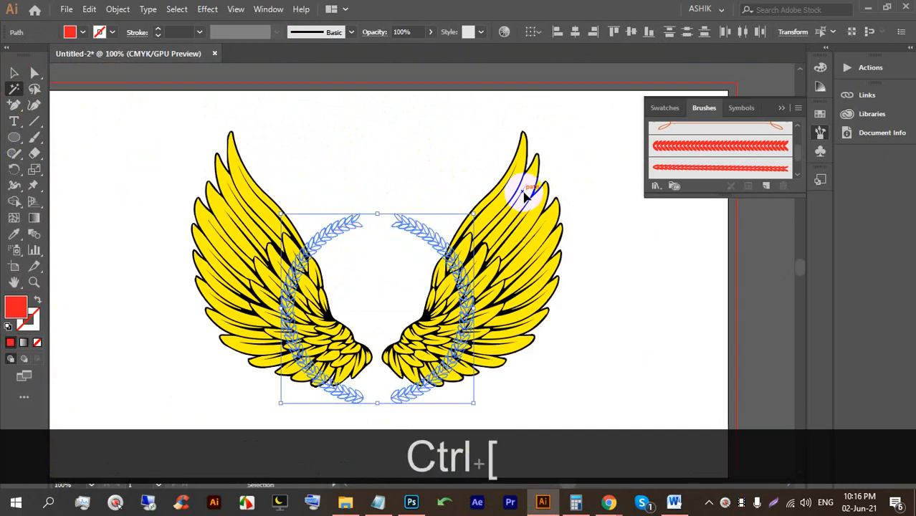
key(ctrl+bracketright)
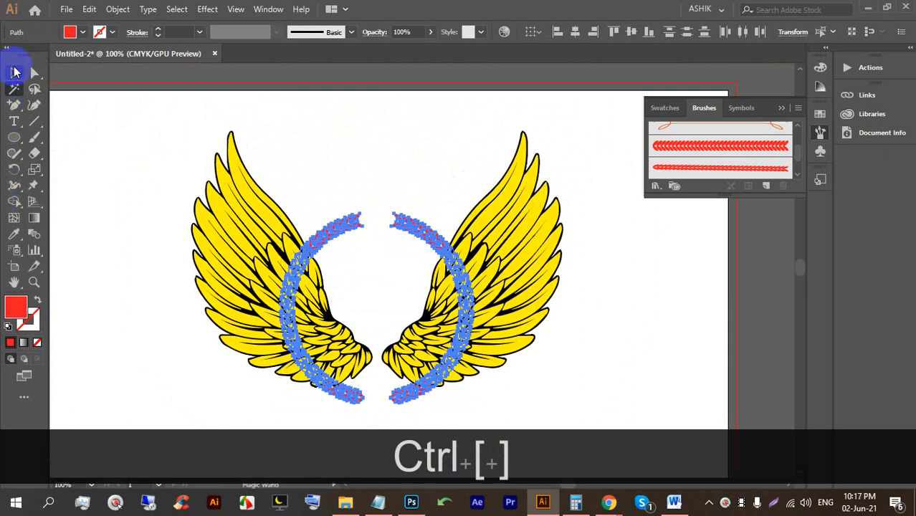
- Deselect the leaves and examine how the wreath's open ends and sides sit against the wings
click(15, 72)
click(331, 119)
scroll(354, 180, up, 3)
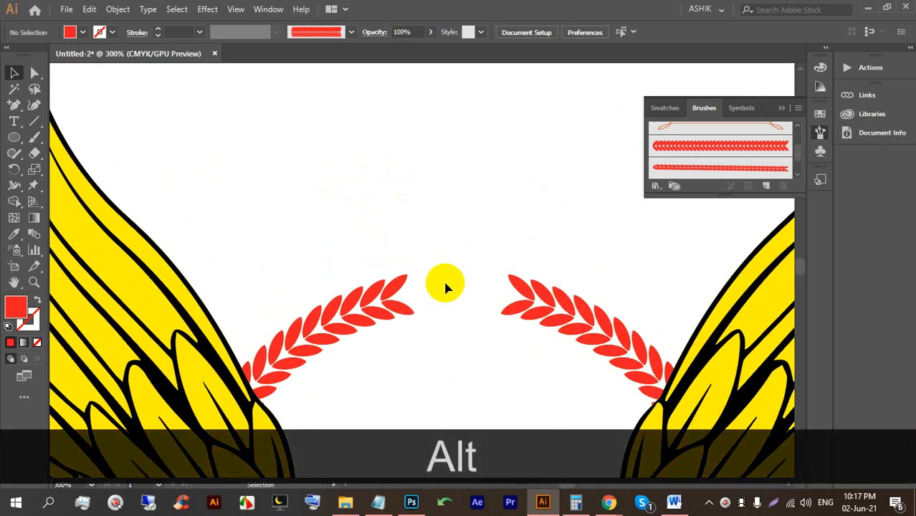
drag(515, 284, 524, 290)
click(389, 170)
scroll(388, 170, down, 3)
- Undo the wreath's stacking, white fill, ungrouping and offset changes back to the grouped red leaves in front of the wings
key(ctrl+z)
key(ctrl+z)
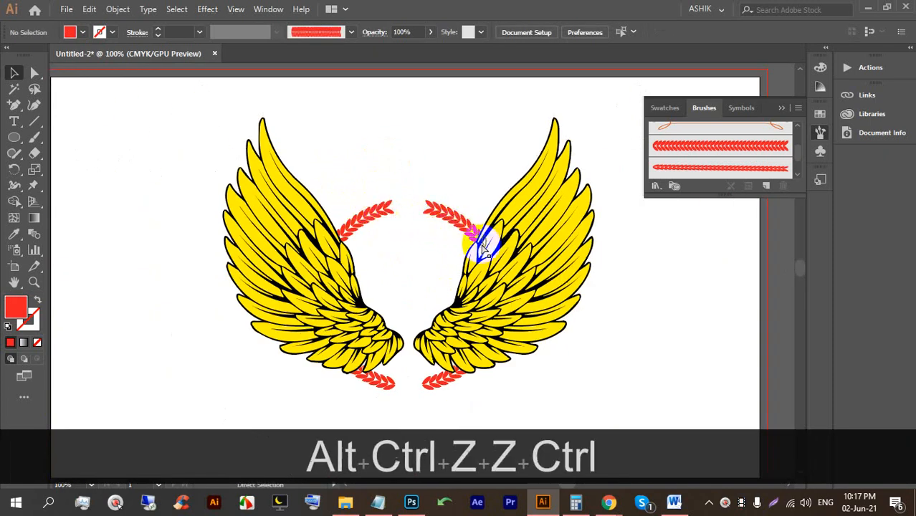
key(ctrl+z)
key(ctrl+z)
key(ctrl+z)
key(ctrl+z)
key(ctrl+z)
key(ctrl+z)
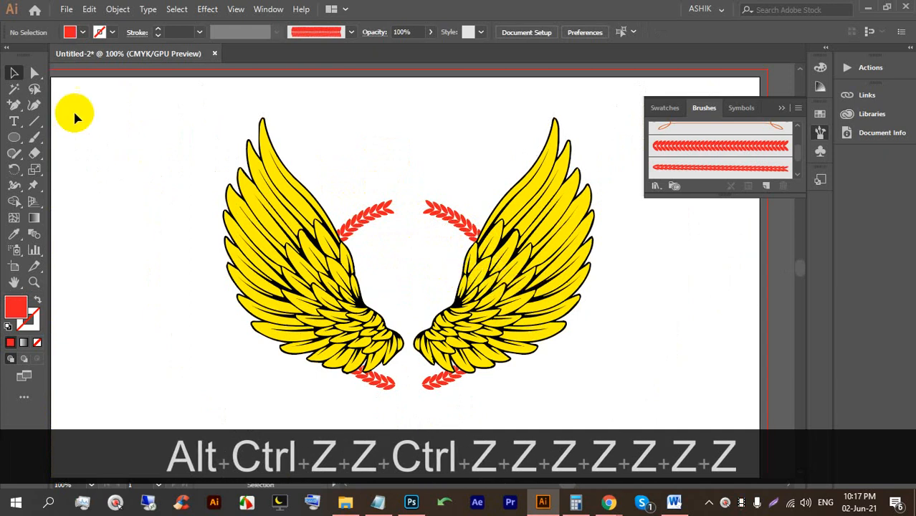
ctrl+click(154, 157)
key(ctrl+z)
key(ctrl+z)
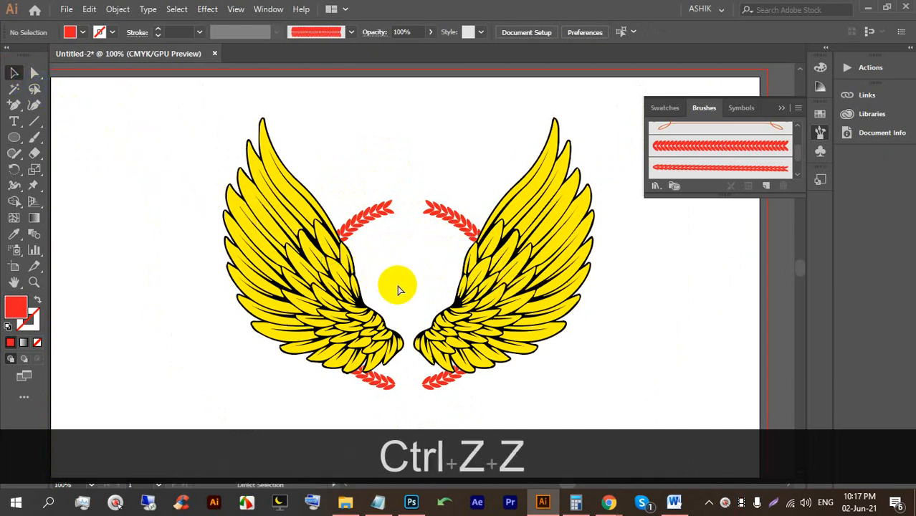
key(ctrl+z)
key(ctrl+z)
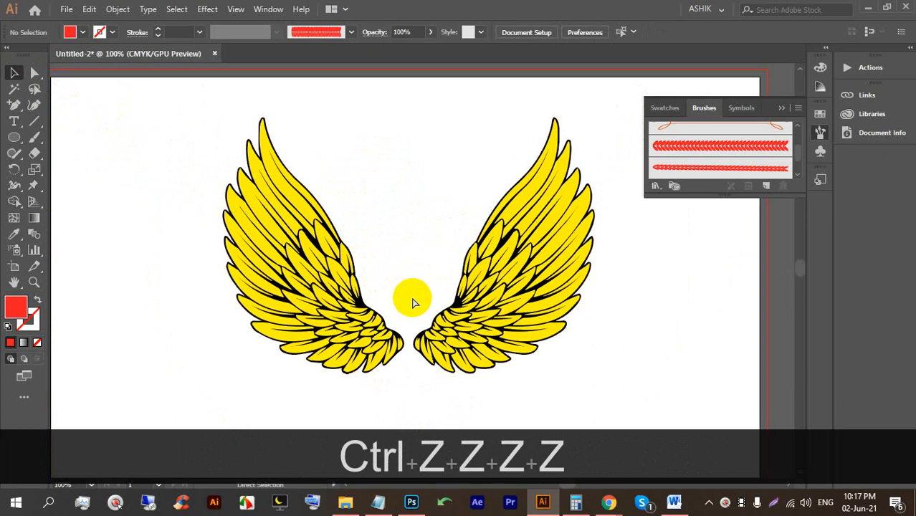
key(ctrl+z)
key(ctrl+z)
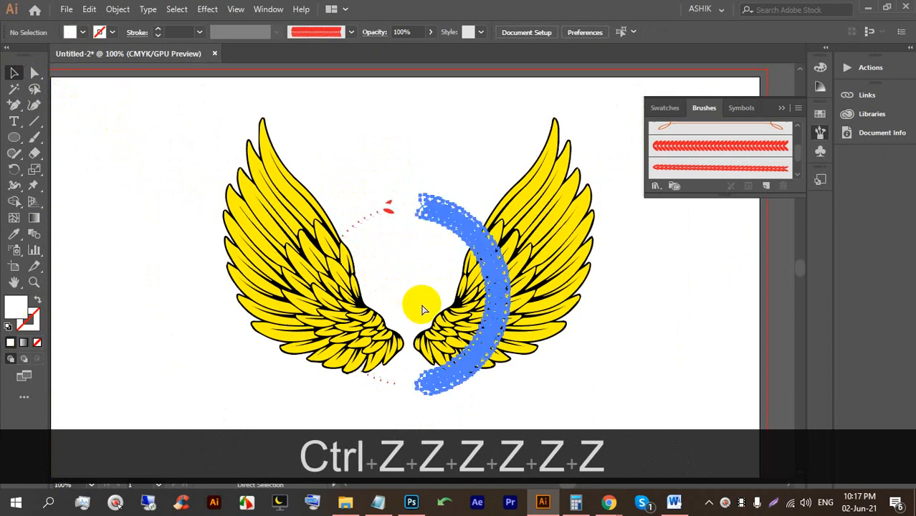
key(ctrl+z)
key(ctrl+z)
key(ctrl+z)
key(ctrl+z)
key(ctrl+z)
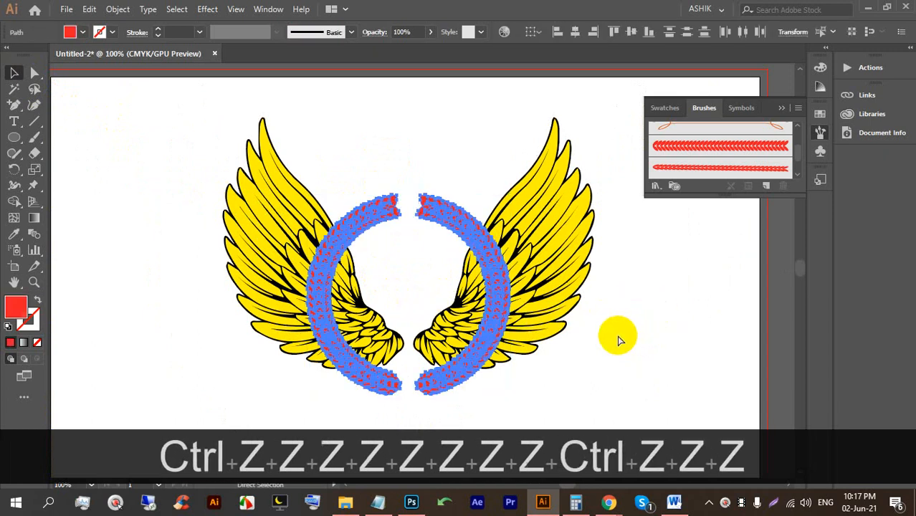
click(614, 330)
alt+scroll(440, 247, up, 2)
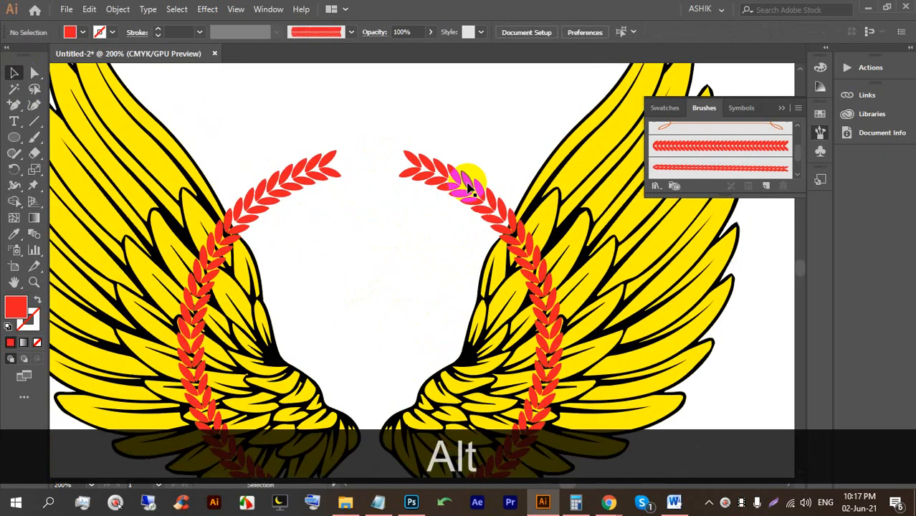
alt+scroll(367, 205, up, 1)
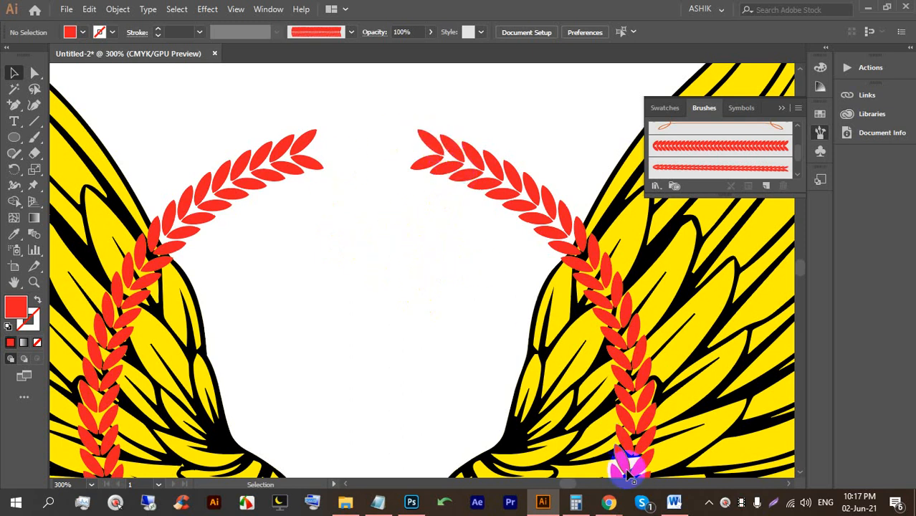
click(487, 401)
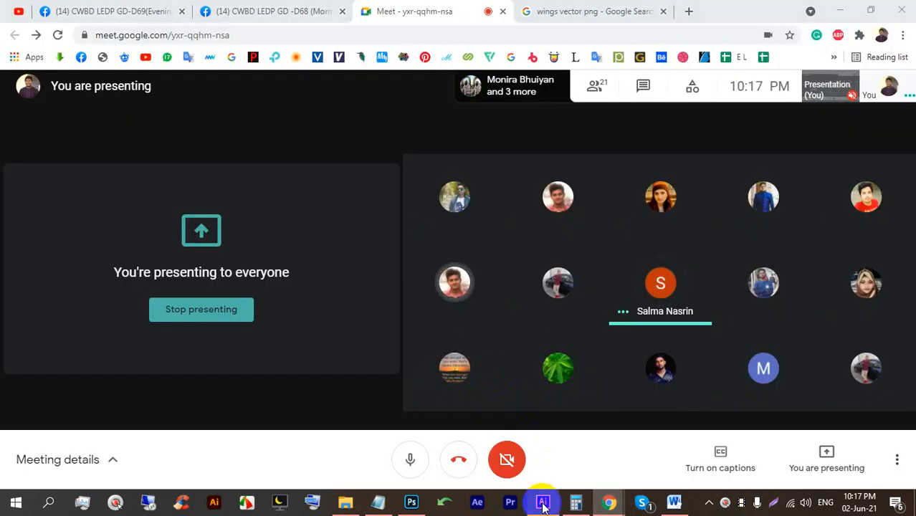
click(543, 504)
scroll(382, 306, down, 4)
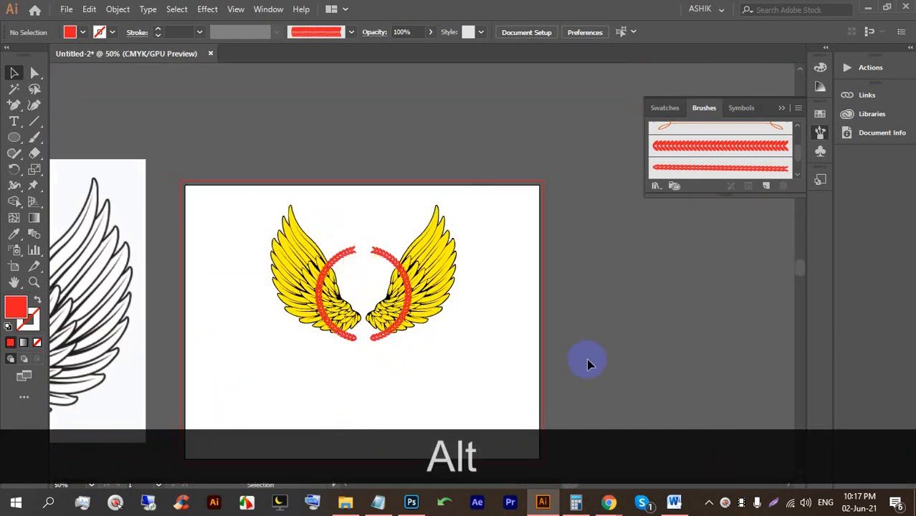
scroll(403, 311, up, 3)
- Offset the paths of the whole grouped wreath by 0.0787 in with Miter joins and a miter limit of 4
click(324, 132)
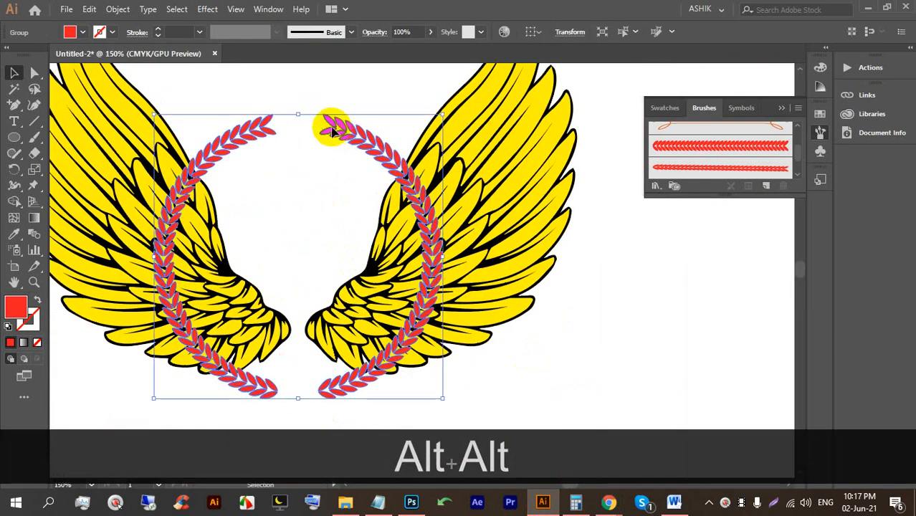
click(117, 9)
mouse_move(212, 310)
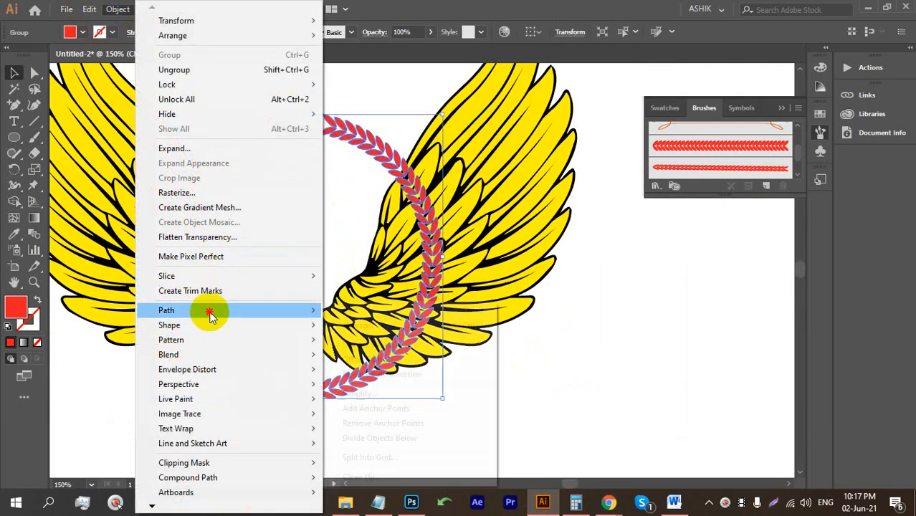
click(393, 360)
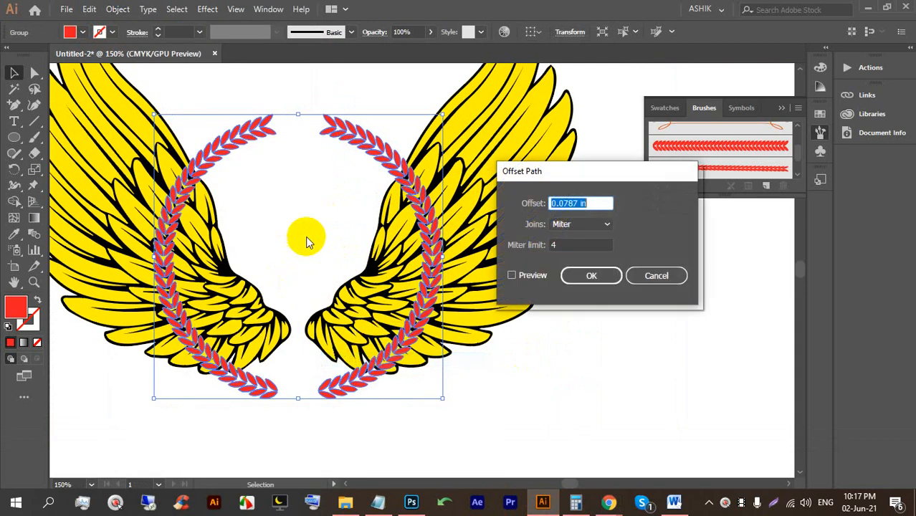
click(513, 276)
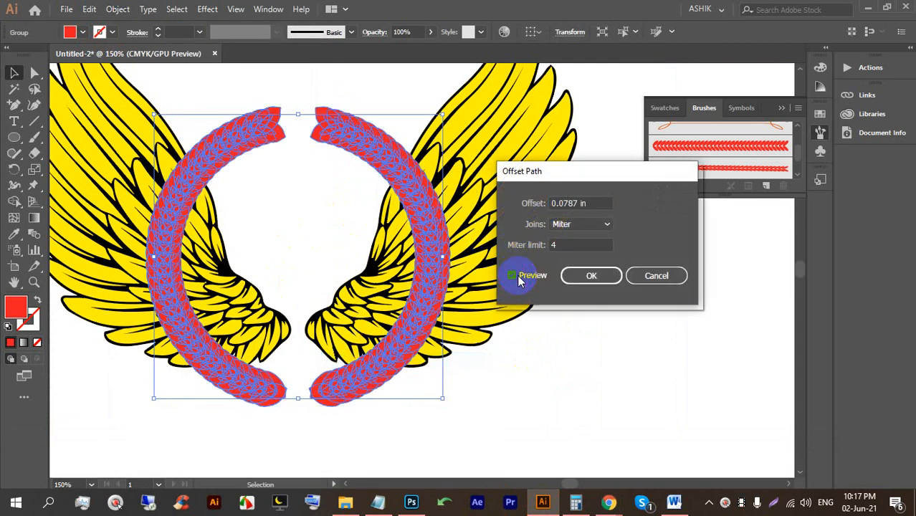
click(577, 203)
click(588, 278)
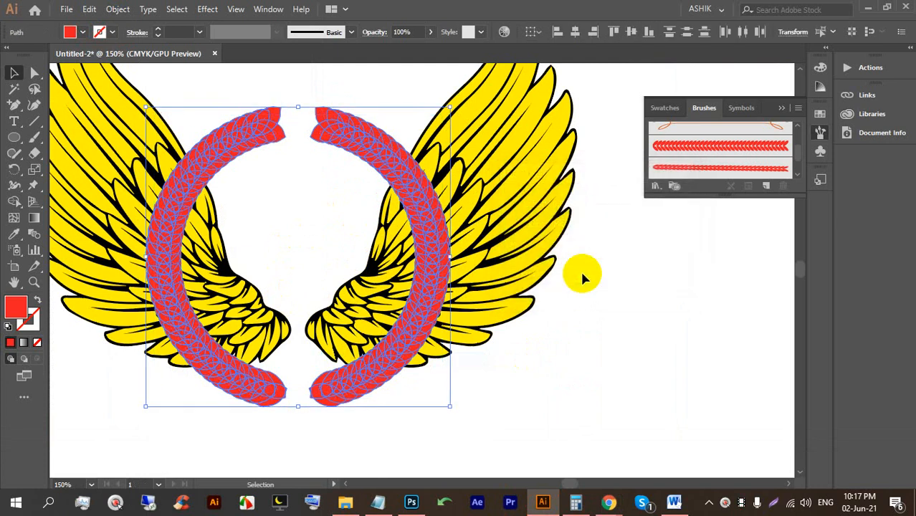
- Fill the wreath's offset shapes with white and deselect them
click(82, 31)
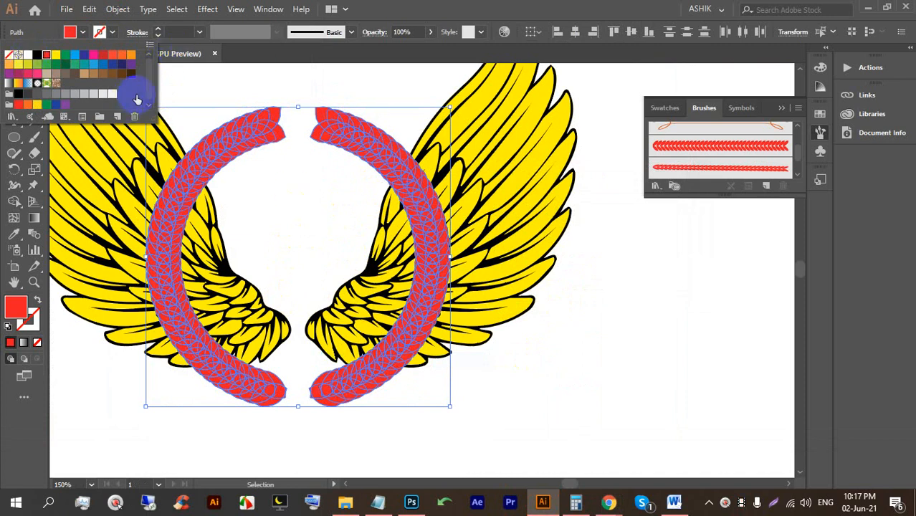
click(26, 56)
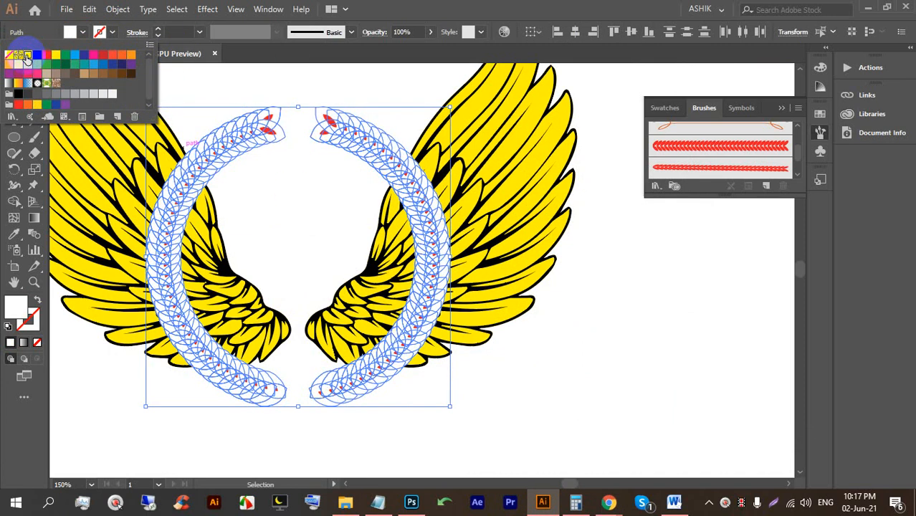
click(511, 268)
click(618, 315)
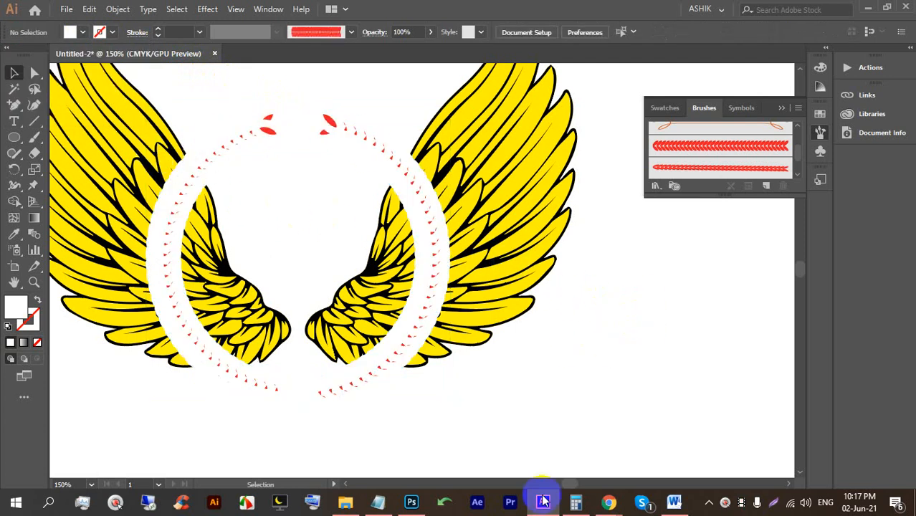
- Select all the red leaves with the Magic Wand and bring them forward in front of the white offset shapes
scroll(296, 117, up, 10)
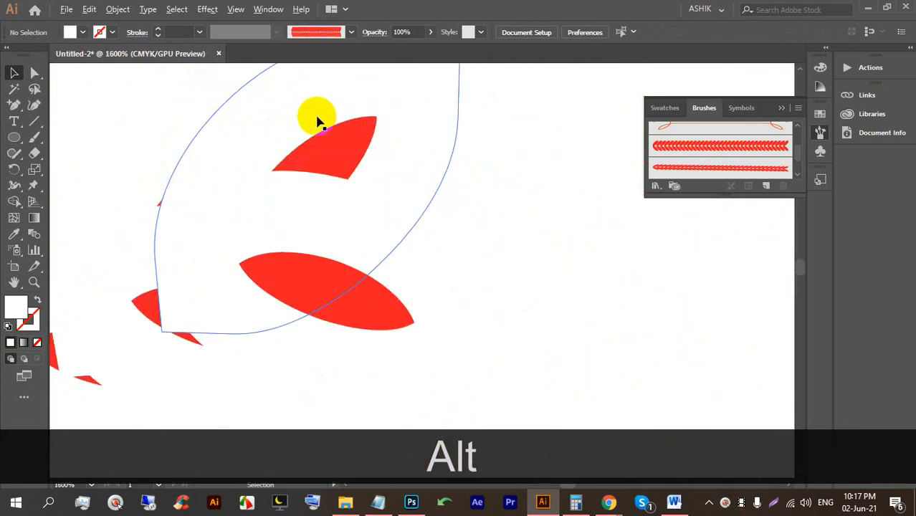
scroll(294, 133, up, 4)
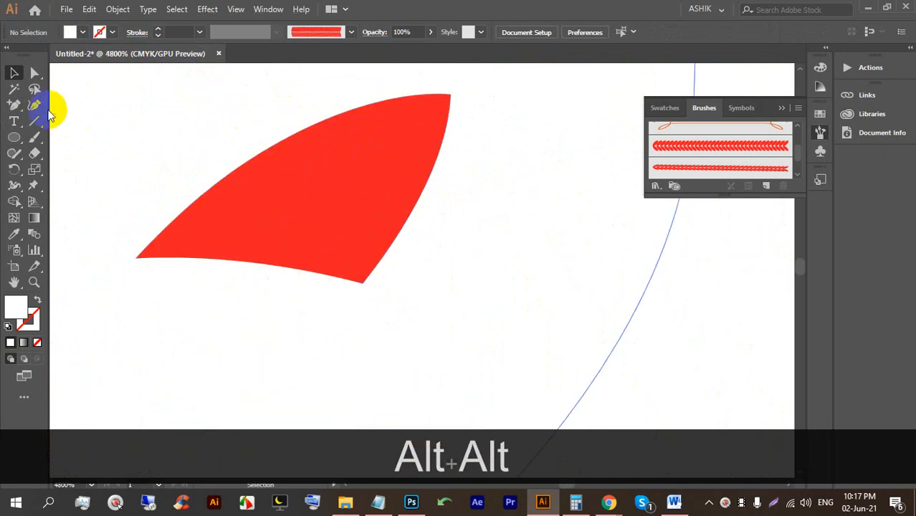
scroll(323, 147, up, 3)
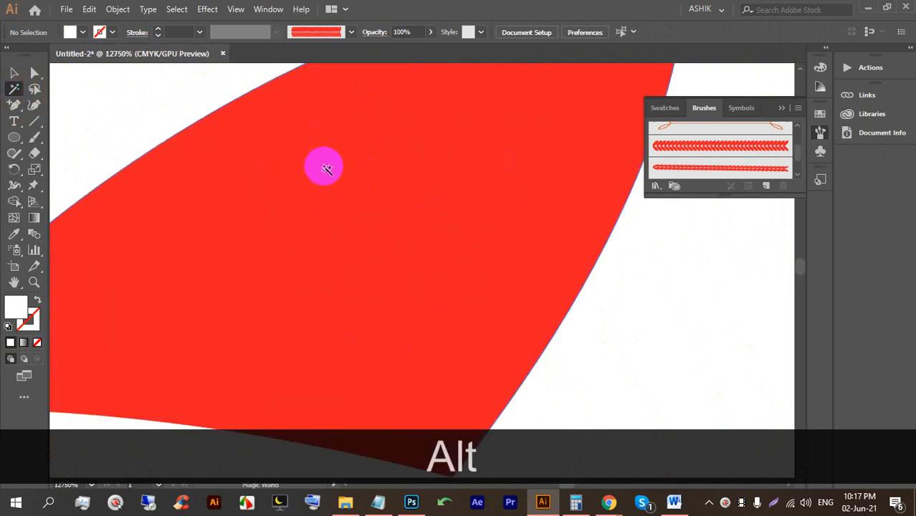
click(365, 165)
scroll(365, 167, down, 18)
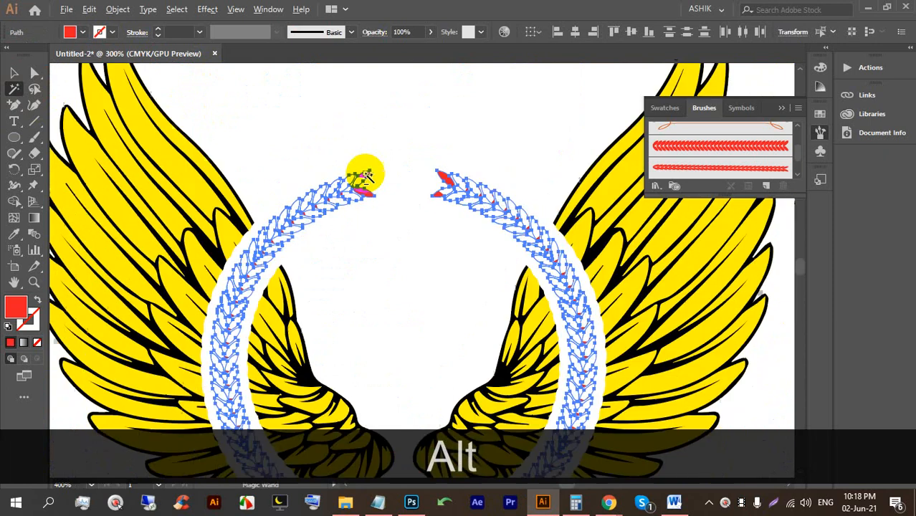
scroll(378, 196, up, 2)
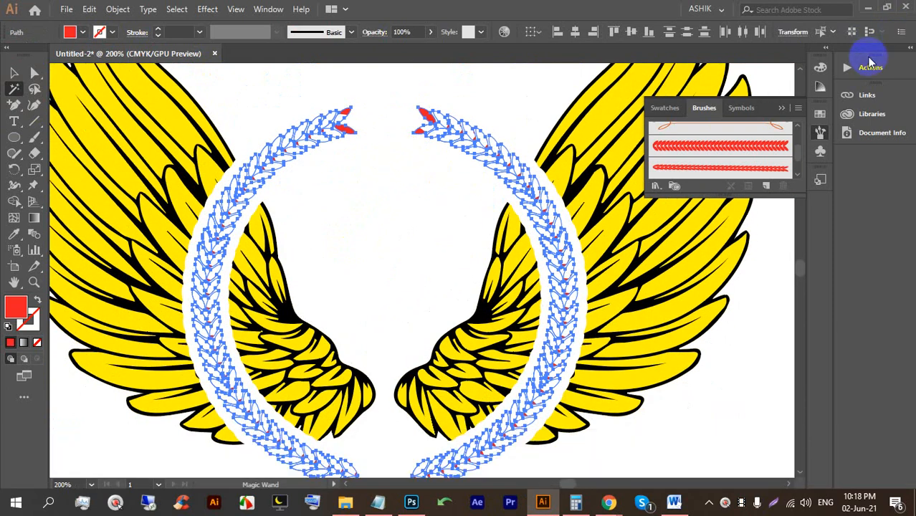
key(ctrl+bracketleft)
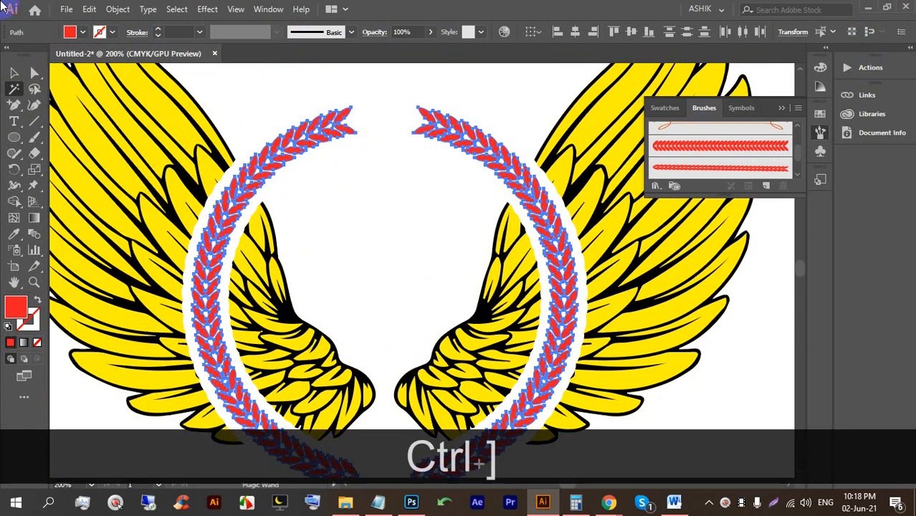
click(13, 72)
scroll(402, 230, down, 2)
click(497, 266)
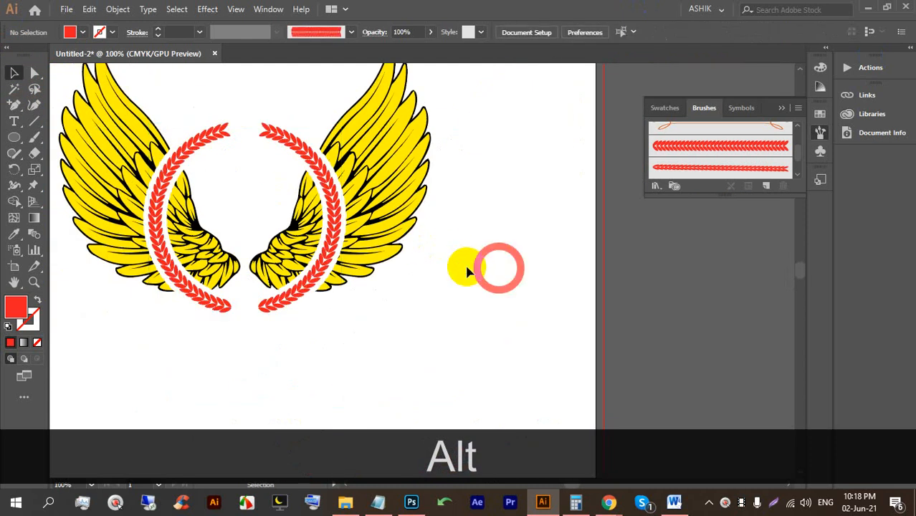
scroll(205, 170, up, 1)
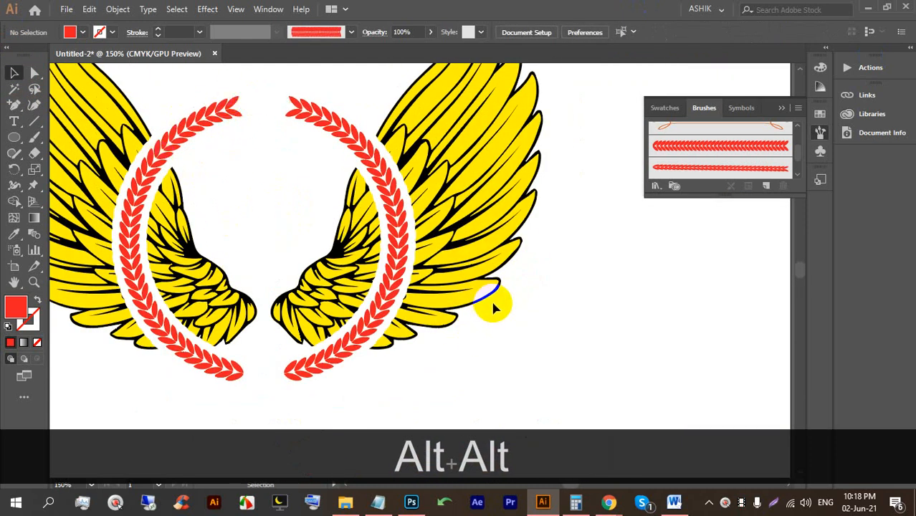
scroll(501, 301, down, 2)
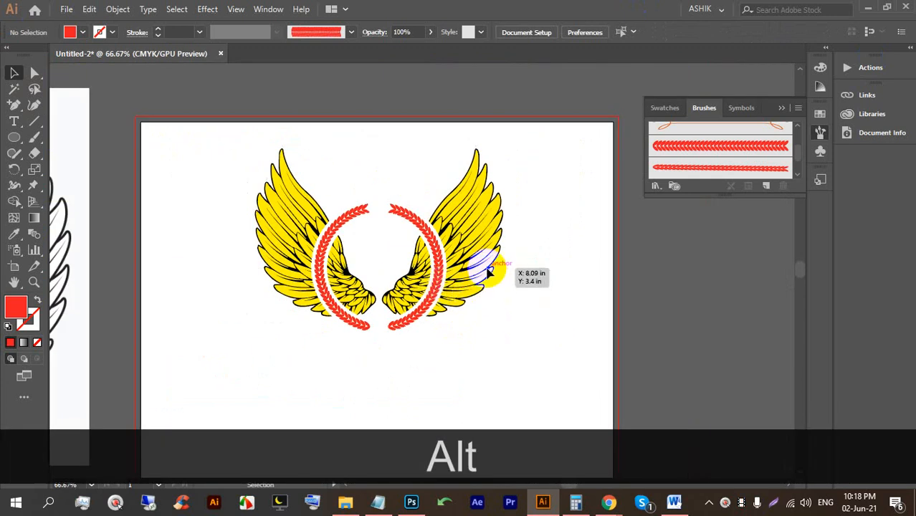
scroll(502, 207, up, 2)
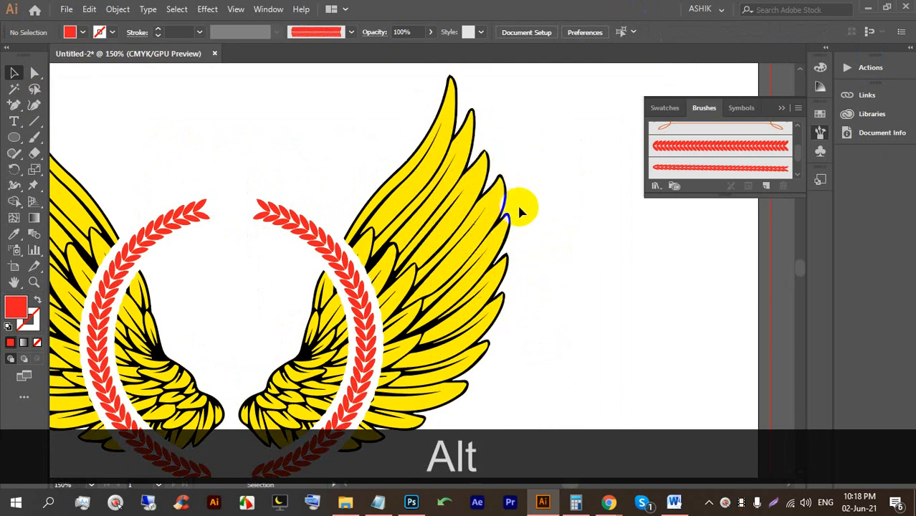
scroll(480, 180, down, 1)
scroll(476, 190, down, 2)
- Show all hidden artwork and unlock all objects, including the wings
key(ctrl+alt)
key(ctrl+alt+3)
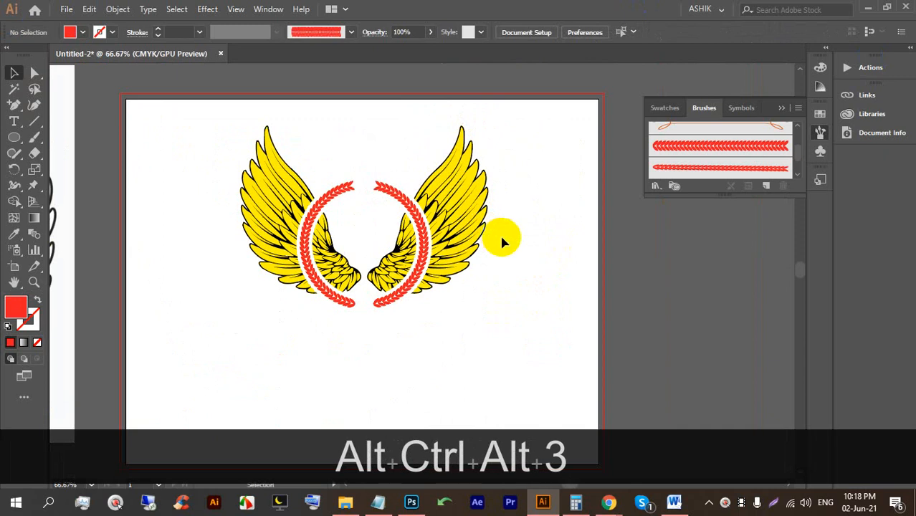
key(ctrl+alt+2)
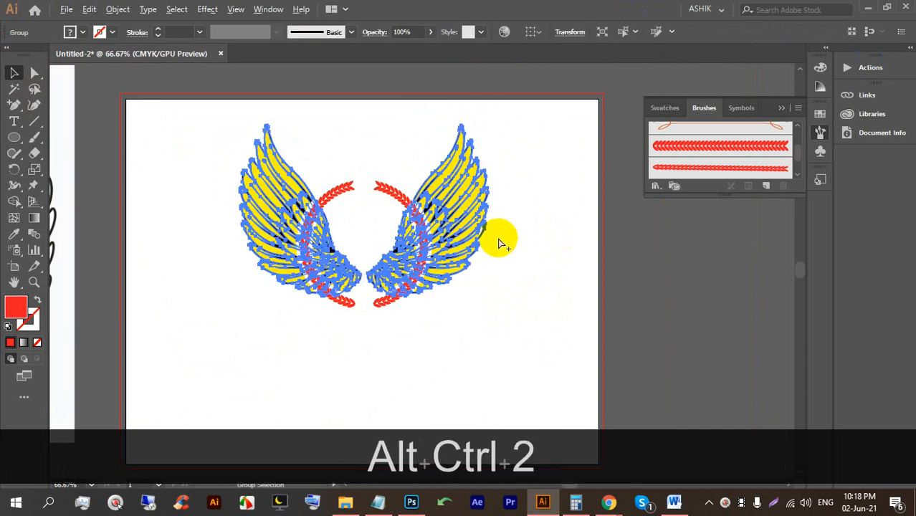
click(535, 280)
scroll(348, 229, up, 1)
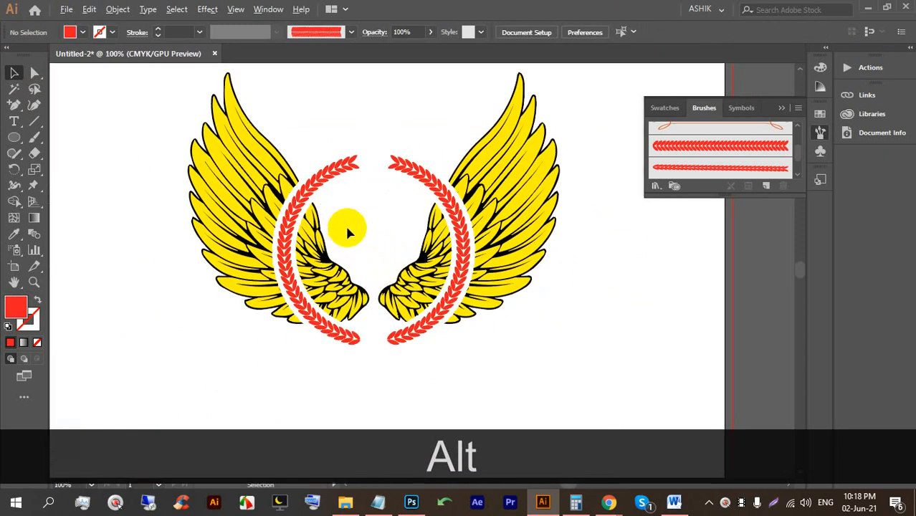
scroll(323, 236, up, 1)
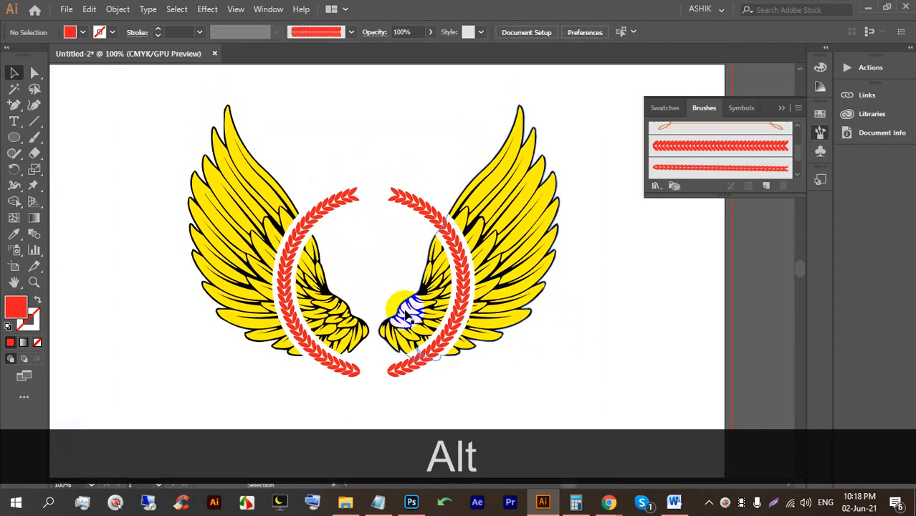
drag(639, 367, 147, 120)
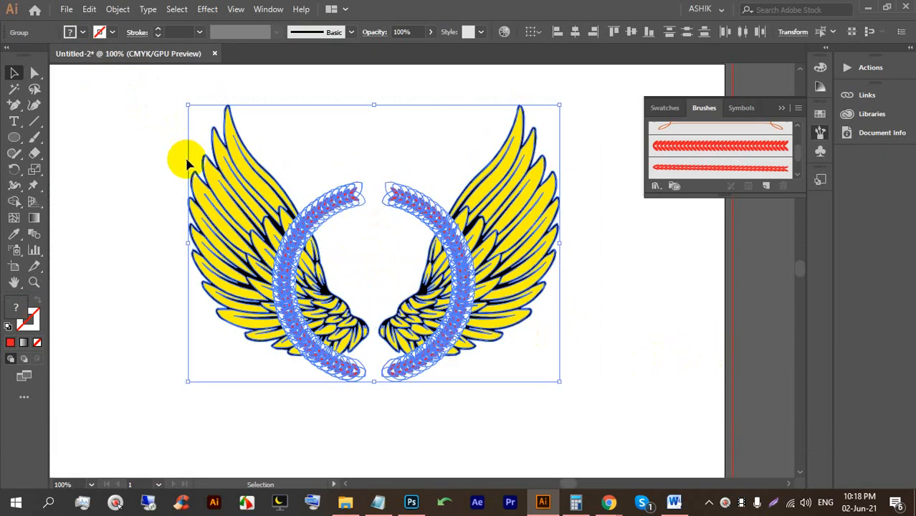
click(16, 201)
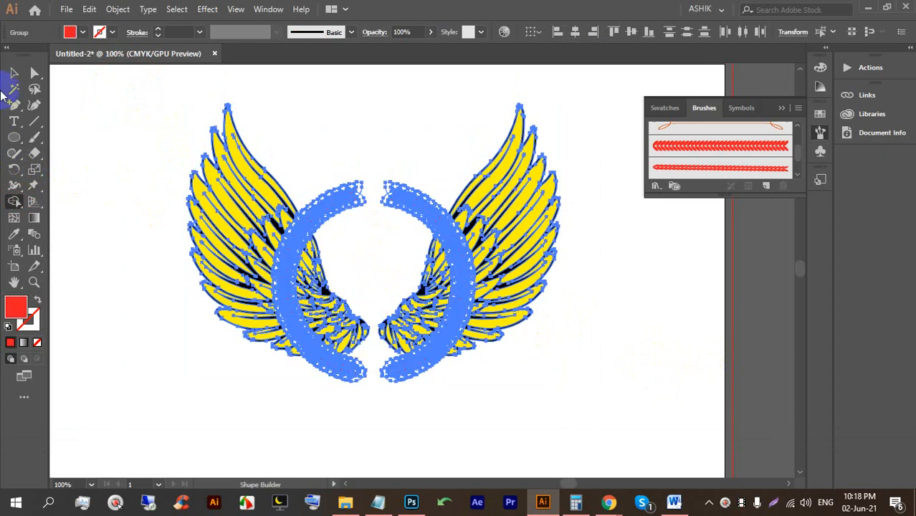
click(92, 113)
click(600, 472)
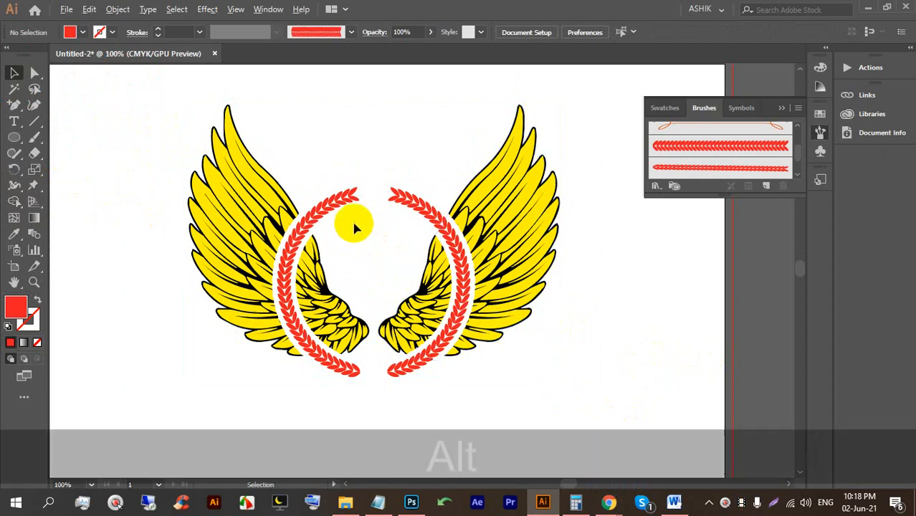
- Draw a closed freehand Pencil outline with no fill along the middle of the wreath's ring of leaves, enclosing the inner wing parts
scroll(356, 209, up, 1)
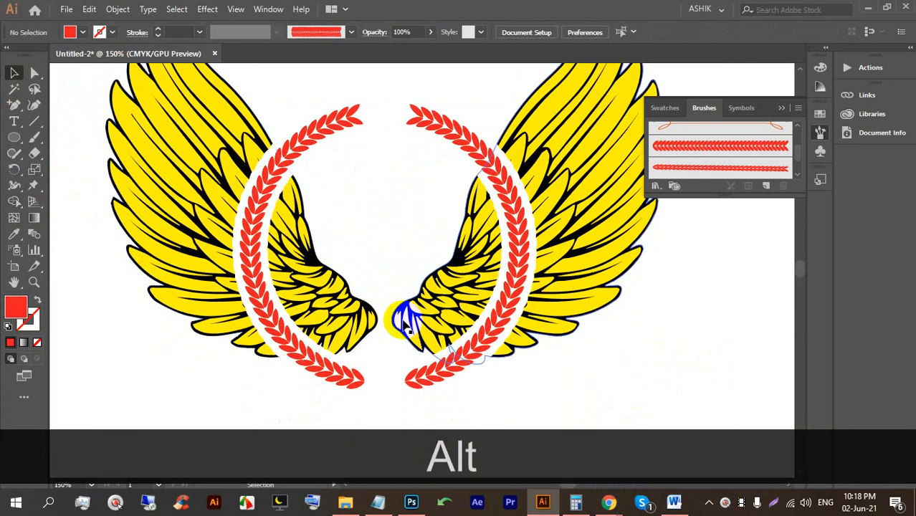
click(15, 154)
mouse_move(17, 156)
mouse_down()
mouse_move(91, 183)
mouse_move(90, 173)
mouse_up()
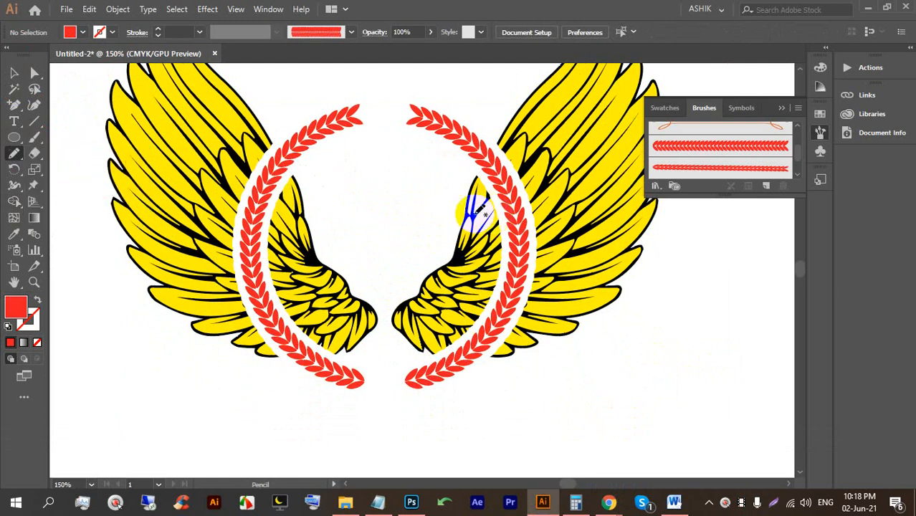
scroll(422, 212, up, 2)
click(84, 33)
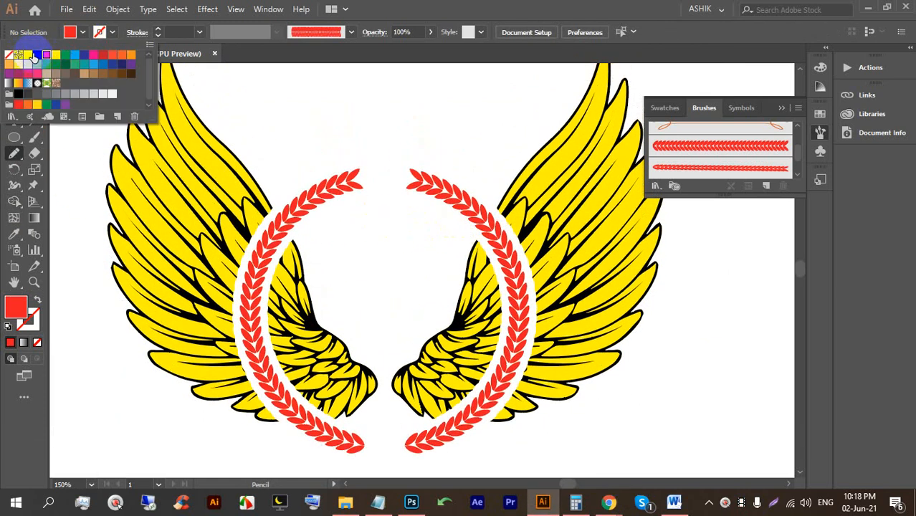
click(393, 55)
mouse_move(331, 192)
mouse_down()
mouse_move(348, 195)
mouse_move(362, 180)
mouse_move(288, 206)
mouse_move(267, 242)
mouse_move(256, 310)
mouse_move(267, 367)
mouse_move(310, 416)
mouse_move(374, 442)
mouse_move(430, 435)
mouse_move(484, 398)
mouse_up()
mouse_move(507, 369)
mouse_down()
mouse_move(513, 315)
mouse_move(500, 251)
mouse_move(466, 200)
mouse_move(371, 177)
mouse_move(356, 185)
mouse_up()
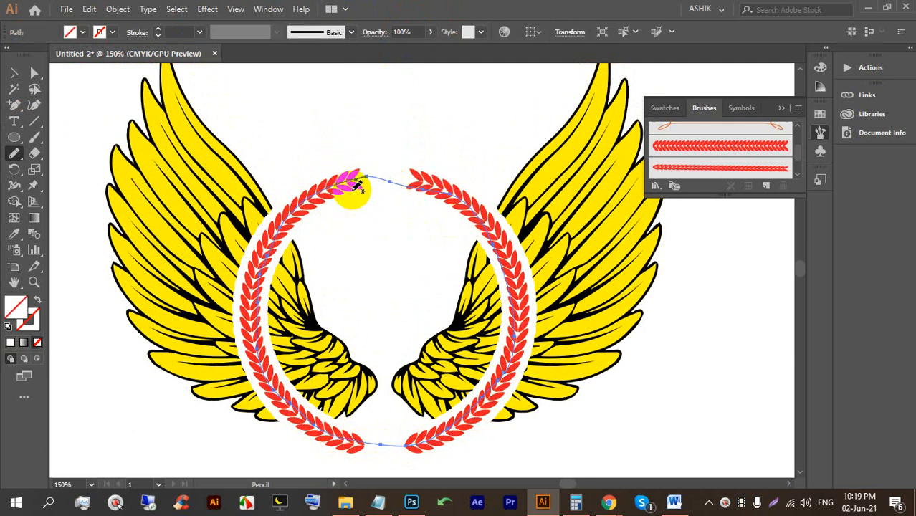
- Fill the freehand shape inside the wreath with white and send it backward behind the red leaves
click(82, 33)
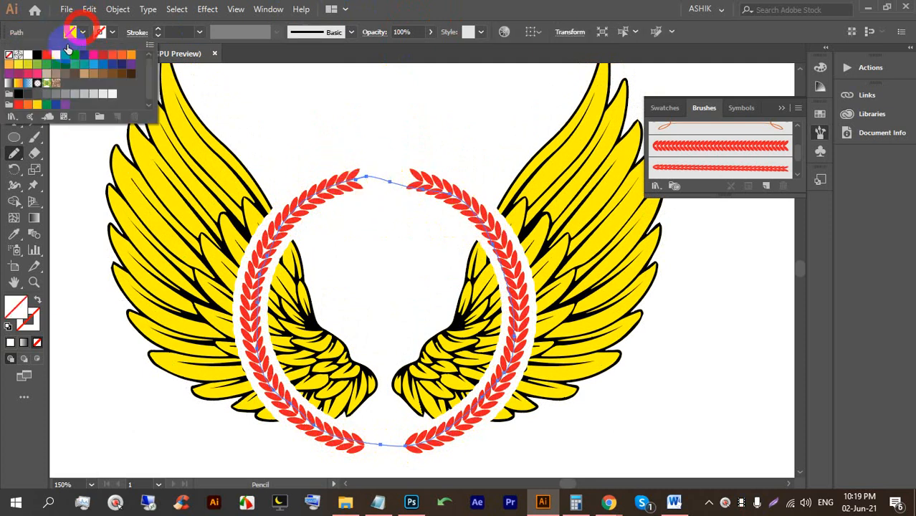
click(28, 56)
click(458, 5)
click(13, 74)
click(379, 97)
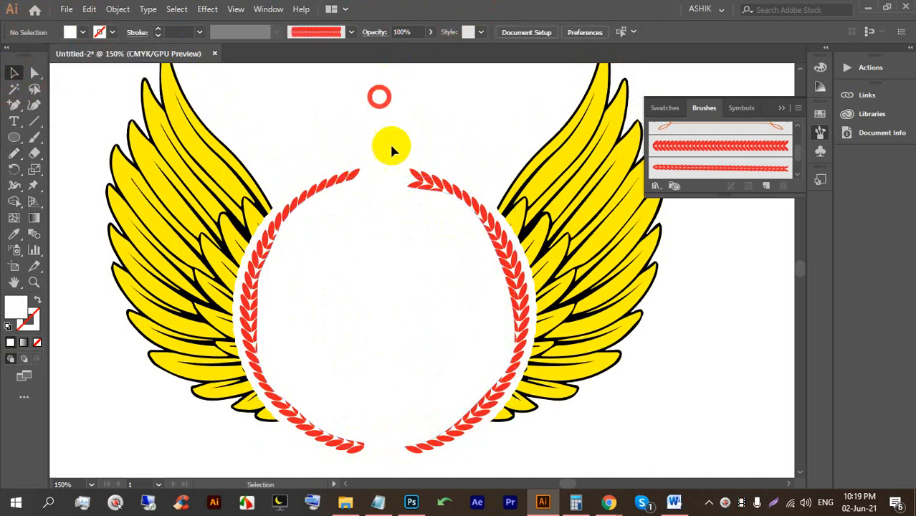
click(367, 242)
key(ctrl+bracketleft)
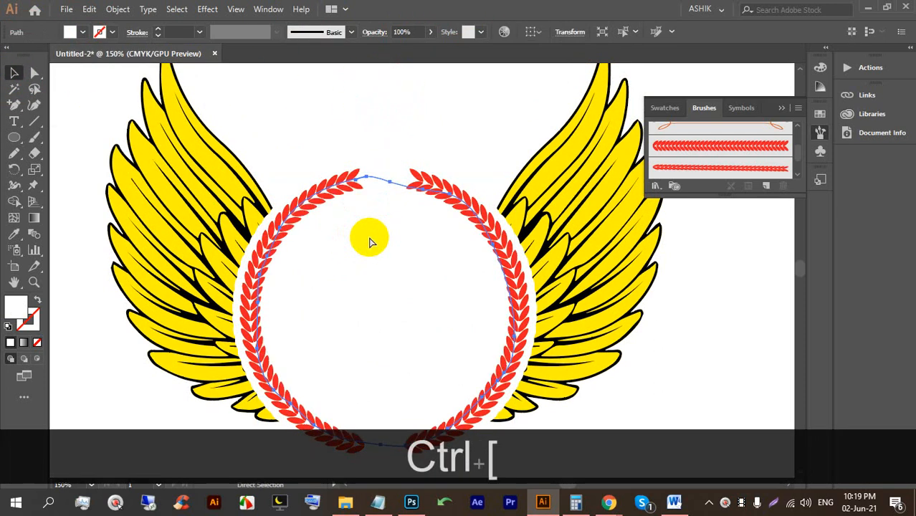
click(391, 132)
scroll(395, 137, down, 2)
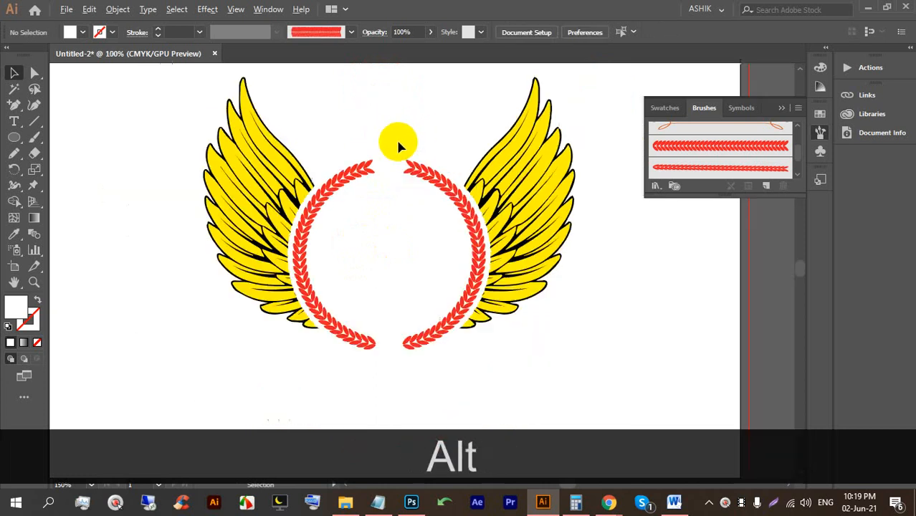
- Ungroup the wreath into its two halves and ungroup the right half as well
click(421, 175)
right_click(422, 178)
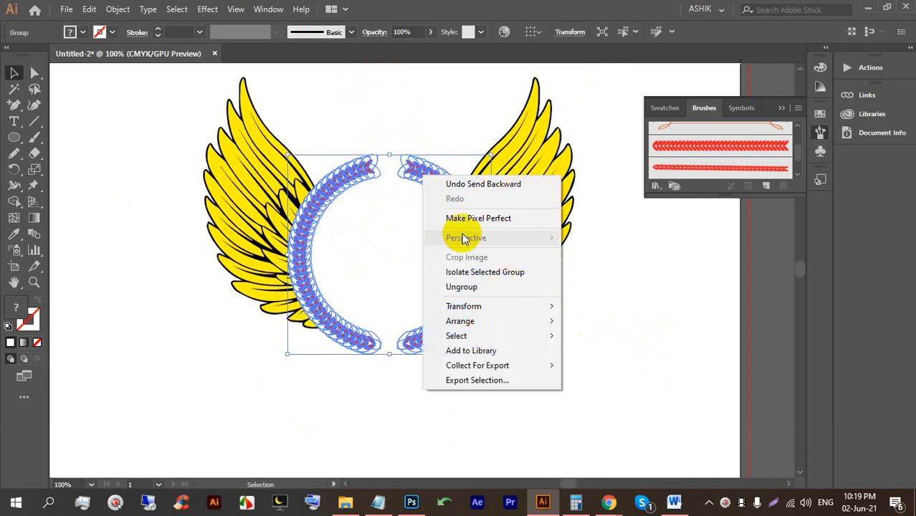
click(462, 286)
click(614, 329)
click(428, 185)
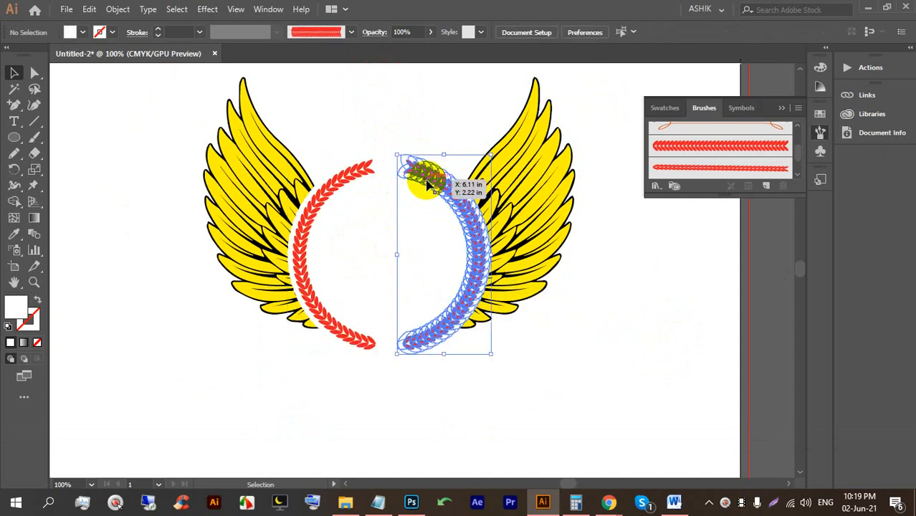
right_click(428, 181)
click(480, 290)
click(603, 338)
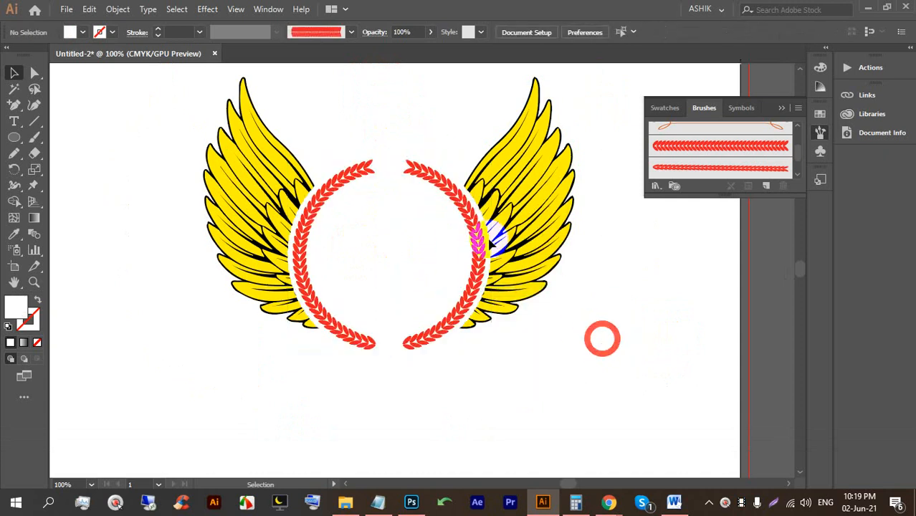
- Select all the red wreath leaves with the Magic Wand and try to group them
click(434, 179)
scroll(435, 177, up, 3)
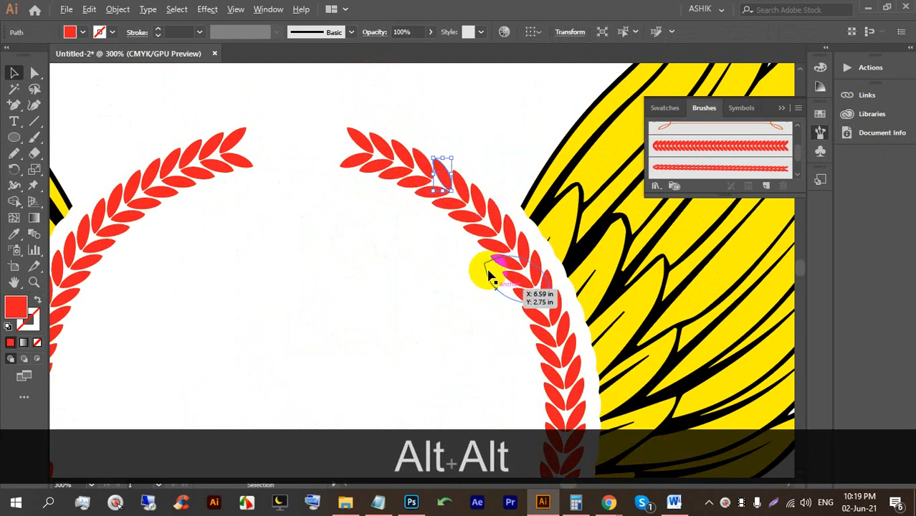
scroll(436, 201, down, 3)
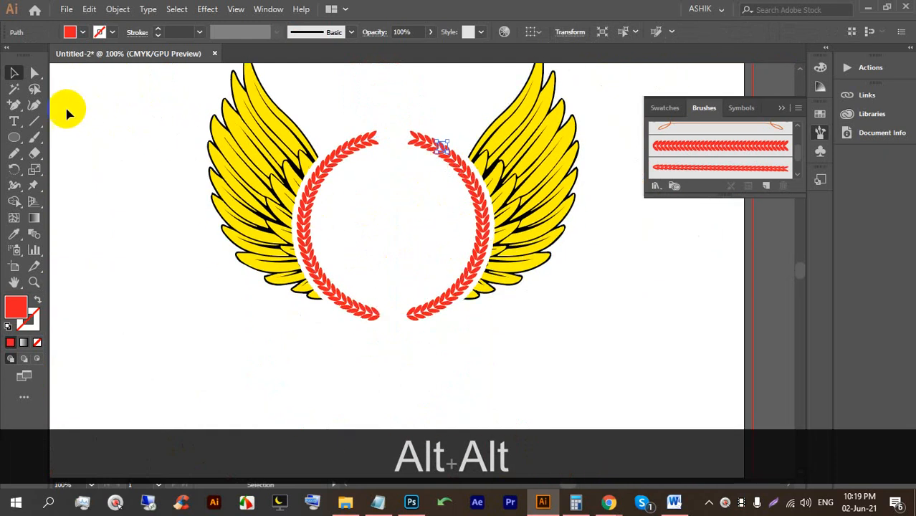
click(13, 89)
click(424, 146)
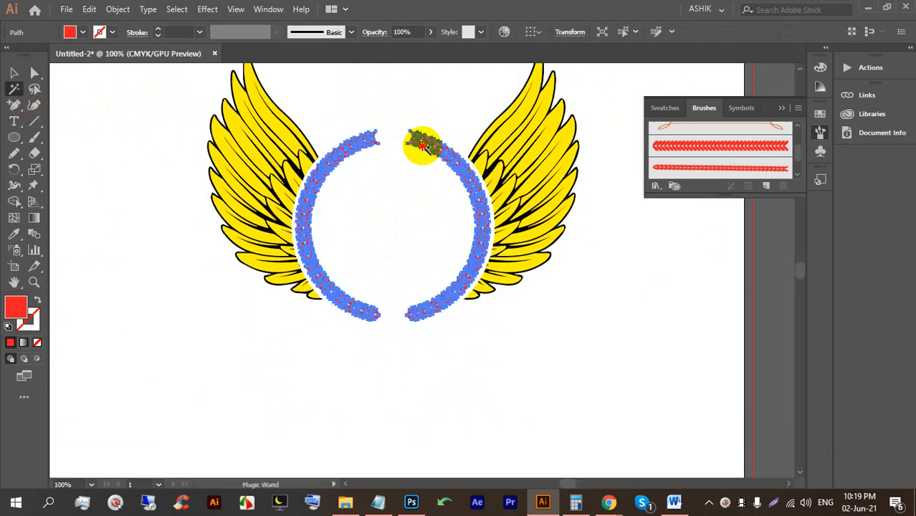
scroll(359, 244, up, 1)
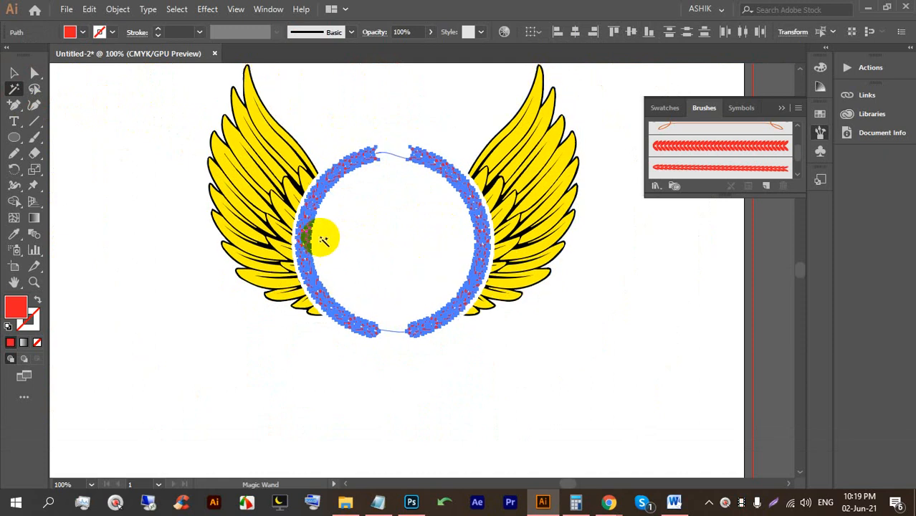
click(14, 73)
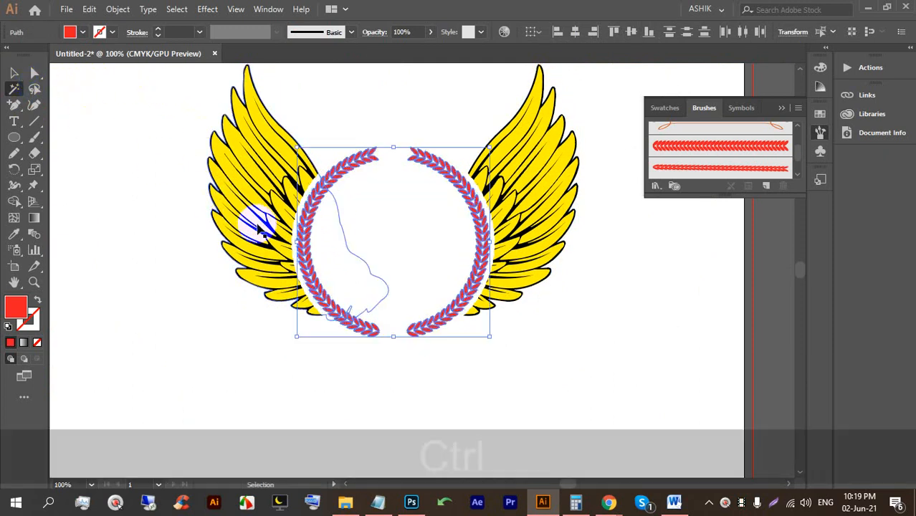
key(ctrl+g)
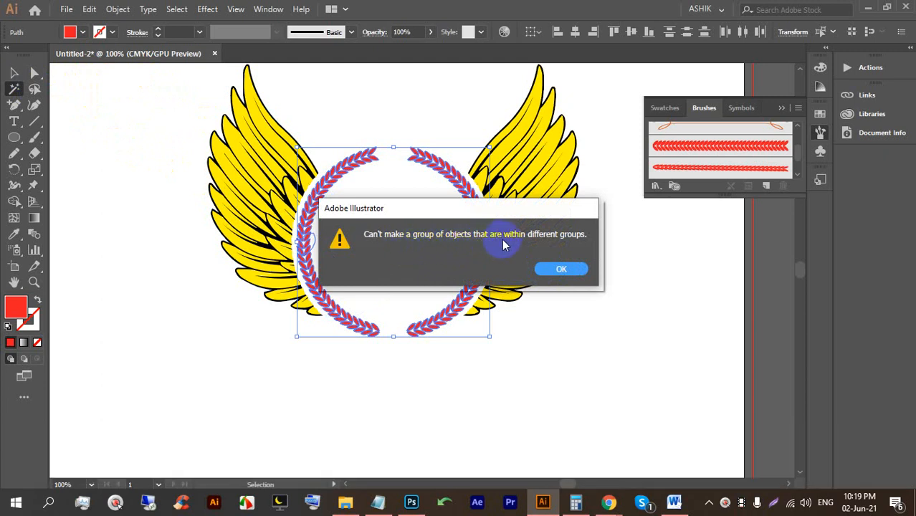
click(563, 269)
- Try a yellow fill on the selected wreath leaves and undo it
click(82, 33)
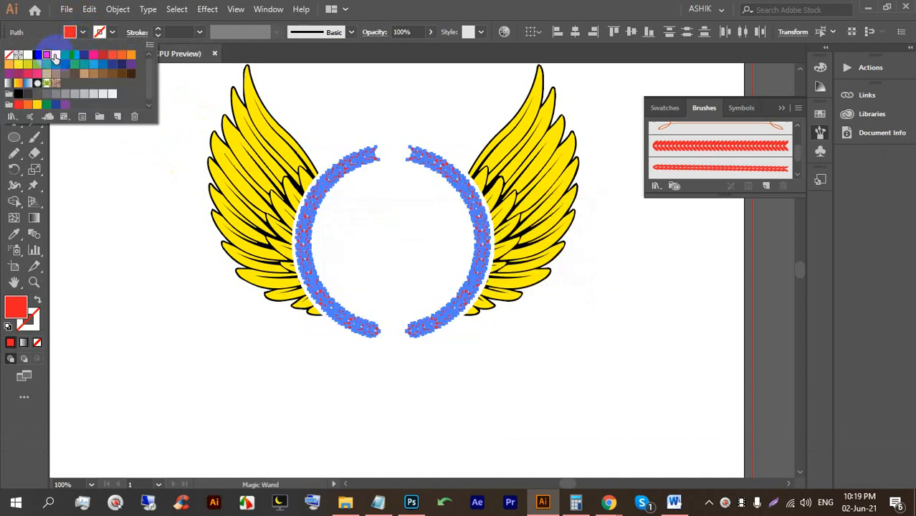
click(56, 56)
click(495, 4)
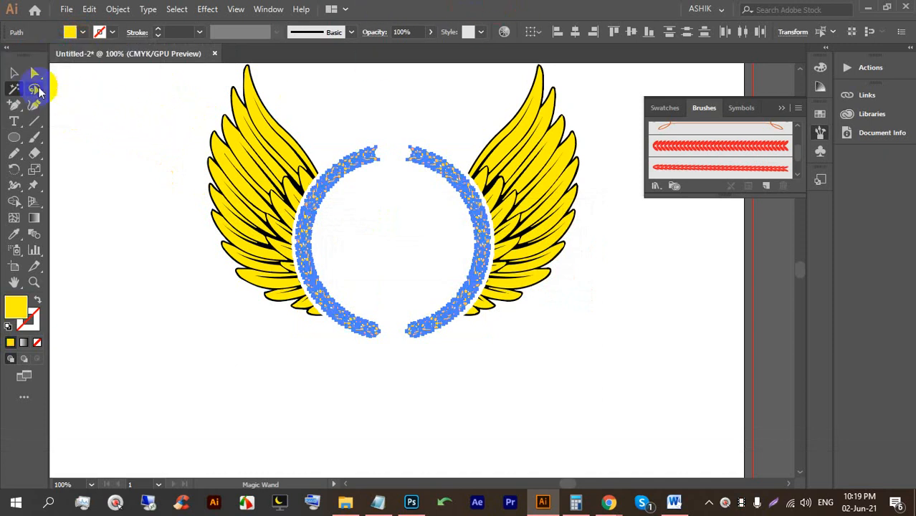
click(14, 72)
click(81, 122)
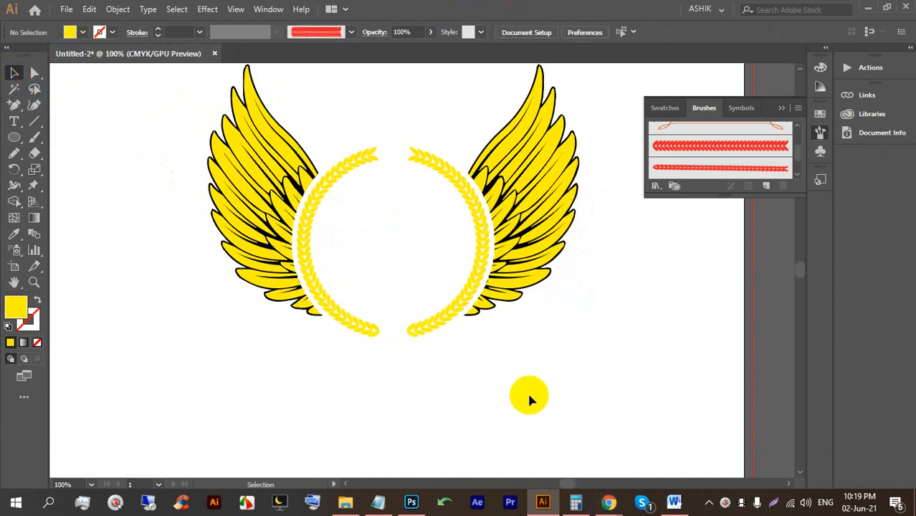
key(ctrl+z)
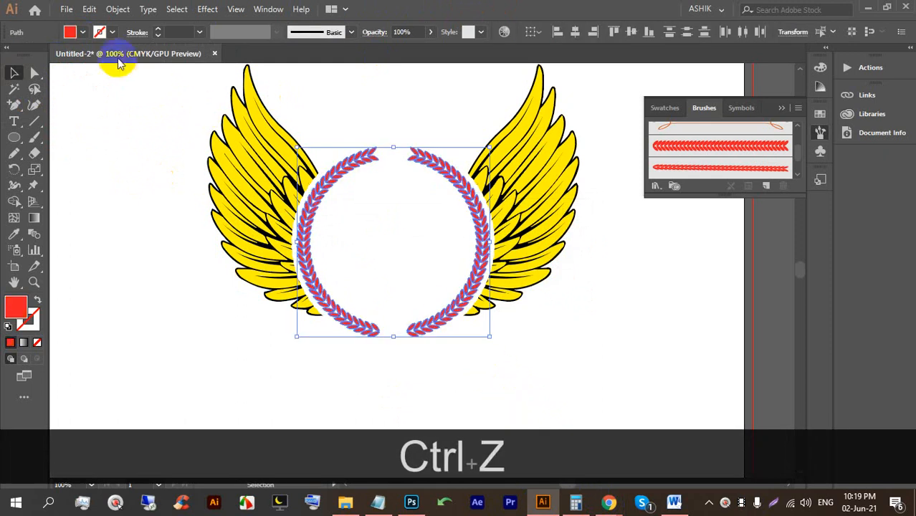
- Fill the wreath leaves with a custom mustard gold from the Color Picker and brighten the shade
click(83, 33)
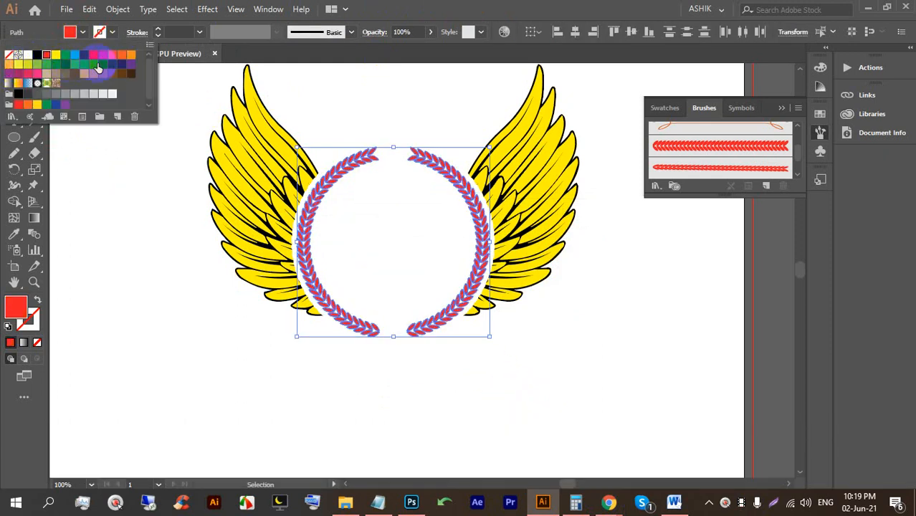
double_click(16, 307)
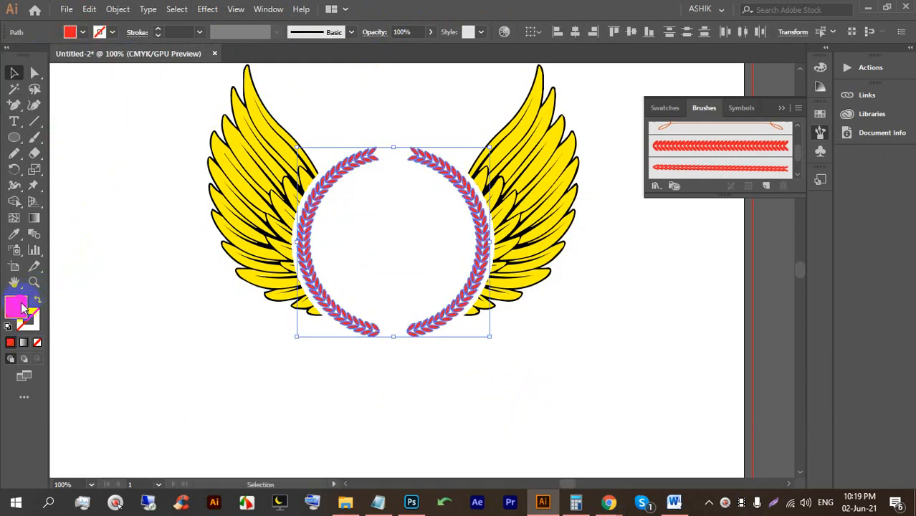
drag(610, 228, 612, 260)
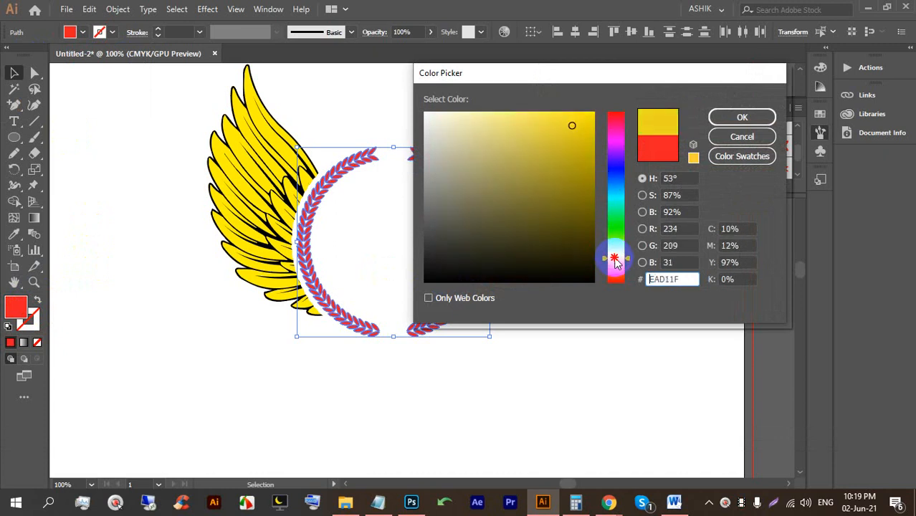
drag(576, 159, 577, 162)
click(741, 117)
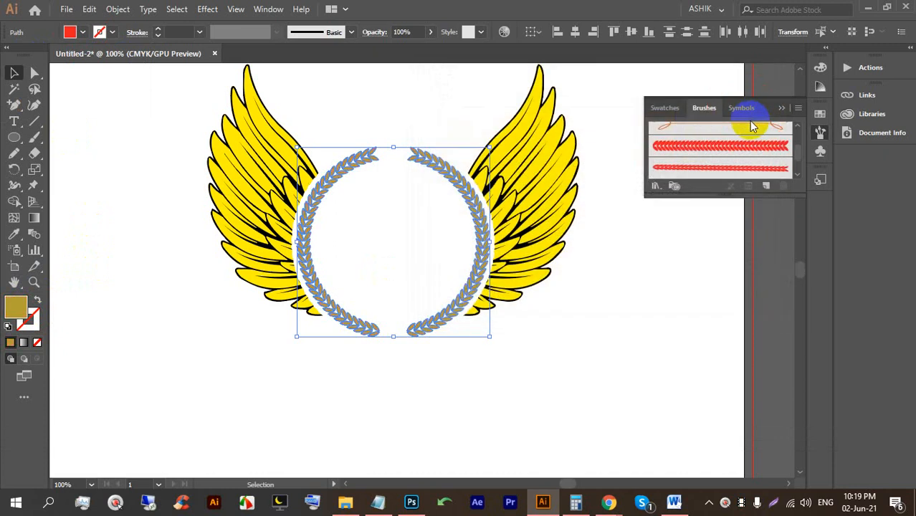
double_click(21, 307)
drag(578, 163, 586, 134)
click(735, 117)
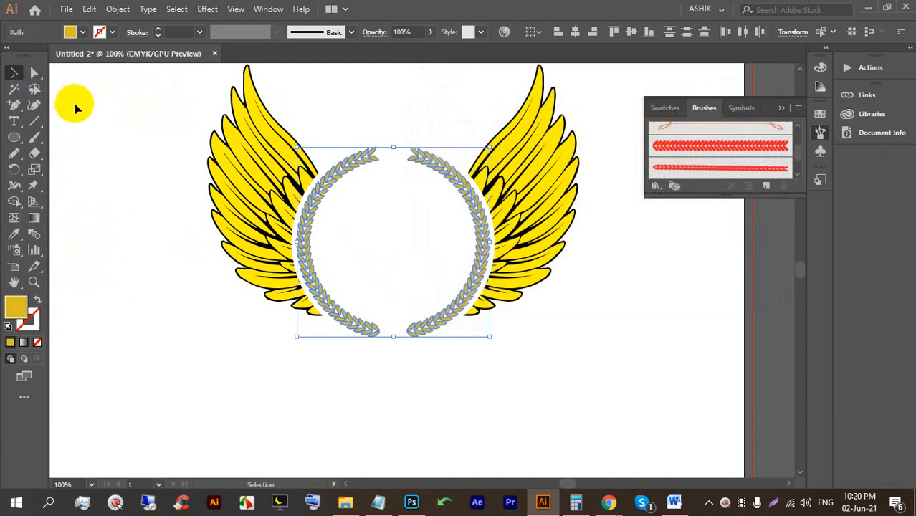
- Fill the wreath leaves with the orange-red swatch and deselect them
click(83, 33)
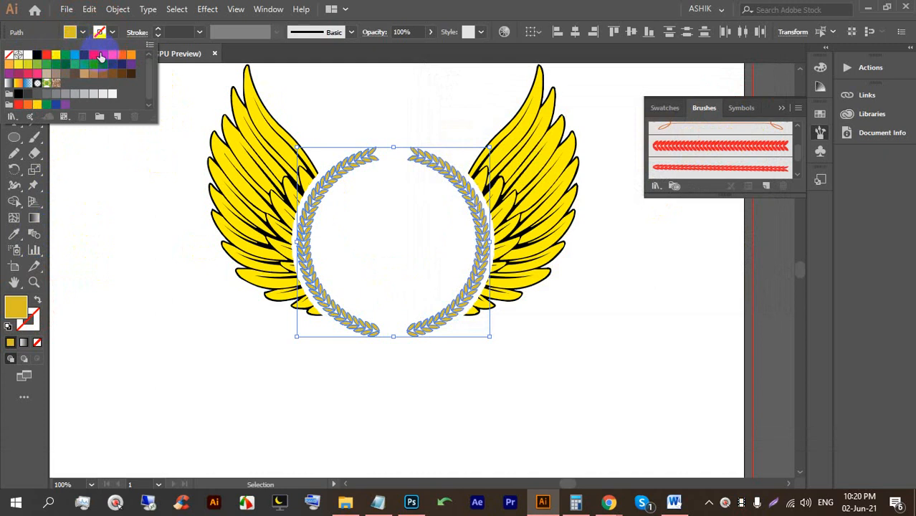
click(103, 55)
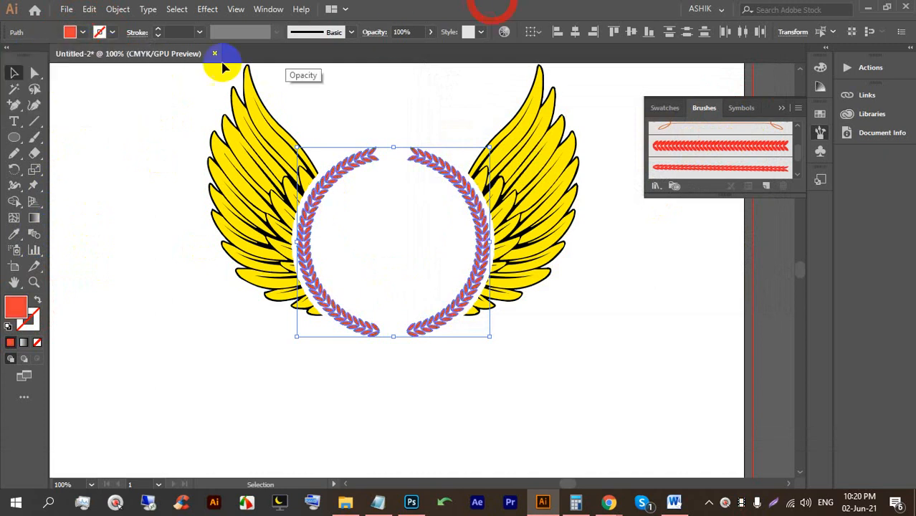
click(58, 127)
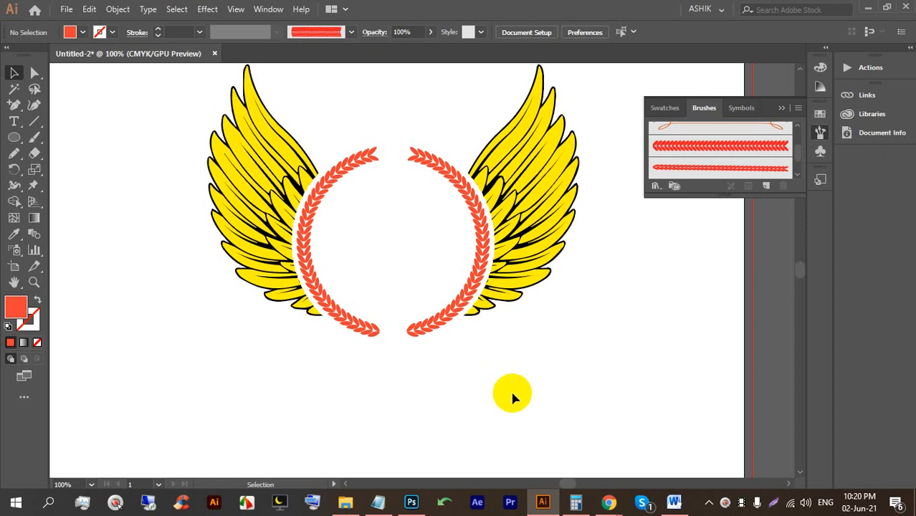
- Switch to the Google Meet call in Chrome
mouse_move(608, 502)
click(542, 446)
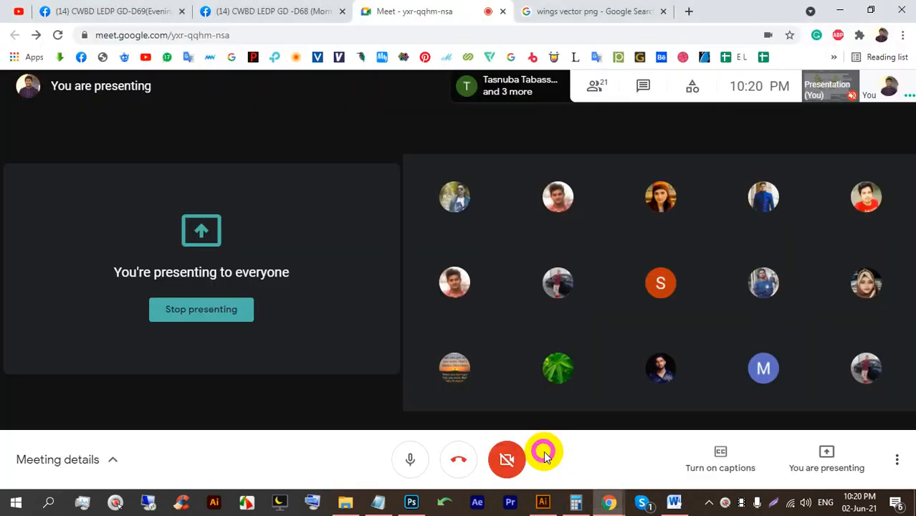
- Search Google for "January 1975" in a new browser tab and copy the phrase from the search field
click(686, 11)
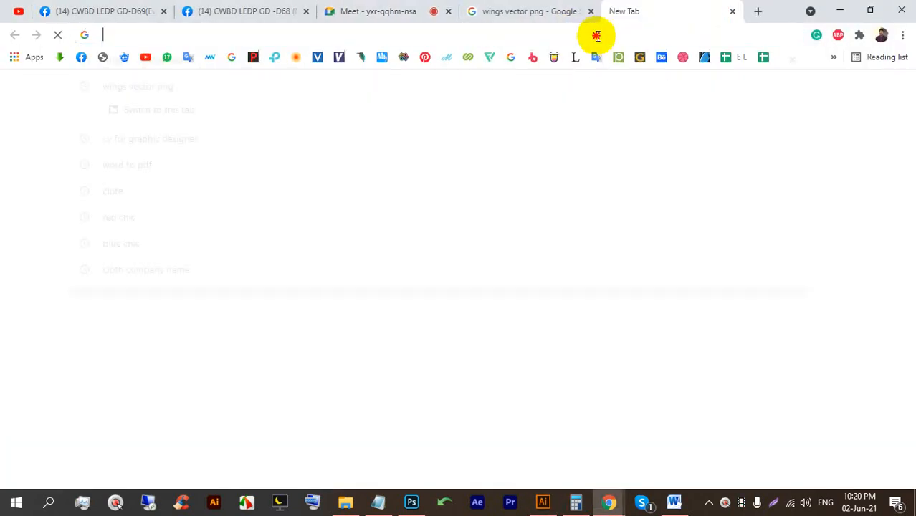
click(619, 35)
text(Ja)
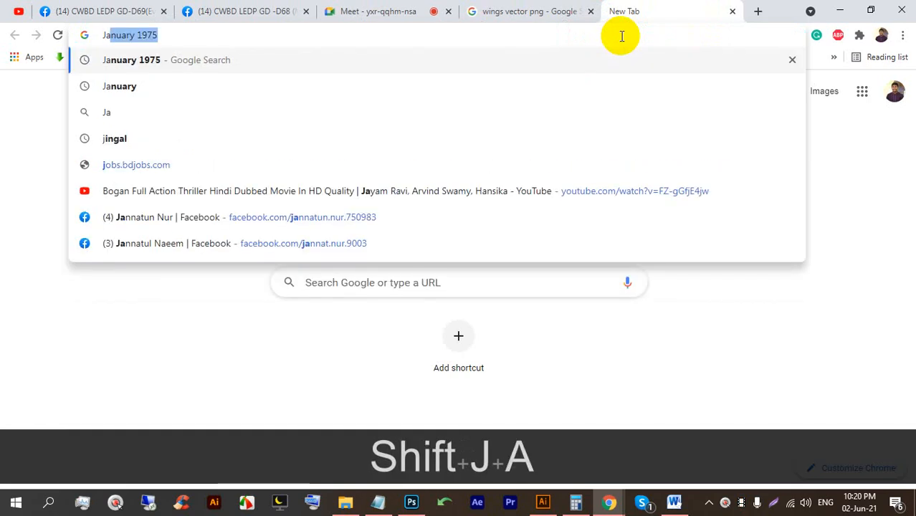
key(Return)
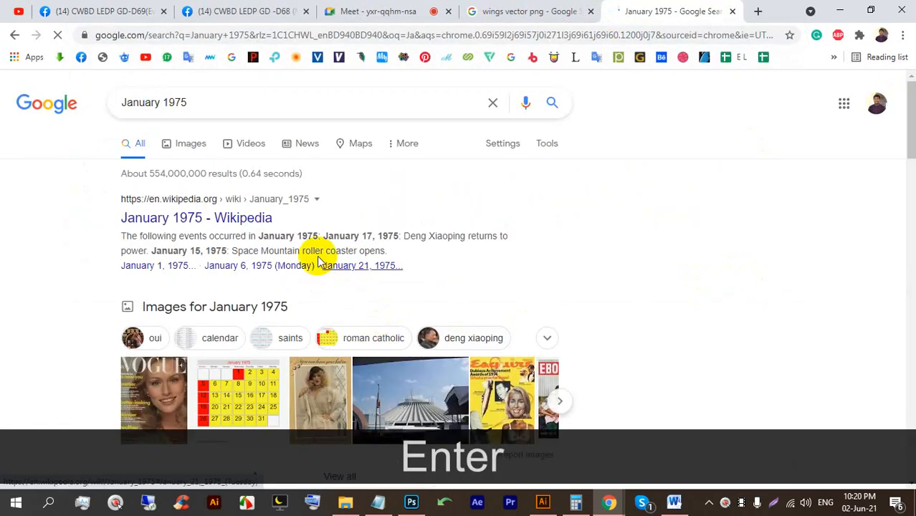
click(183, 102)
drag(221, 99, 20, 98)
key(ctrl+c)
key(ctrl+c)
key(ctrl+c)
- Switch to Illustrator and paste "January 1975" as a new text object below the winged emblem
click(543, 502)
scroll(431, 322, down, 1)
scroll(421, 286, up, 1)
scroll(420, 287, down, 2)
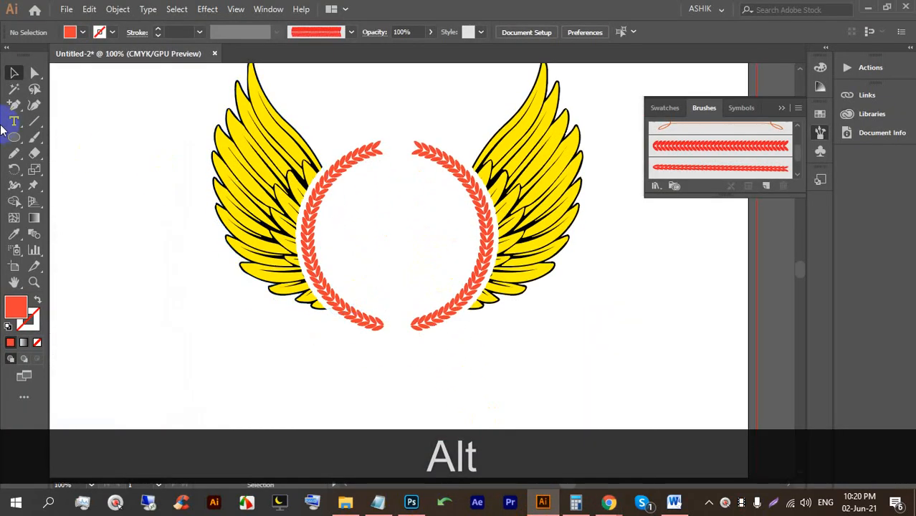
click(12, 125)
scroll(137, 272, down, 3)
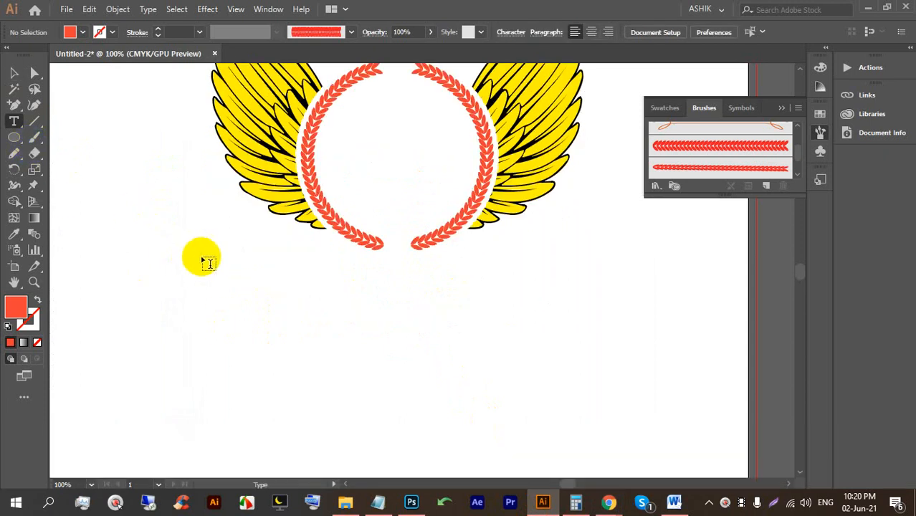
click(224, 256)
key(ctrl+v)
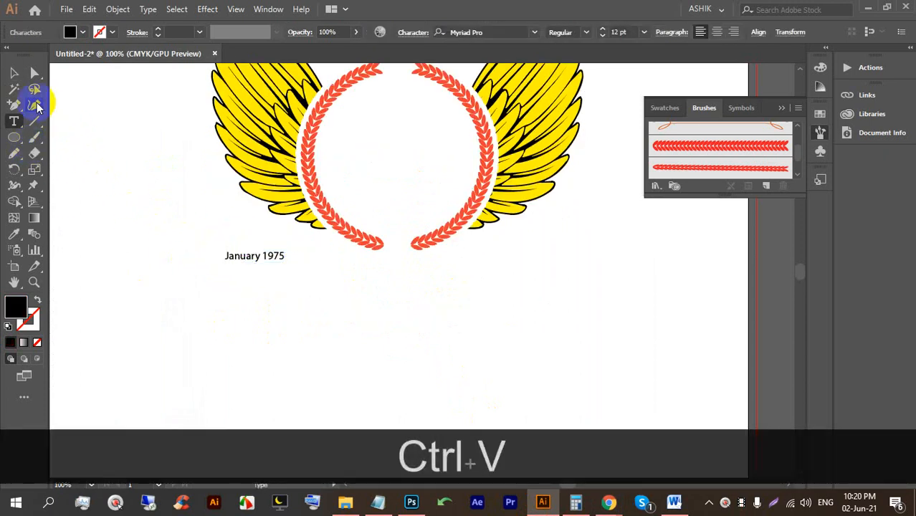
- Scale the "January 1975" text proportionally to about 84 pt and move it up over the wreath
drag(285, 262, 638, 356)
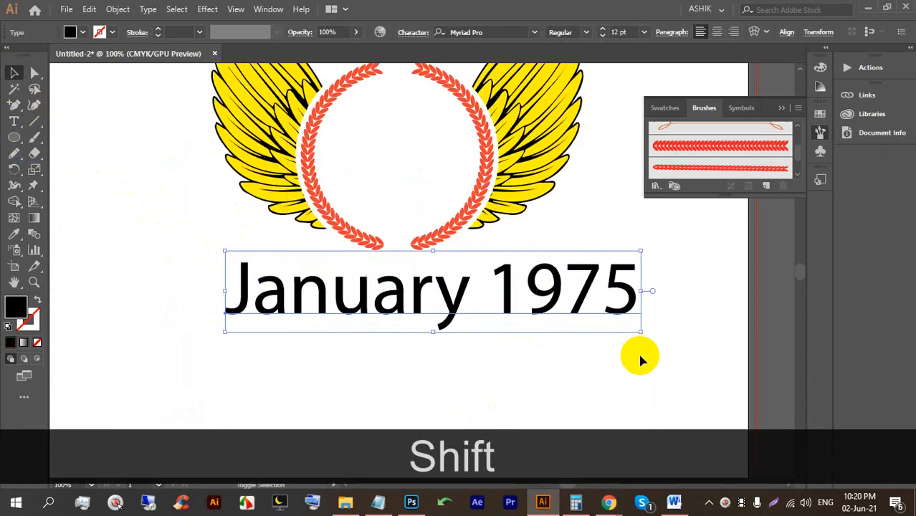
scroll(450, 316, down, 1)
scroll(450, 314, up, 1)
drag(441, 308, 506, 158)
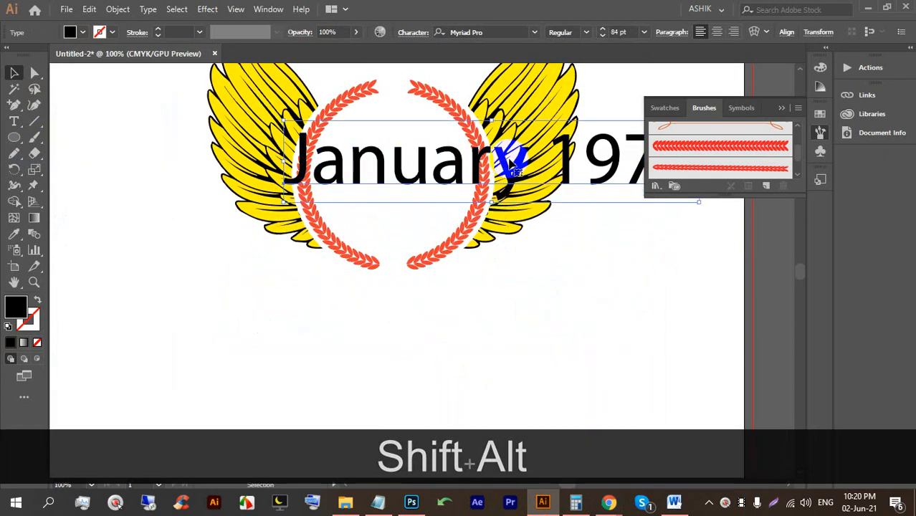
- Break the text into two lines, "January" above "1975", and centre-align the paragraph
double_click(528, 155)
triple_click(547, 156)
click(553, 156)
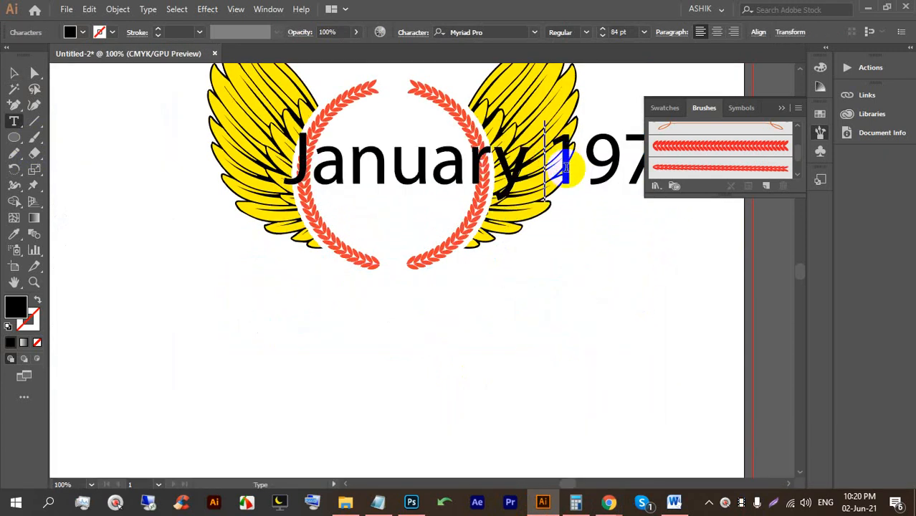
key(BackSpace)
key(Return)
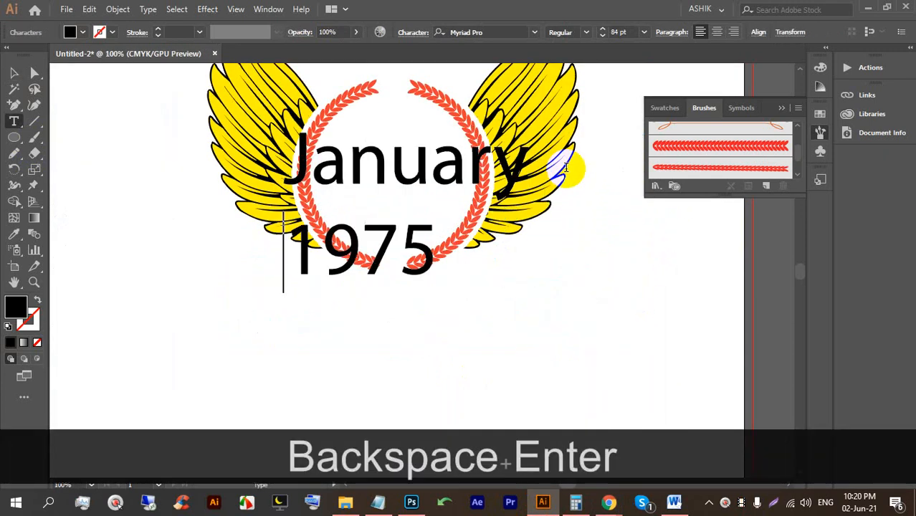
click(13, 73)
click(717, 32)
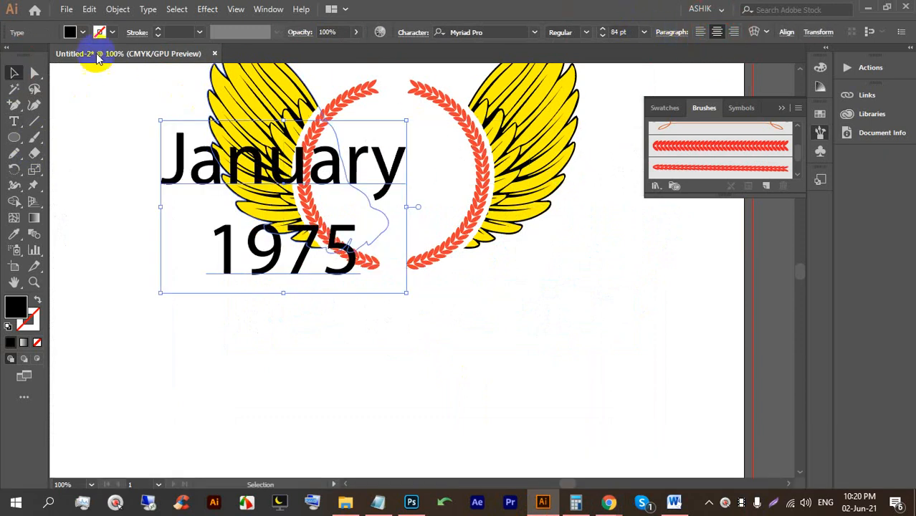
- Place the two-line text inside the wreath and scale it proportionally to about 40.79 pt
key(shift)
drag(283, 120, 382, 158)
key(alt)
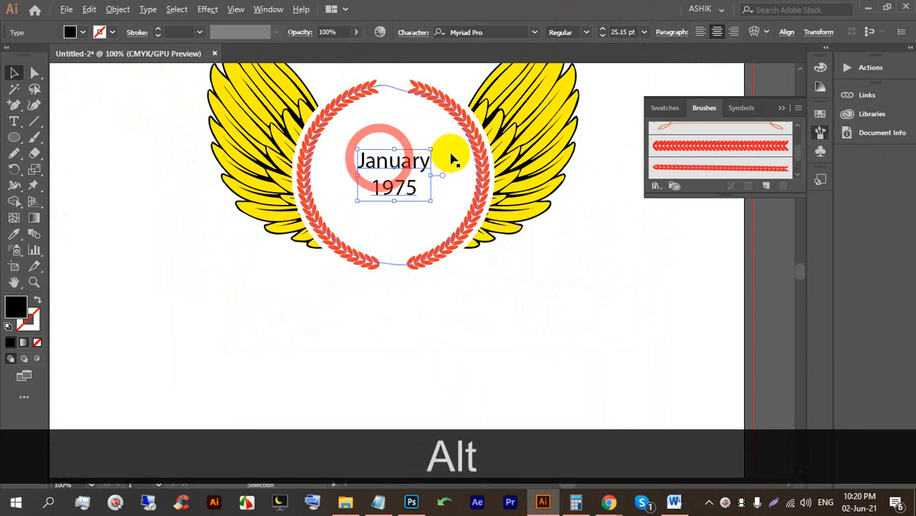
scroll(450, 153, up, 3)
scroll(343, 278, down, 2)
drag(324, 229, 285, 209)
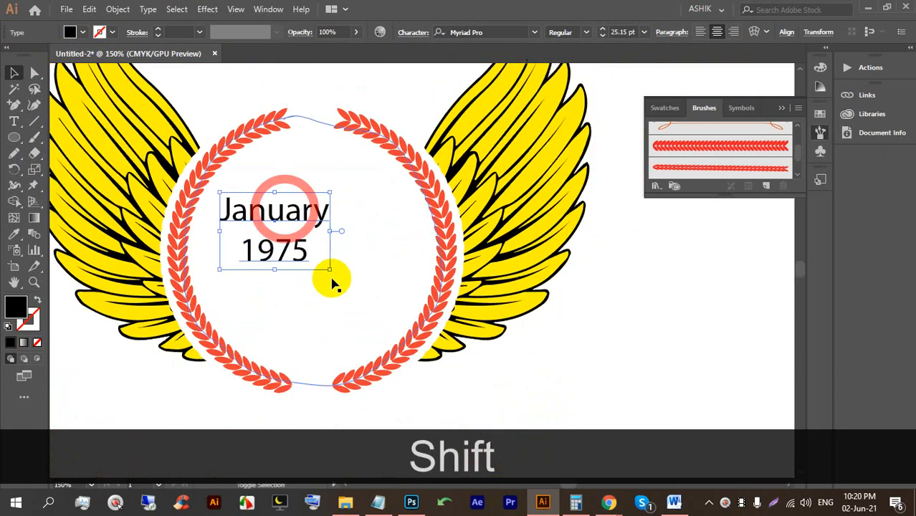
drag(329, 269, 399, 318)
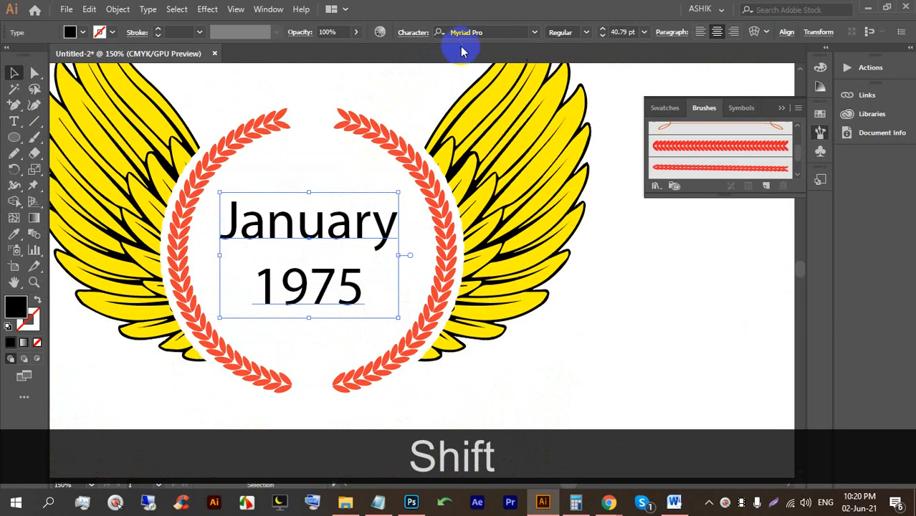
- Set the text to all caps and change its font to Renfrew
click(413, 33)
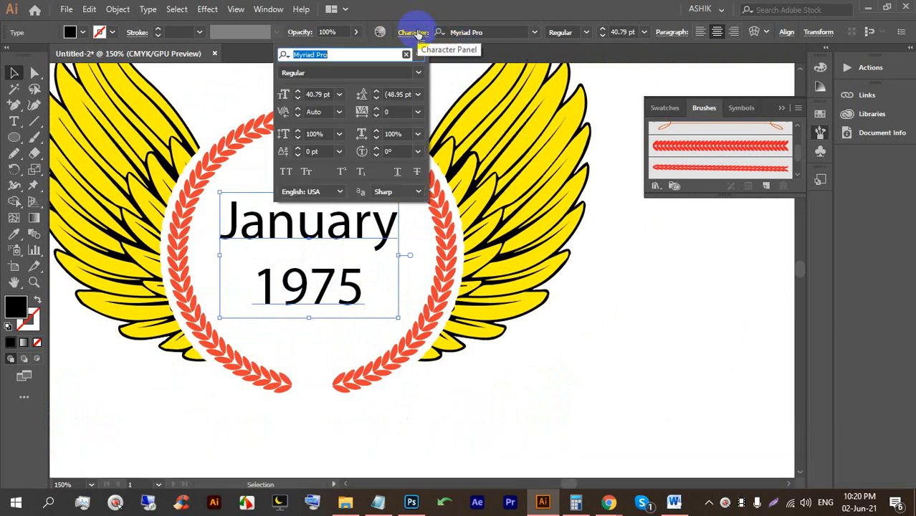
click(287, 172)
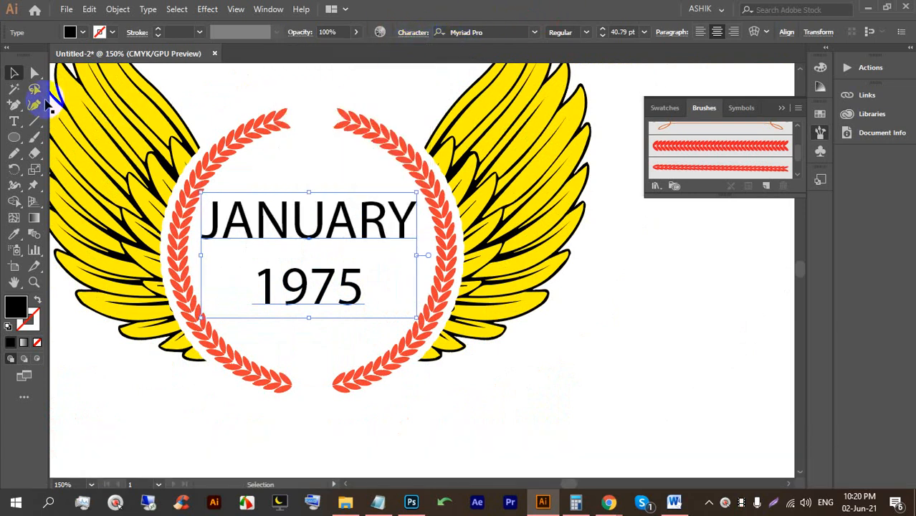
click(413, 38)
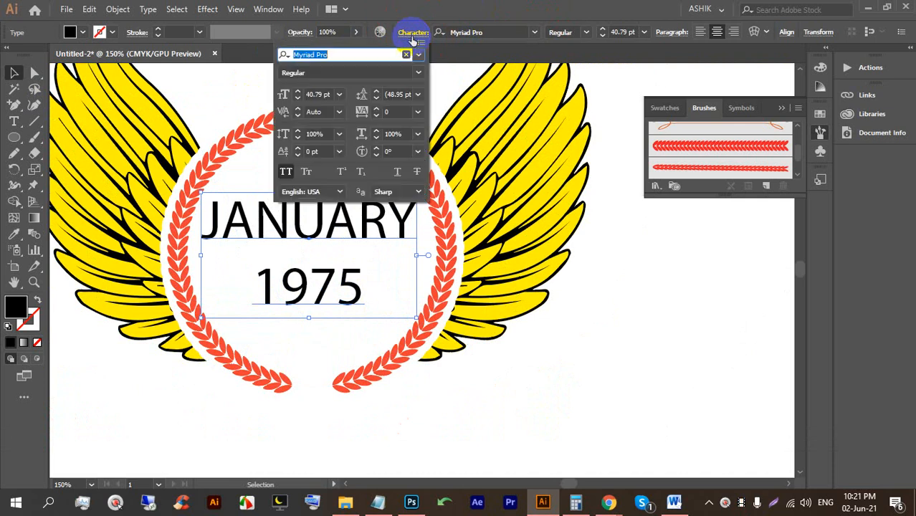
click(413, 35)
click(535, 33)
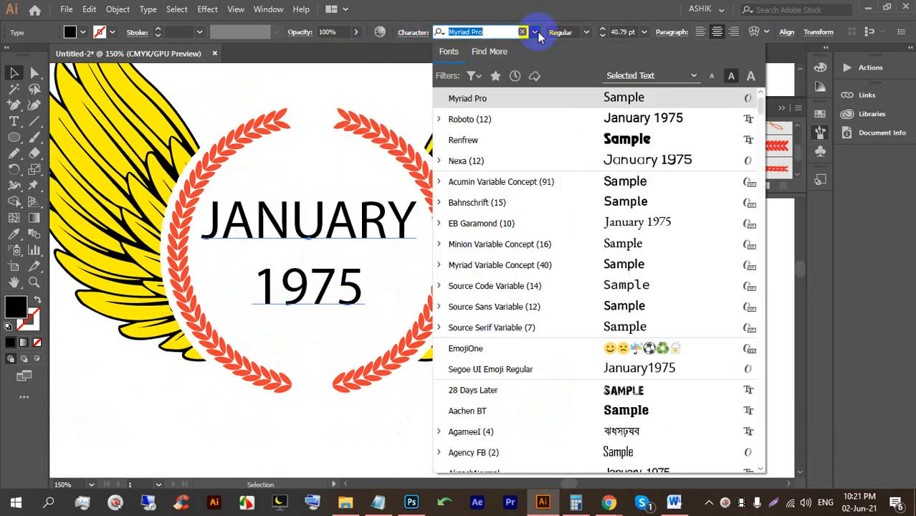
click(643, 146)
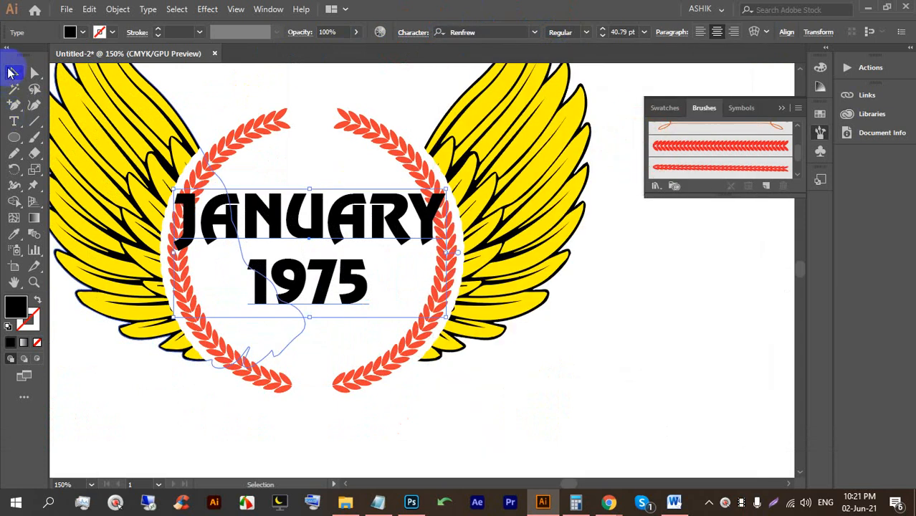
- Scale the JANUARY 1975 text down to about 32.39 pt and reposition it inside the wreath
drag(310, 189, 309, 223)
drag(410, 303, 425, 316)
drag(351, 242, 326, 239)
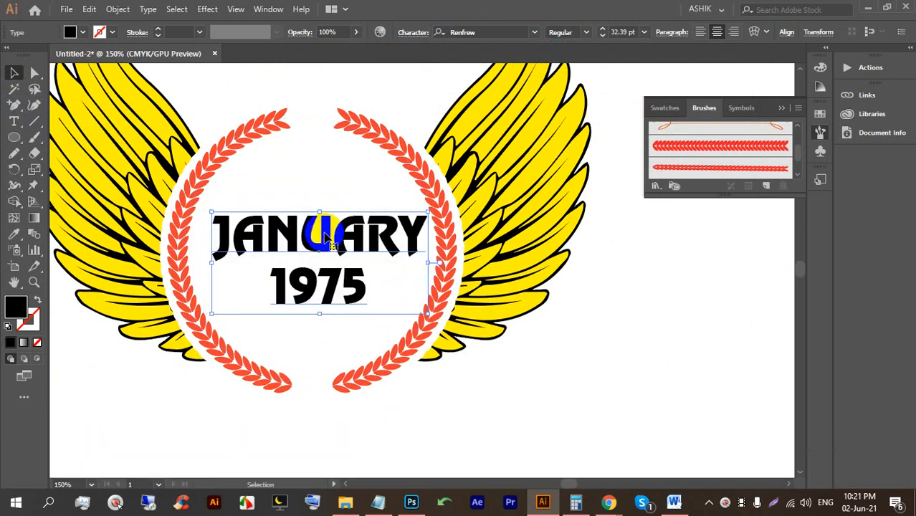
scroll(326, 239, down, 1)
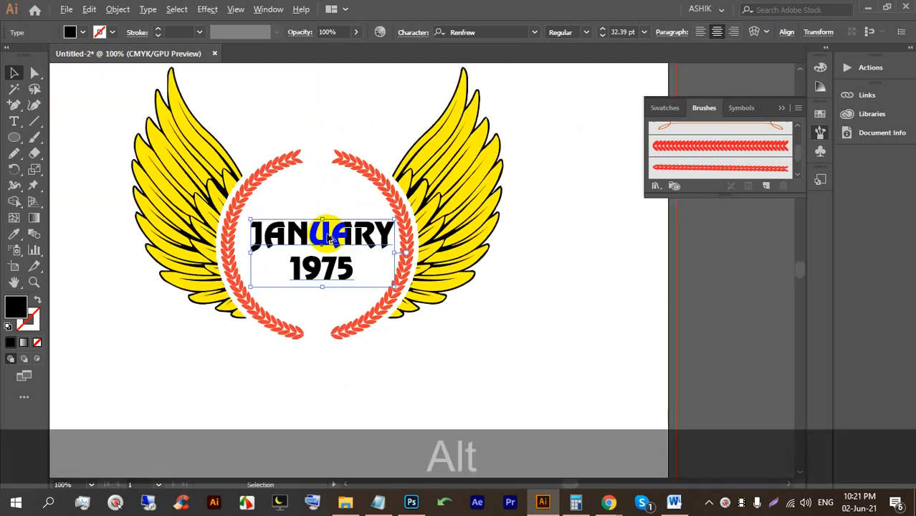
- Try grouping the wings with the wreath artwork and undo it
drag(114, 95, 514, 184)
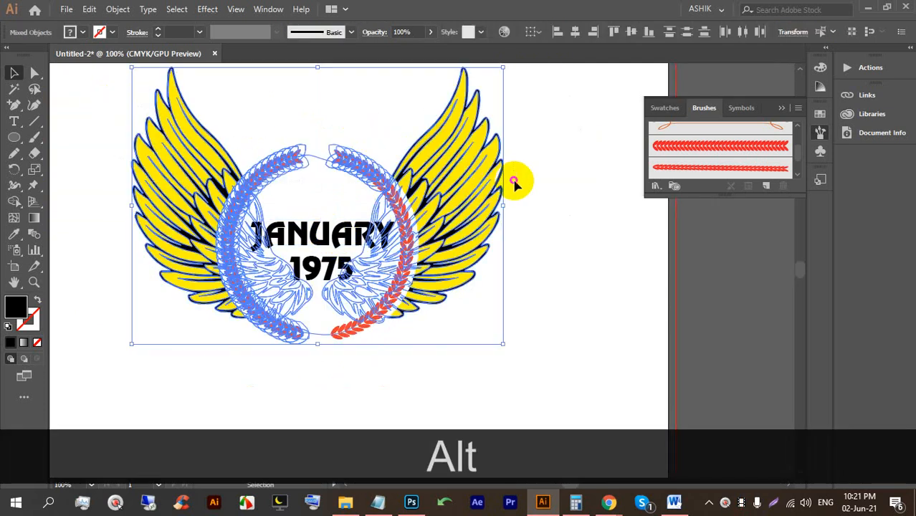
key(ctrl+g)
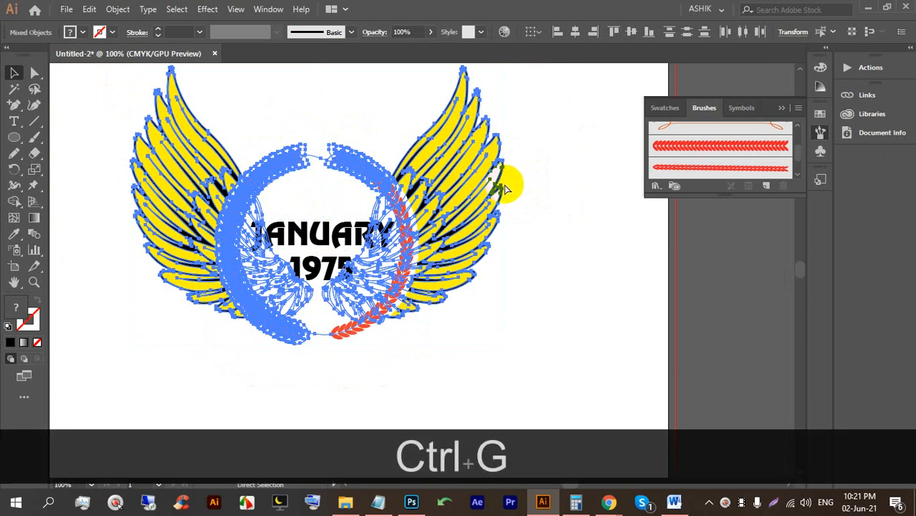
click(548, 366)
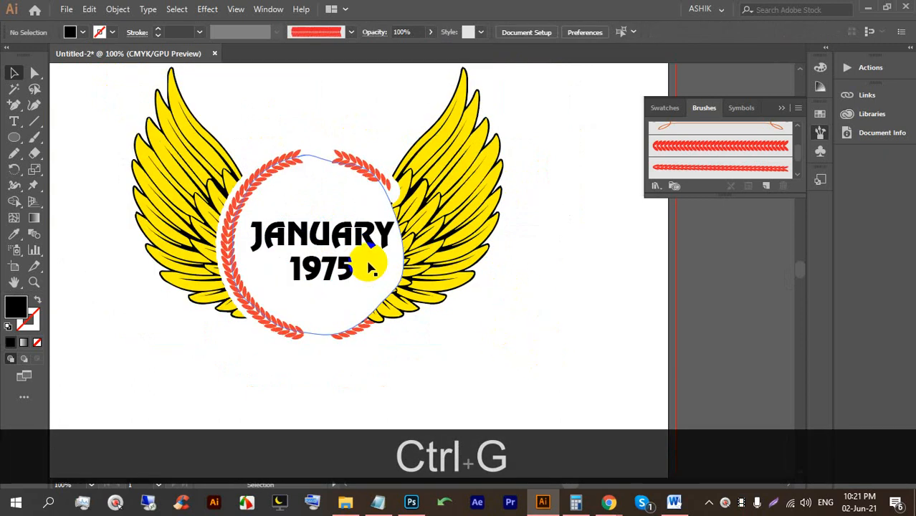
key(ctrl+z)
click(558, 361)
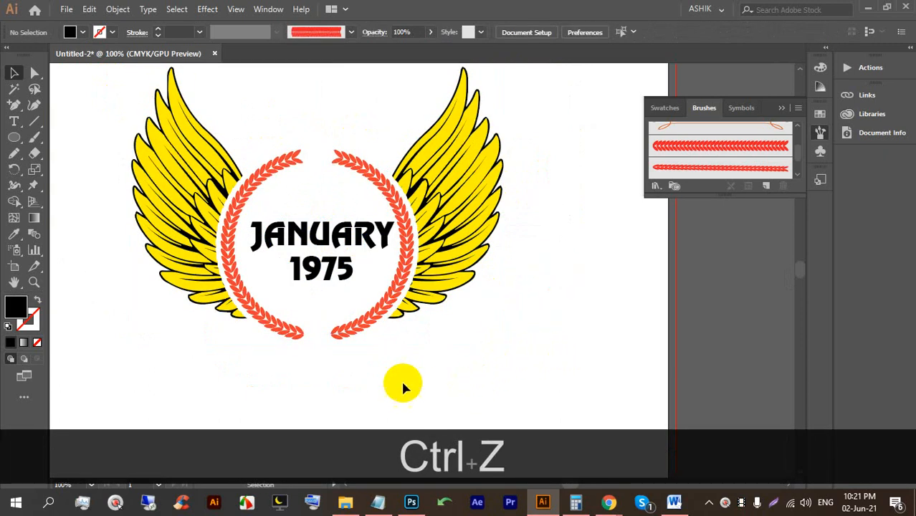
key(alt)
click(299, 324)
click(378, 371)
scroll(302, 242, up, 1)
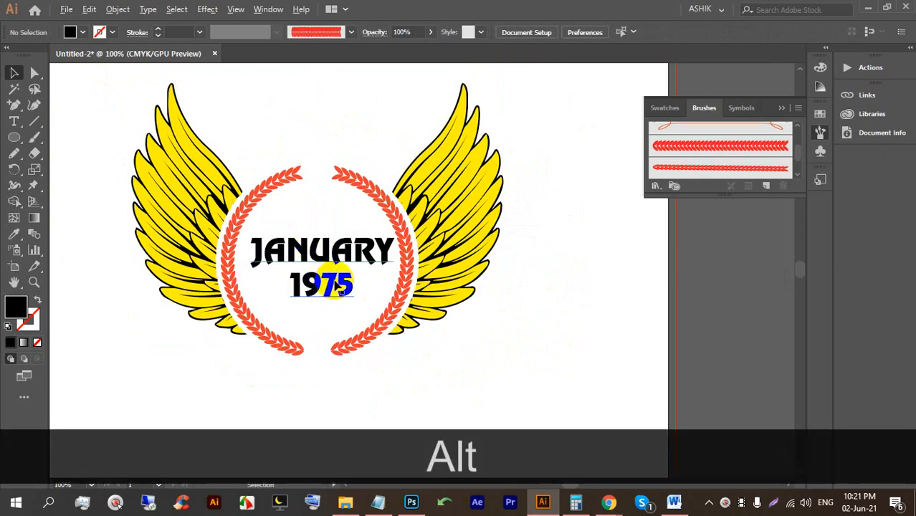
click(329, 177)
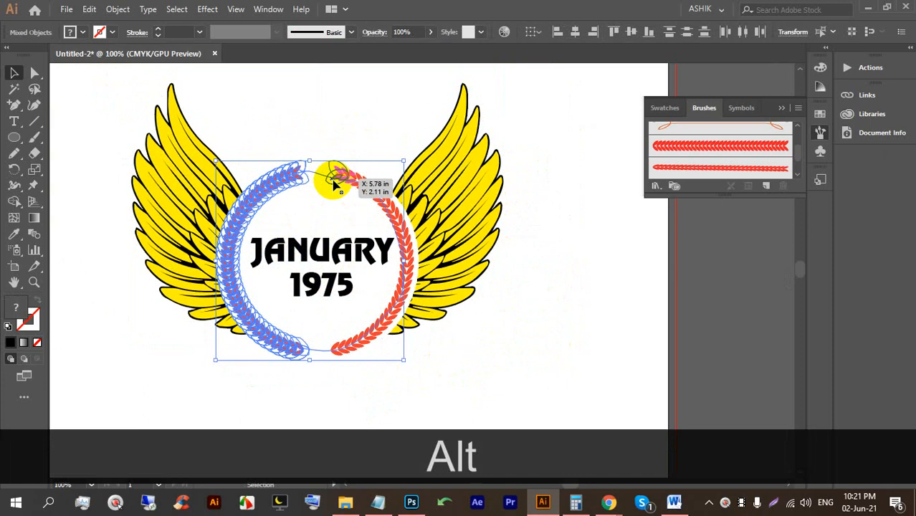
key(ctrl)
click(283, 116)
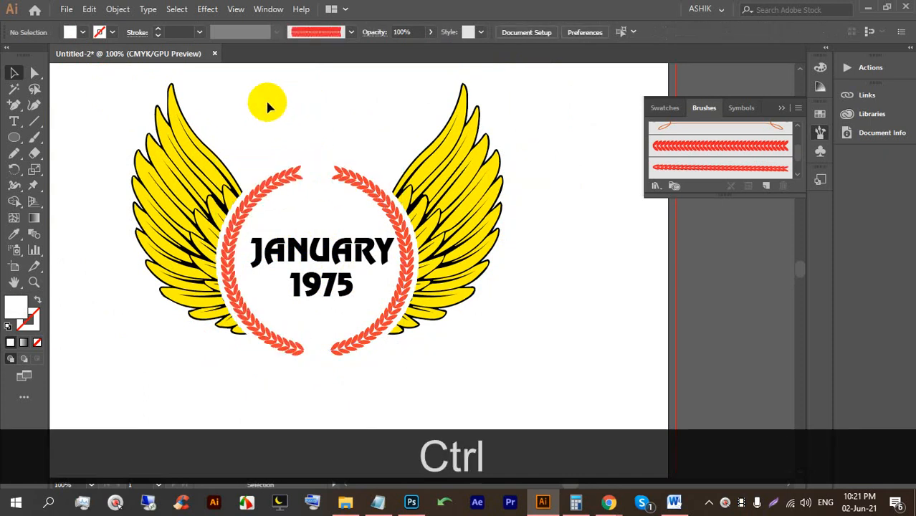
- Try grouping the wings with the wreath artwork and sending the white inner shape backward inside the group
drag(414, 188, 522, 199)
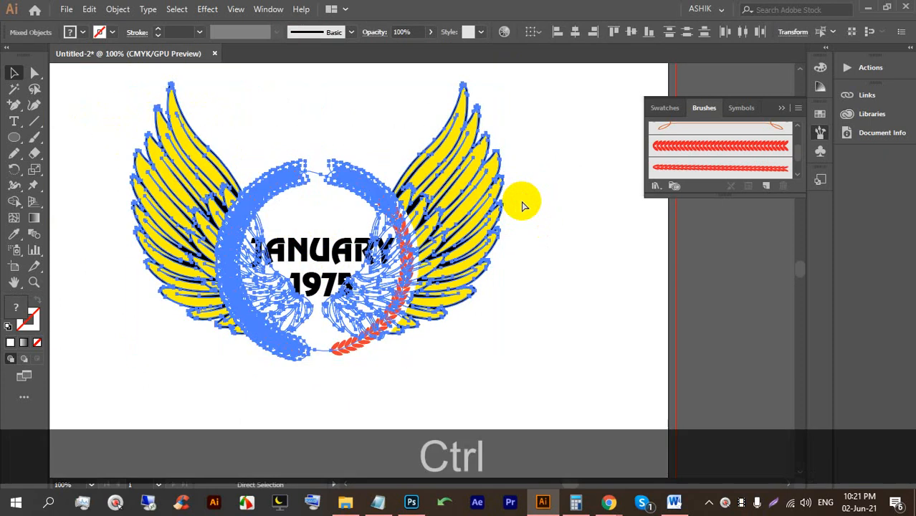
key(ctrl+g)
click(544, 300)
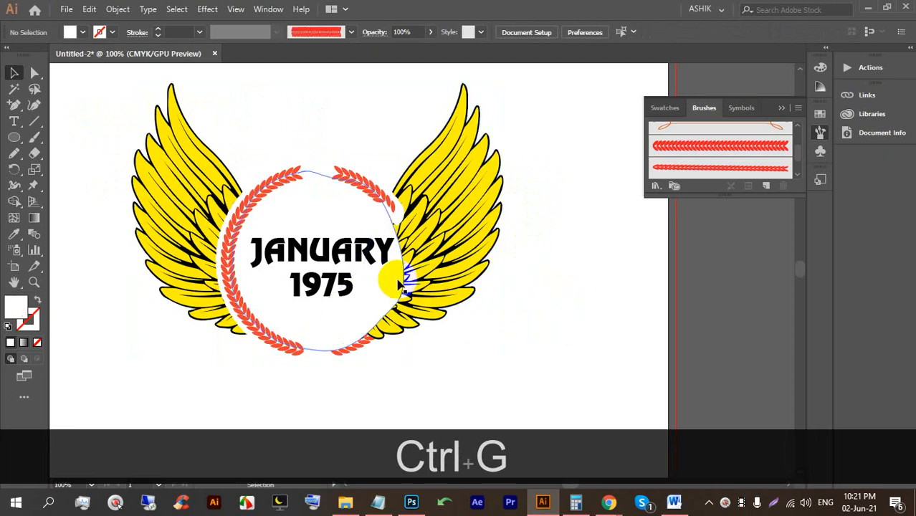
click(390, 285)
double_click(337, 215)
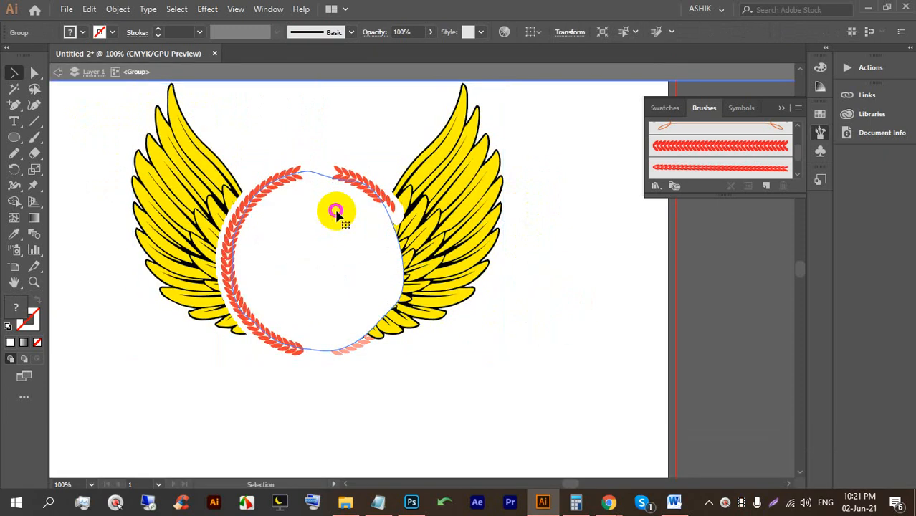
key(ctrl+bracketleft)
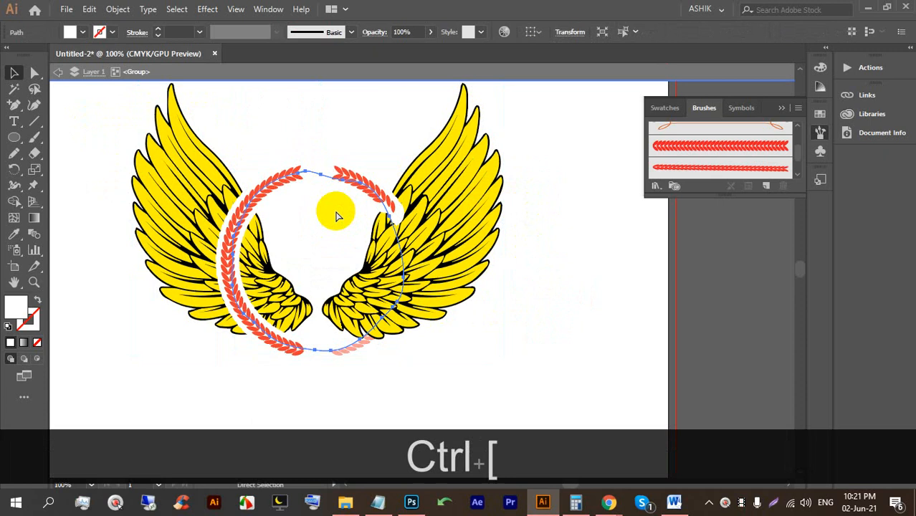
key(bracketleft)
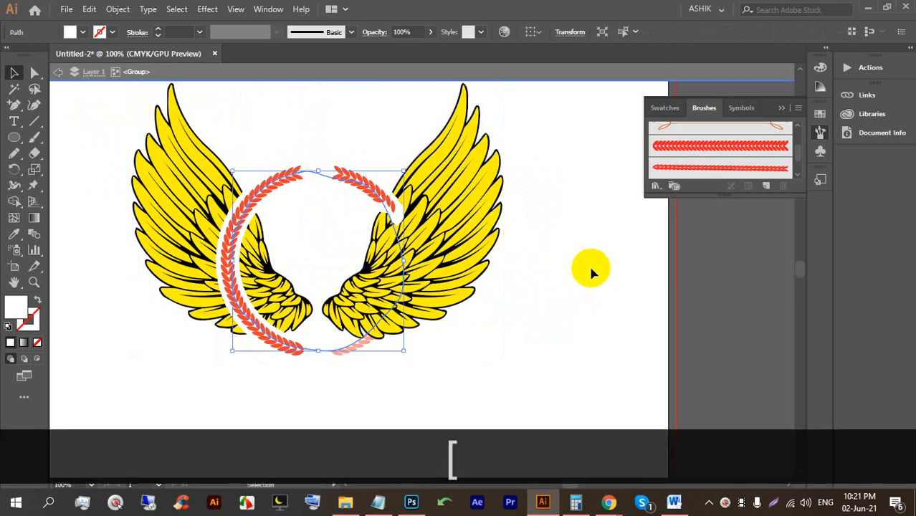
double_click(590, 273)
- Undo the stacking change and the grouping of wings and wreath, and leave everything deselected
scroll(376, 241, up, 1)
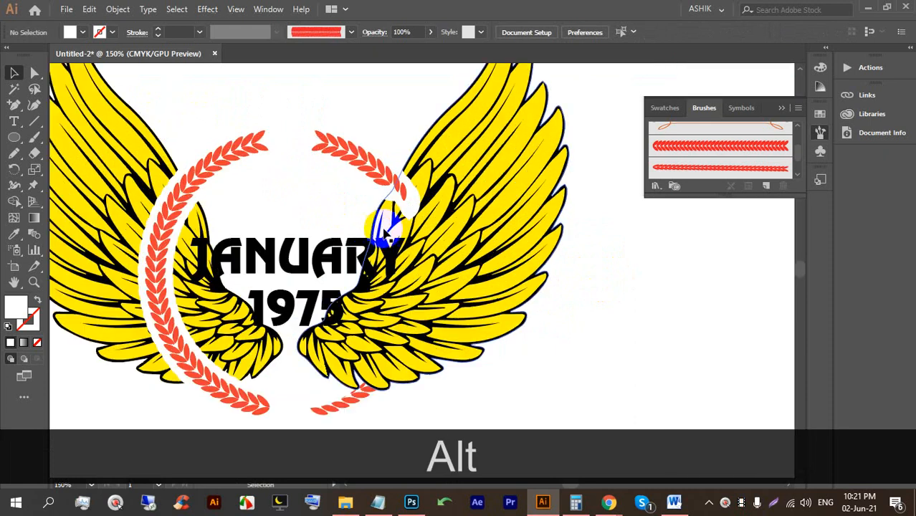
key(ctrl+alt+z)
key(ctrl+alt+z)
click(650, 313)
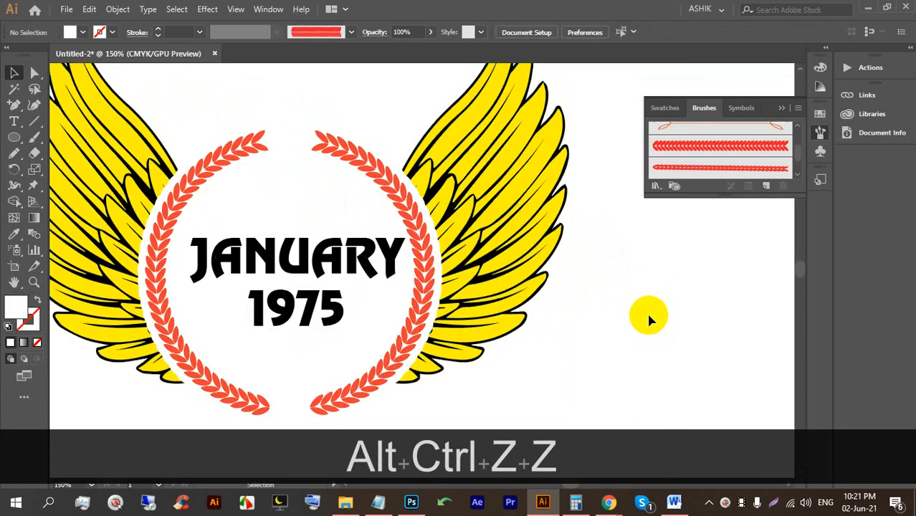
- Nudge the JANUARY 1975 text slightly left and down inside the wreath and leave it deselected
scroll(485, 256, down, 2)
scroll(465, 328, up, 2)
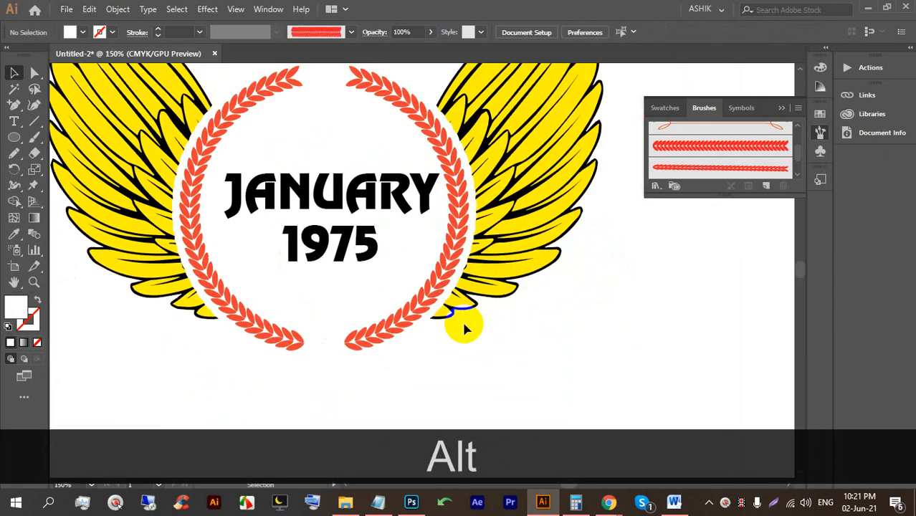
click(347, 265)
key(Left)
key(Left)
key(Down)
key(Down)
key(Down)
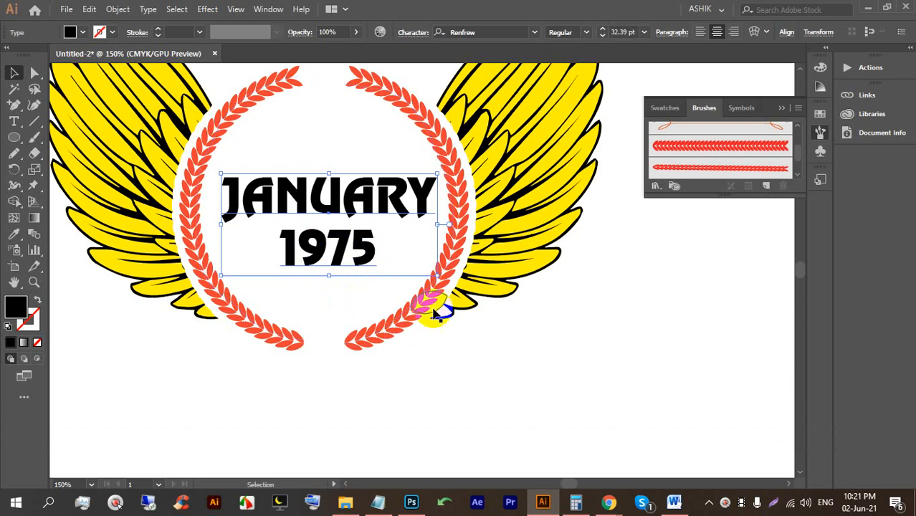
click(552, 343)
- Recolour only the 1975 line of the text with the orange swatch fill
click(353, 244)
double_click(355, 246)
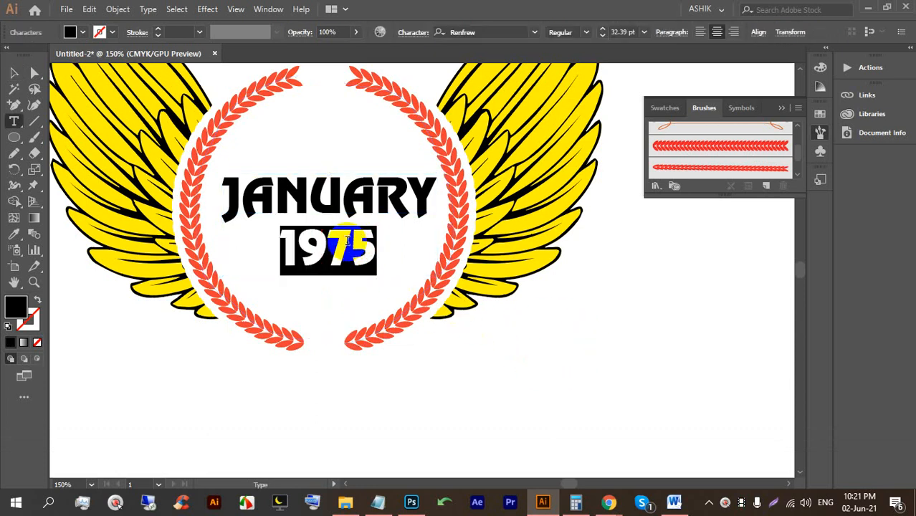
click(99, 33)
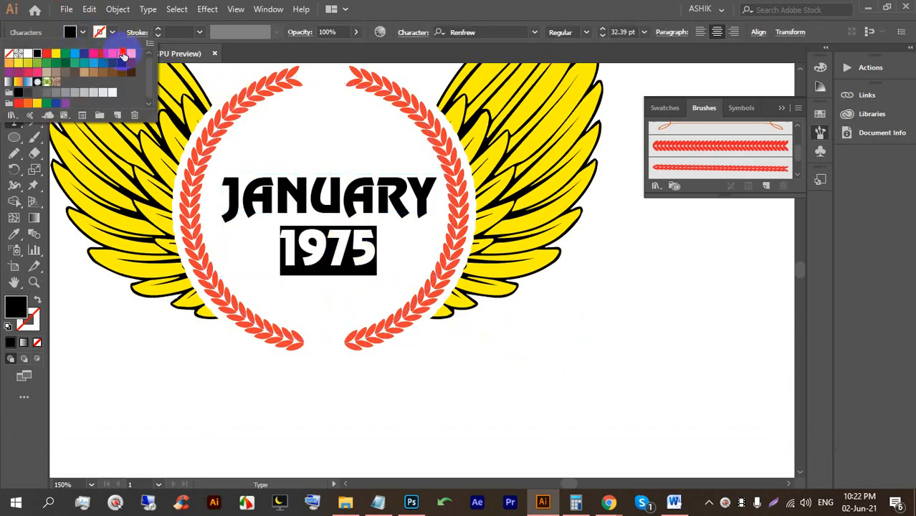
click(124, 55)
click(14, 72)
click(557, 369)
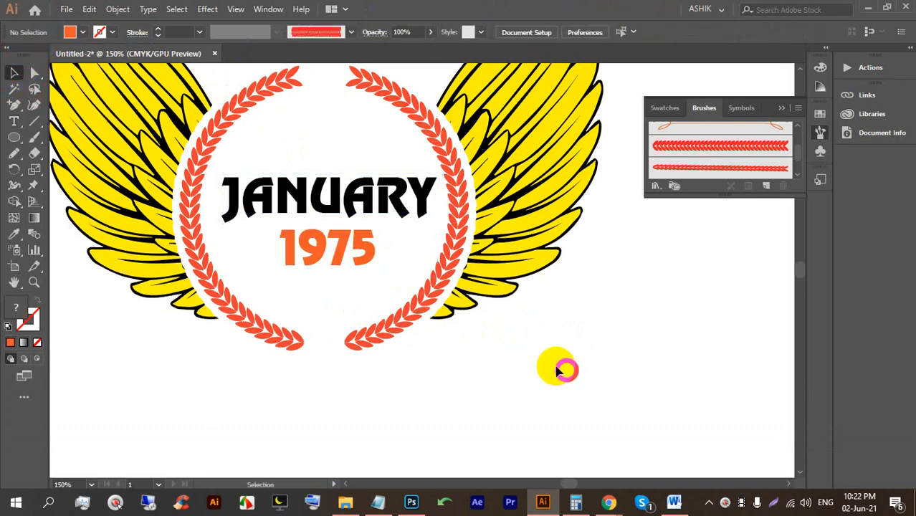
scroll(552, 358, up, 3)
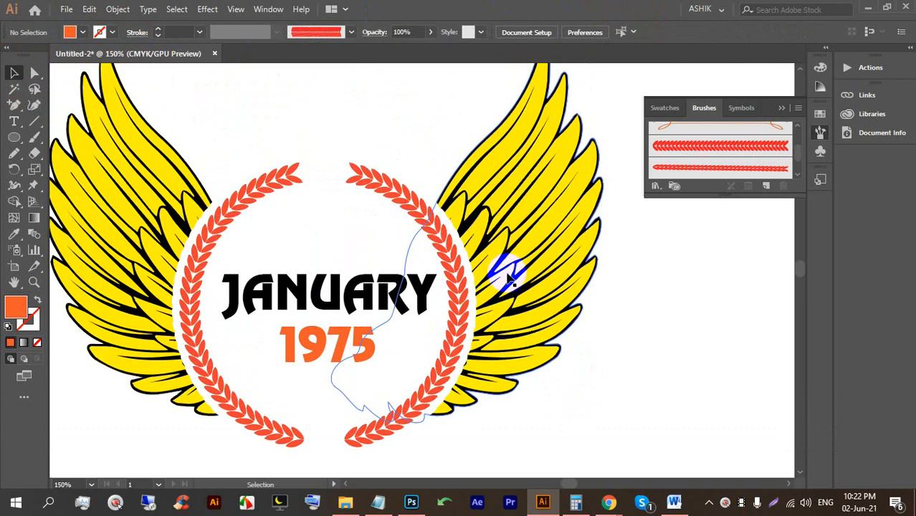
key(ctrl+alt+3)
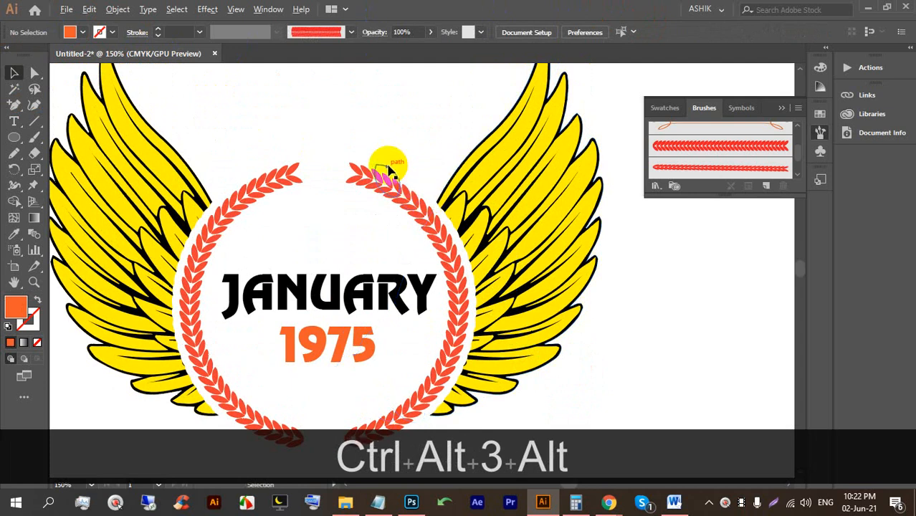
scroll(389, 171, down, 2)
scroll(366, 247, up, 2)
scroll(388, 307, up, 1)
scroll(406, 225, down, 2)
scroll(410, 228, down, 2)
scroll(358, 240, up, 3)
scroll(250, 199, up, 2)
- Draw a circle larger than the wreath, centred on the text, with no fill and a 0.5 pt black stroke
click(15, 138)
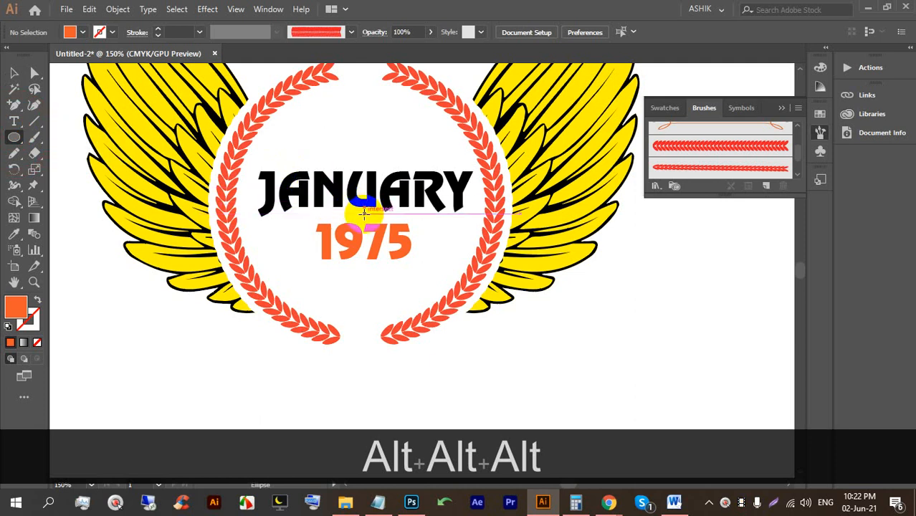
drag(365, 213, 491, 420)
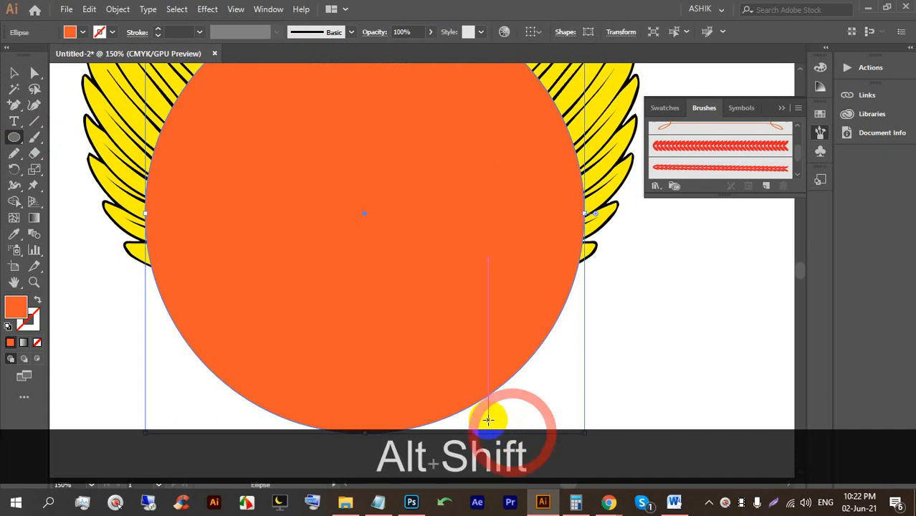
scroll(410, 343, down, 2)
click(83, 33)
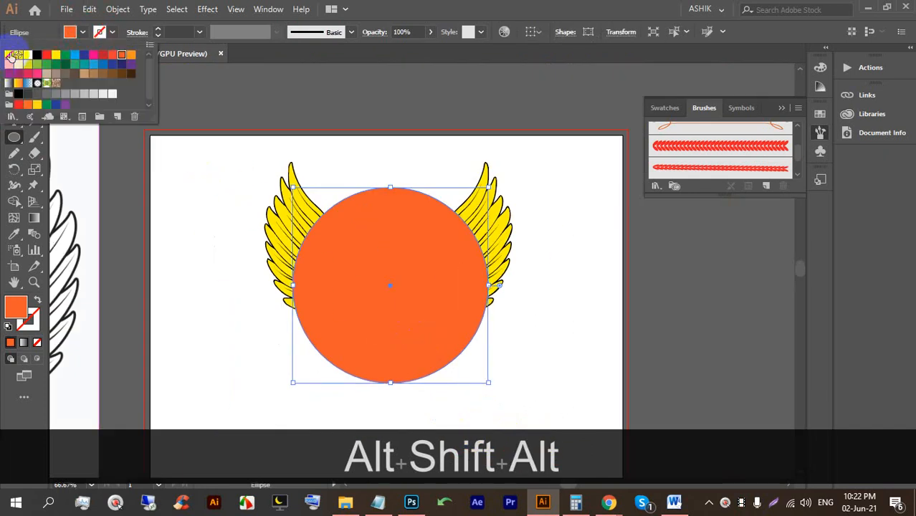
click(10, 57)
click(158, 31)
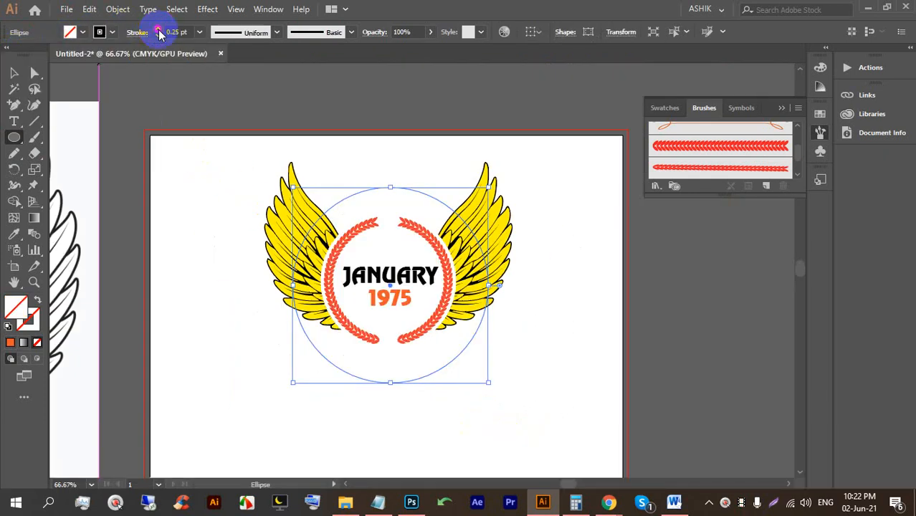
click(16, 72)
click(228, 95)
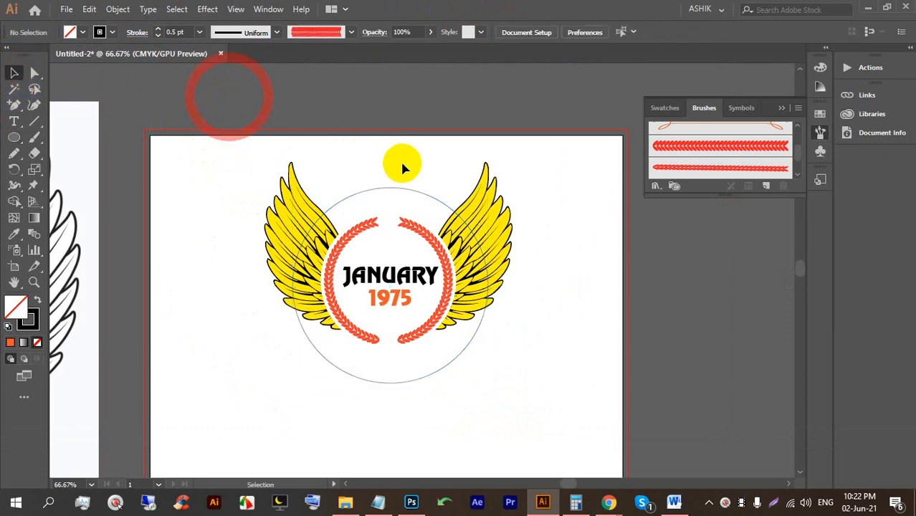
scroll(428, 197, up, 1)
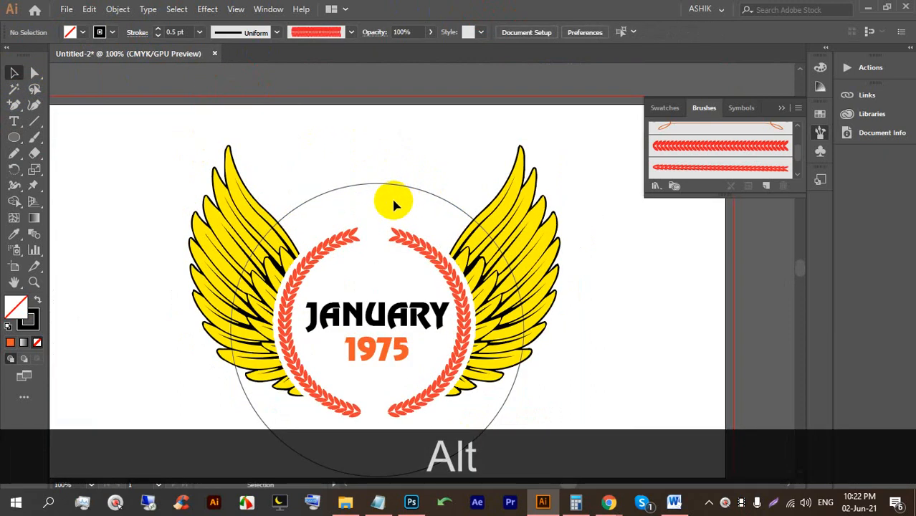
- Switch to Chrome and look through the Google search results for January 1975
mouse_move(611, 498)
click(542, 446)
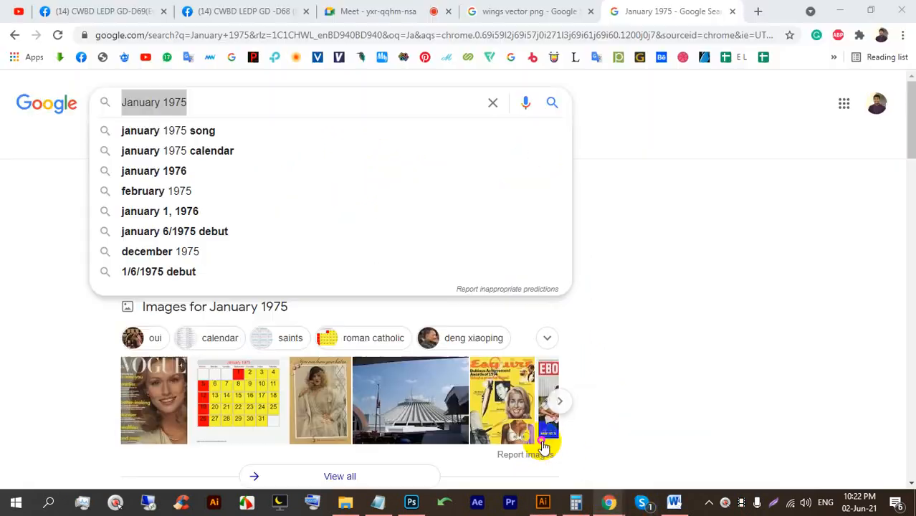
click(630, 295)
scroll(153, 327, down, 4)
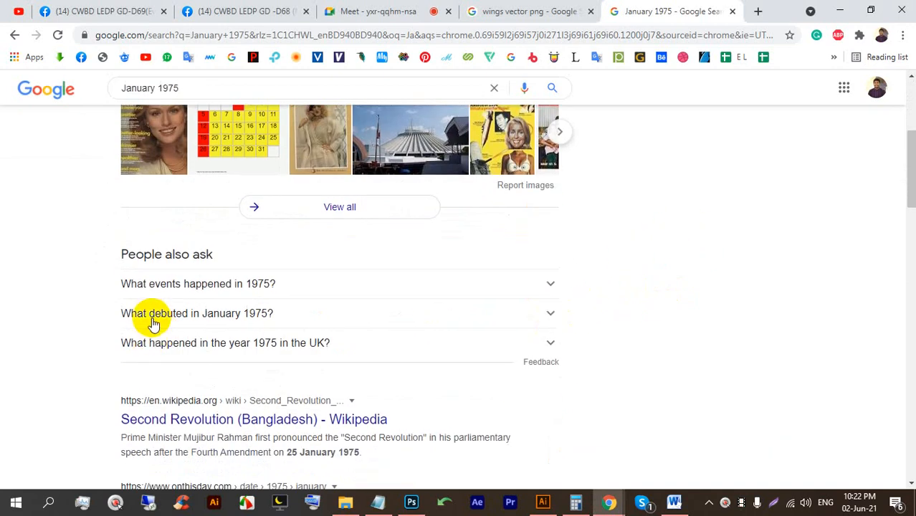
scroll(147, 319, down, 4)
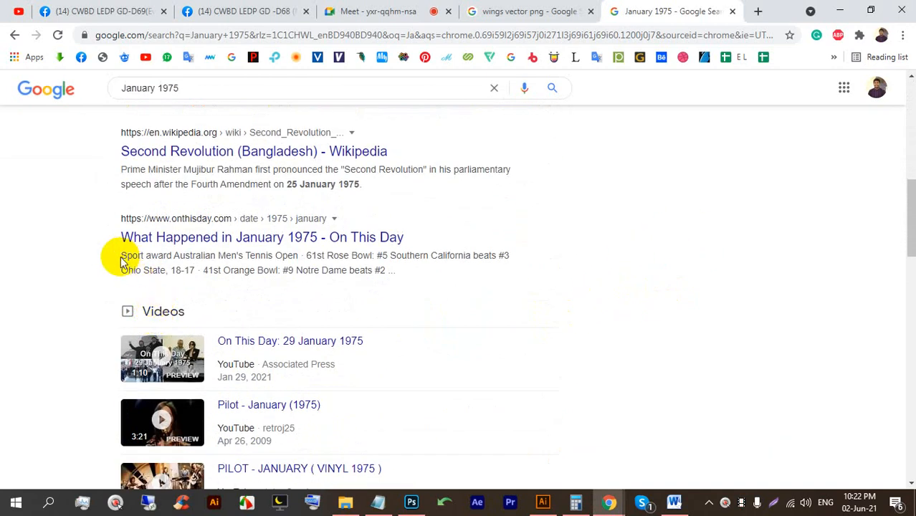
scroll(121, 261, up, 10)
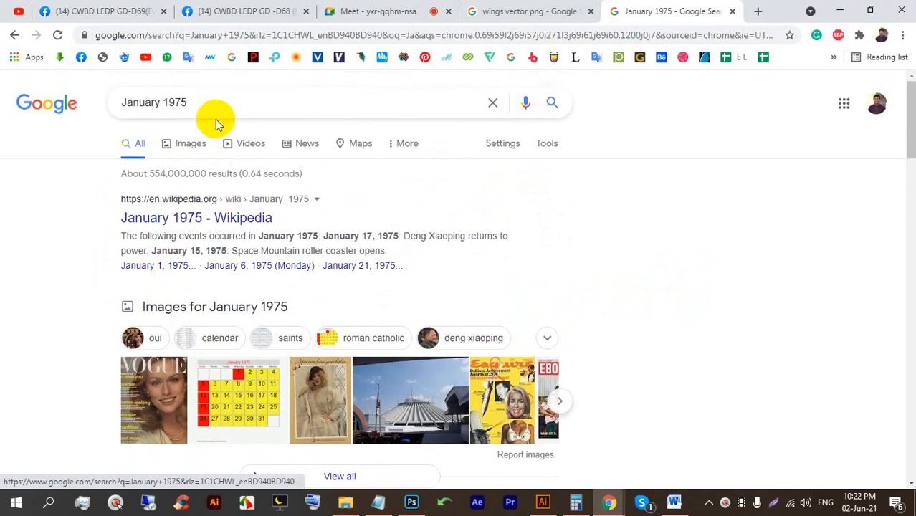
- Search Google Images for t shirt design, browse the sample designs and return to Illustrator
triple_click(215, 102)
text(tshirt)
key(Return)
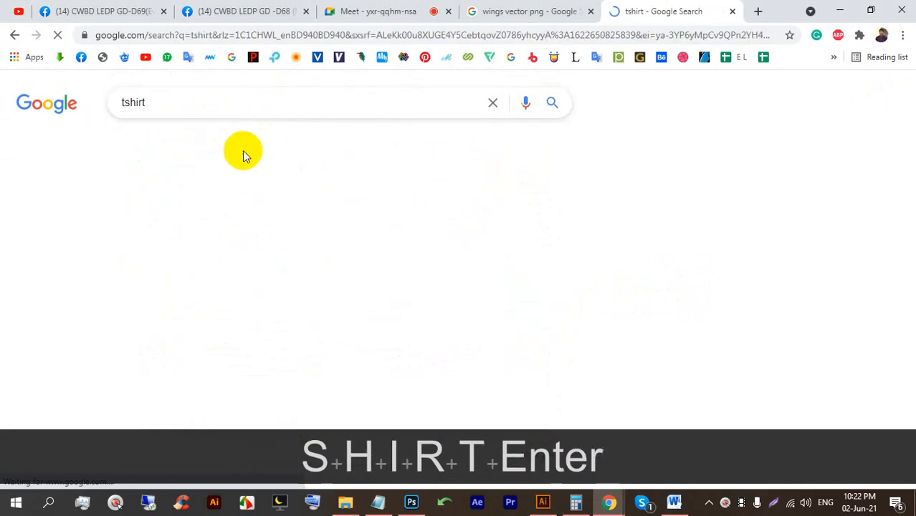
click(190, 146)
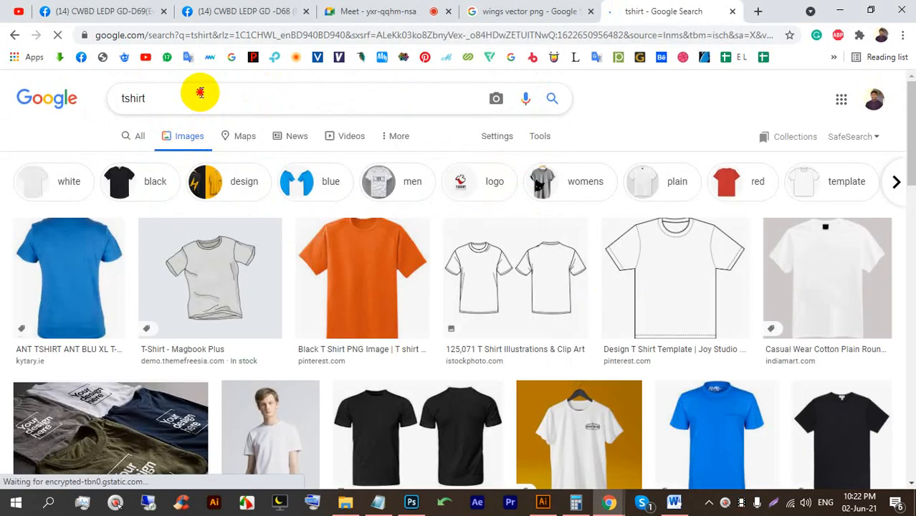
click(264, 97)
text(design)
key(Return)
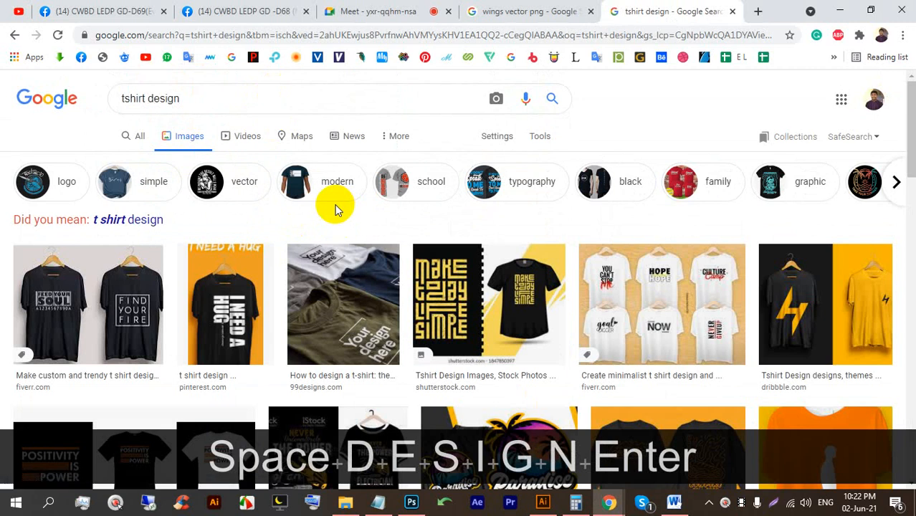
click(139, 219)
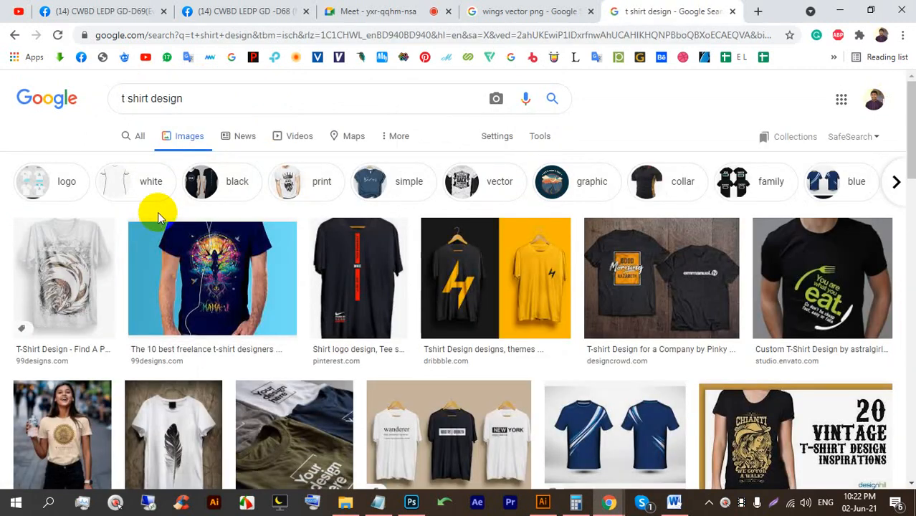
scroll(158, 212, down, 2)
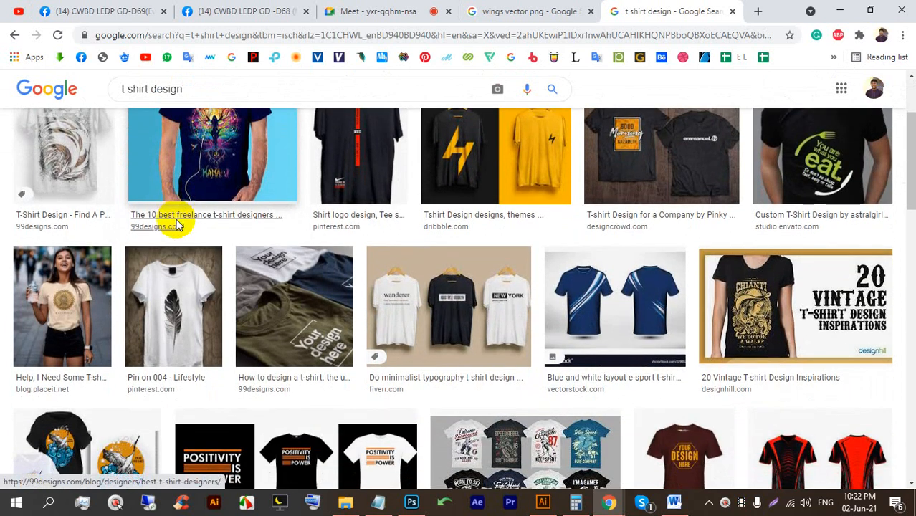
click(542, 501)
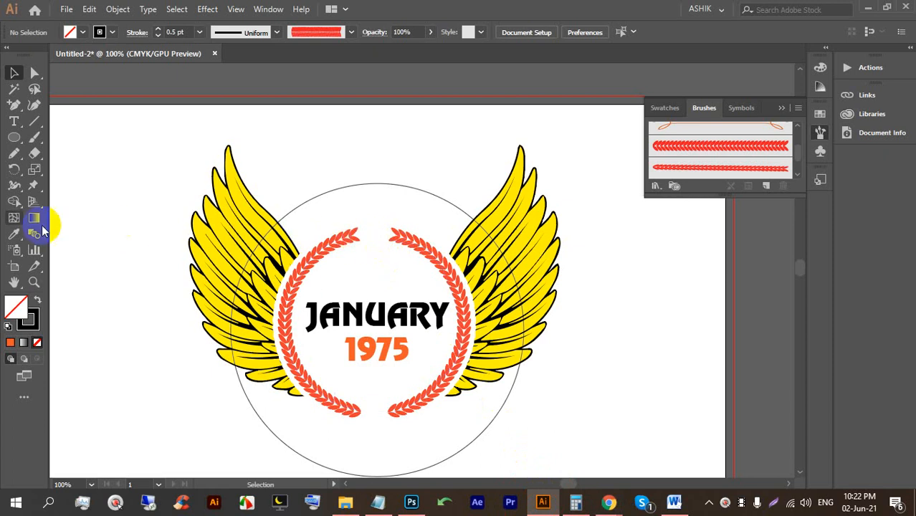
click(16, 123)
click(315, 207)
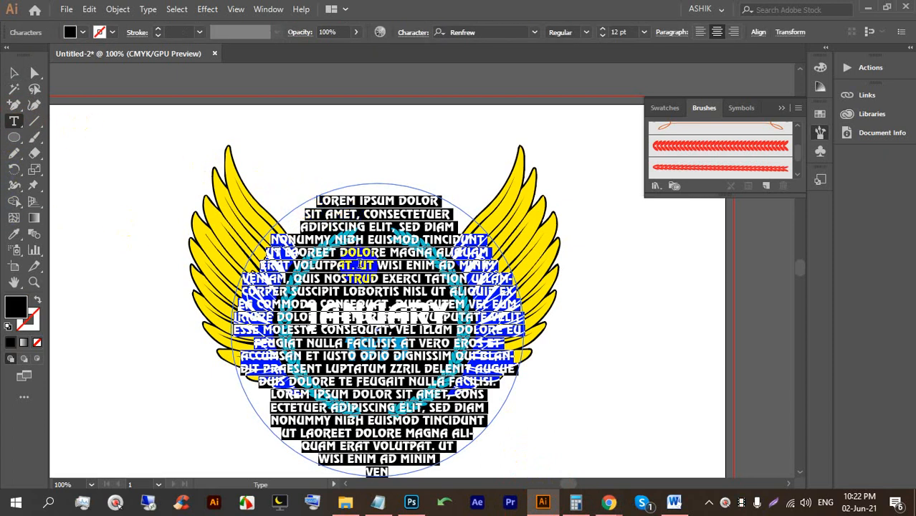
key(ctrl+z)
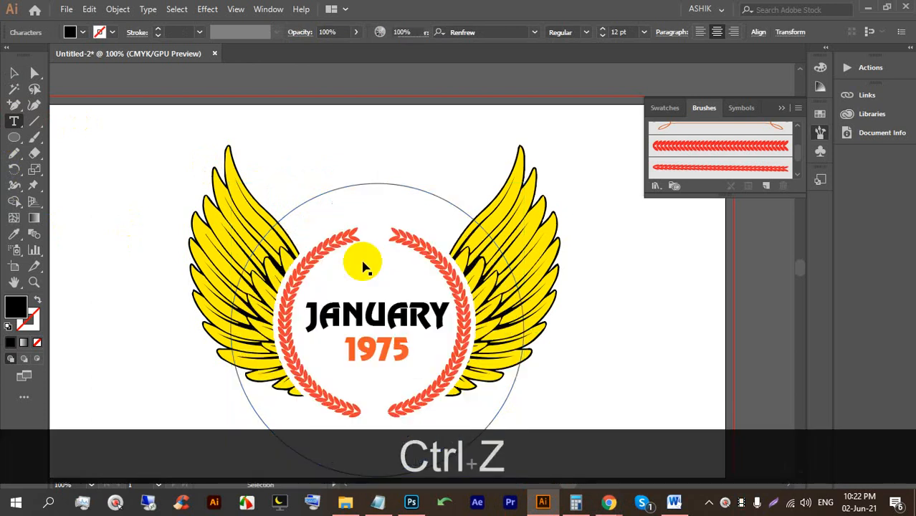
- Turn the large circle into a text path with the Type on a Path tool and clear its placeholder text
scroll(350, 228, up, 1)
click(14, 122)
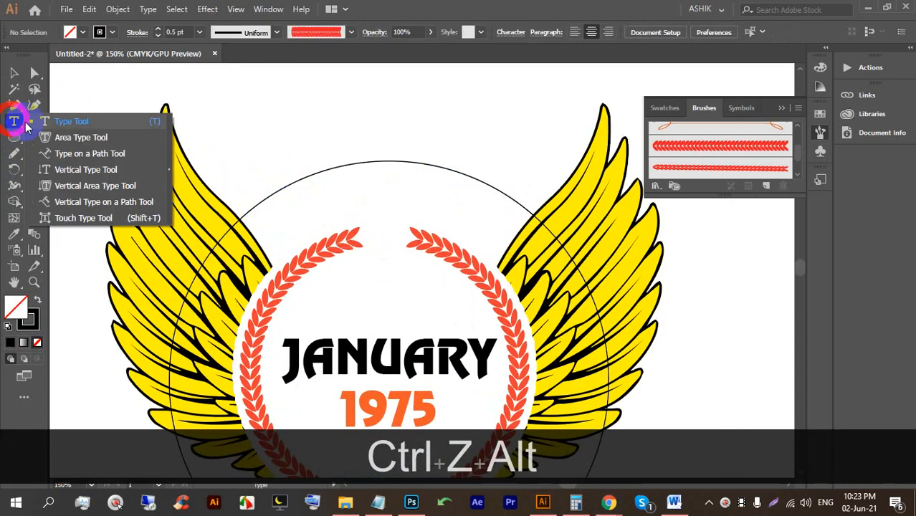
click(79, 157)
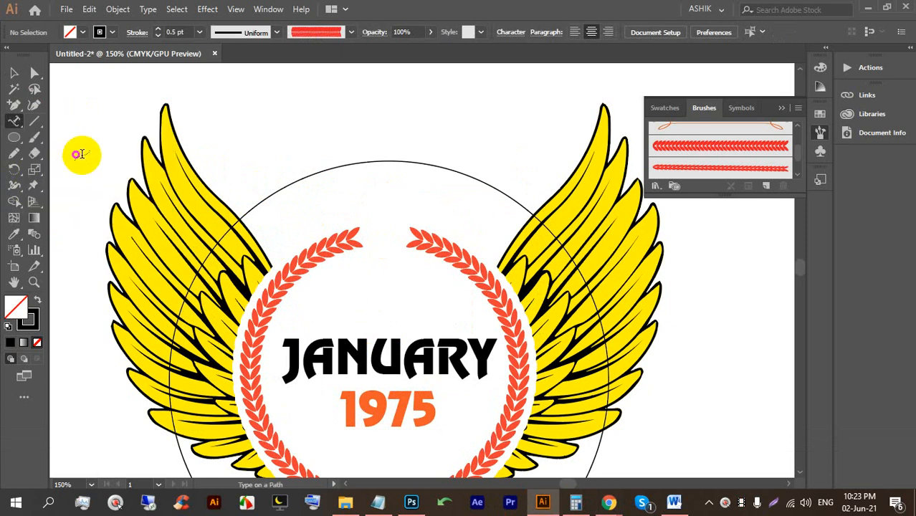
click(260, 200)
triple_click(280, 186)
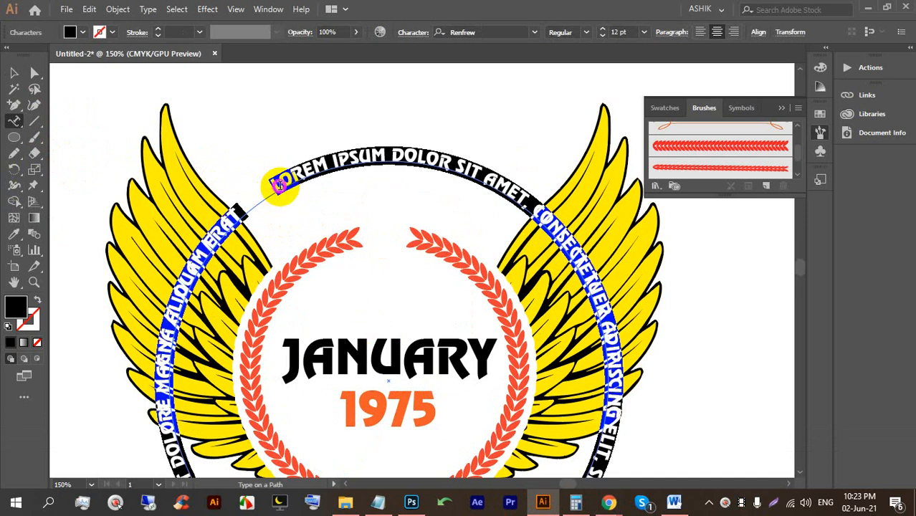
key(shift)
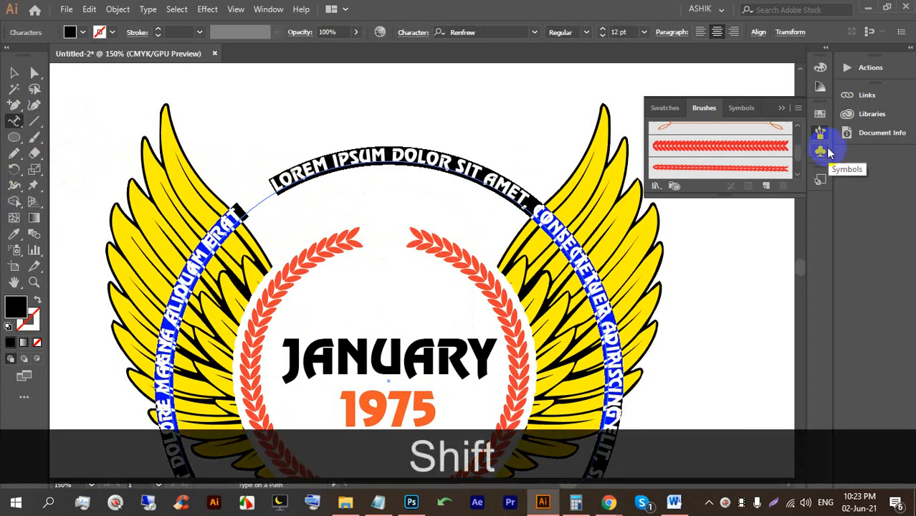
text(YOU)
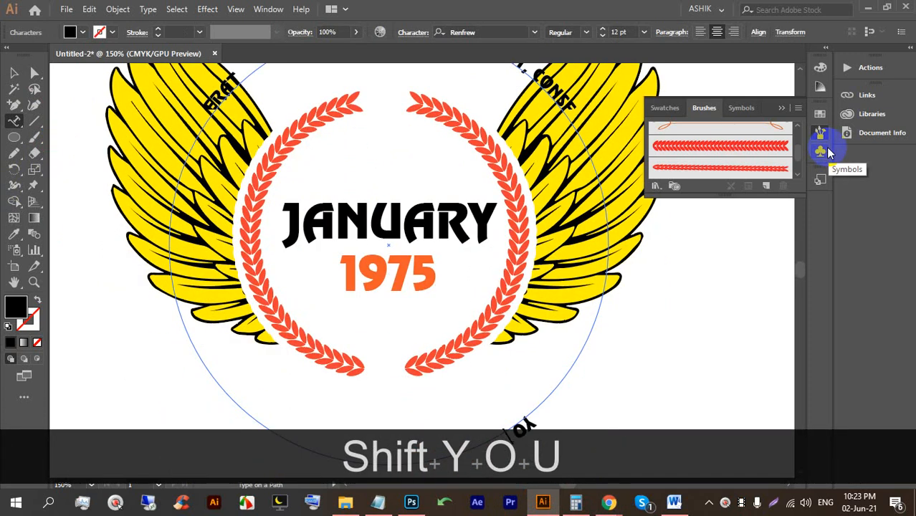
key(ctrl+z)
key(BackSpace)
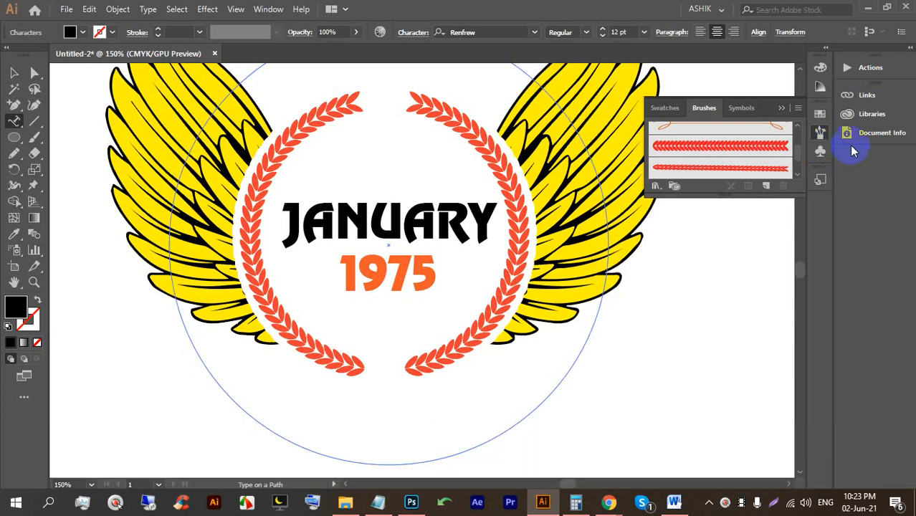
- Enter YOU FREE in capitals as the text along the circle
key(shift+Caps_Lock)
text(YOUR)
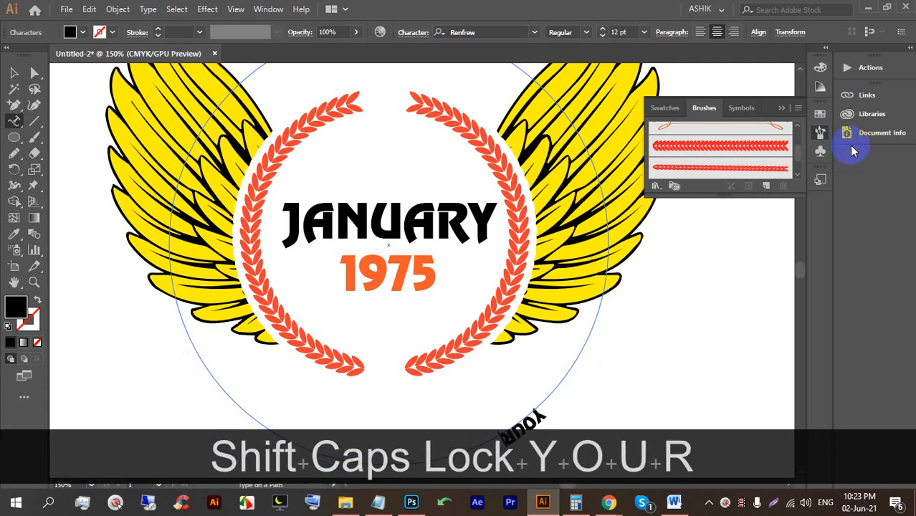
key(BackSpace)
text(F)
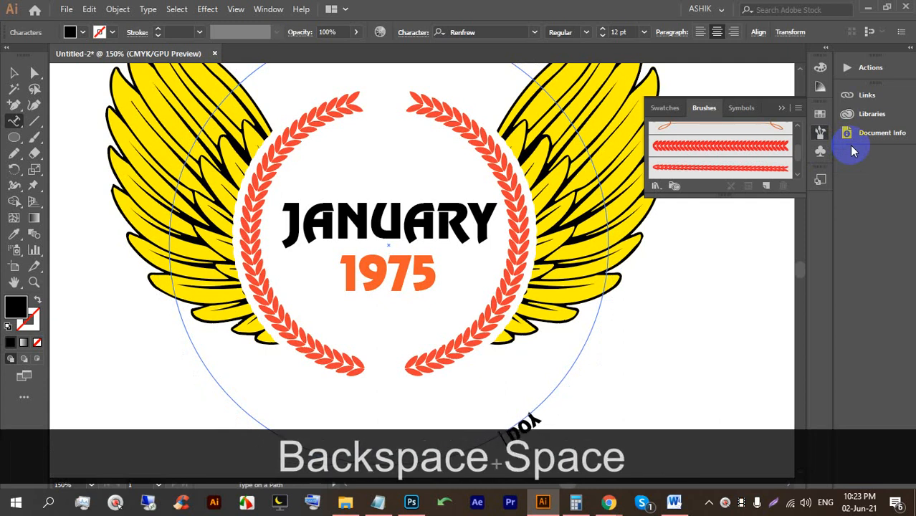
text(REE)
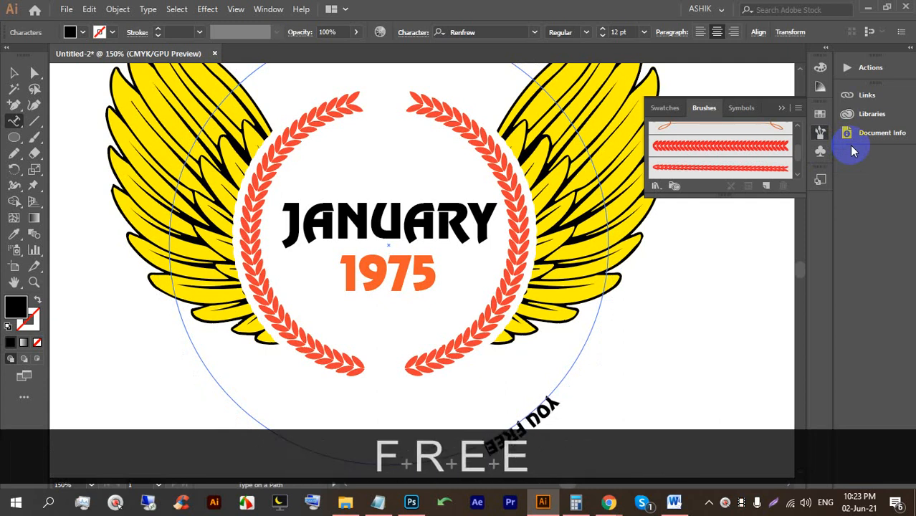
- Rotate the circular path text so YOU FREE sits at the top, above the wreath opening
click(14, 71)
scroll(179, 168, down, 2)
drag(369, 108, 104, 191)
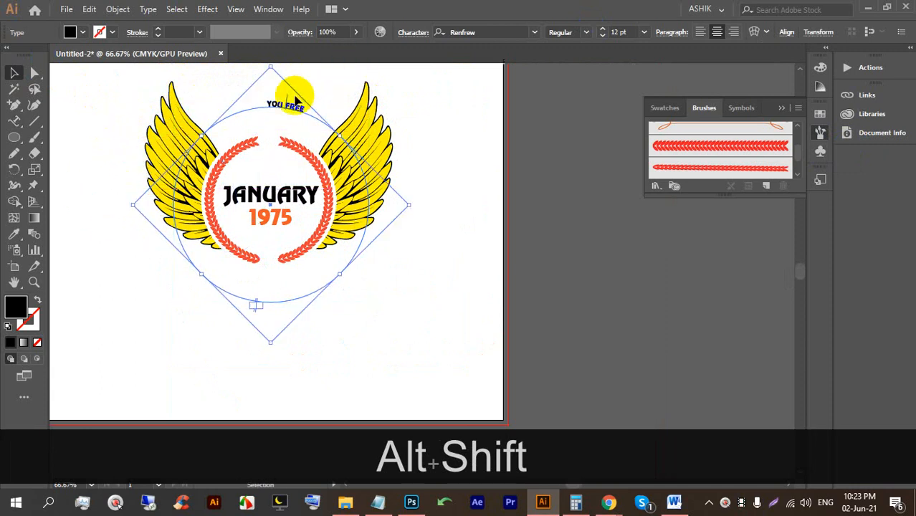
- Increase the font size of YOU FREE on the circle to 47 pt
double_click(283, 107)
click(620, 32)
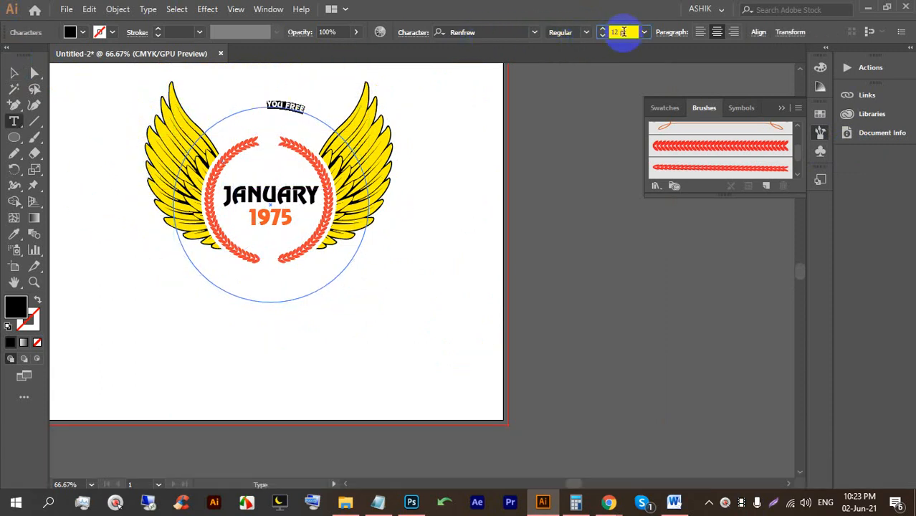
key(Up)
key(Up)
key(Up)
key(Up)
key(Up)
key(Up)
key(Up)
key(Up)
key(Up)
key(Up)
key(Up)
key(Up)
key(Up)
key(Up)
key(Up)
key(Up)
key(Up)
key(Up)
key(Up)
key(Up)
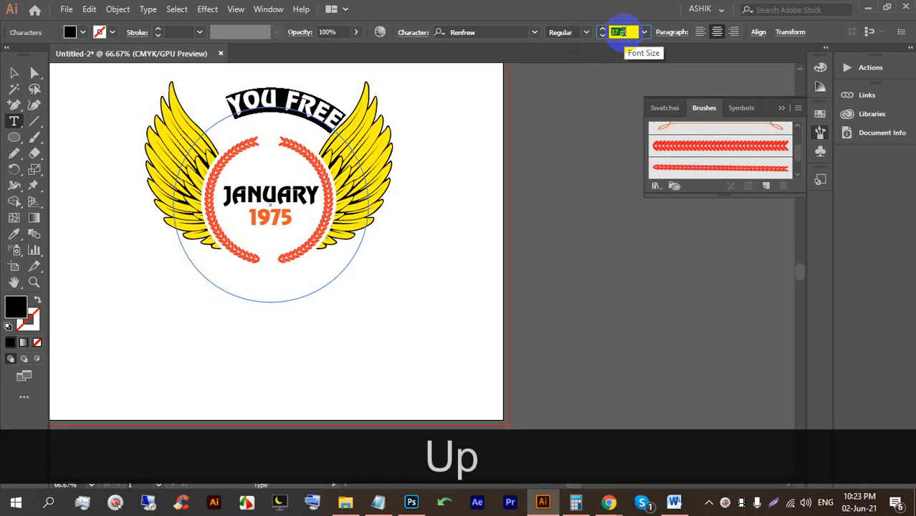
key(Up)
key(Up)
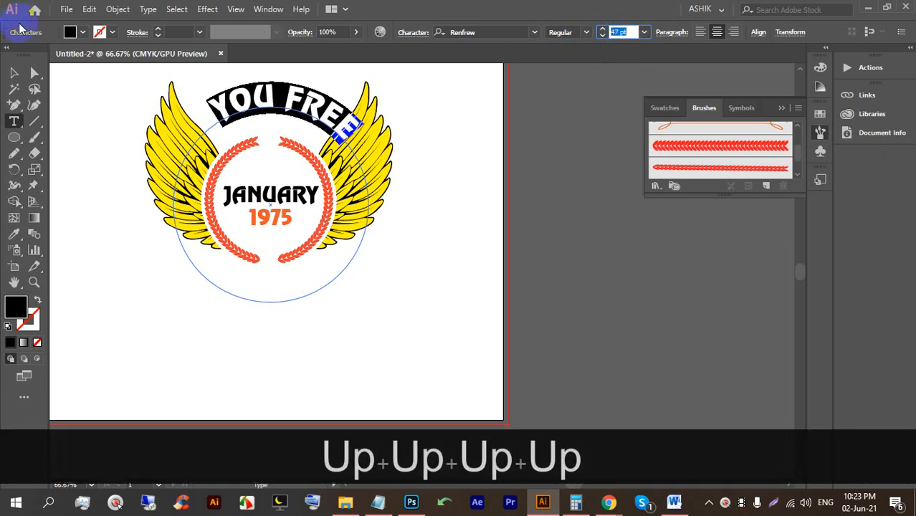
- Rotate the circular text path so the enlarged YOU FREE is centred above the wreath between the wings
click(14, 72)
scroll(245, 204, up, 3)
drag(271, 142, 246, 137)
- Browse the font previews and set the circular YOU FREE text to AvantGarde Bk BT
click(531, 30)
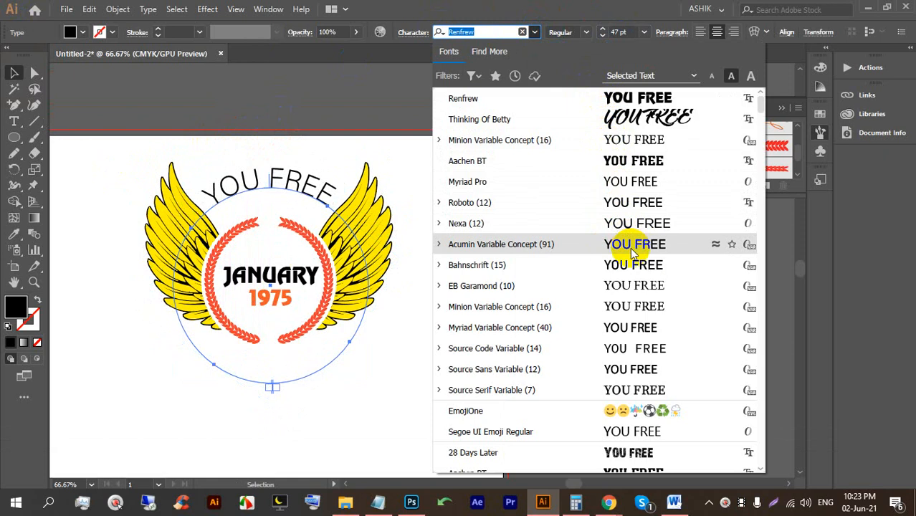
scroll(632, 253, down, 8)
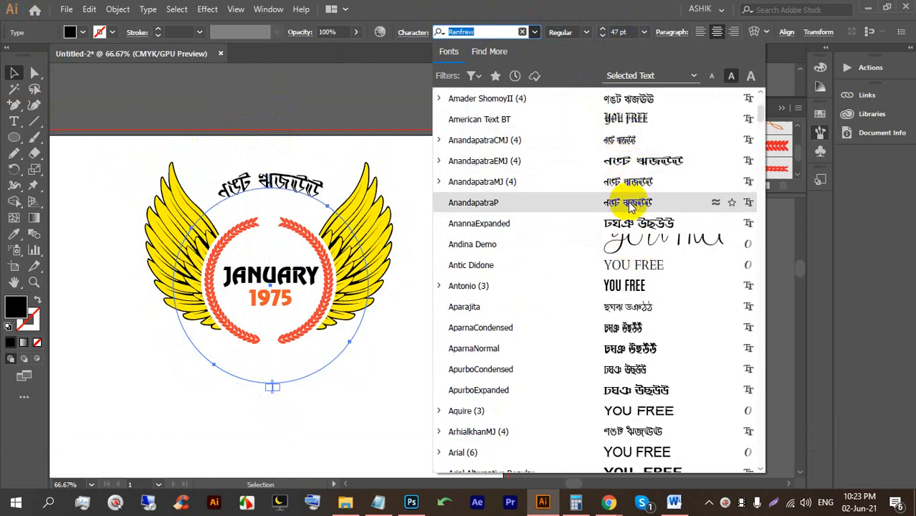
scroll(631, 207, down, 4)
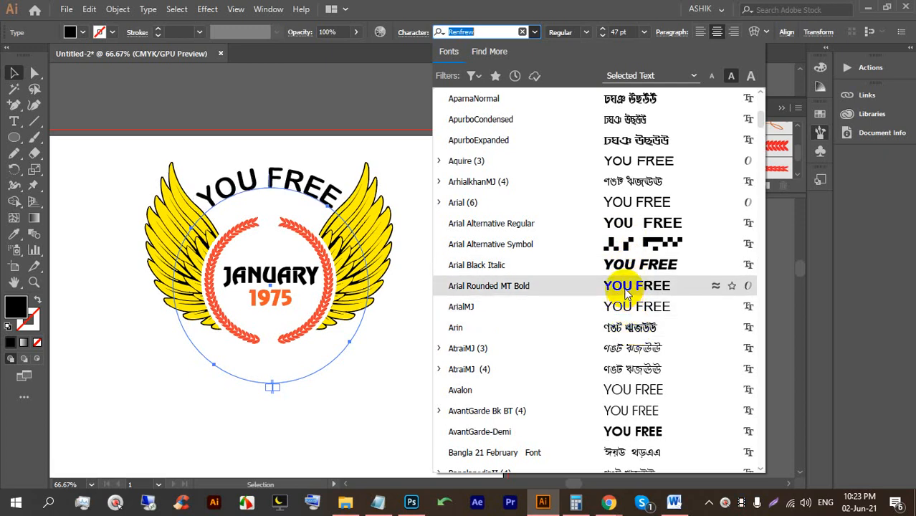
scroll(624, 307, down, 2)
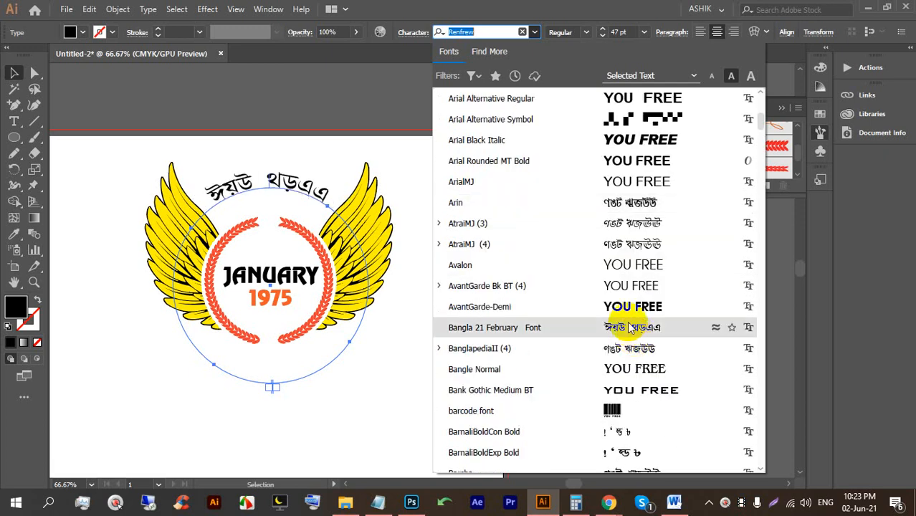
scroll(625, 308, down, 2)
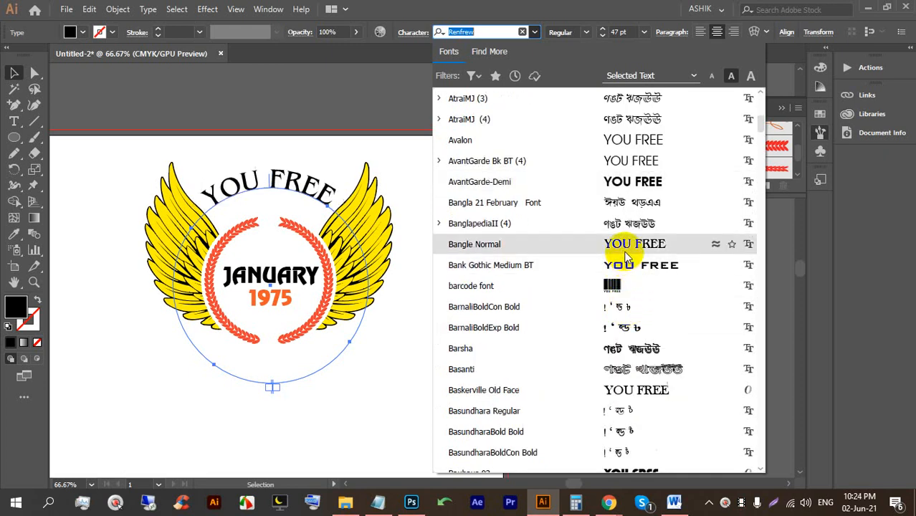
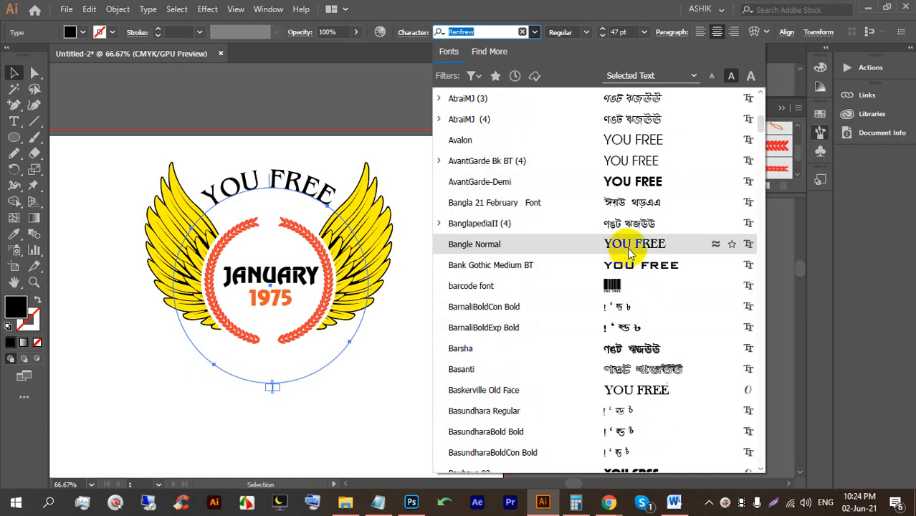
click(622, 164)
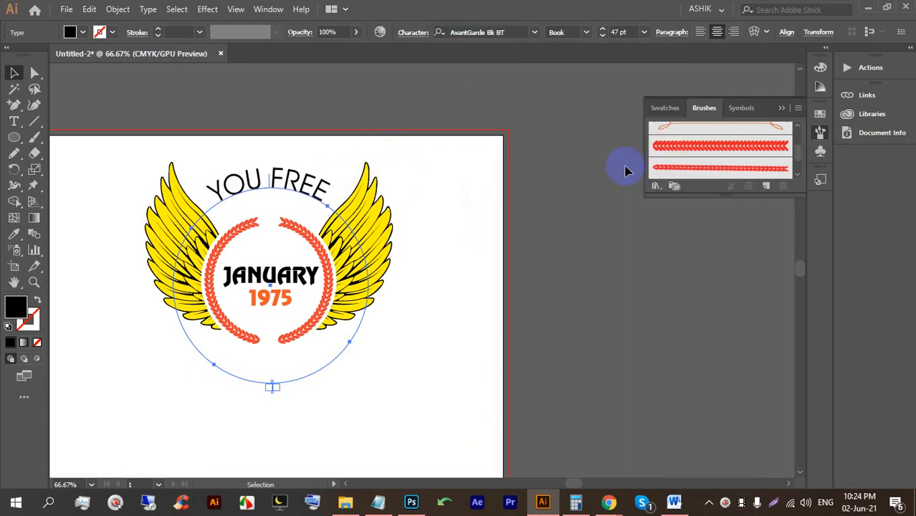
- Try extending YOU FREE around the whole circle with filler letters D and F, and delete the filler again
triple_click(317, 186)
click(322, 186)
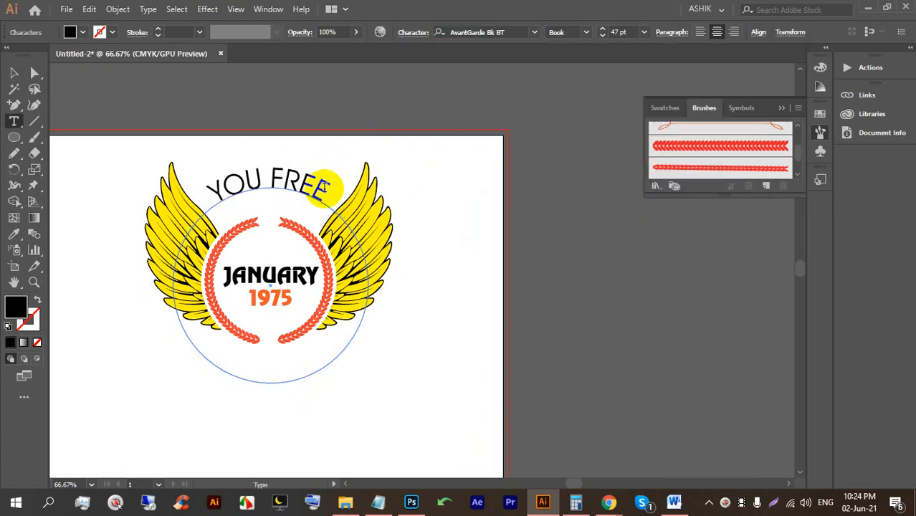
text(DFDFDFDFDFD)
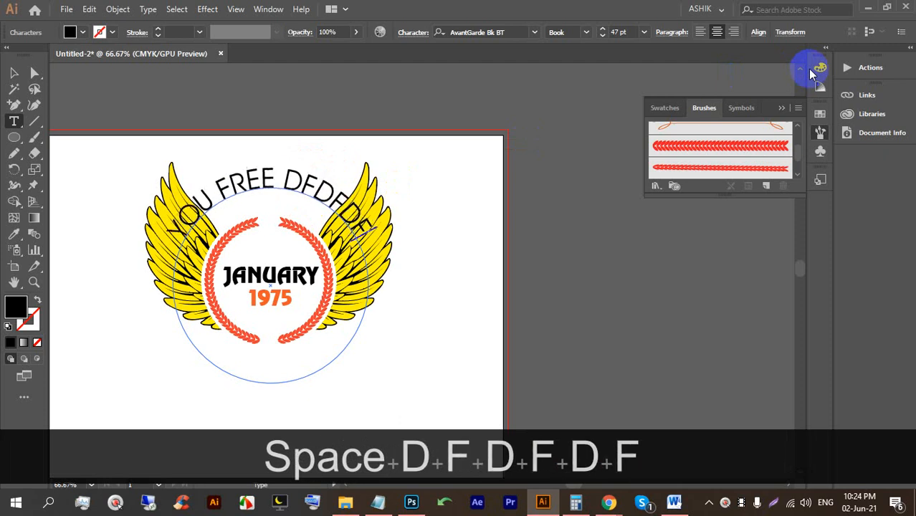
text(FDFDDDDDDDDDD)
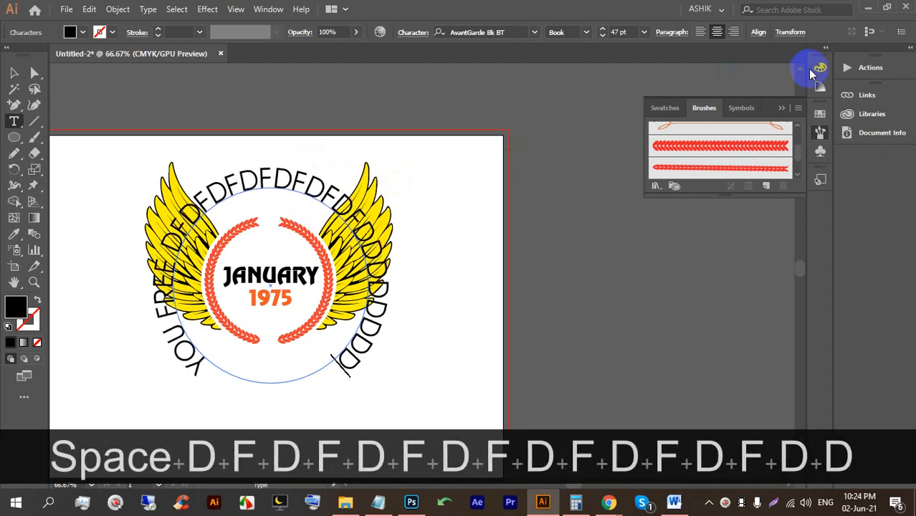
text(DDDD)
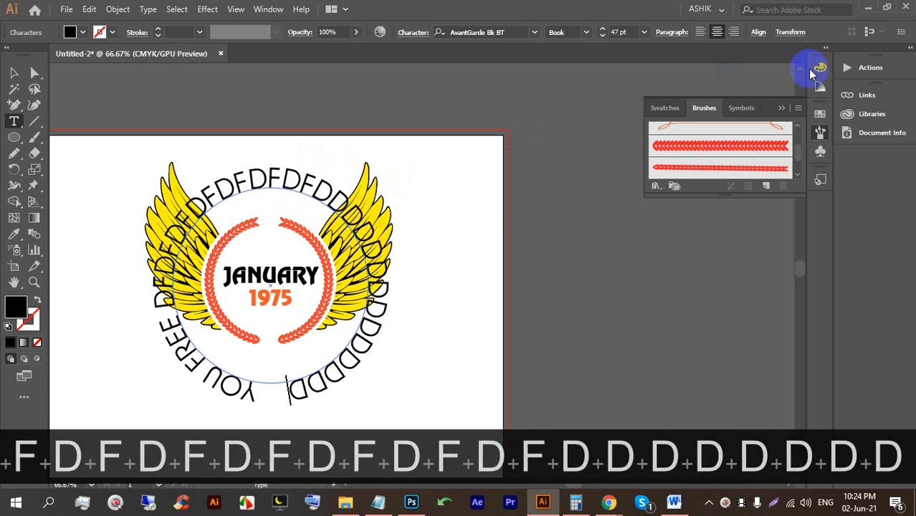
text( R)
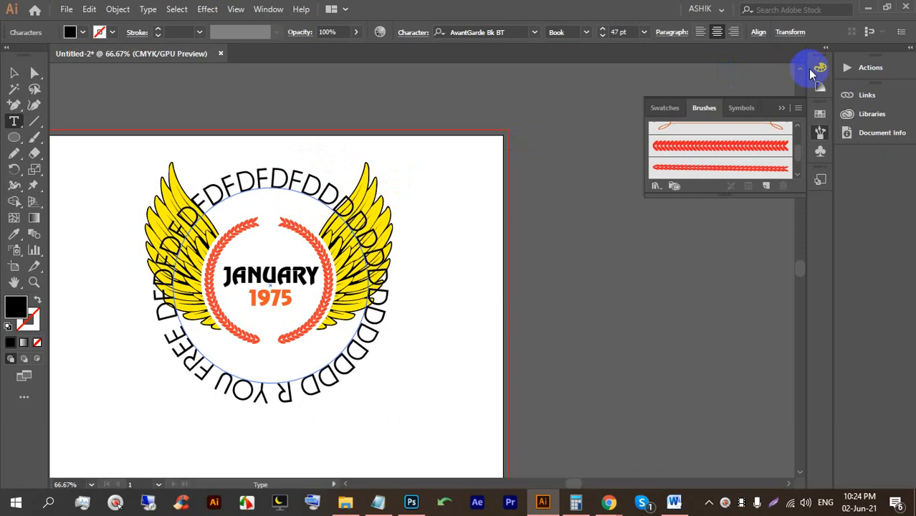
key(BackSpace)
key(BackSpace)
key(BackSpace)
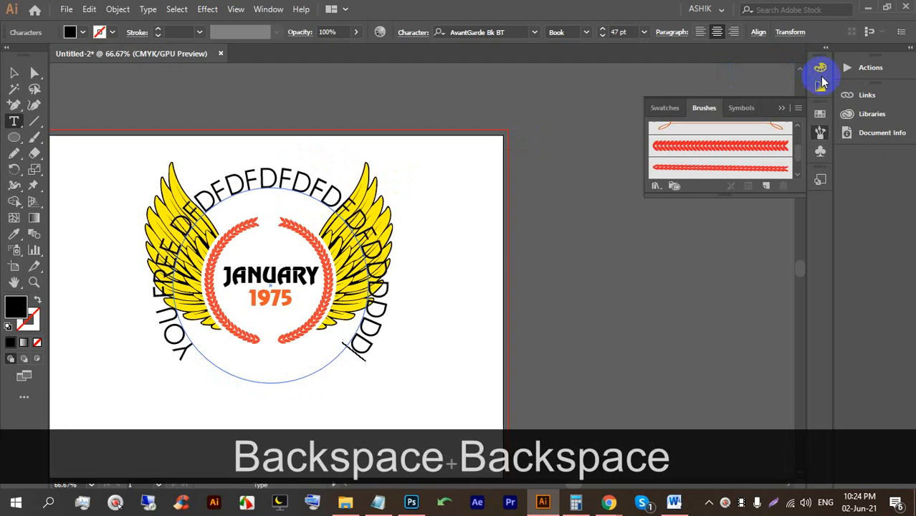
key(BackSpace)
key(BackSpace)
key(BackSpace)
key(BackSpace)
key(BackSpace)
key(BackSpace)
key(BackSpace)
key(BackSpace)
key(BackSpace)
key(BackSpace)
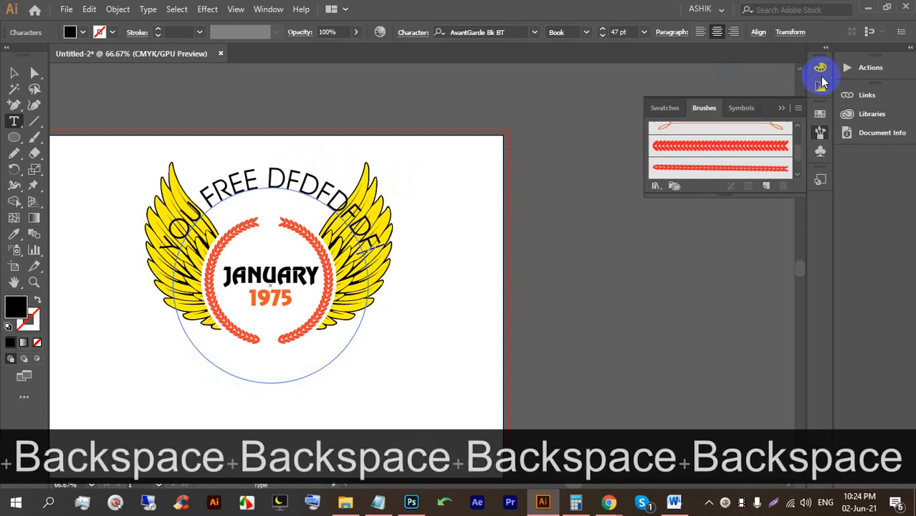
key(BackSpace)
key(BackSpace)
key(BackSpace)
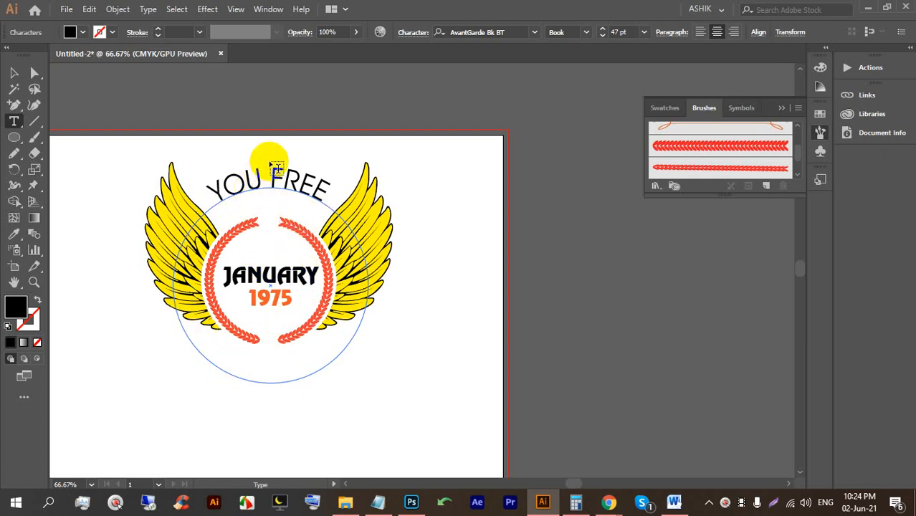
- Set the font of the circular YOU FREE text to Aachen BT and deselect it
triple_click(273, 170)
click(556, 32)
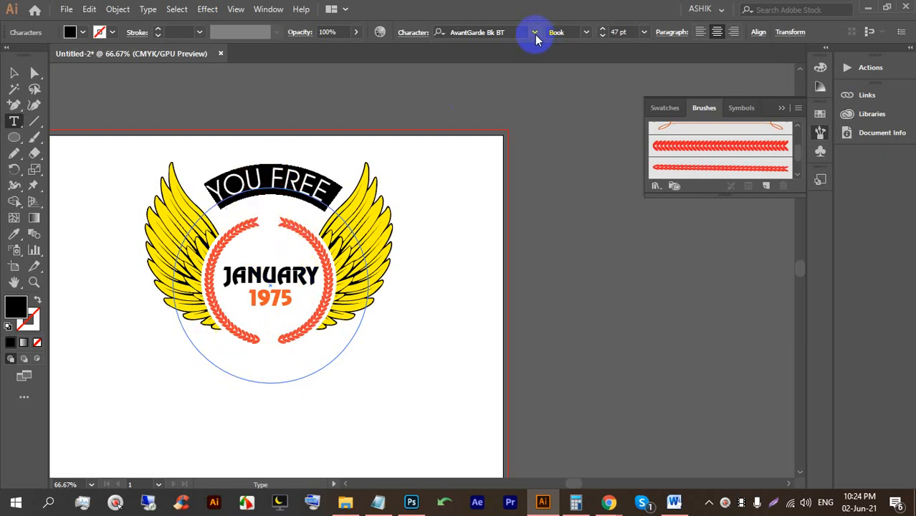
click(535, 33)
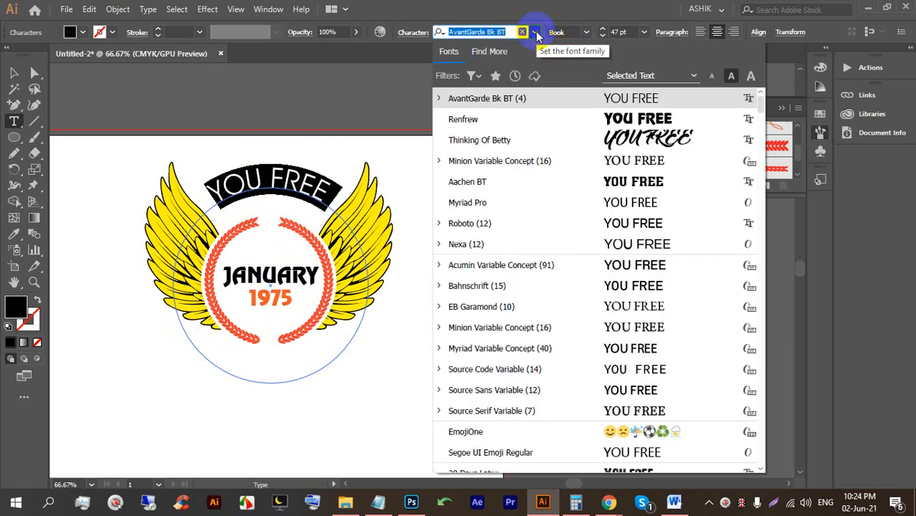
click(621, 181)
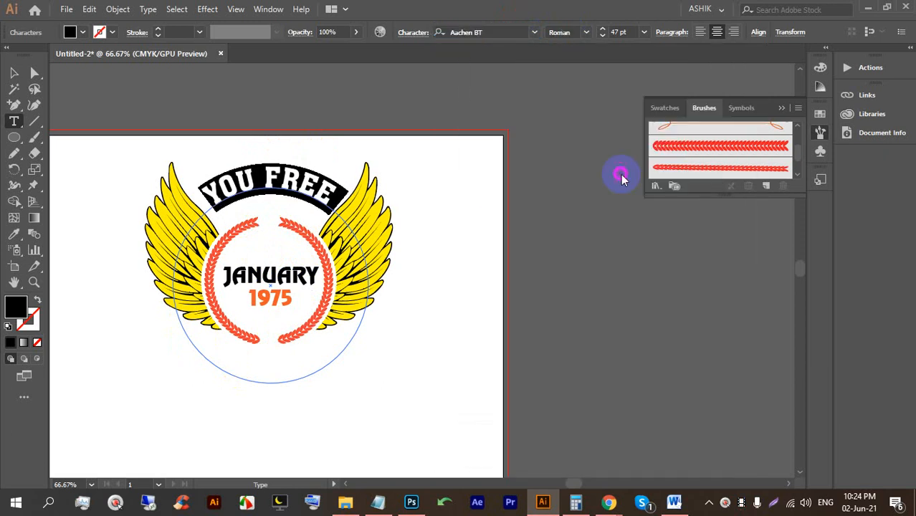
click(13, 73)
click(256, 139)
- Scale the circular YOU FREE text down proportionally from its centre so it sits closer to the wreath
scroll(221, 196, up, 1)
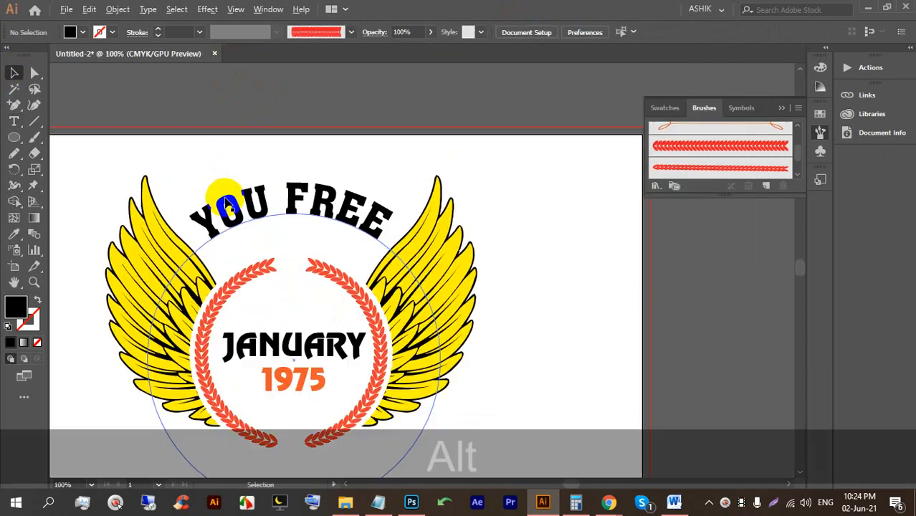
click(287, 197)
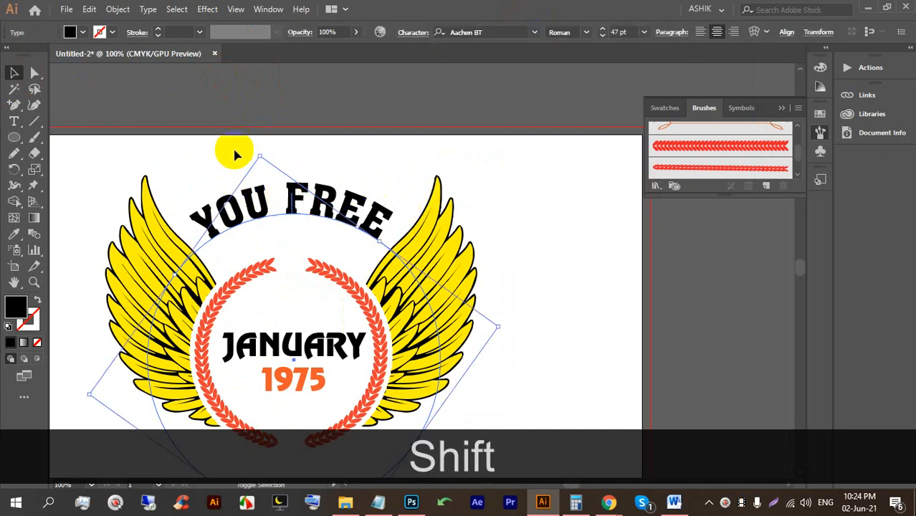
click(358, 146)
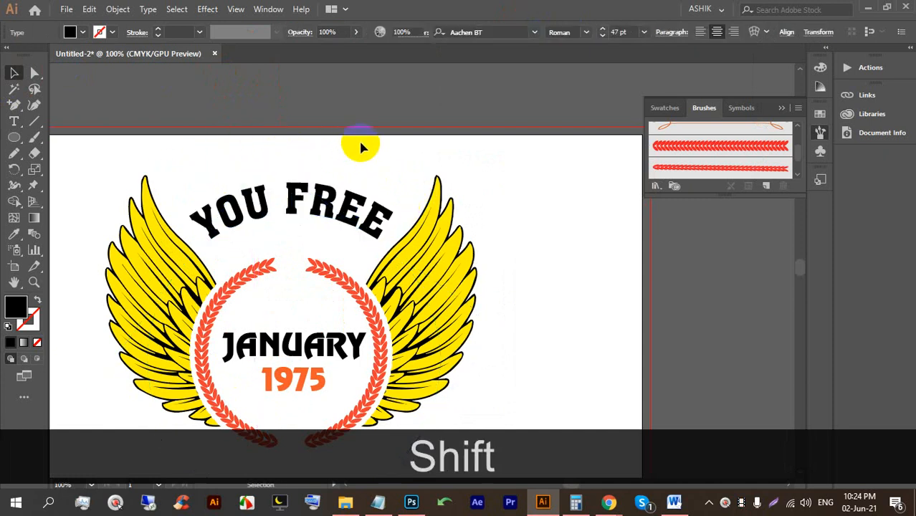
scroll(326, 147, down, 1)
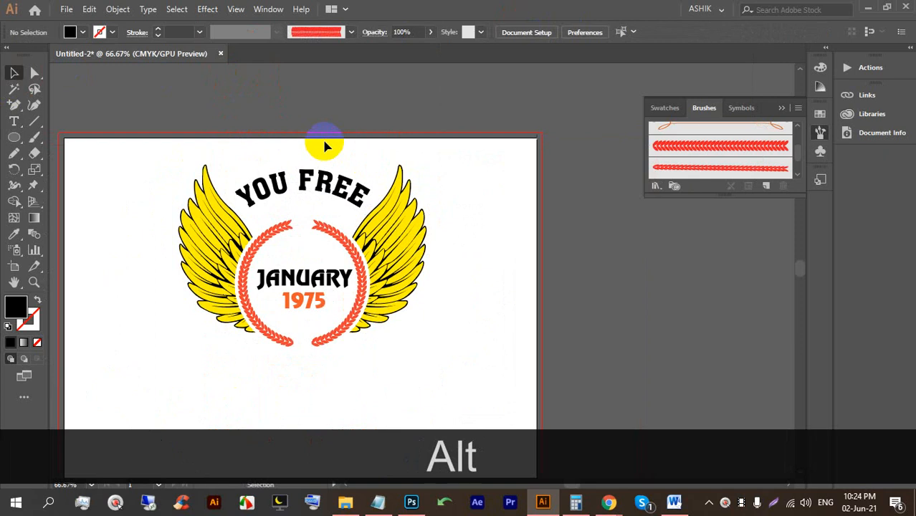
click(302, 159)
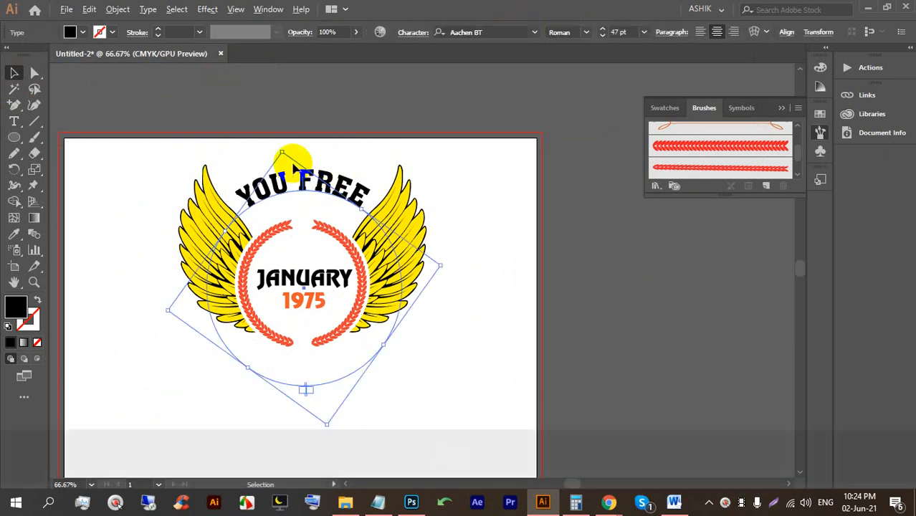
drag(284, 154, 282, 178)
click(541, 189)
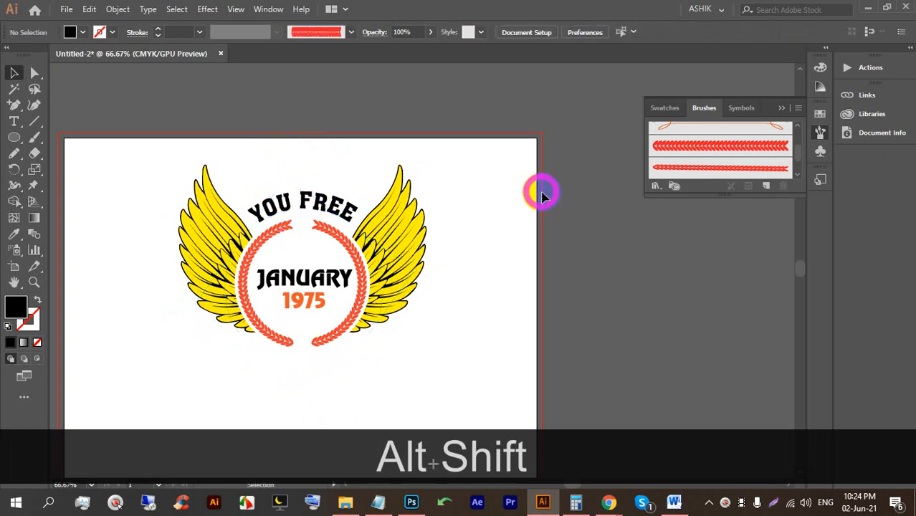
- Switch to Chrome and browse the t shirt design image results for further sample layouts
scroll(471, 170, down, 3)
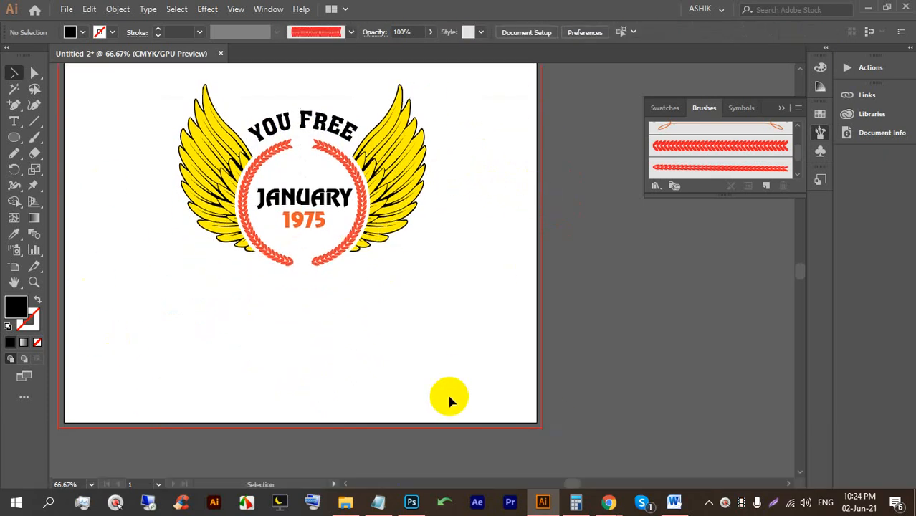
mouse_move(608, 503)
click(502, 433)
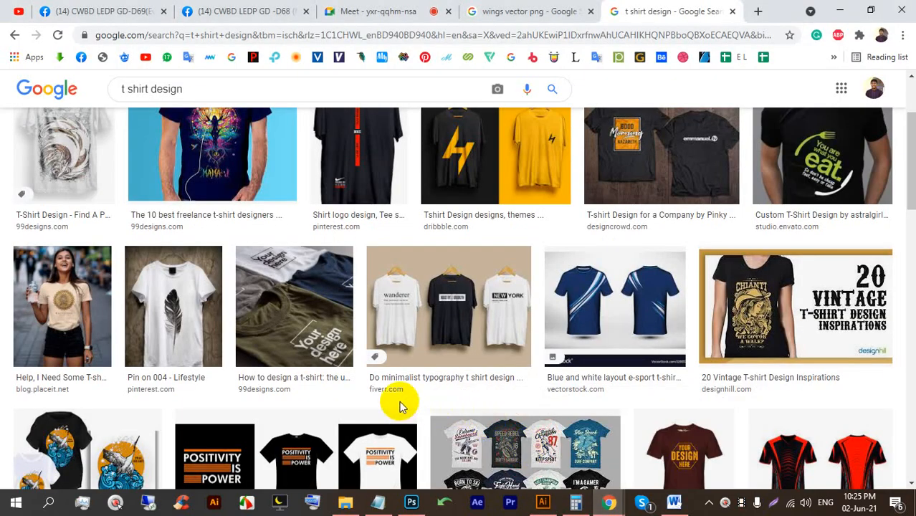
scroll(400, 406, down, 5)
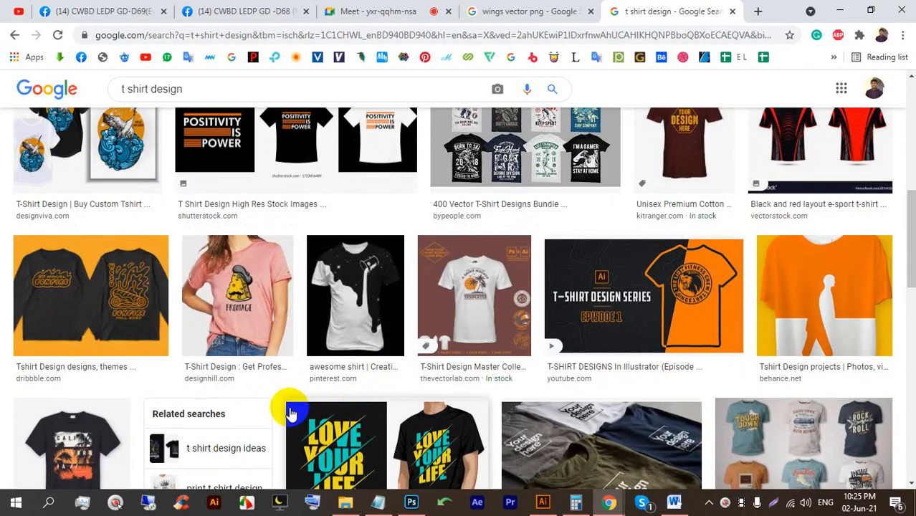
scroll(290, 413, down, 2)
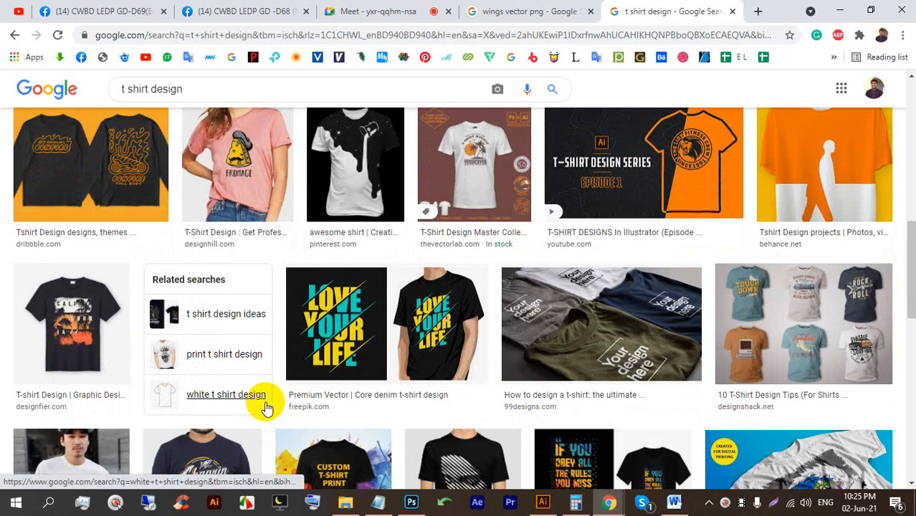
scroll(265, 407, down, 2)
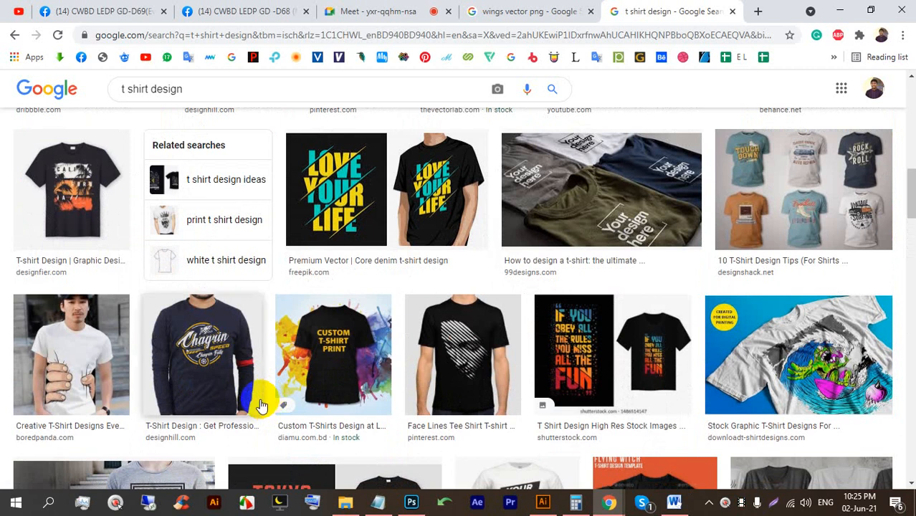
click(206, 342)
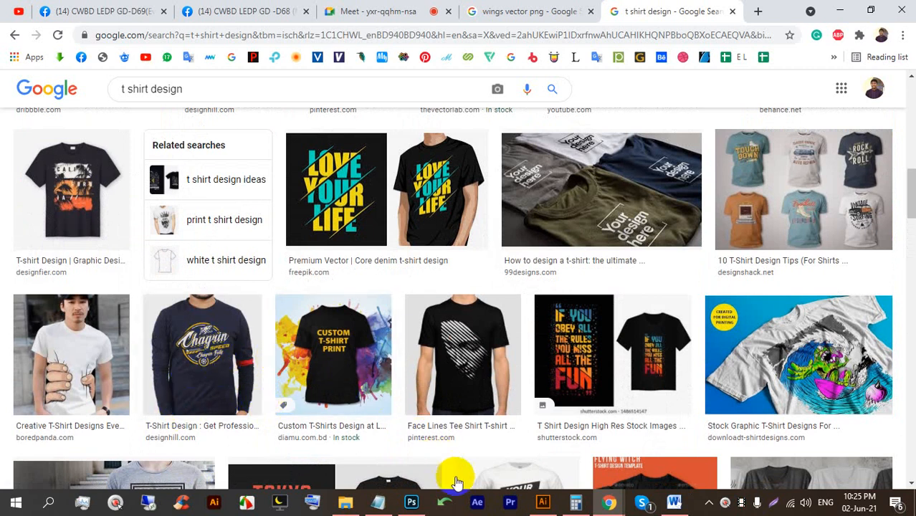
- Switch to Illustrator and start a new text line below the laurel wreath with the letters CHAG
click(542, 501)
click(14, 121)
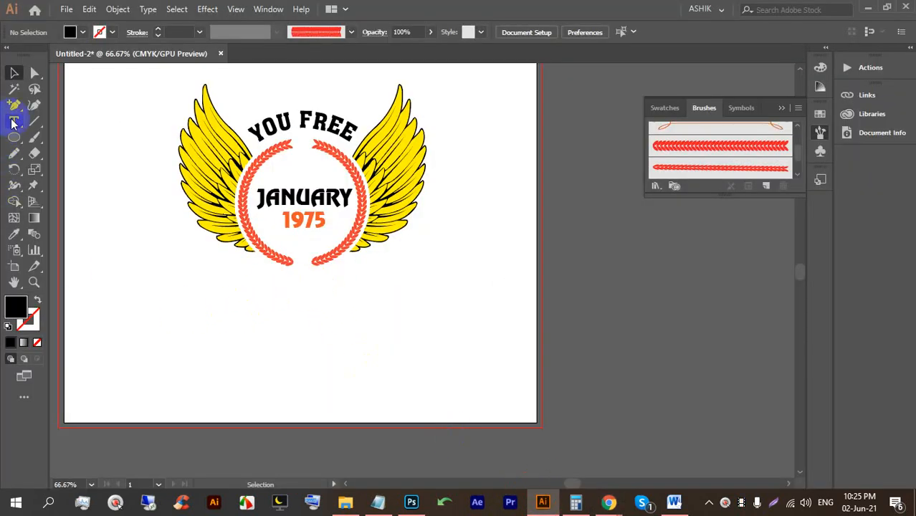
scroll(276, 314, up, 2)
click(269, 293)
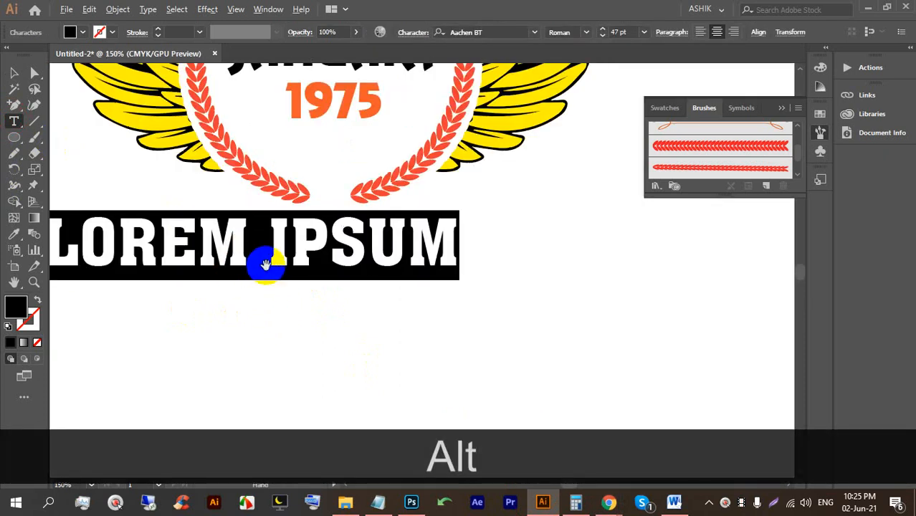
scroll(265, 264, down, 2)
scroll(244, 261, up, 1)
key(Caps_Lock)
text(C)
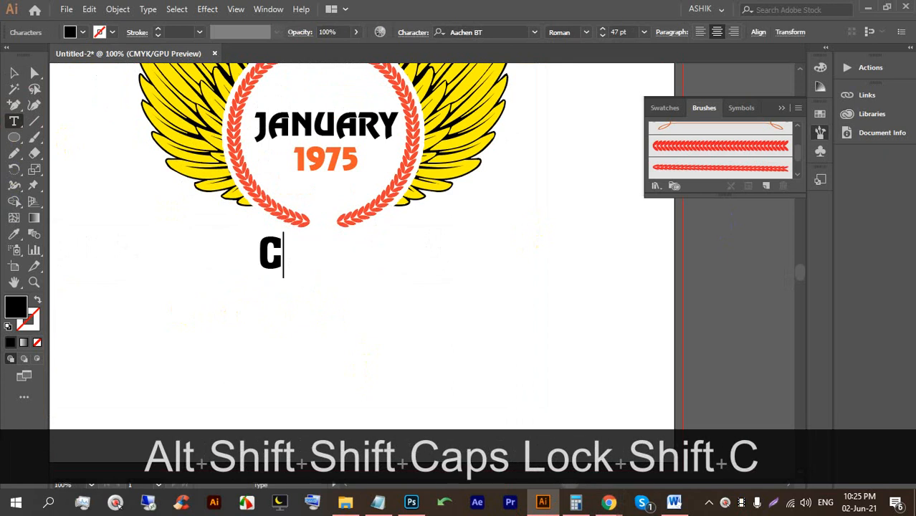
text(HA)
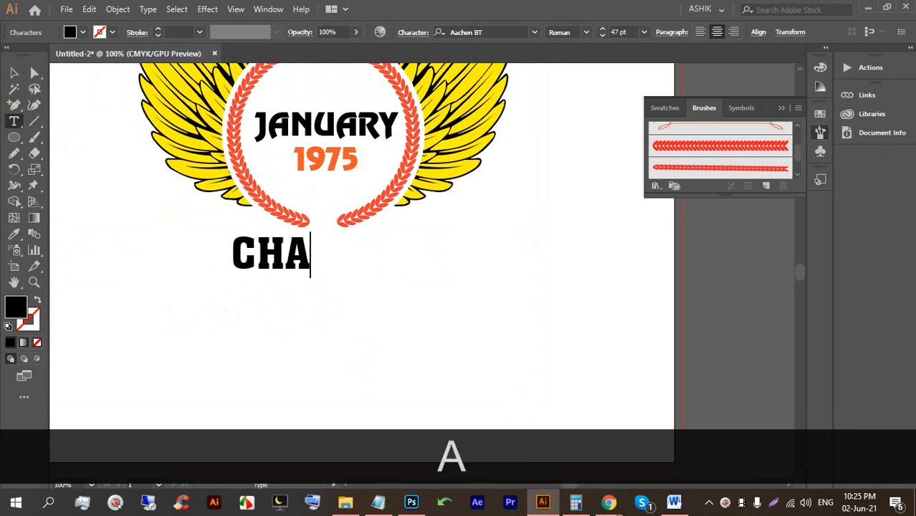
text(G)
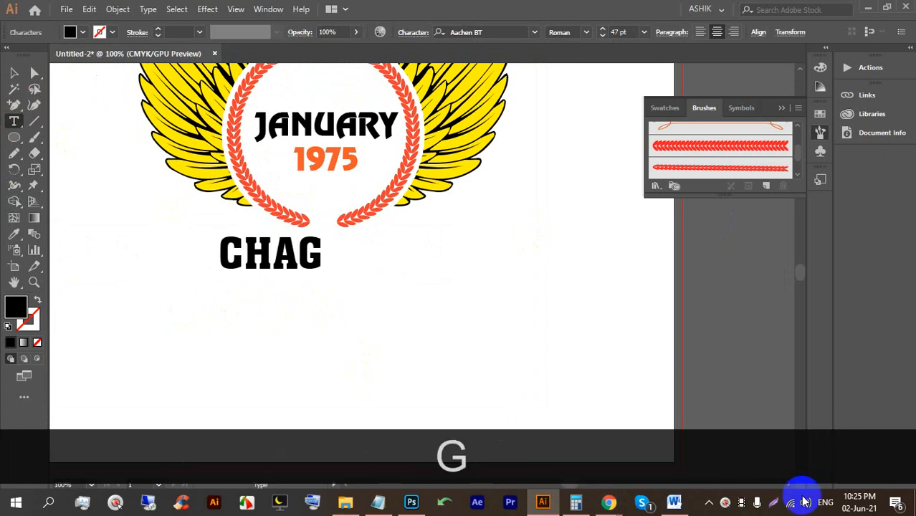
- Recheck the sample shirt lettering in Chrome, return to Illustrator and complete the text as CHAGUN
mouse_move(610, 498)
click(579, 445)
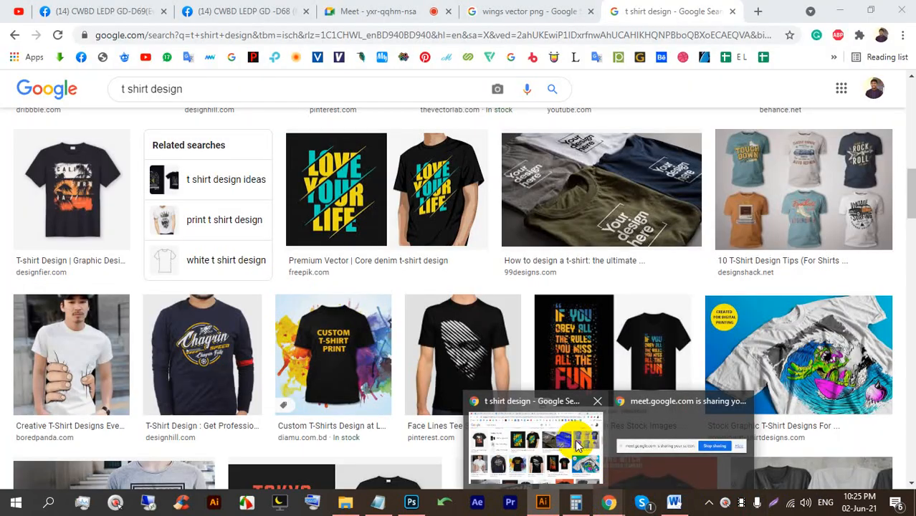
key(alt+Tab)
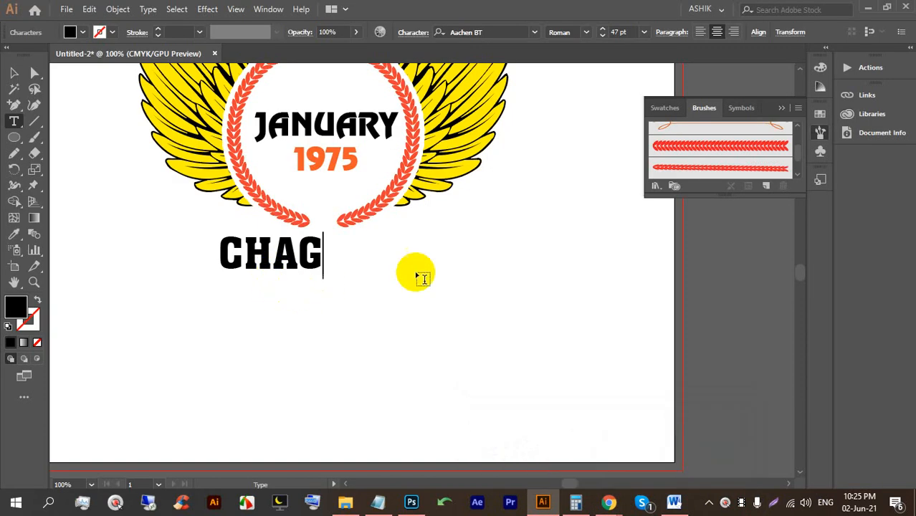
text(UN)
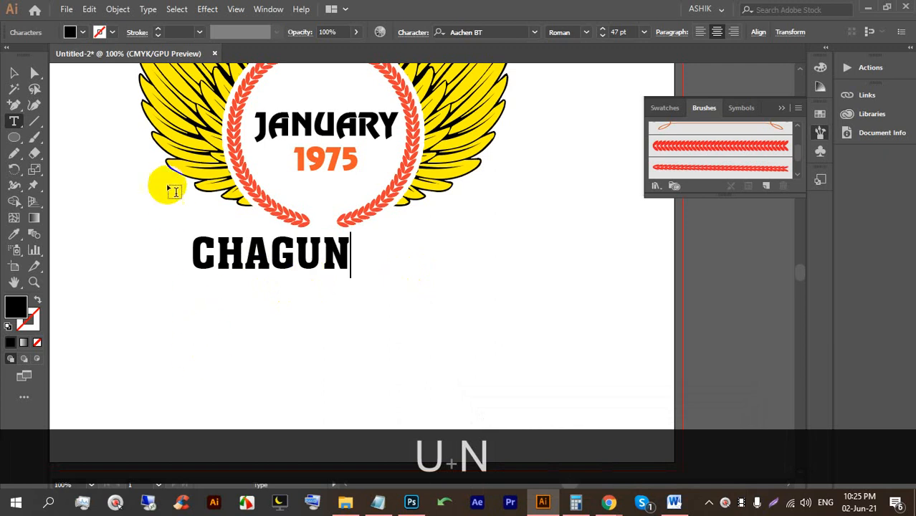
- Enlarge the CHAGUN text proportionally to 62.73 pt and move it roughly under the centre of the wreath
click(13, 73)
drag(352, 272, 405, 294)
drag(300, 251, 318, 251)
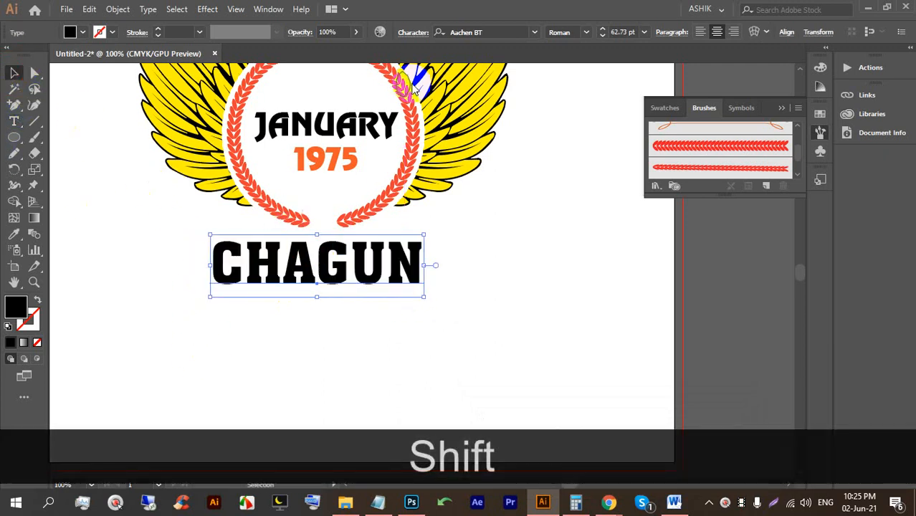
- Set the CHAGUN text in the Thinking Of Betty font, turn off All Caps for it and deselect it
click(534, 32)
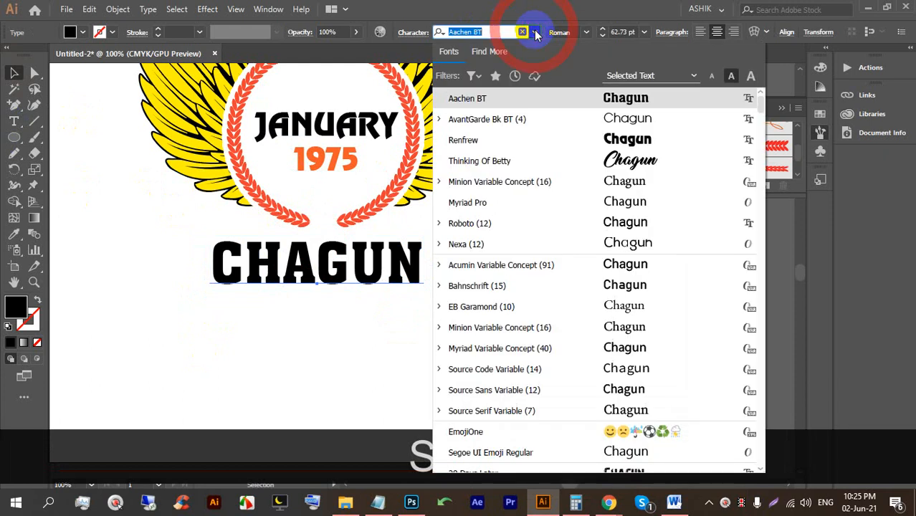
click(578, 160)
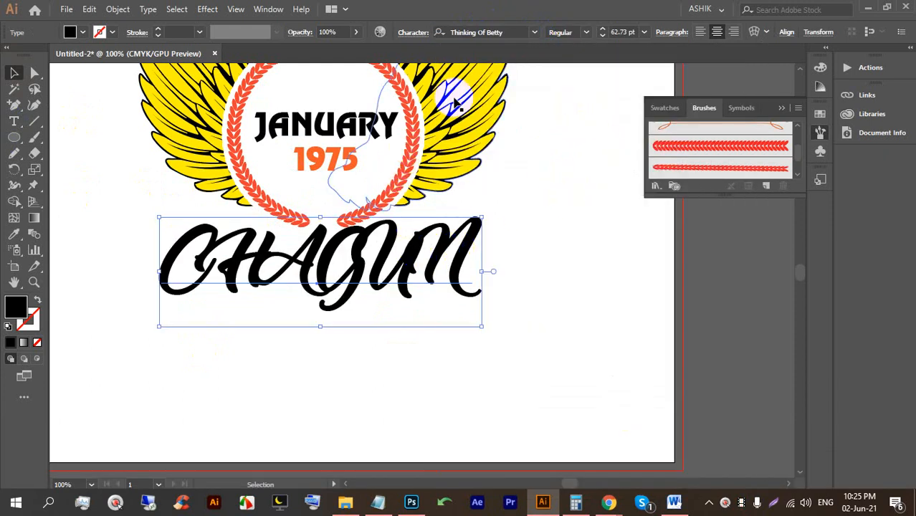
click(423, 34)
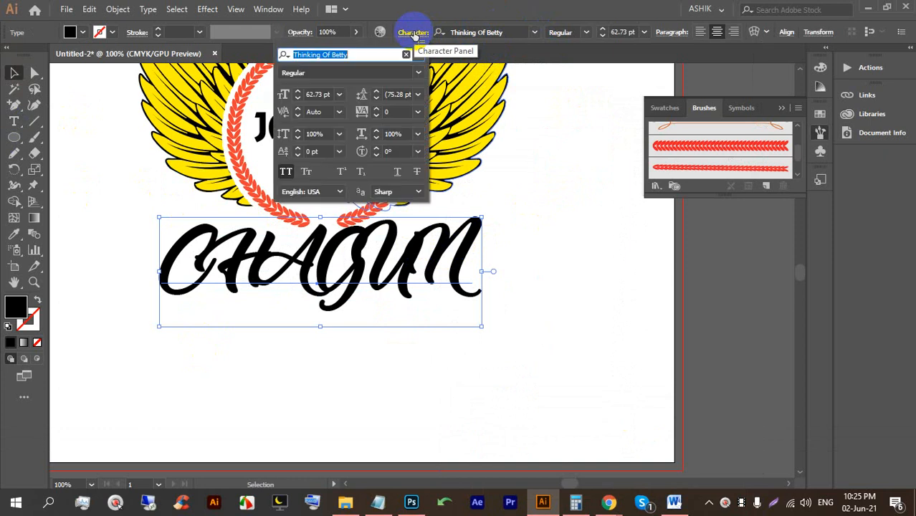
click(286, 173)
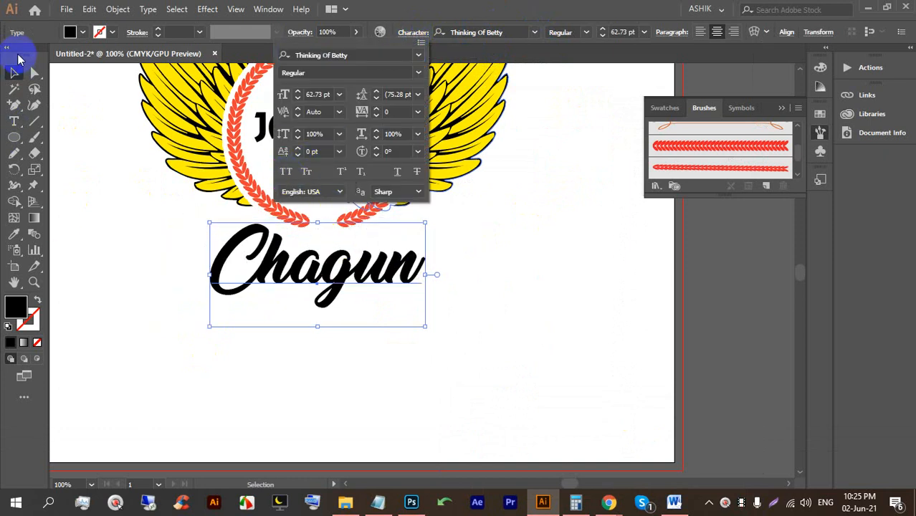
click(14, 73)
click(475, 309)
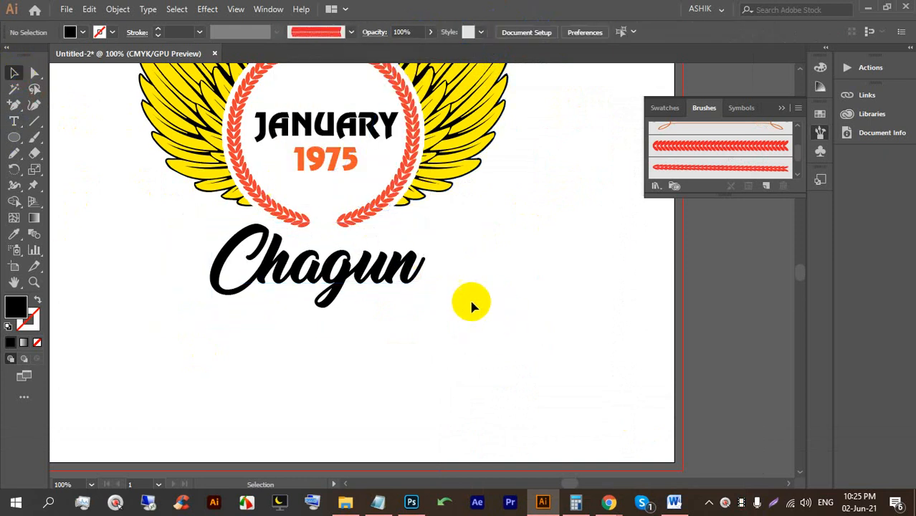
- Scale the Chagun text down proportionally to 46.17 pt and shift it under the gap in the wreath
click(394, 271)
scroll(357, 244, up, 1)
scroll(419, 255, down, 1)
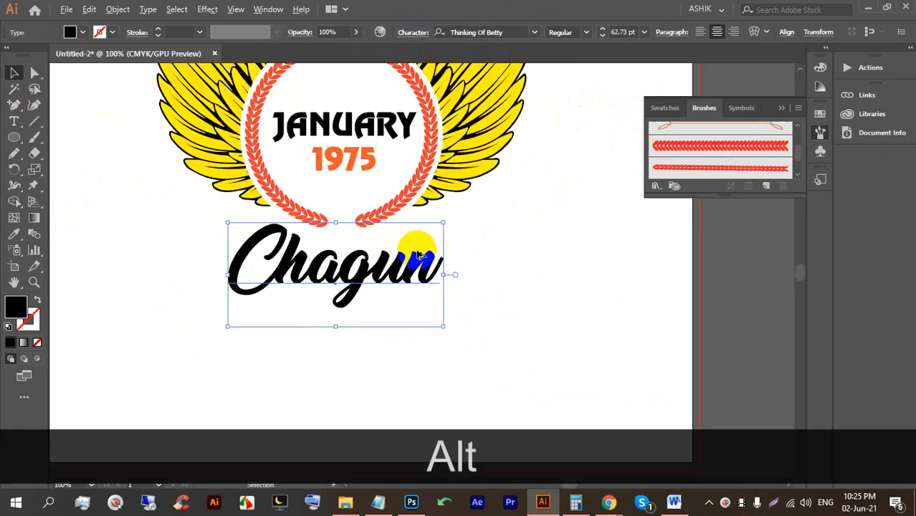
drag(443, 223, 414, 237)
drag(328, 279, 347, 272)
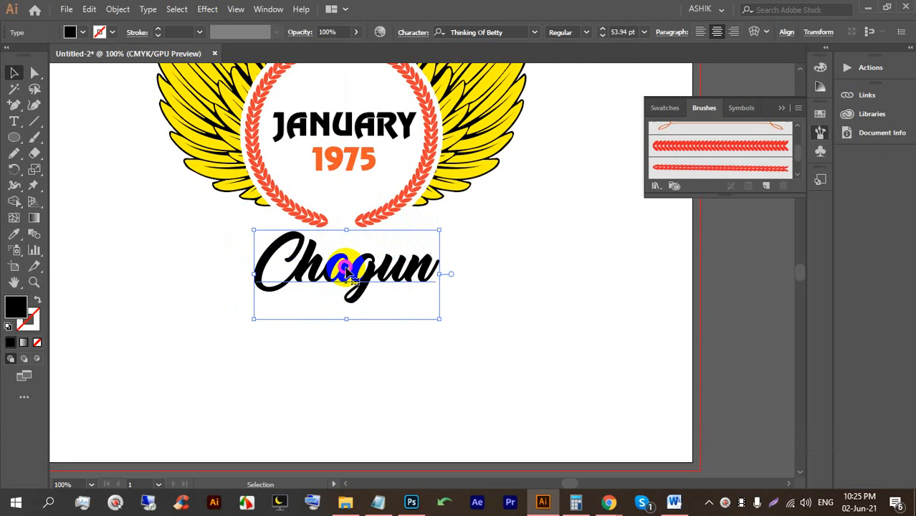
drag(346, 231, 343, 281)
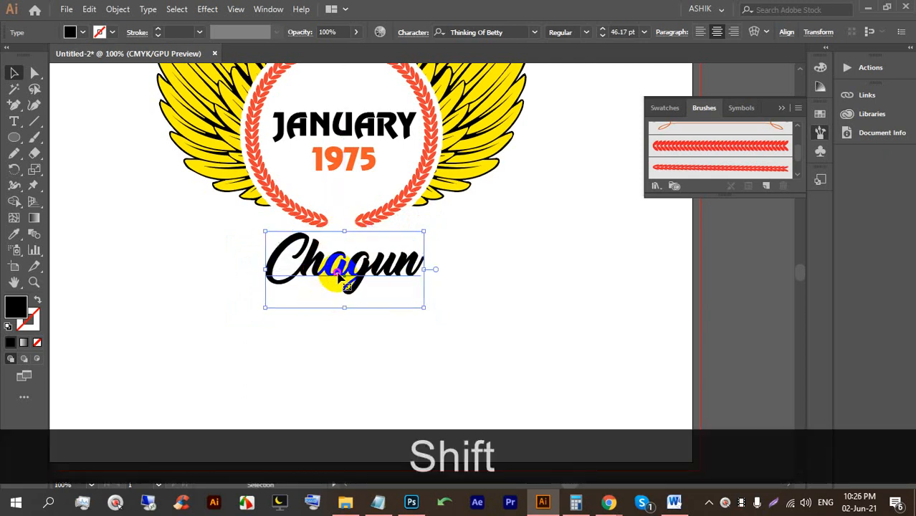
- Nudge the Chagun text to fine-tune its position beneath the wreath and deselect it
key(t)
click(13, 73)
click(248, 310)
drag(362, 263, 368, 262)
scroll(359, 290, up, 2)
scroll(368, 263, down, 2)
click(488, 309)
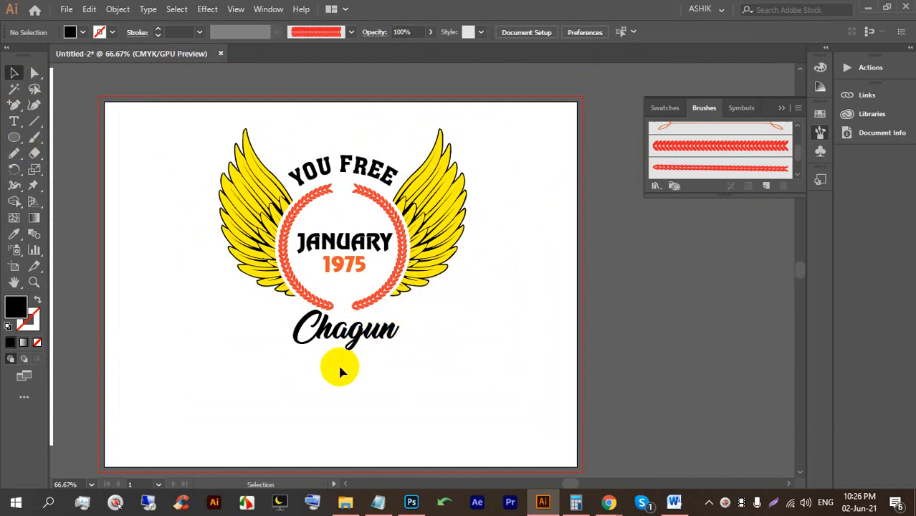
- Enlarge the Chagun text proportionally to 55.11 pt, reposition it centred just below the wreath and deselect it
scroll(338, 364, up, 2)
scroll(389, 313, down, 1)
scroll(338, 328, up, 2)
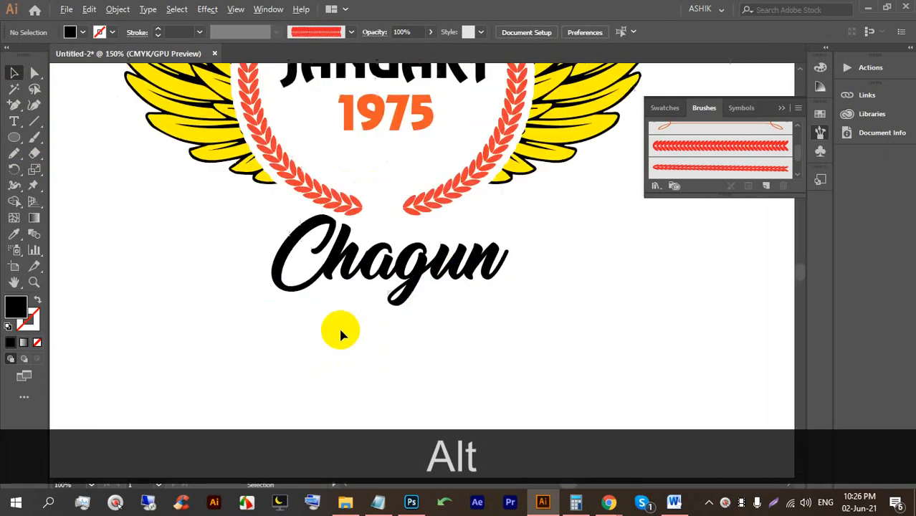
drag(418, 338, 339, 291)
scroll(339, 291, down, 1)
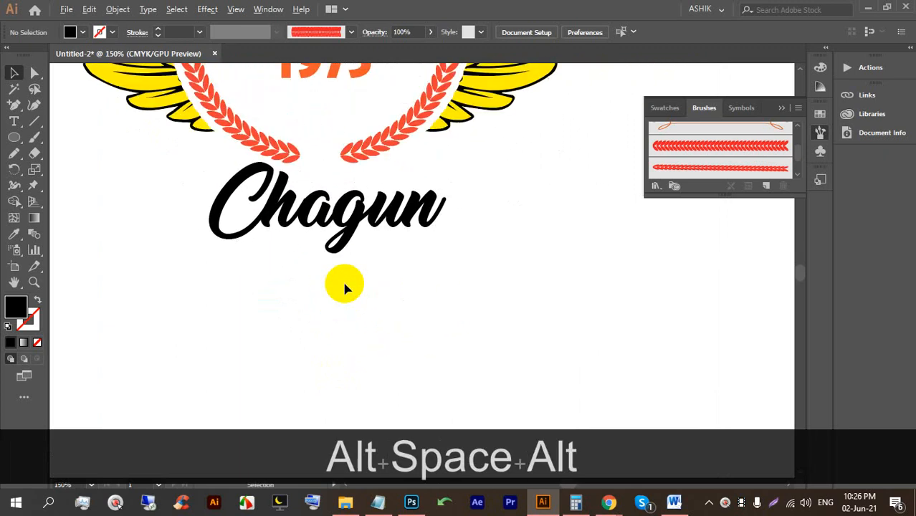
click(407, 243)
drag(445, 259, 468, 297)
drag(365, 215, 356, 215)
drag(352, 216, 364, 230)
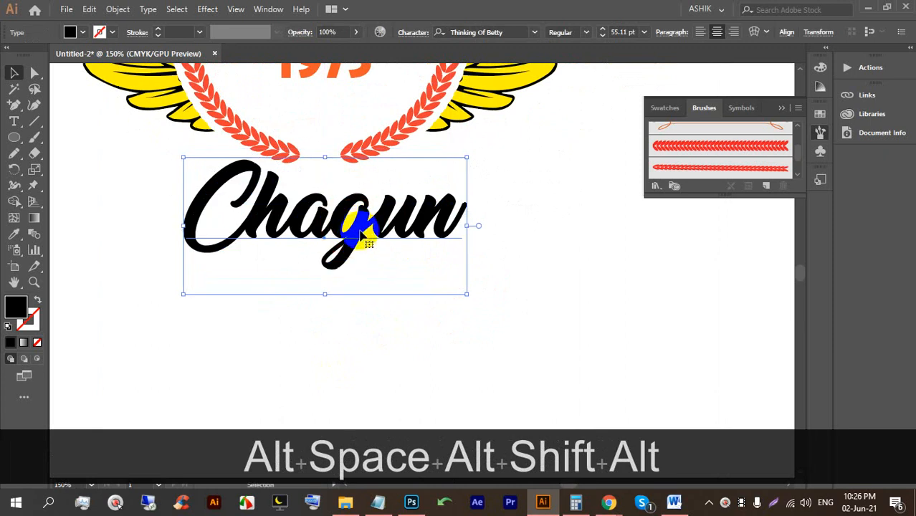
scroll(365, 229, down, 2)
scroll(367, 225, up, 2)
click(375, 282)
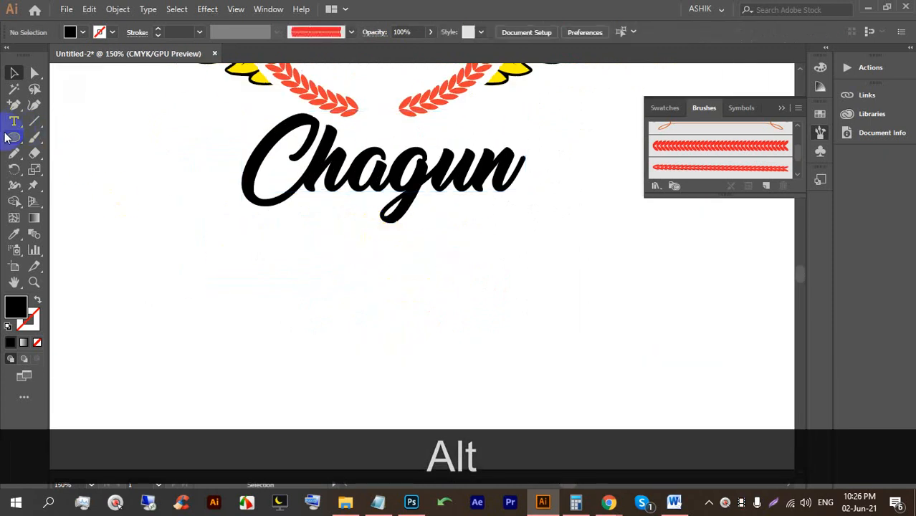
- Start a Pen path at the end of Chagun's last letter with a curved segment running beneath the g
drag(13, 107, 55, 106)
click(529, 197)
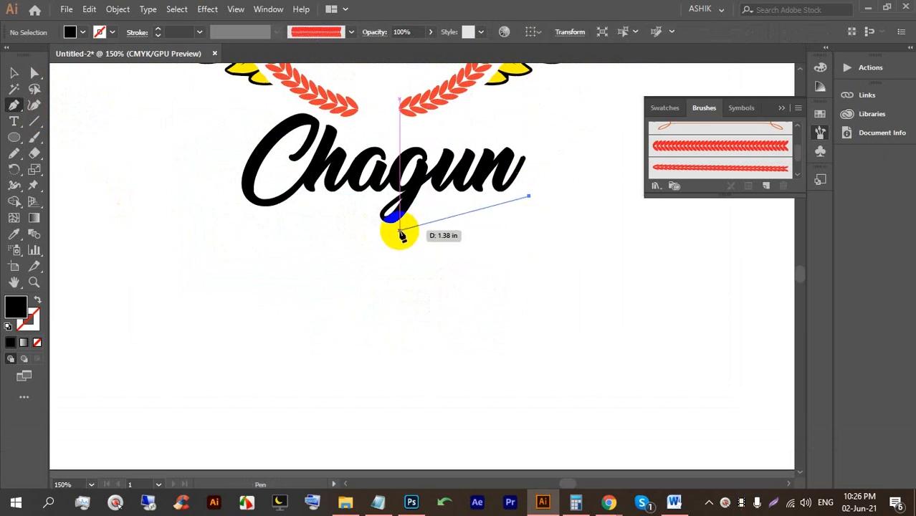
drag(374, 230, 347, 281)
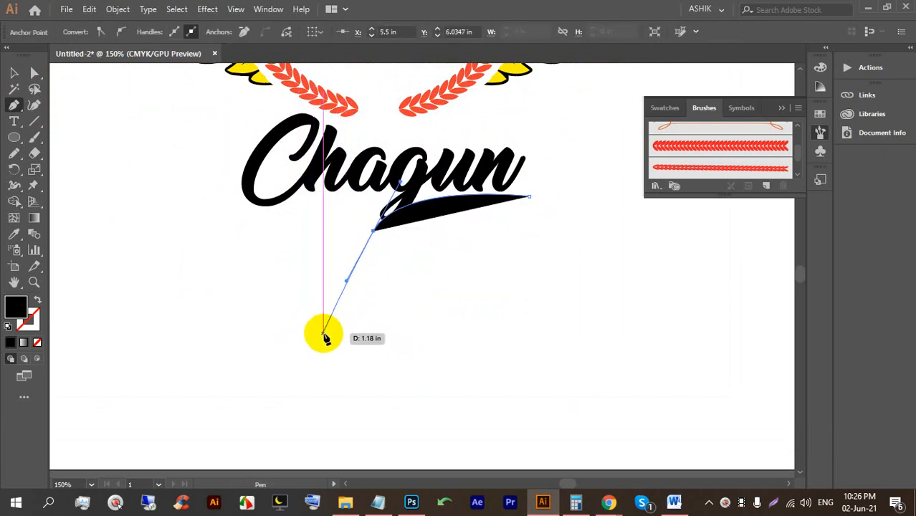
drag(319, 334, 223, 322)
key(alt)
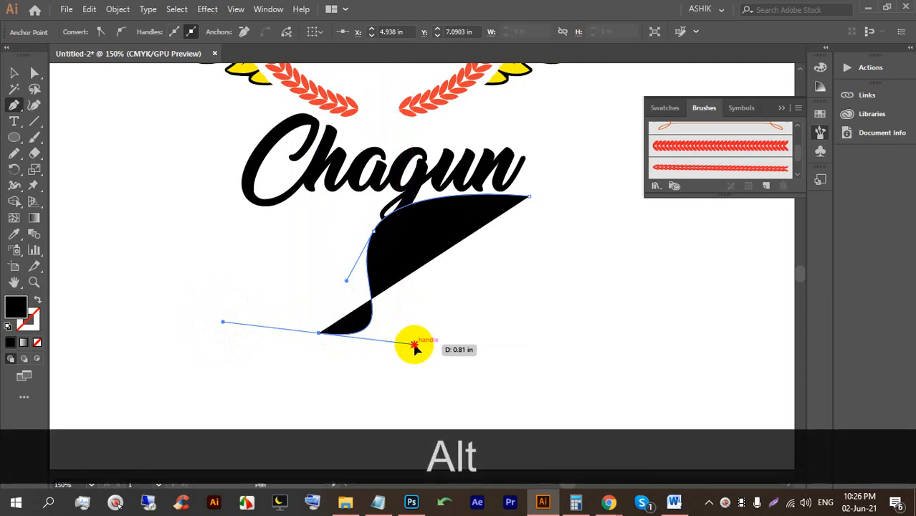
drag(414, 346, 434, 348)
key(ctrl+z)
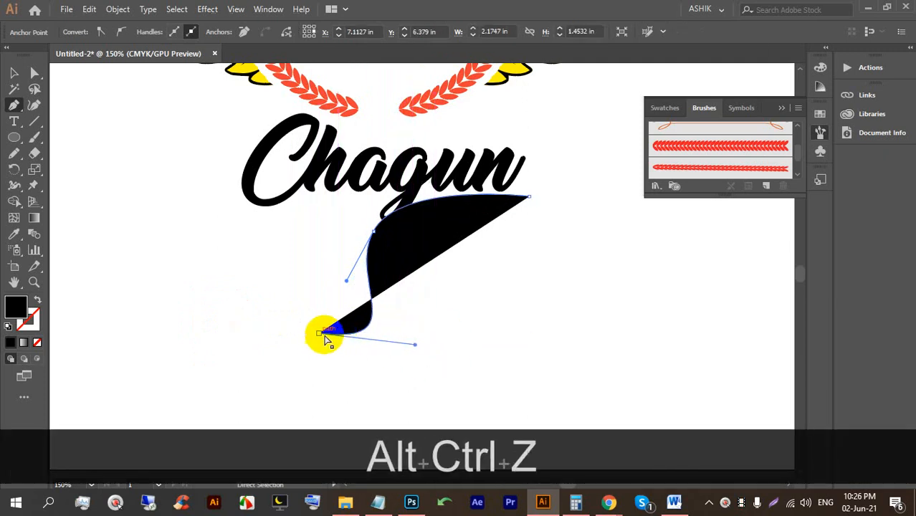
key(ctrl+z)
- Extend the path with a curved segment down to below the h and adjust its handles, making it about 2.65 in wide and 1.36 in high
drag(272, 326, 221, 318)
key(alt)
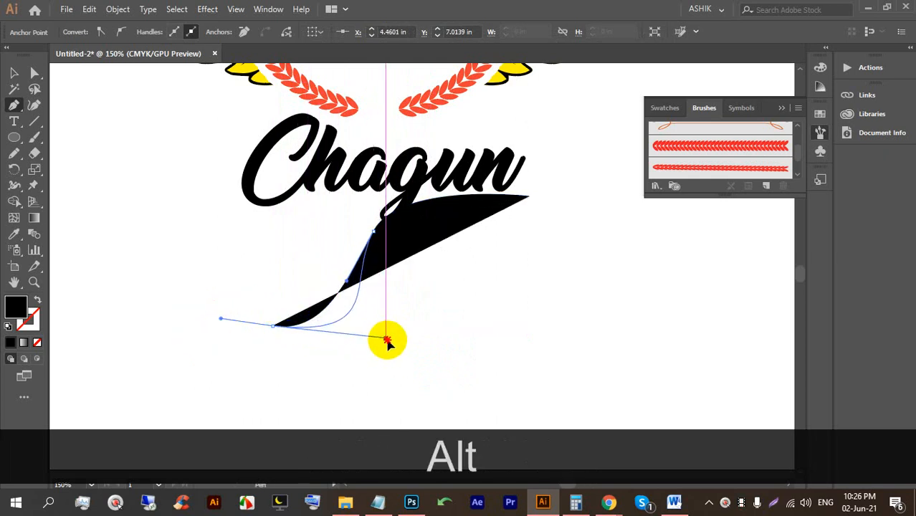
drag(380, 327, 364, 332)
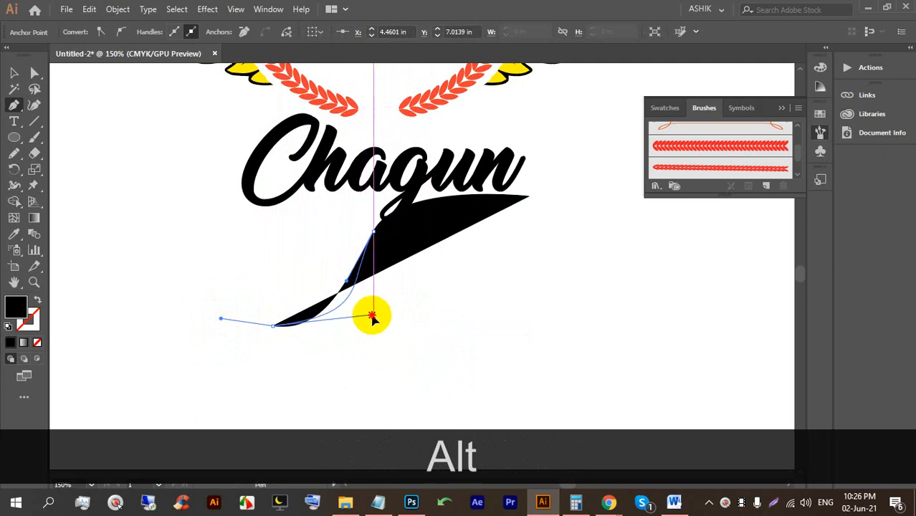
drag(371, 320, 371, 319)
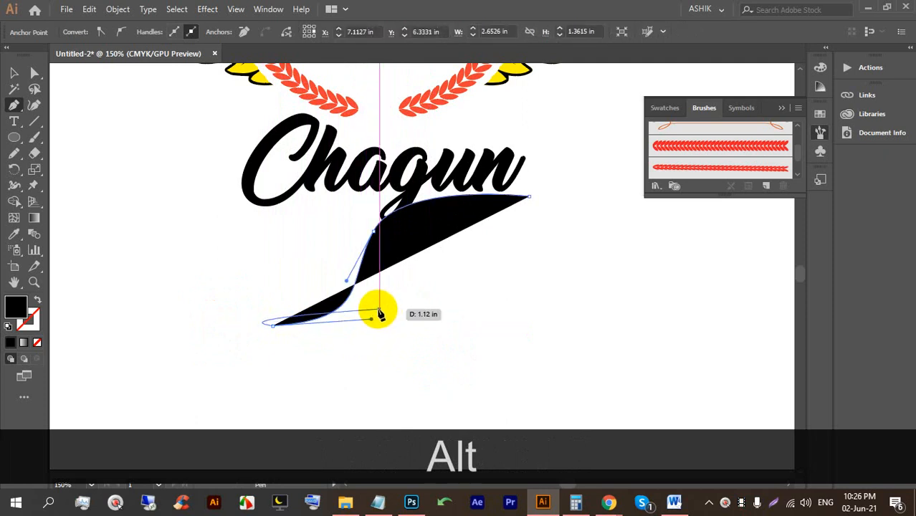
- End the S-shaped path and set its fill to None
click(14, 72)
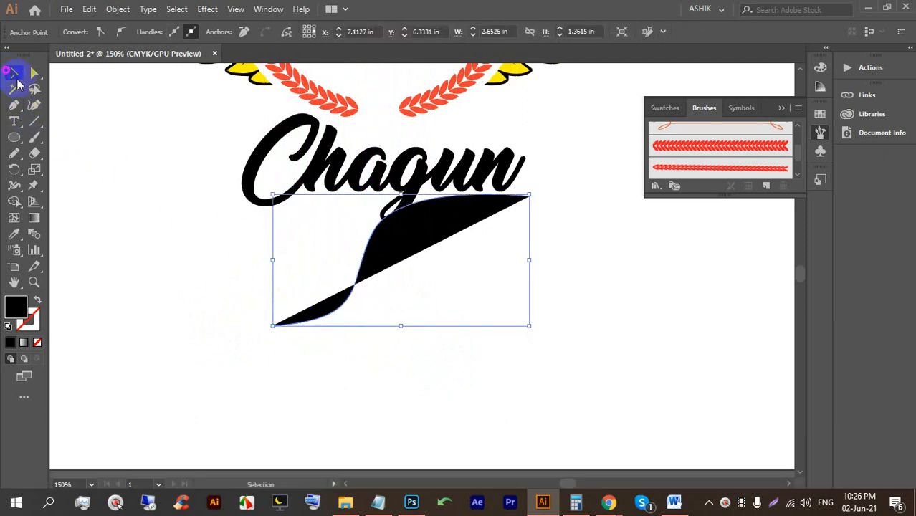
click(491, 307)
click(436, 242)
click(69, 32)
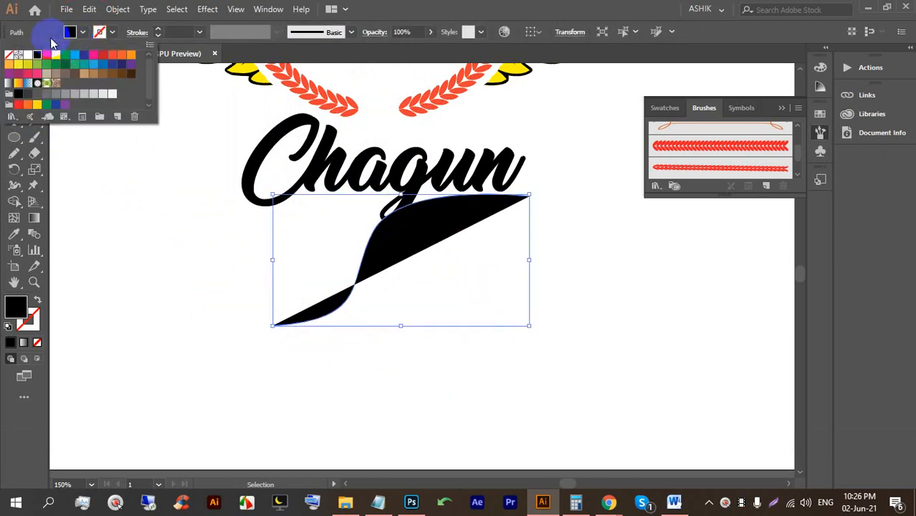
click(10, 55)
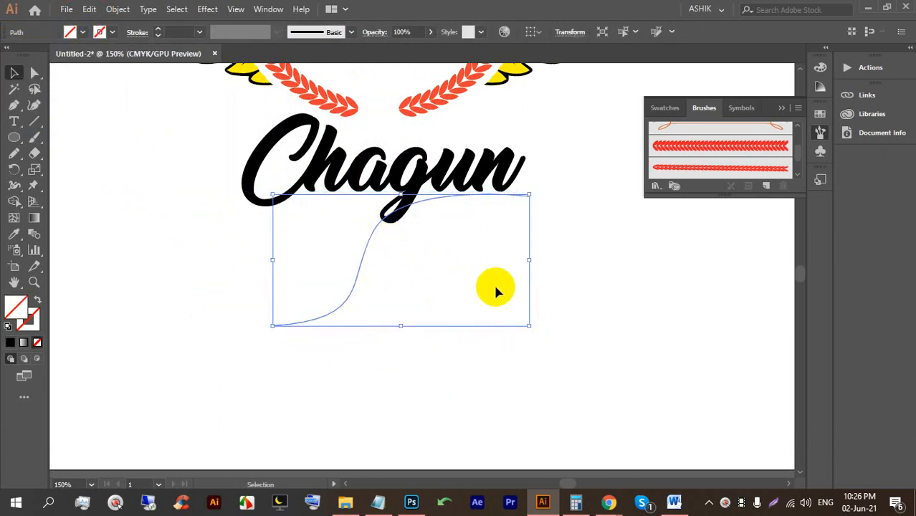
- Move the unfilled S-shaped curve slightly down beneath Chagun and select it again
click(547, 305)
drag(395, 321, 351, 291)
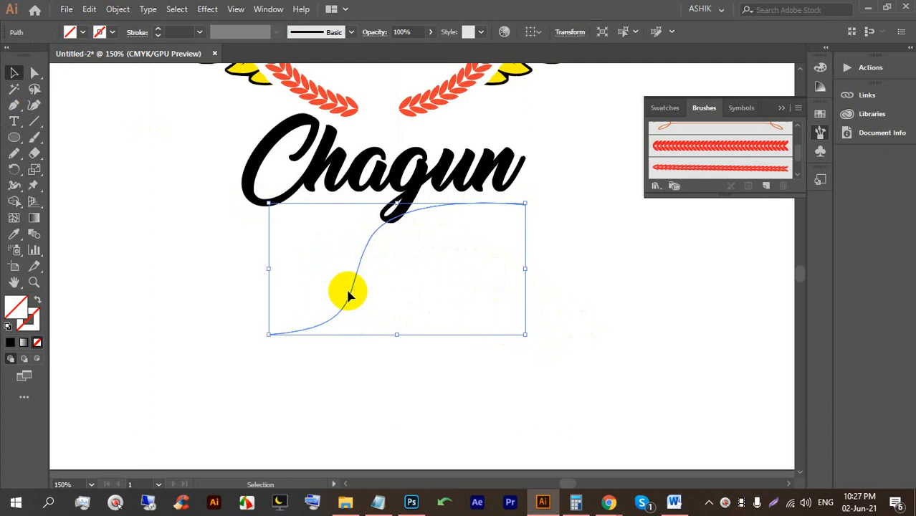
click(581, 264)
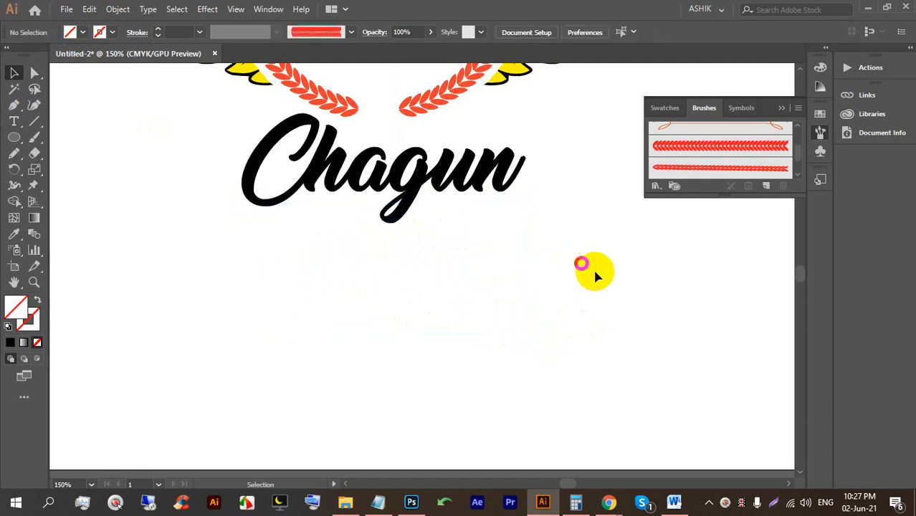
click(354, 294)
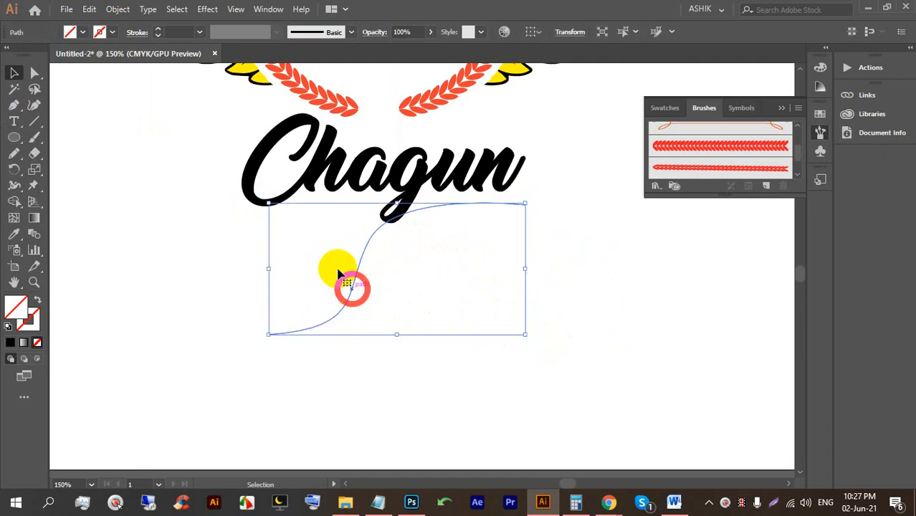
- Give the S-shaped curve a 0.5 pt black stroke and select it again
click(160, 33)
click(620, 257)
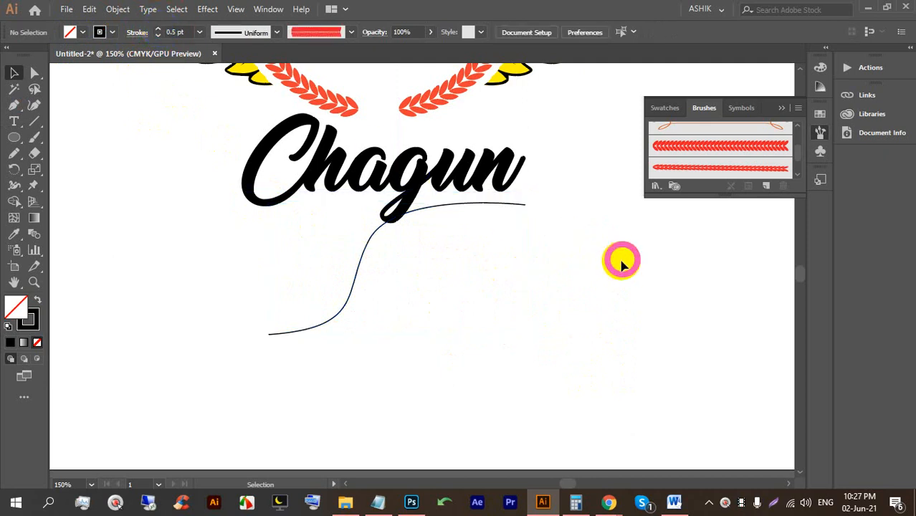
click(453, 208)
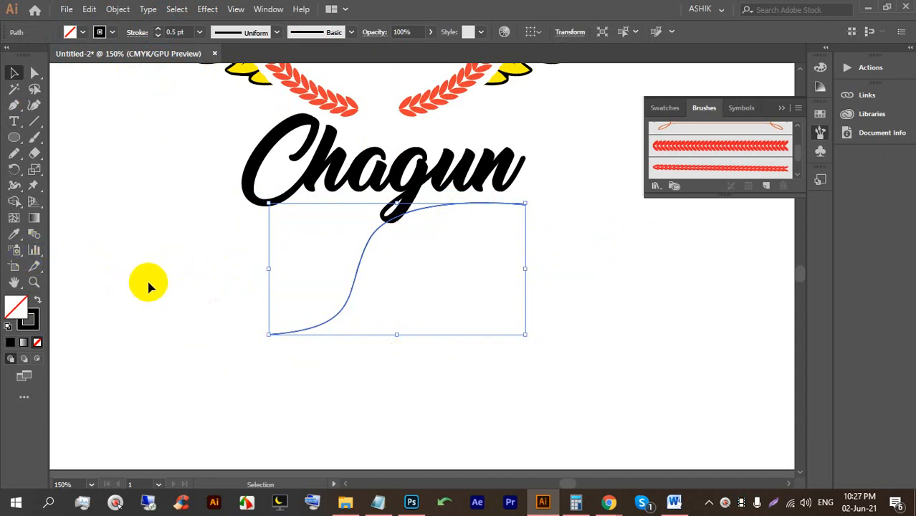
- Taper the curve with the Width tool, thickening its lower end to about 29.7 pt and slightly widening the tip beneath the n
click(12, 188)
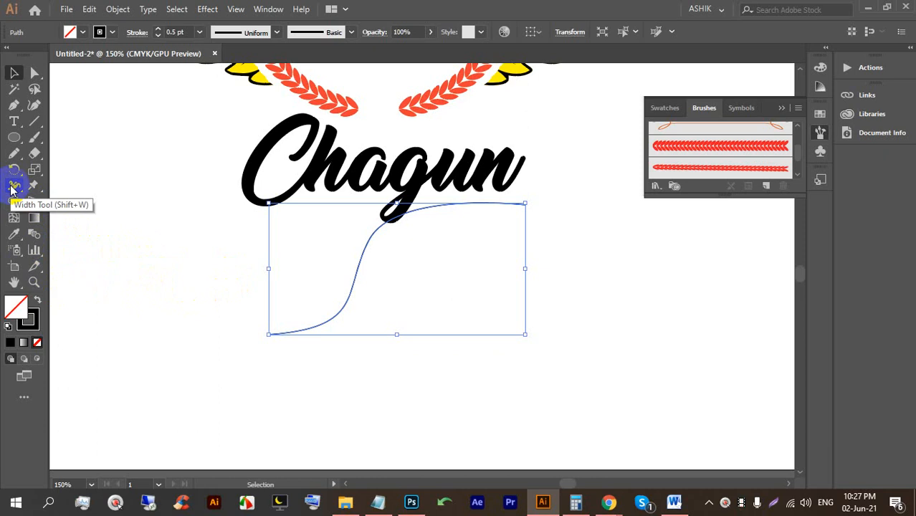
click(13, 188)
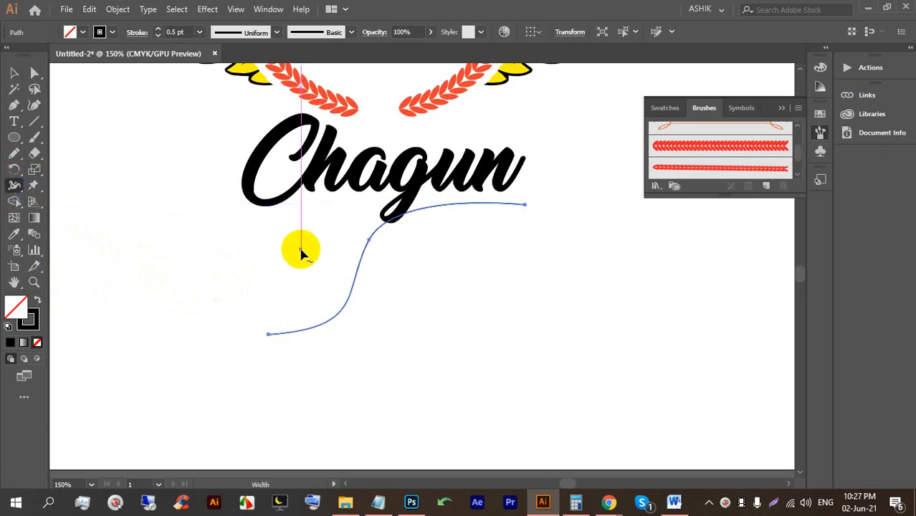
mouse_move(270, 334)
mouse_down()
mouse_move(276, 357)
mouse_move(289, 329)
mouse_up()
scroll(491, 190, up, 4)
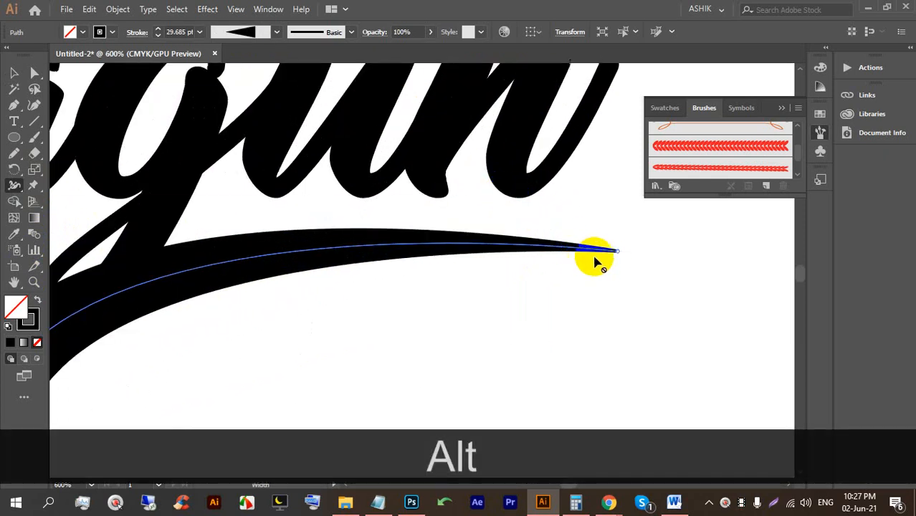
drag(618, 252, 620, 265)
scroll(593, 292, down, 2)
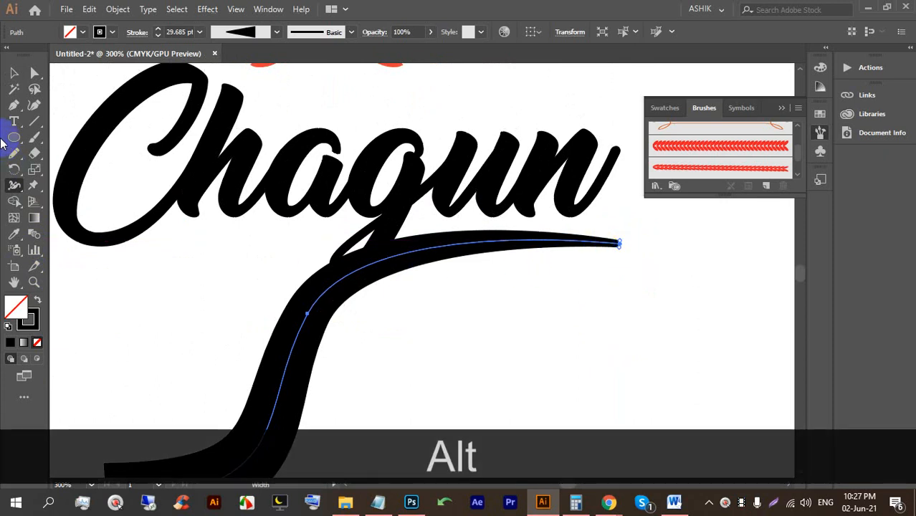
click(16, 73)
click(487, 355)
- Move the tapered swoosh slightly down beneath Chagun and select it again
scroll(378, 294, down, 1)
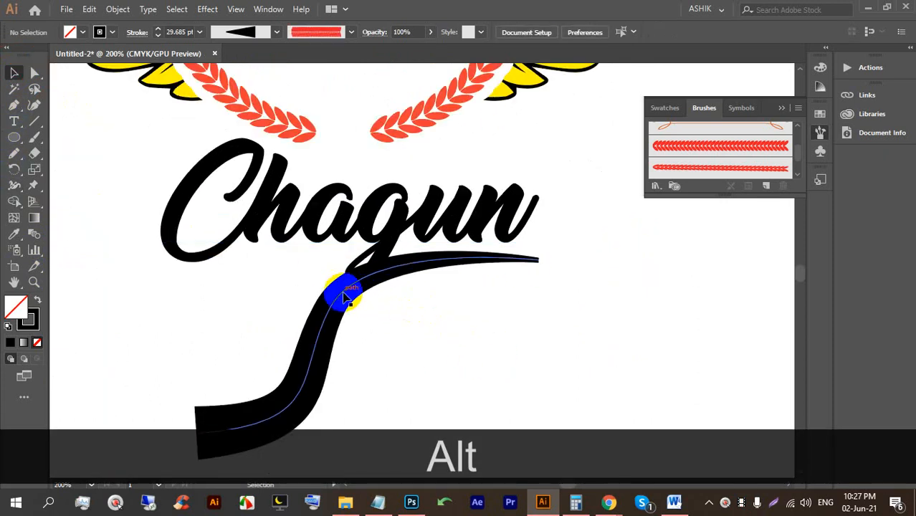
click(340, 304)
drag(342, 313, 340, 307)
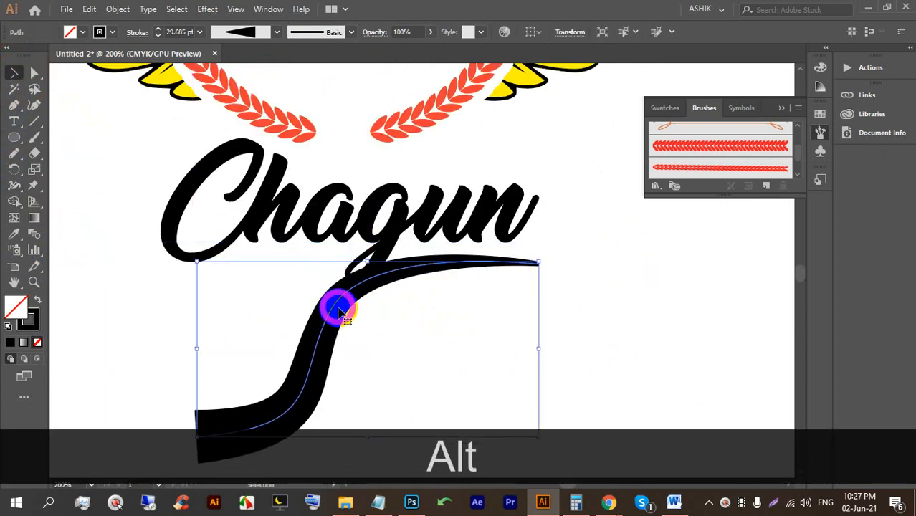
click(535, 330)
click(298, 351)
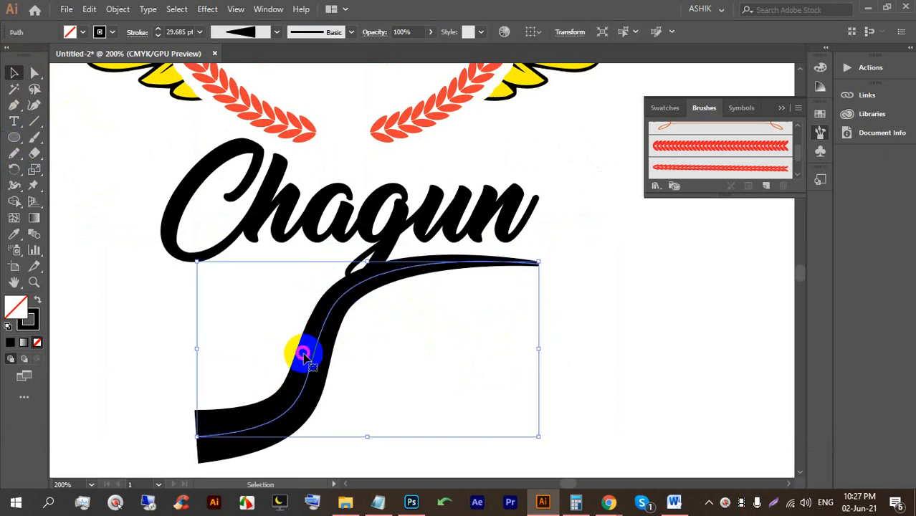
- Try to reshape the swoosh by adjusting the handles of its anchor points with Direct Selection, and undo the middle handle's change
click(35, 74)
click(312, 403)
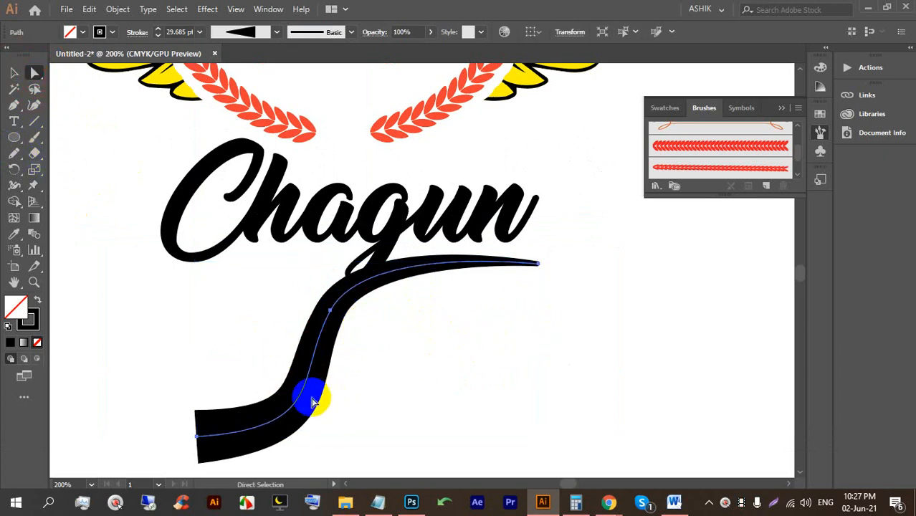
click(332, 309)
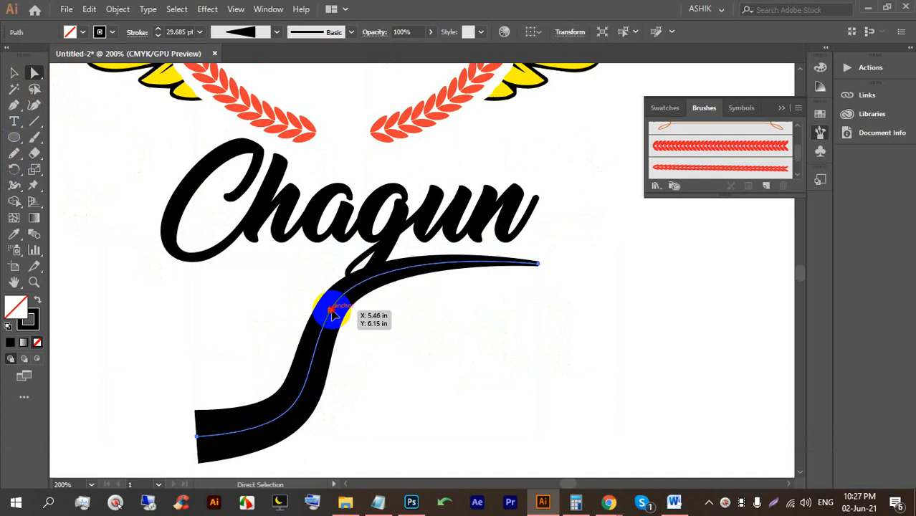
drag(328, 430, 327, 429)
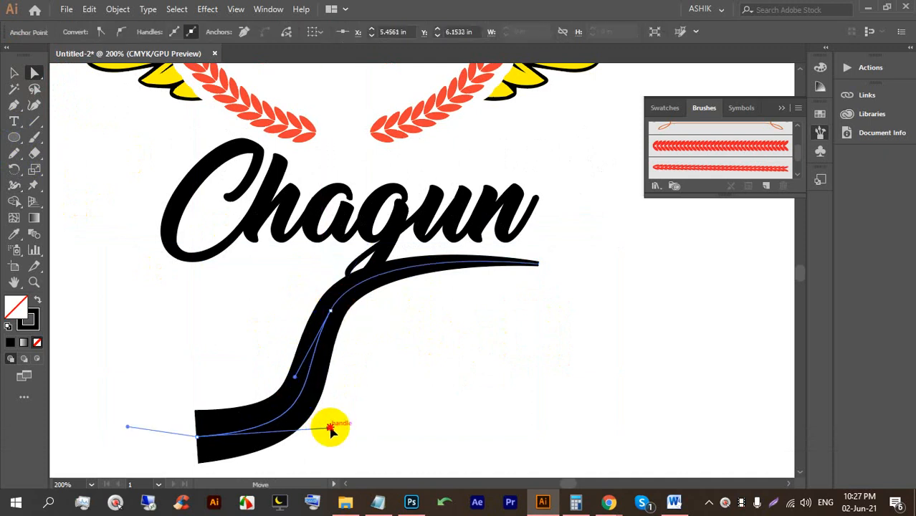
click(406, 272)
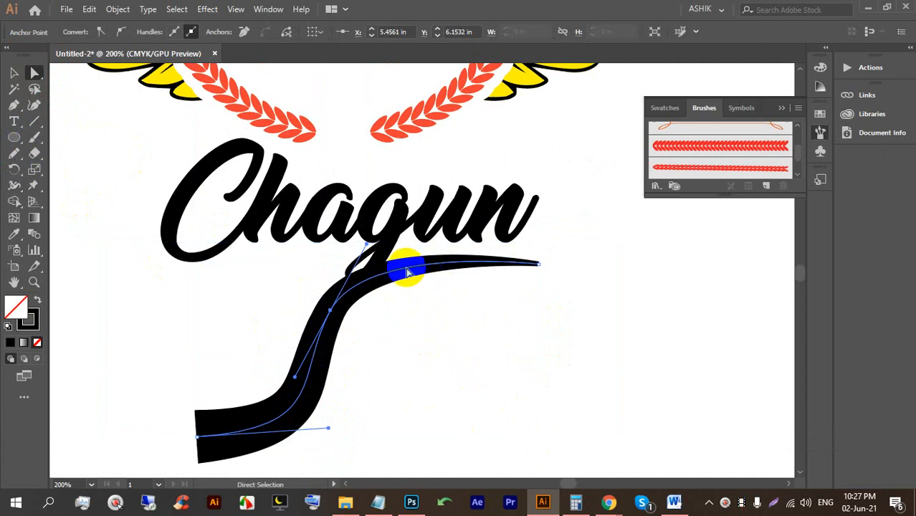
drag(367, 244, 415, 266)
key(ctrl+z)
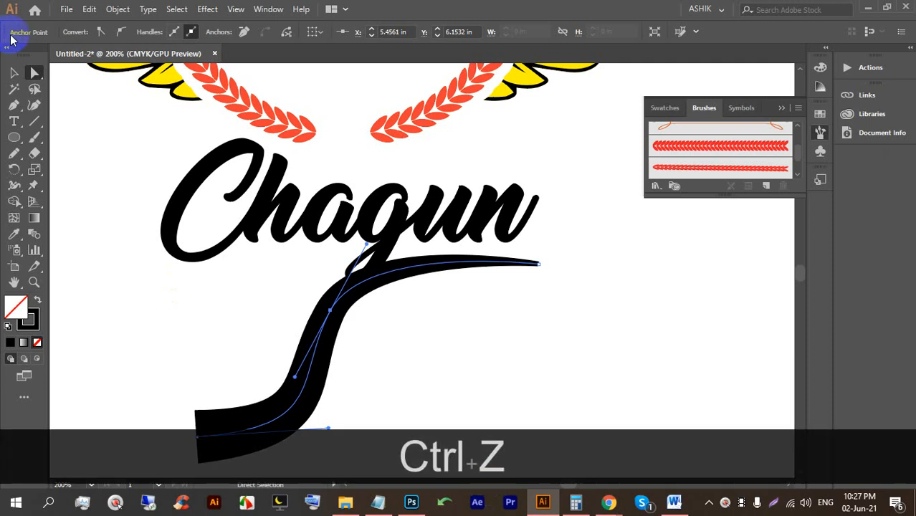
click(13, 73)
click(619, 317)
- Expand the appearance of the tapered swoosh to turn it into a filled shape
scroll(527, 299, down, 2)
scroll(415, 309, up, 4)
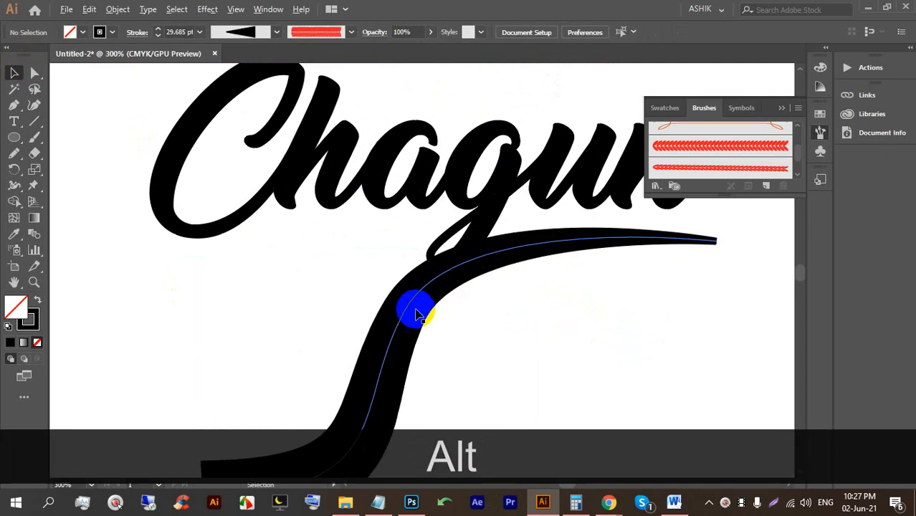
scroll(407, 310, down, 3)
scroll(449, 290, down, 2)
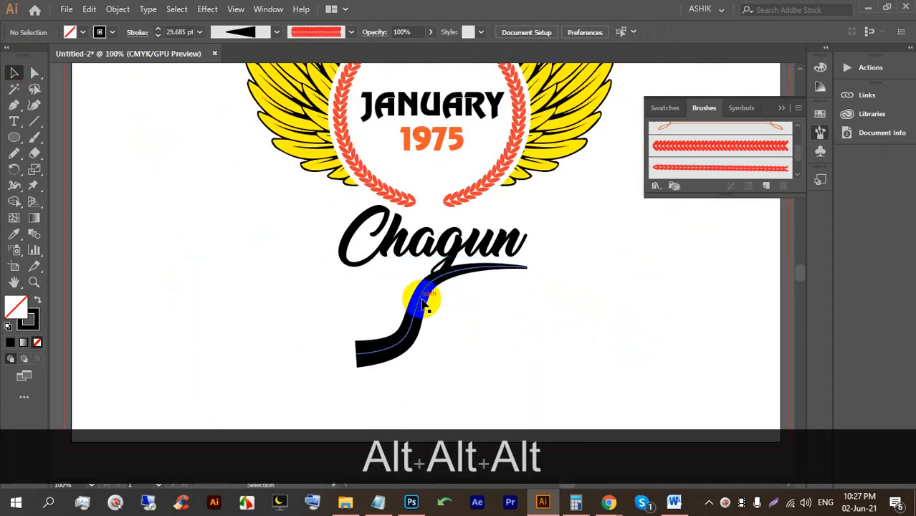
click(423, 301)
click(117, 9)
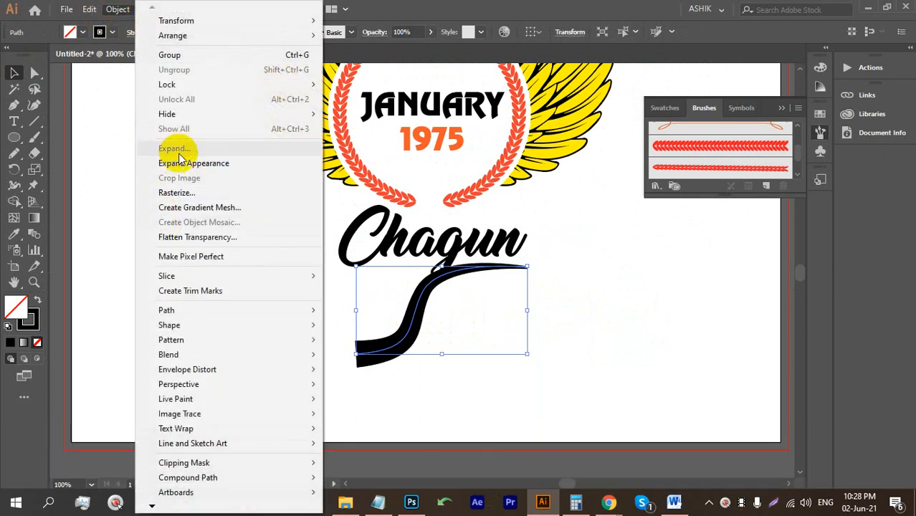
click(183, 164)
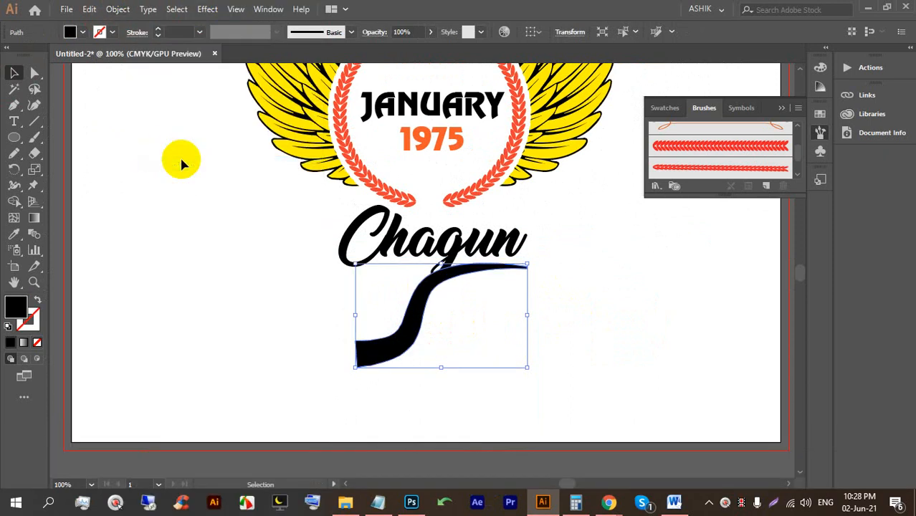
- Select the Chagun lettering together with the swoosh and expand both into editable shapes
click(581, 317)
drag(525, 317, 342, 238)
click(561, 312)
drag(469, 323, 336, 242)
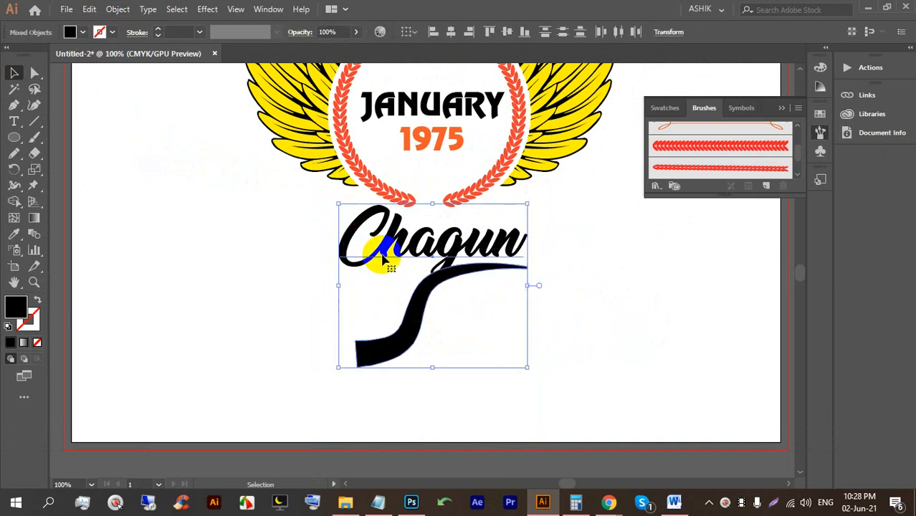
click(116, 9)
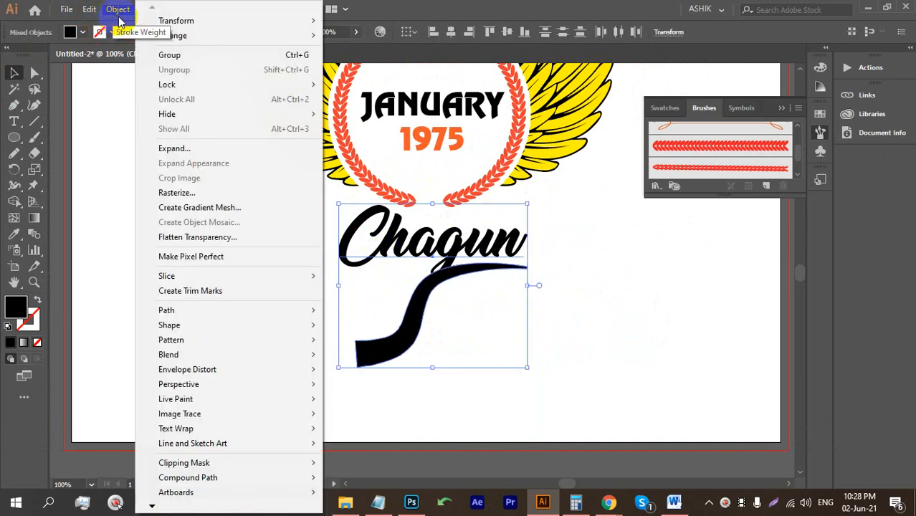
click(170, 147)
click(399, 322)
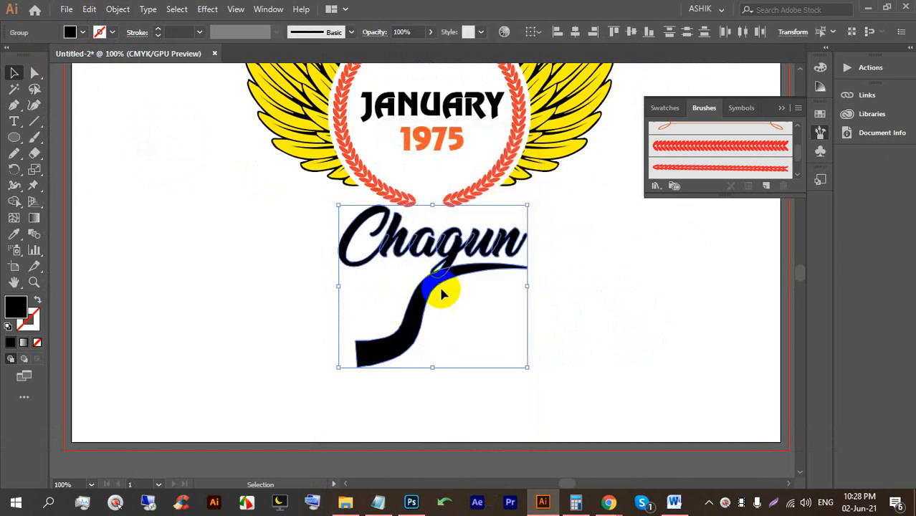
- Examine where the tail of the g overlaps the swoosh and which objects are selected together there
scroll(441, 304, up, 5)
click(480, 300)
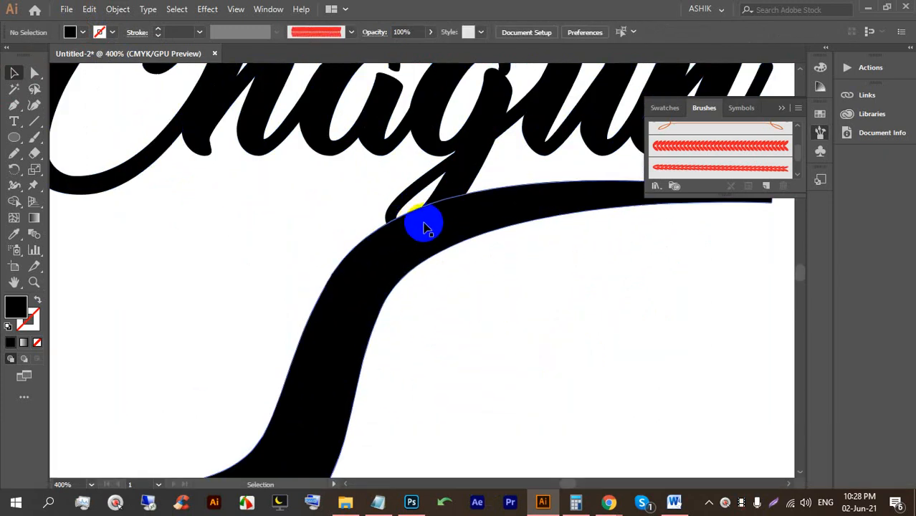
drag(482, 281, 377, 214)
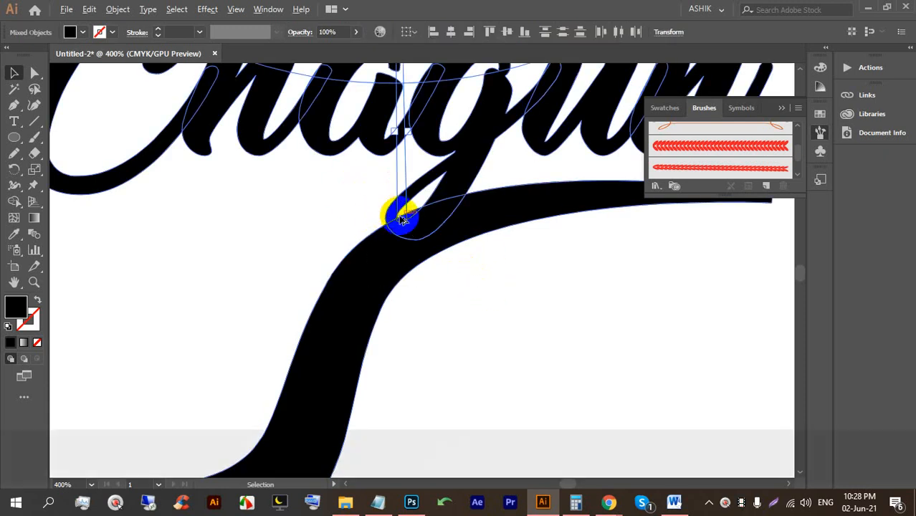
scroll(403, 219, down, 3)
click(511, 256)
drag(636, 278, 444, 221)
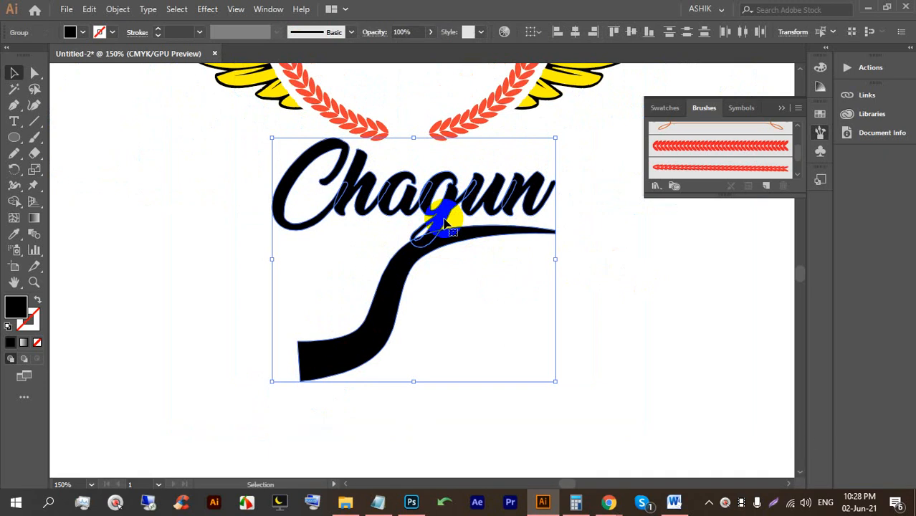
click(621, 276)
drag(612, 307, 304, 204)
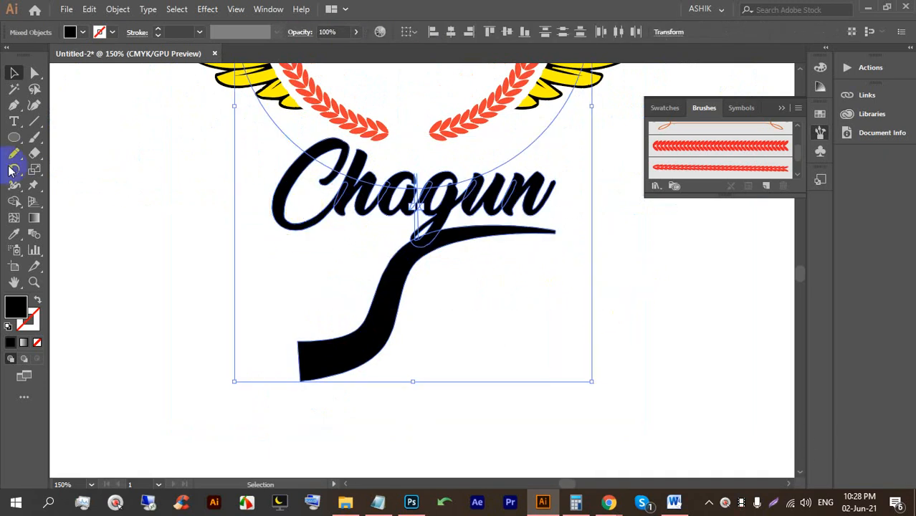
- Split the Chagun and swoosh group with the Pathfinder Divide operation and ungroup the resulting pieces
drag(654, 323, 291, 218)
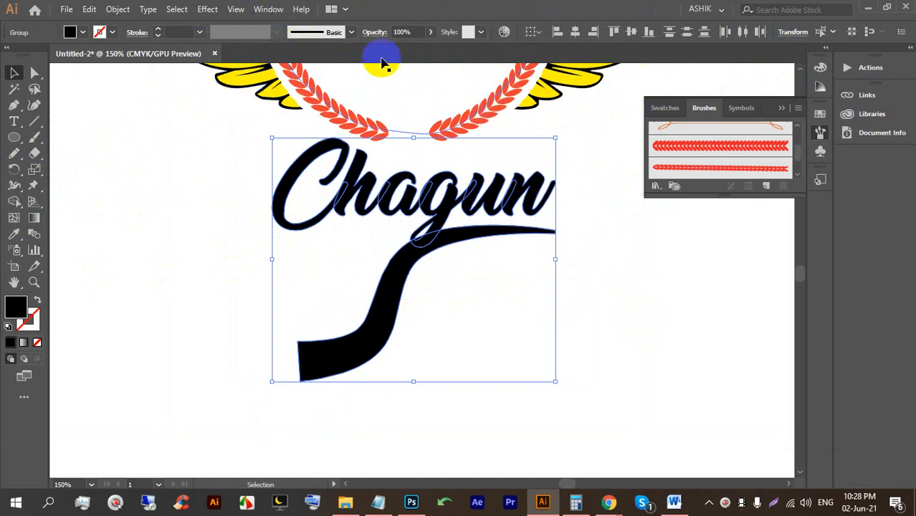
click(269, 9)
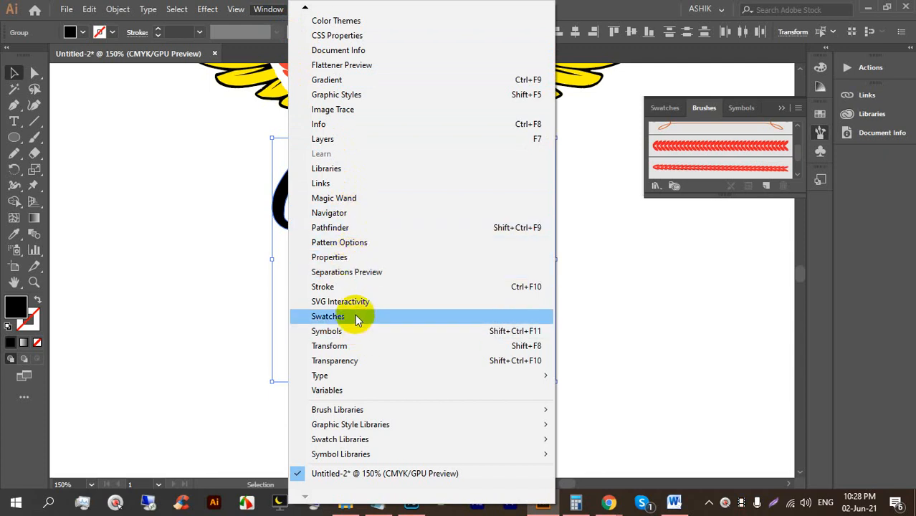
click(412, 229)
click(605, 231)
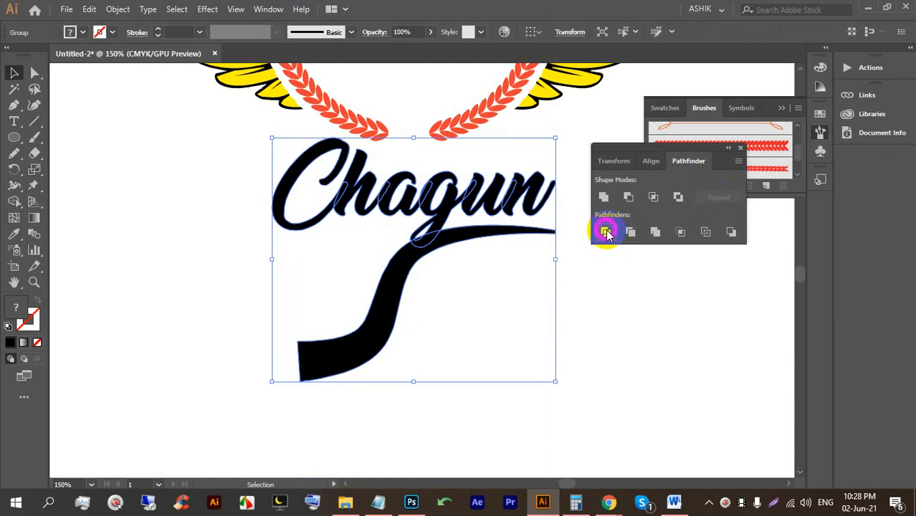
right_click(395, 242)
click(466, 359)
click(605, 328)
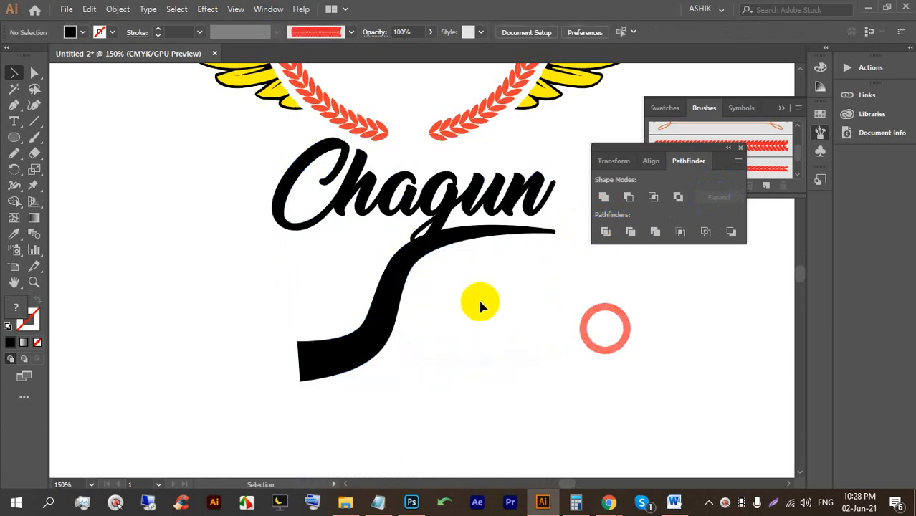
- Recolor the piece where the g's tail overlaps the swoosh with the wreath's red-orange using the Eyedropper, then close Pathfinder
click(426, 246)
scroll(430, 290, up, 3)
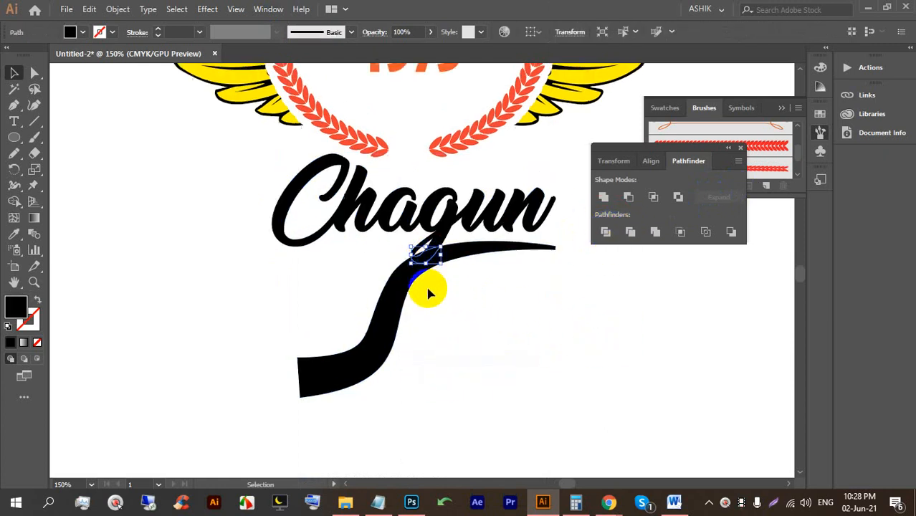
click(15, 237)
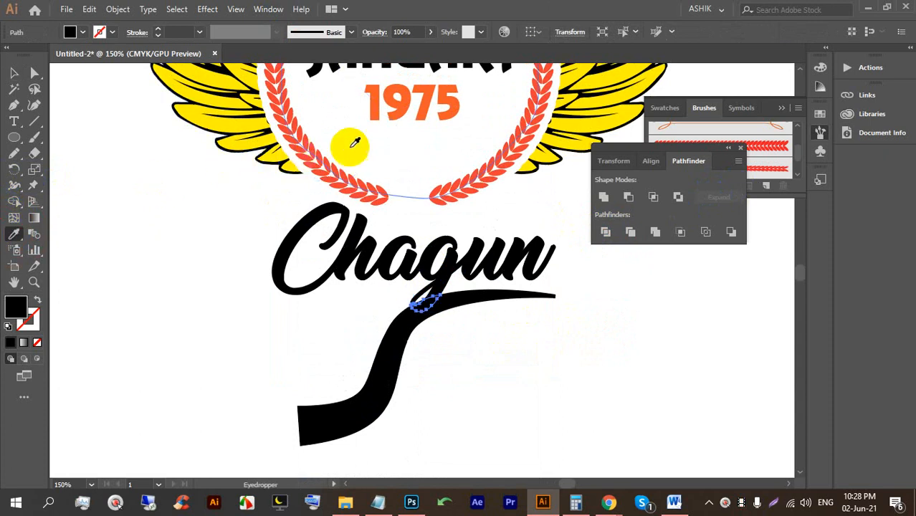
click(365, 188)
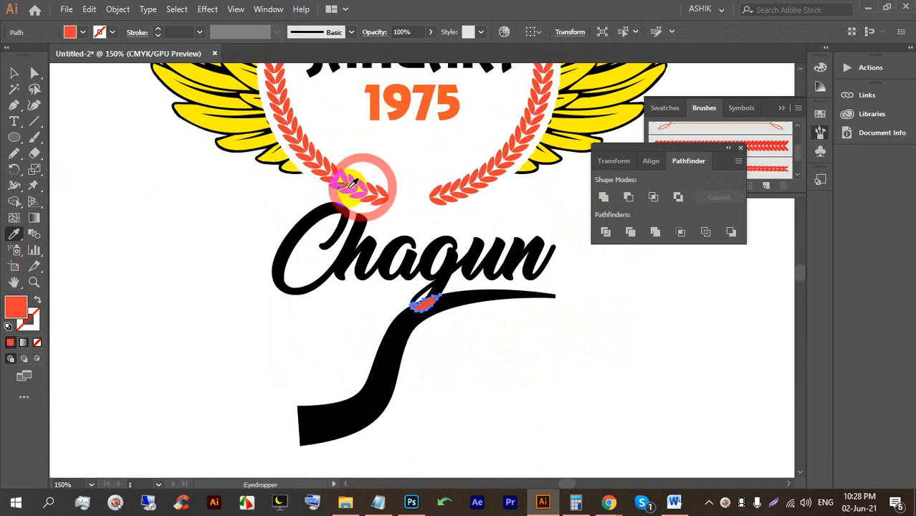
click(14, 73)
click(177, 219)
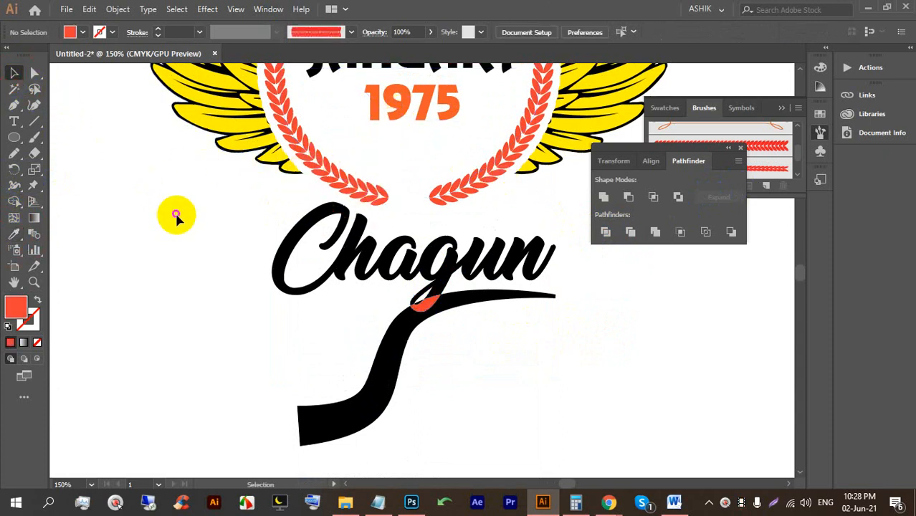
click(740, 149)
alt+scroll(324, 294, down, 3)
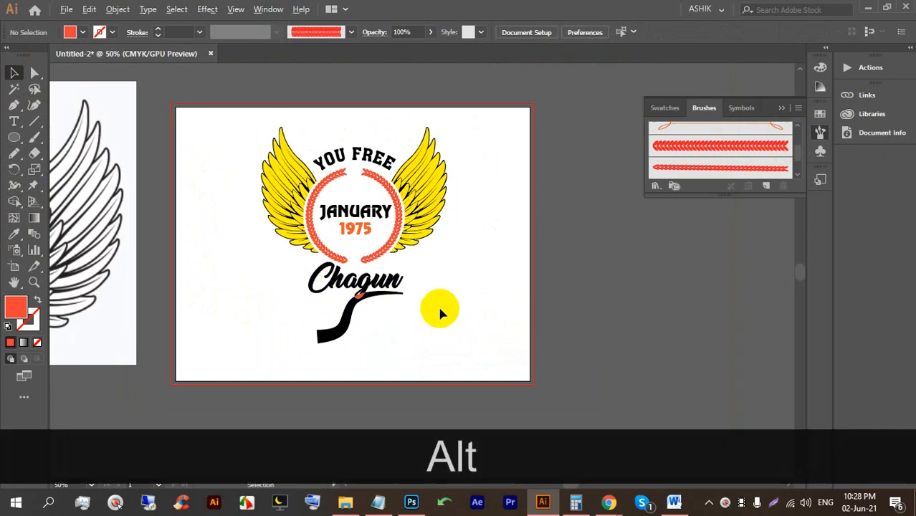
alt+scroll(300, 331, up, 3)
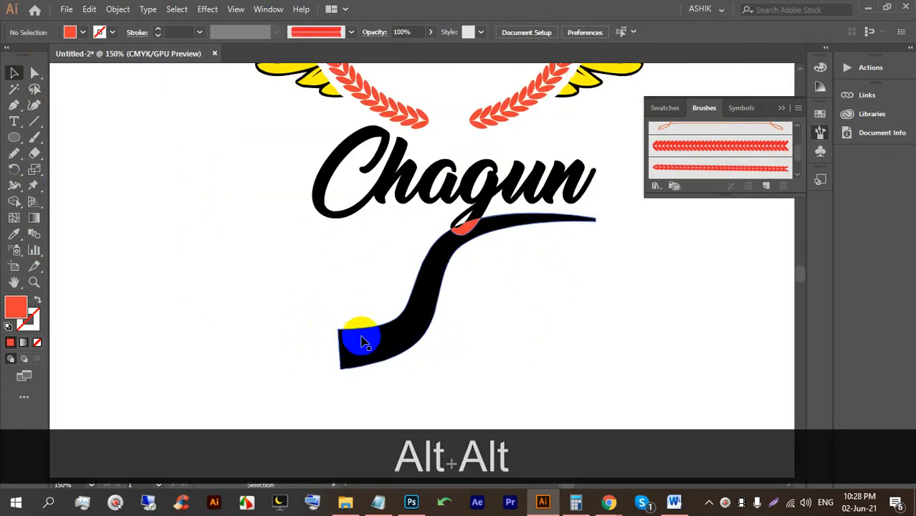
- Try to move the black swoosh piece up and outward from its blunt end, and undo the move
alt+scroll(364, 340, down, 3)
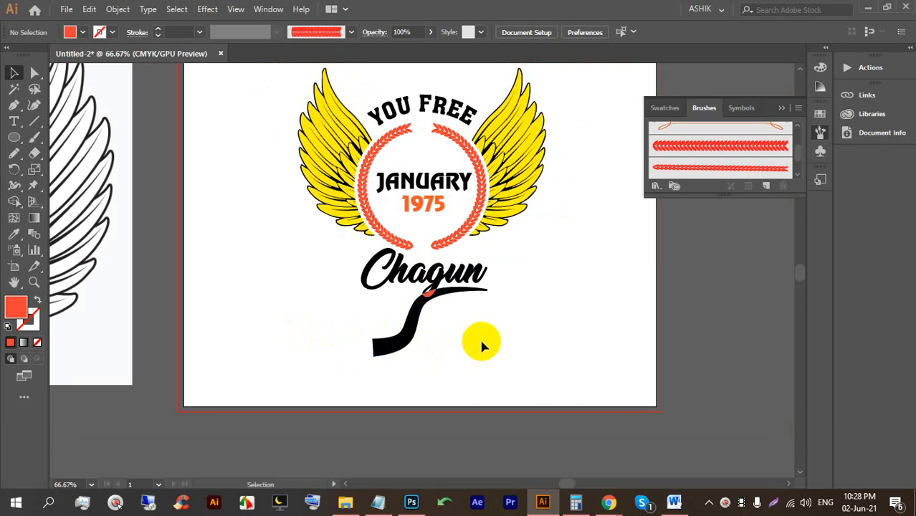
key(space)
drag(590, 272, 582, 286)
alt+scroll(395, 348, up, 3)
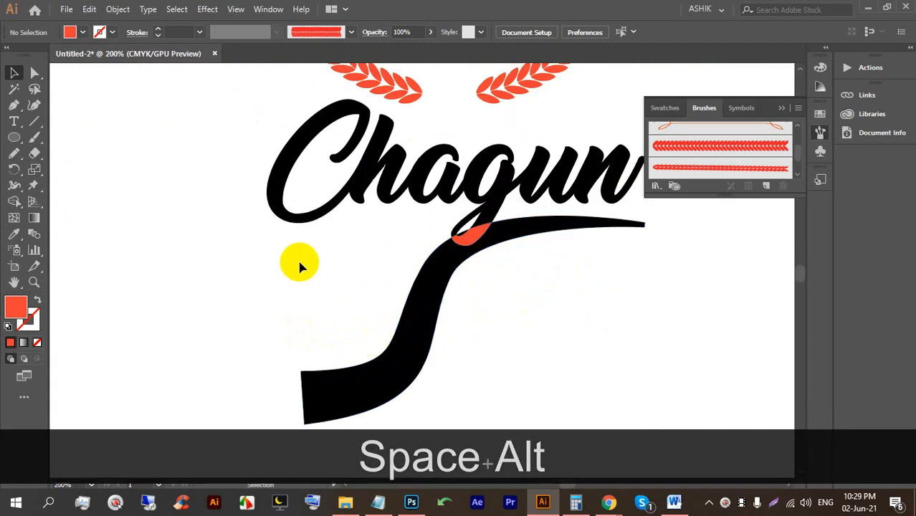
scroll(298, 265, down, 1)
click(395, 265)
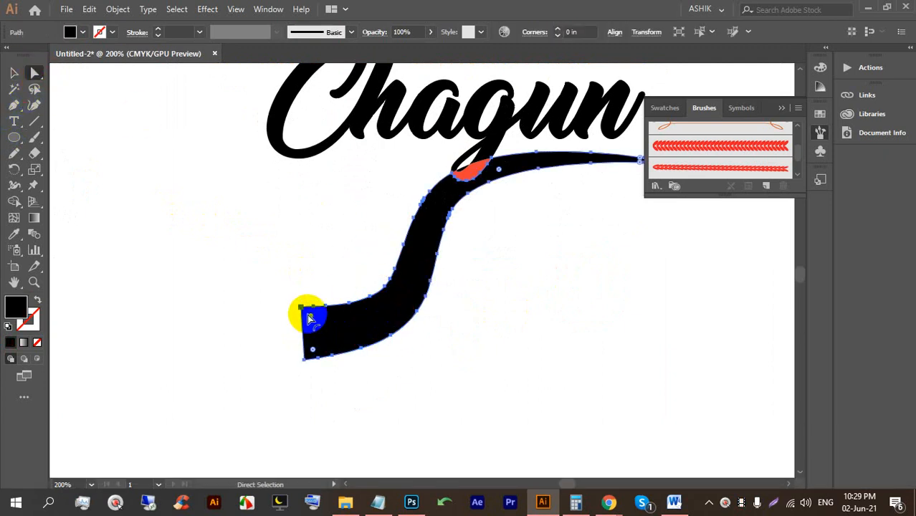
drag(303, 309, 286, 300)
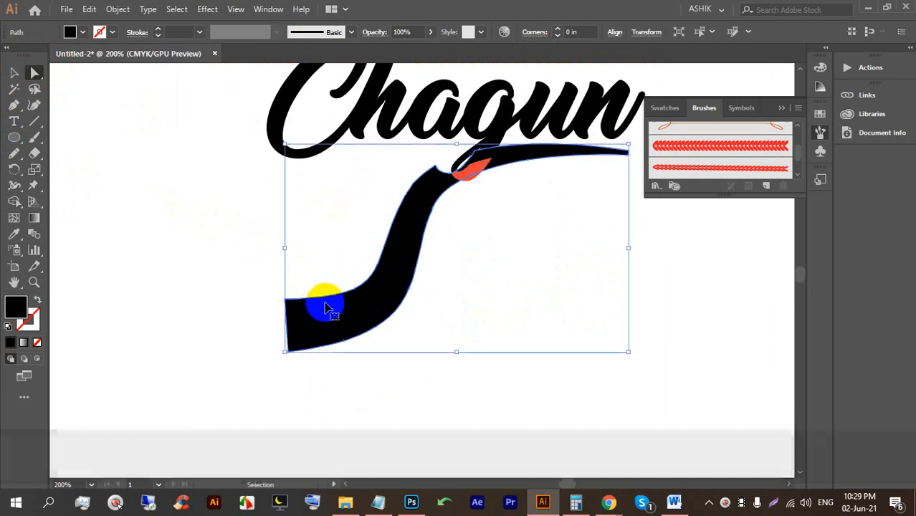
key(ctrl+z)
click(378, 215)
- Recolor the piece where the g's tail overlaps the swoosh with the wings' yellow using the Eyedropper, and deselect it
alt+scroll(440, 323, down, 3)
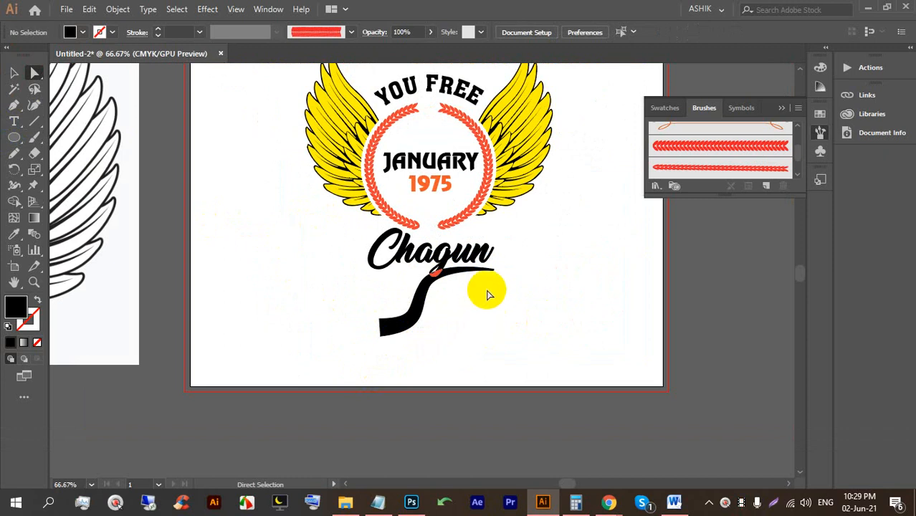
scroll(437, 347, up, 1)
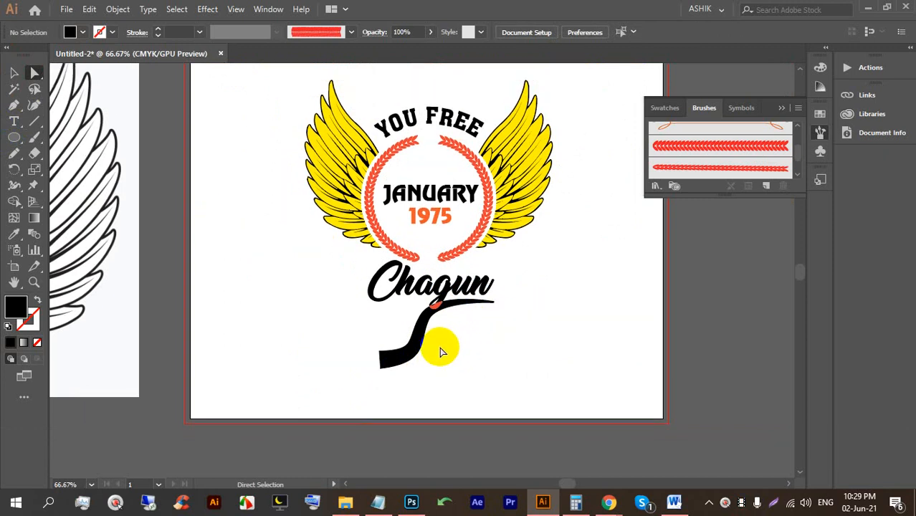
scroll(455, 347, up, 1)
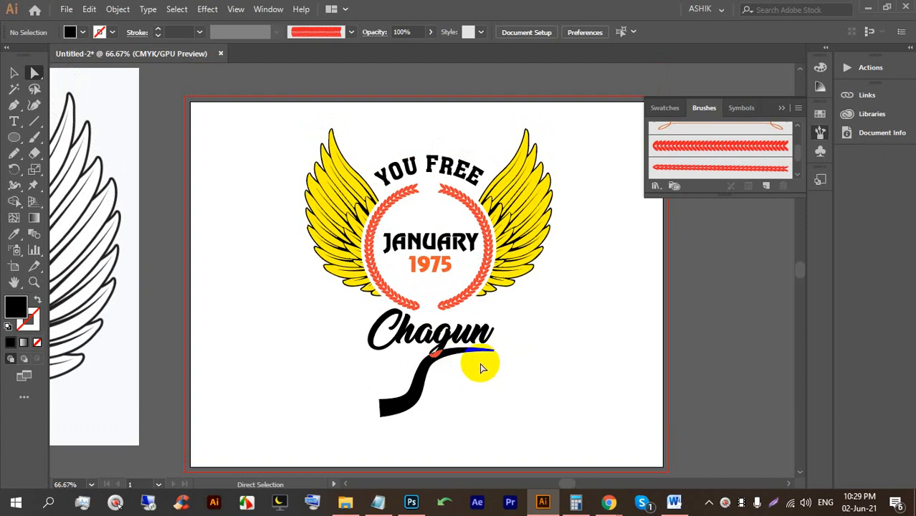
scroll(427, 365, up, 1)
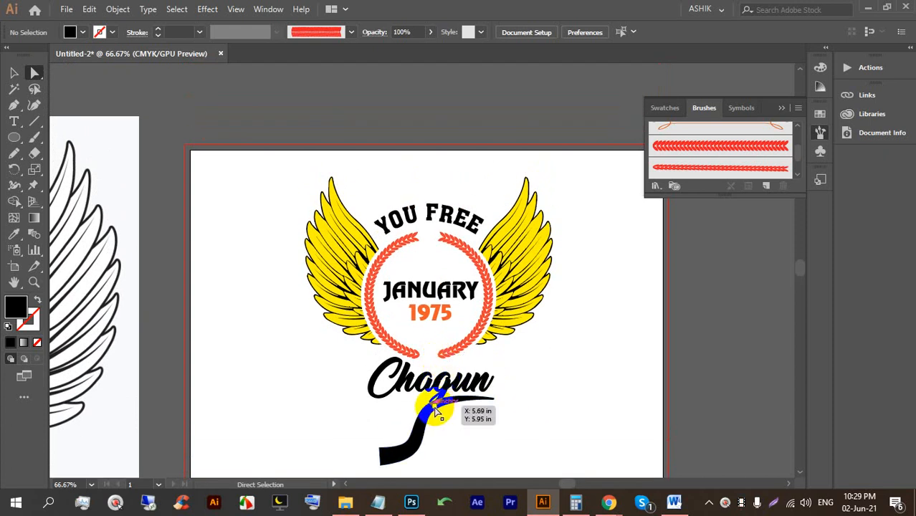
click(434, 407)
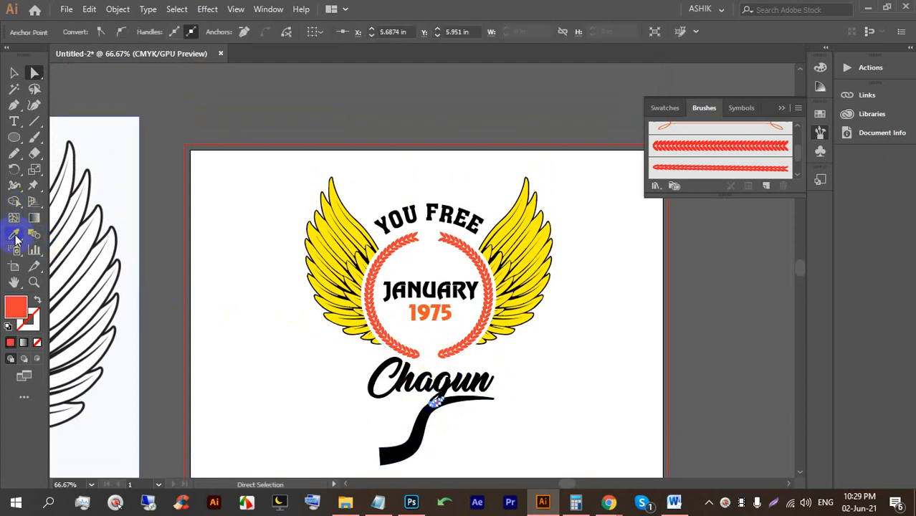
click(14, 235)
click(352, 224)
click(14, 73)
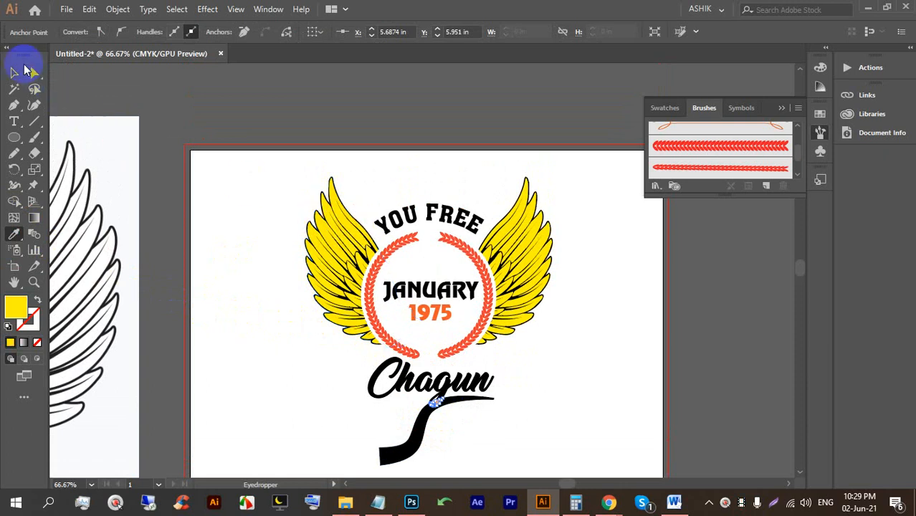
click(164, 98)
scroll(444, 415, up, 2)
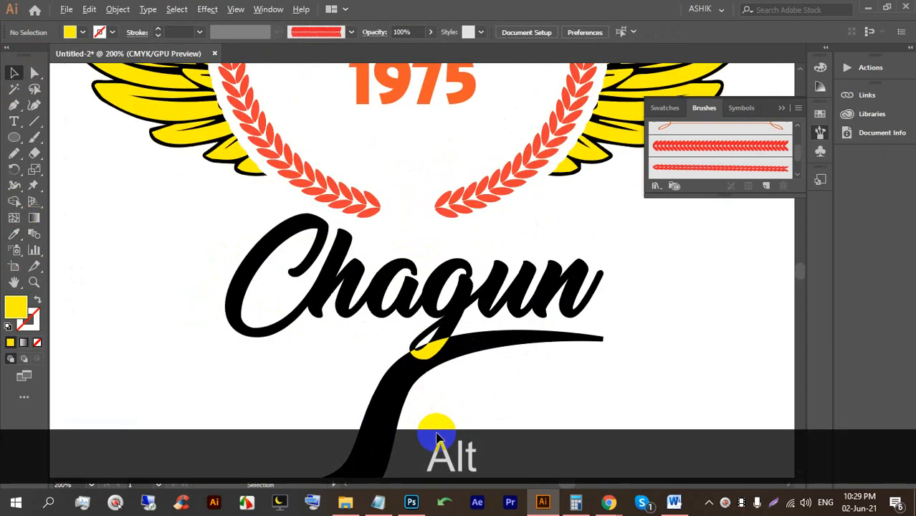
scroll(434, 433, down, 2)
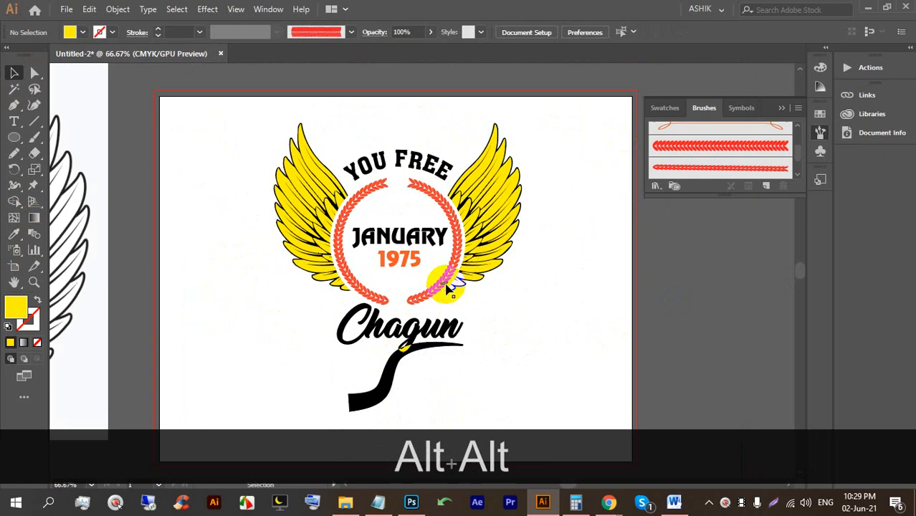
- Examine the wing feathers up close and check the extent of the grouped wing artwork behind the wreath
scroll(446, 287, up, 5)
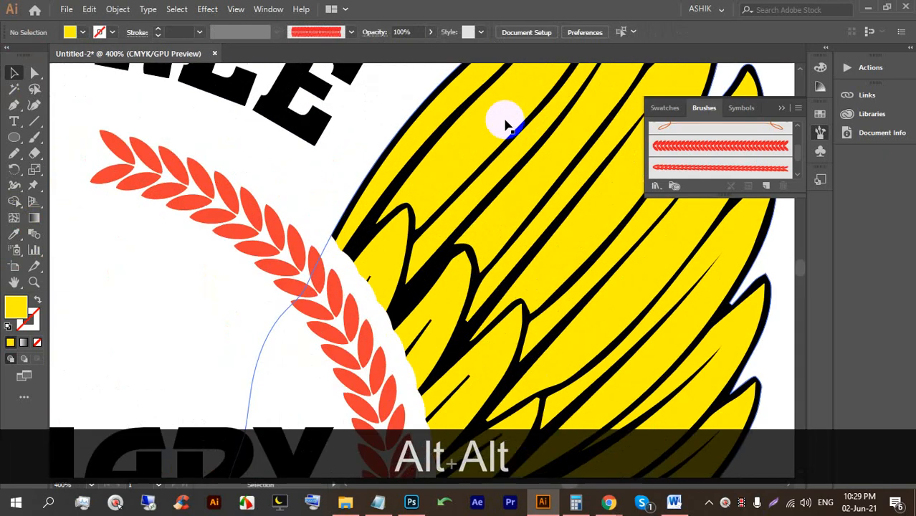
click(505, 126)
scroll(498, 127, down, 4)
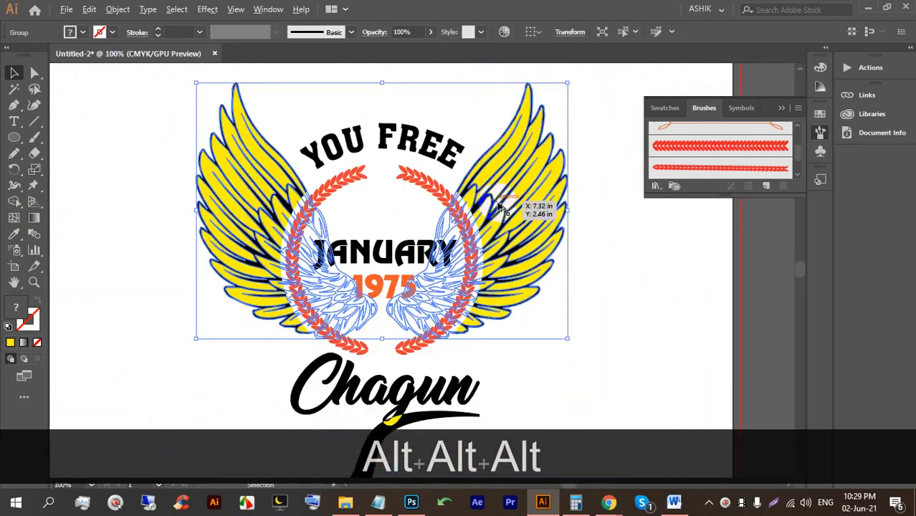
scroll(601, 287, down, 3)
click(539, 337)
scroll(505, 256, up, 2)
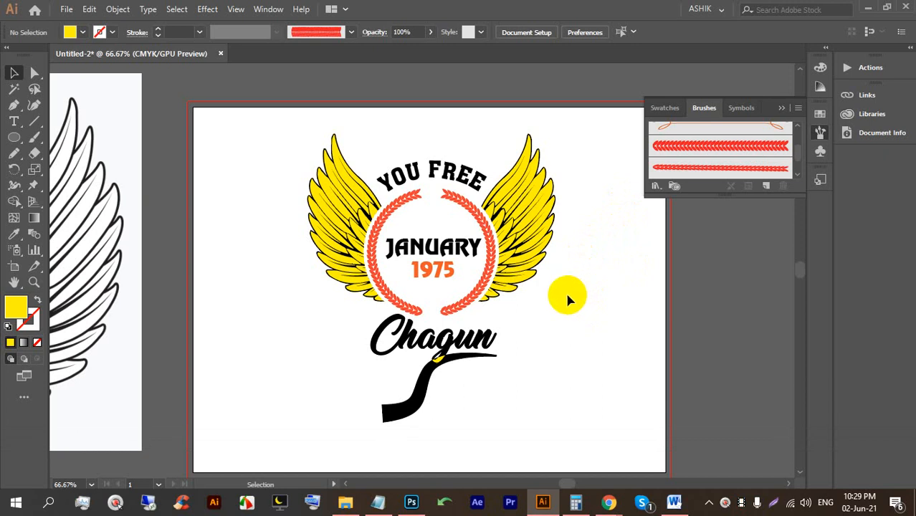
- Switch to Chrome and browse the "t shirt design" image results for further design examples
click(600, 506)
click(518, 395)
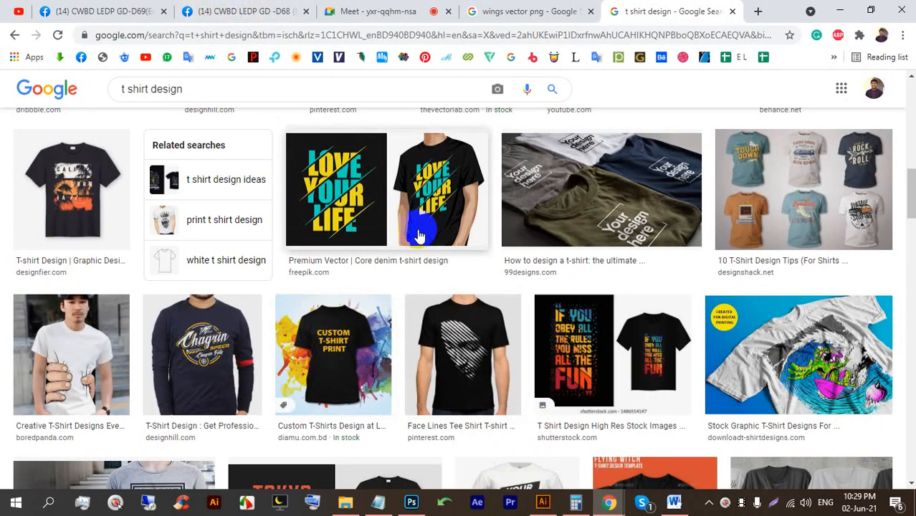
scroll(425, 228, down, 5)
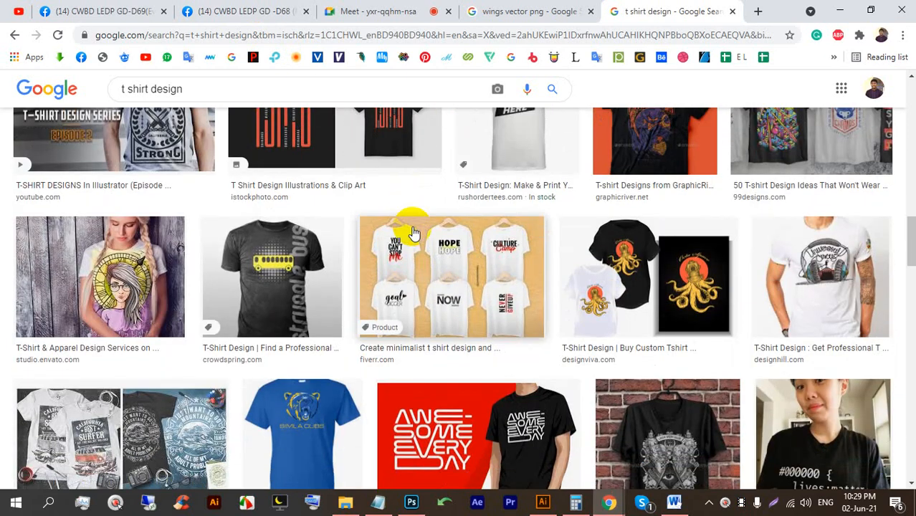
scroll(413, 233, down, 4)
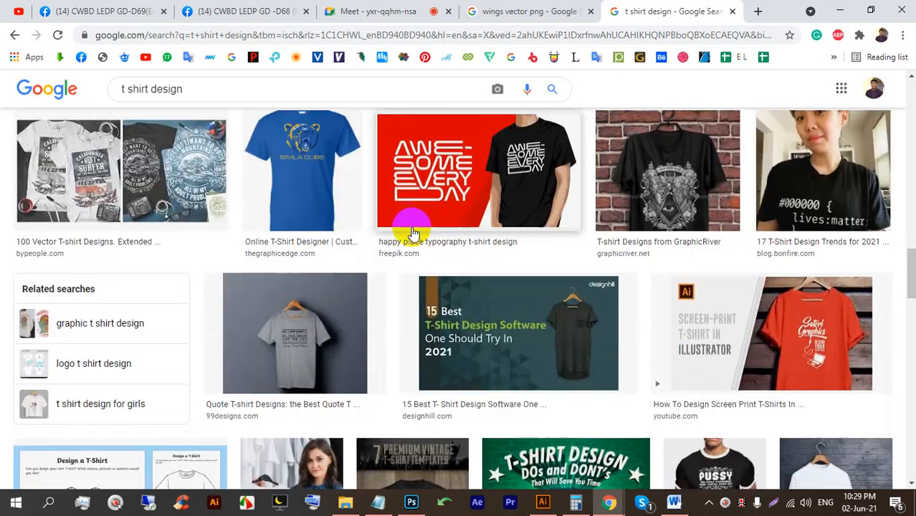
- Browse the "wings vector png" image results, preview the Mercury Wings logo image, and look through its related images and searches
click(348, 12)
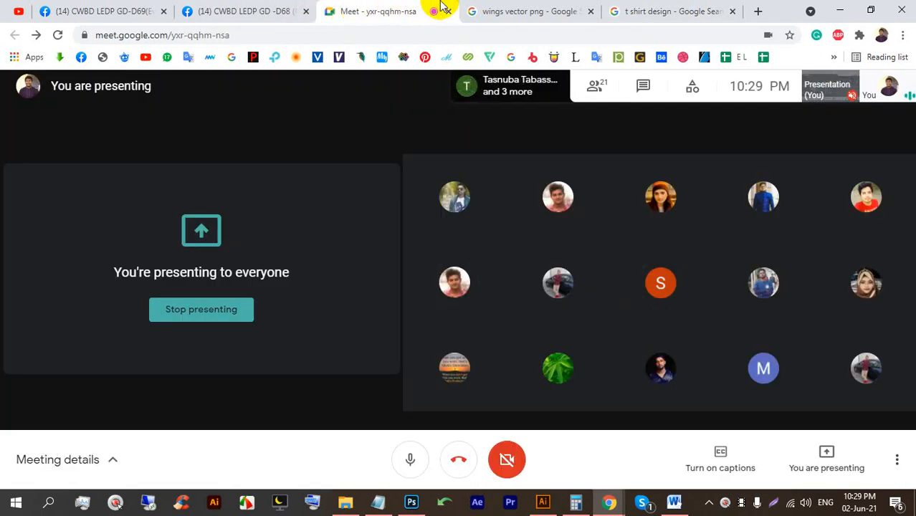
click(501, 12)
scroll(327, 272, down, 9)
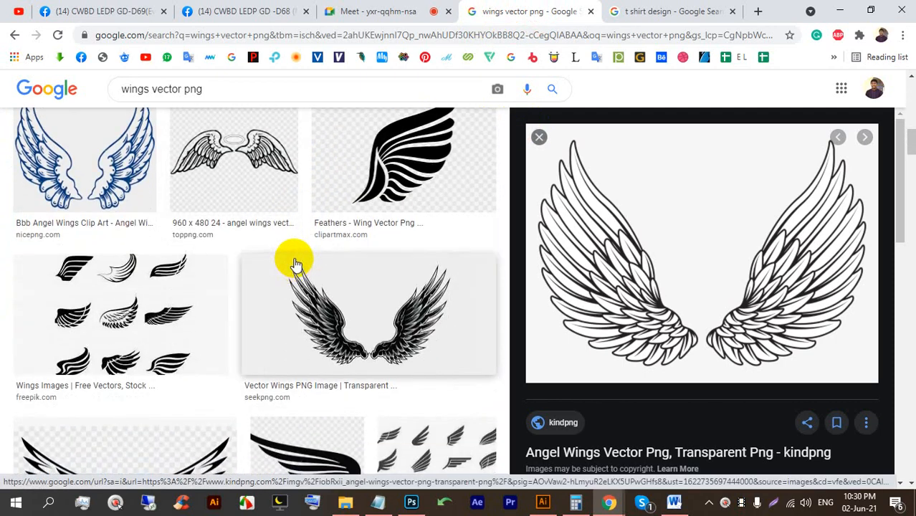
scroll(297, 265, up, 4)
click(145, 251)
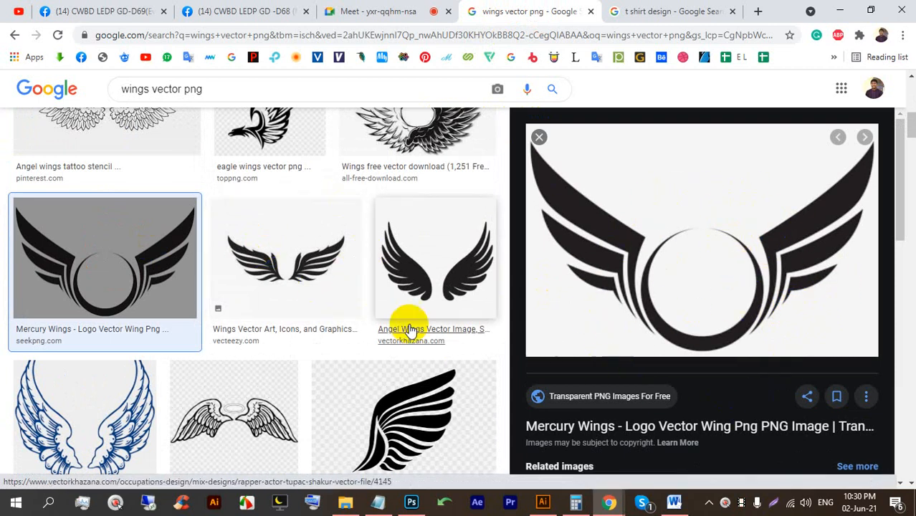
scroll(410, 330, down, 4)
scroll(550, 354, down, 8)
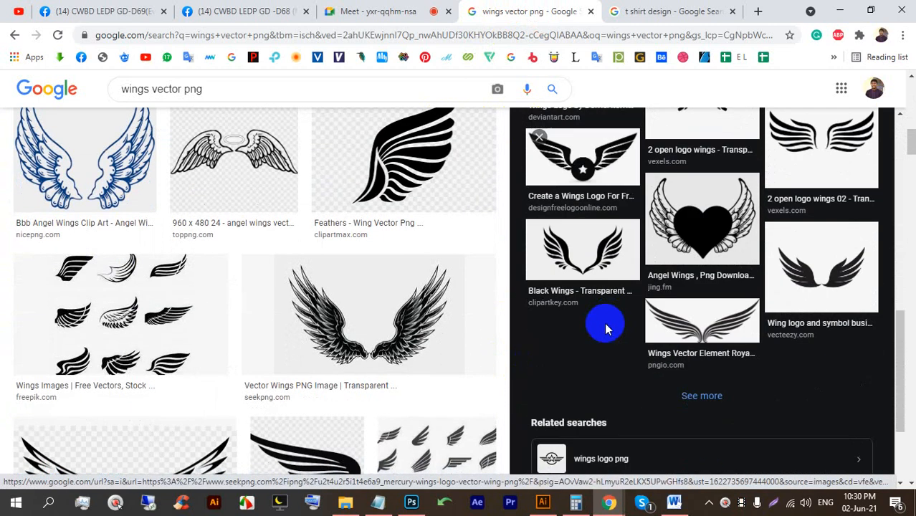
scroll(579, 294, down, 2)
scroll(268, 305, down, 4)
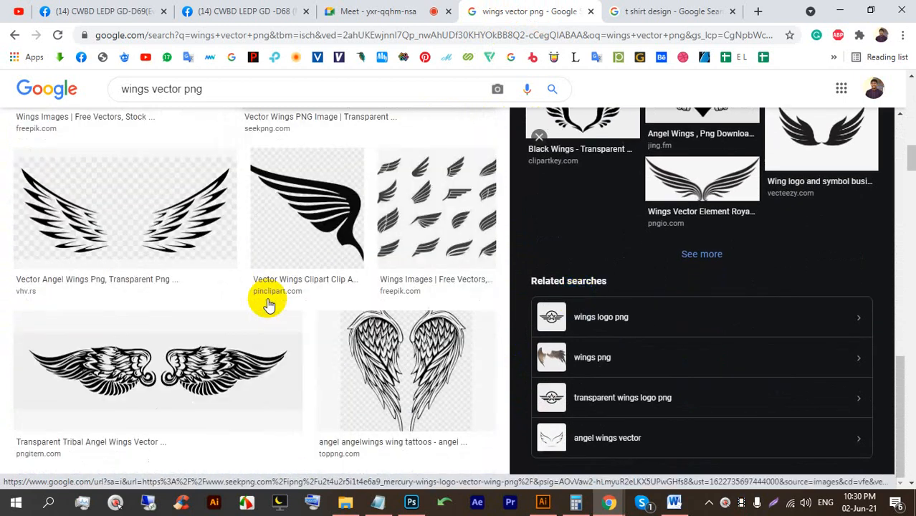
- Return to the Google Meet call and stop presenting the screen
click(364, 11)
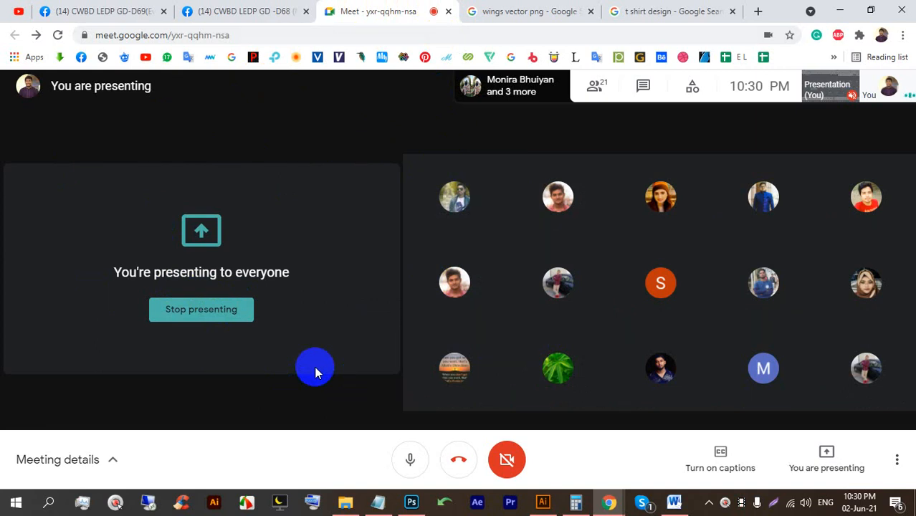
click(213, 315)
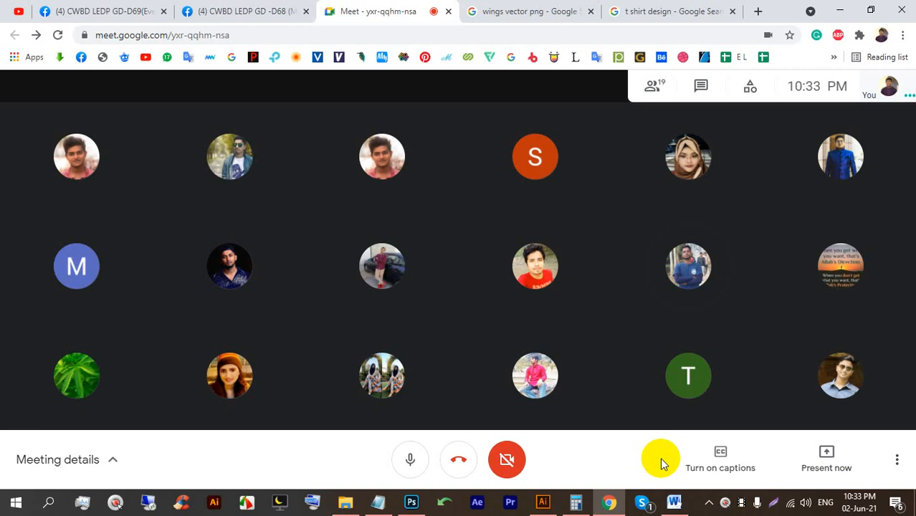
mouse_move(813, 375)
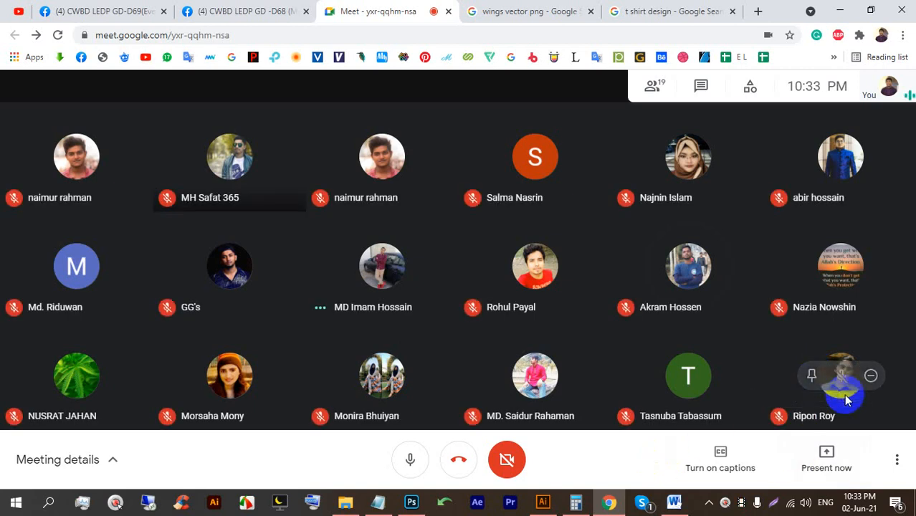